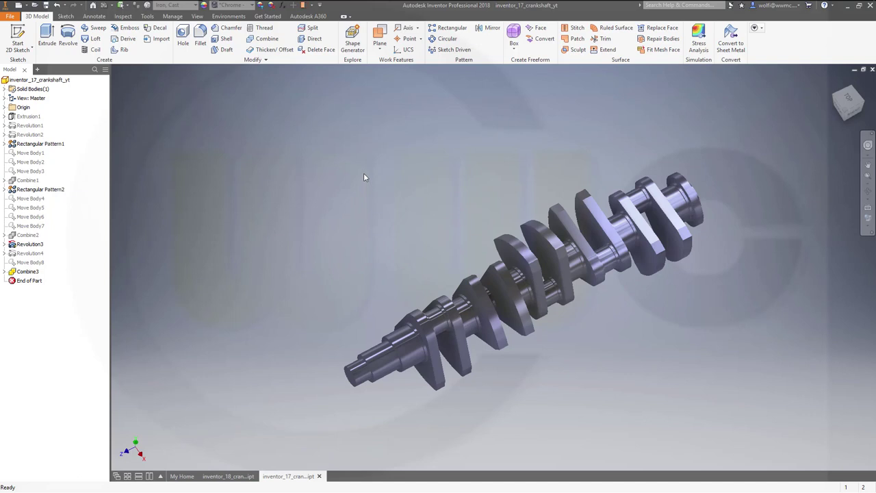
# Switch to the inventor_18_crankshaft_variant part and start a 2D sketch on the YZ plane, with the origin elements expanded.
pyautogui.hotkey('ctrl', 'Tab')
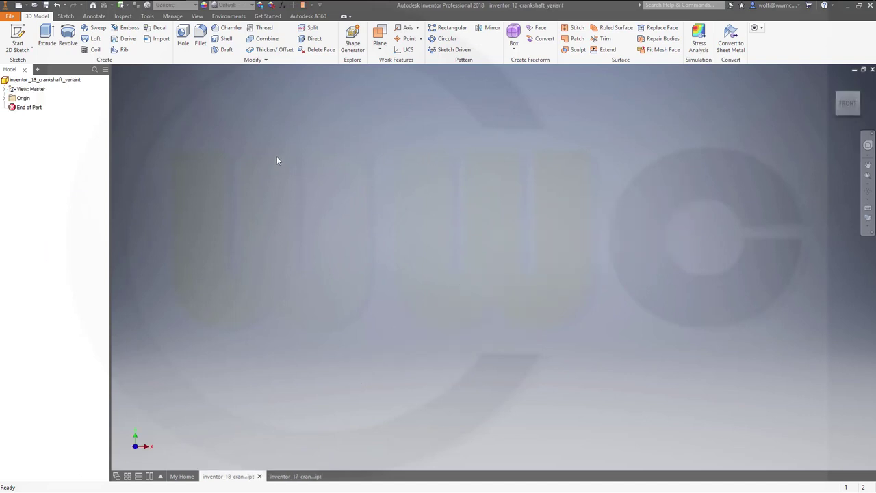
pyautogui.click(21, 34)
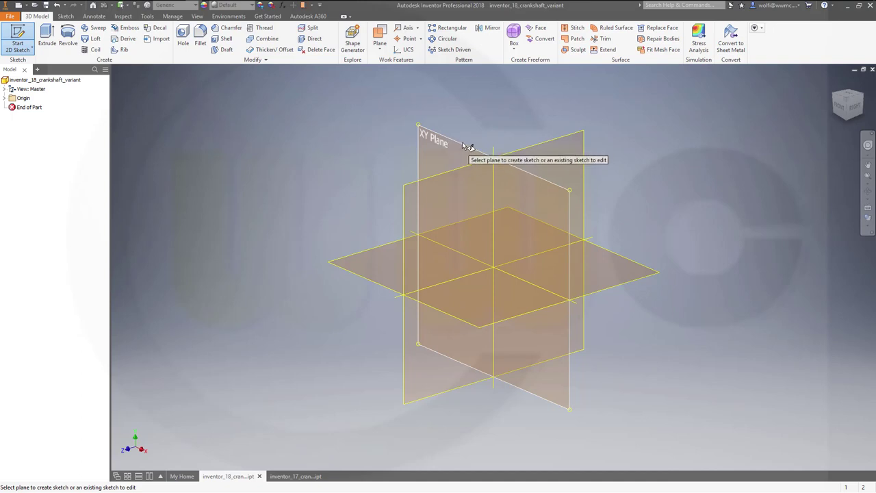
pyautogui.click(446, 176)
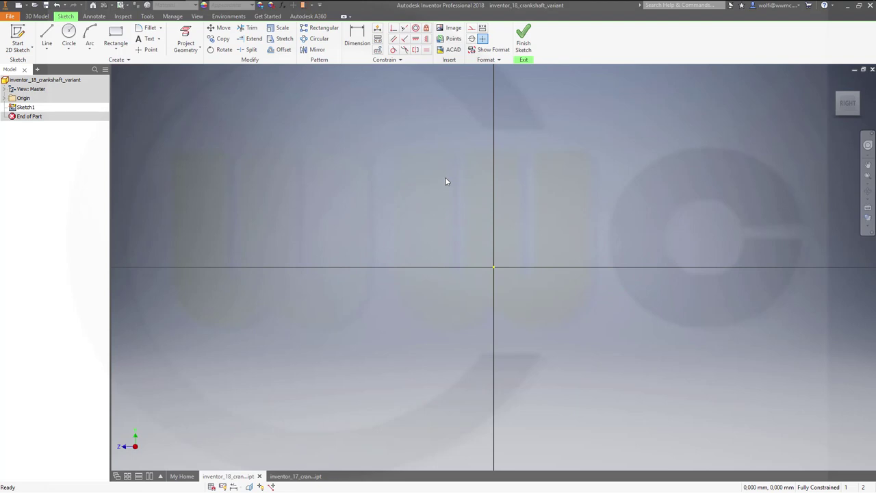
pyautogui.click(5, 97)
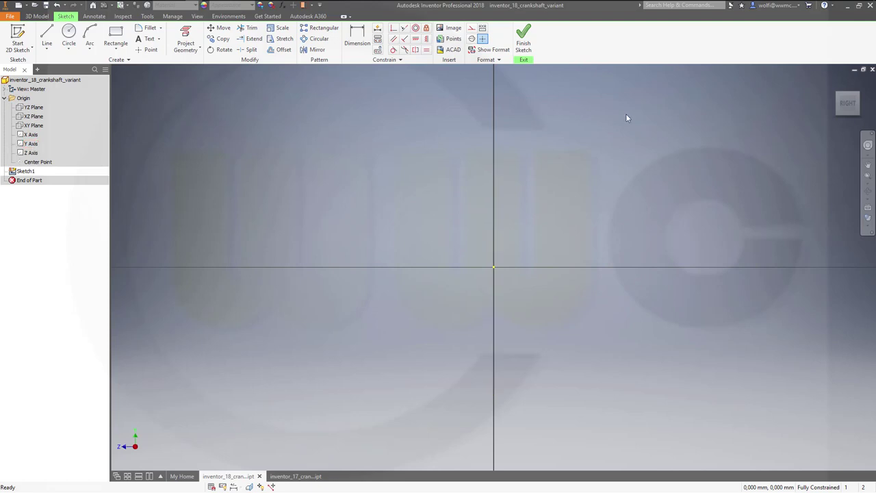
# Draw an 80 mm diameter circle centred directly above the origin.
pyautogui.click(69, 34)
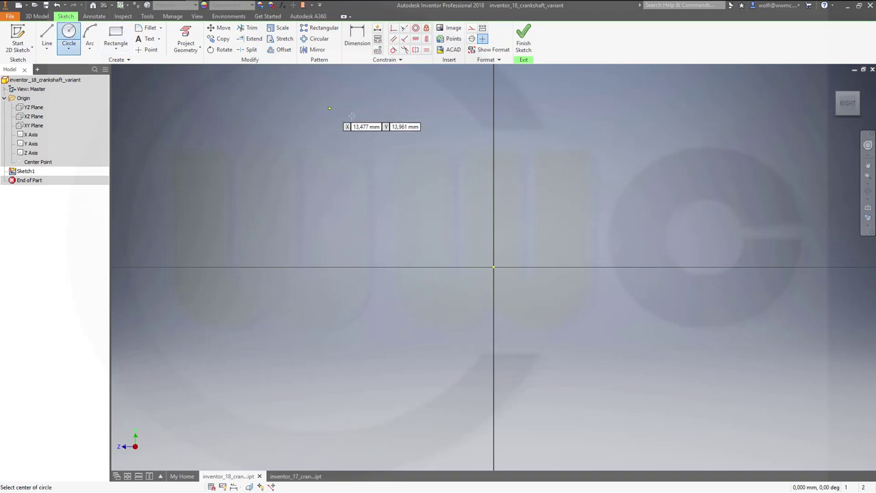
pyautogui.click(493, 166)
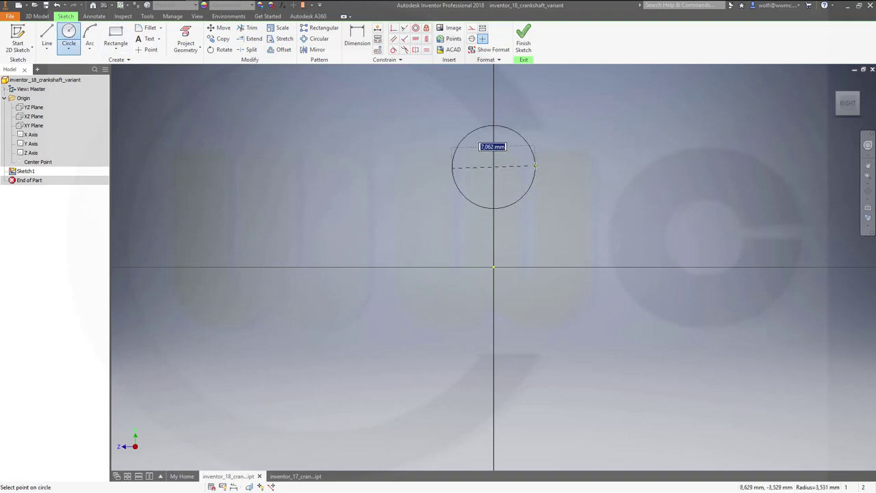
pyautogui.write('80')
pyautogui.press('Return')
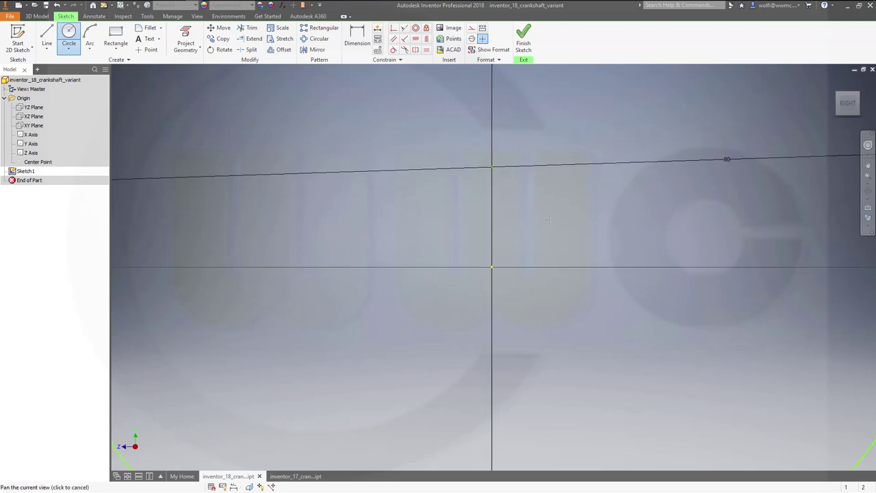
pyautogui.press('Home')
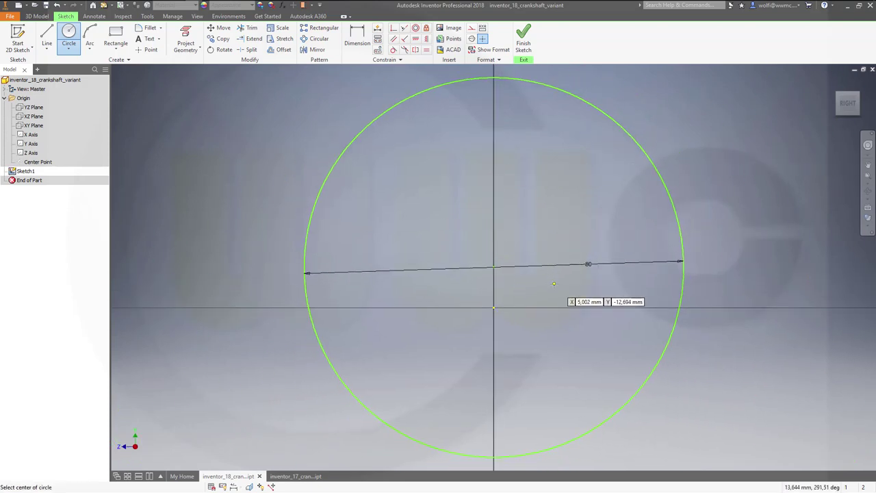
# Try a Vertical constraint between the circle's centre and the origin, and undo it.
pyautogui.click(426, 39)
pyautogui.click(495, 268)
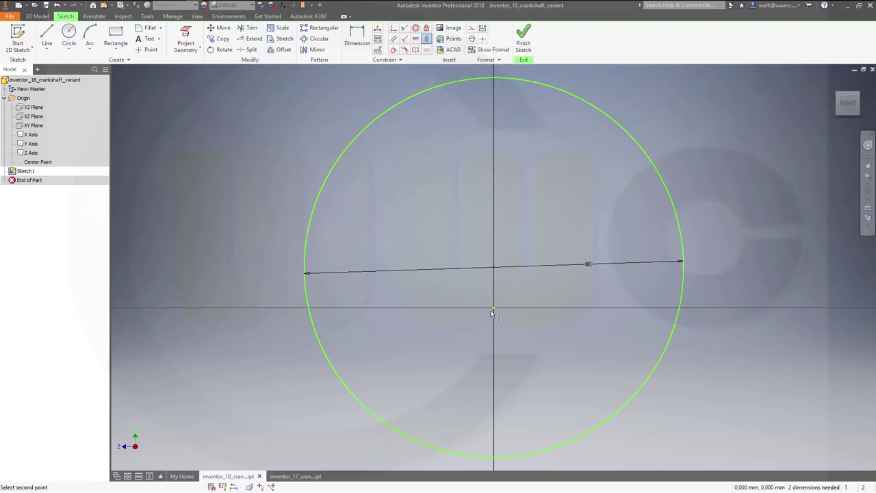
pyautogui.click(495, 309)
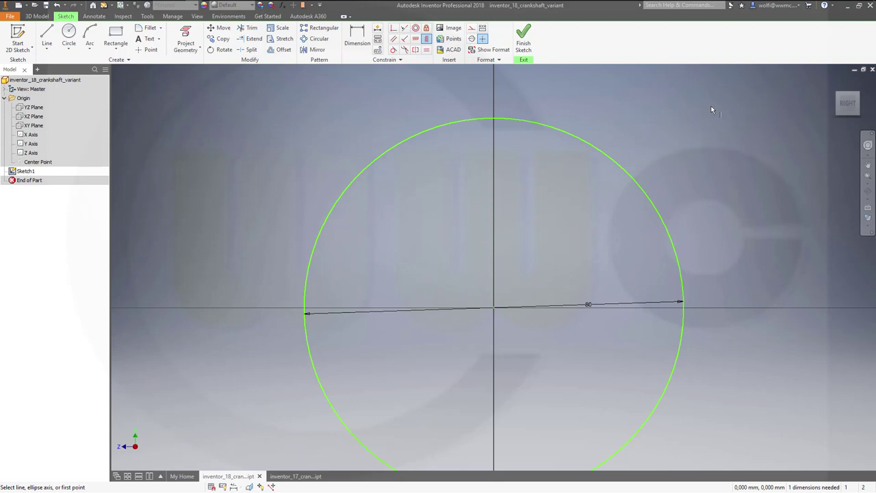
pyautogui.hotkey('ctrl', 'z')
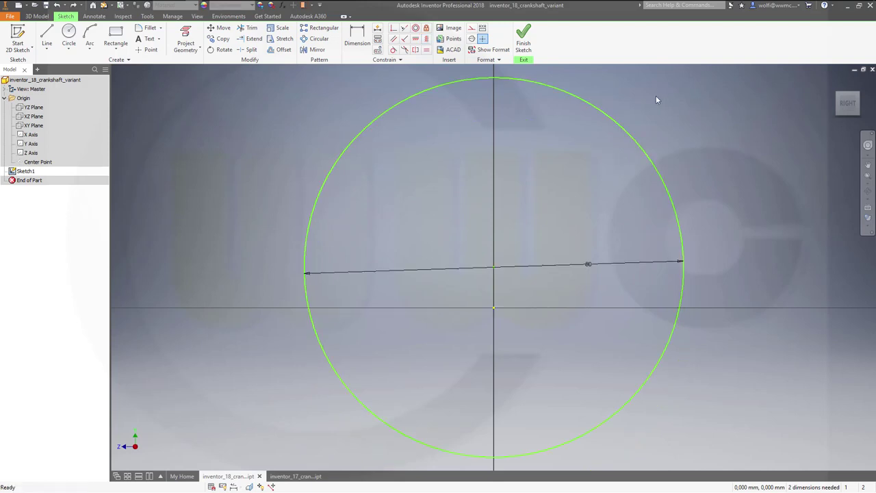
# Align the 80 mm circle's centre with the origin using a Horizontal constraint.
pyautogui.click(415, 39)
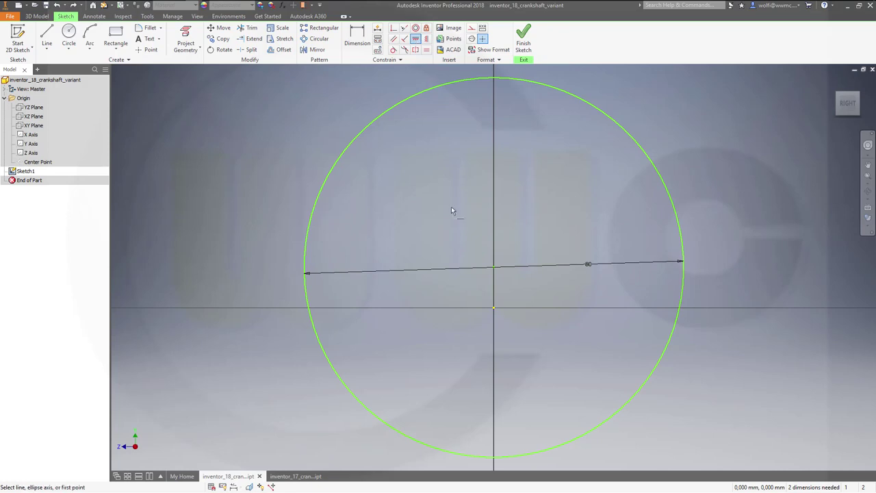
pyautogui.click(494, 269)
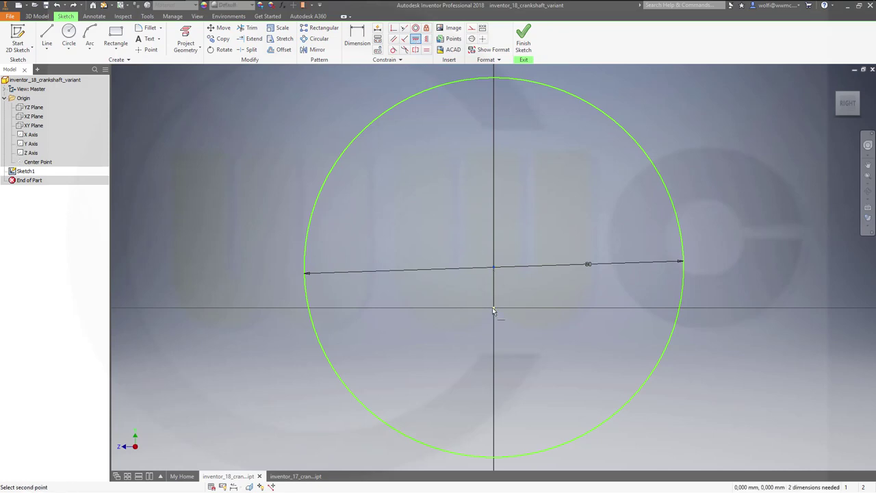
pyautogui.click(495, 308)
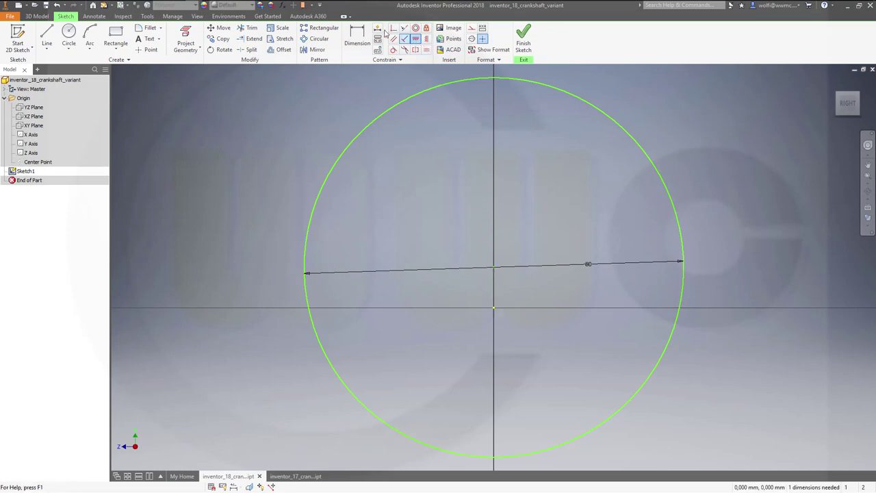
# Dimension the distance between the circle's centre and the origin as 35 mm.
pyautogui.click(356, 36)
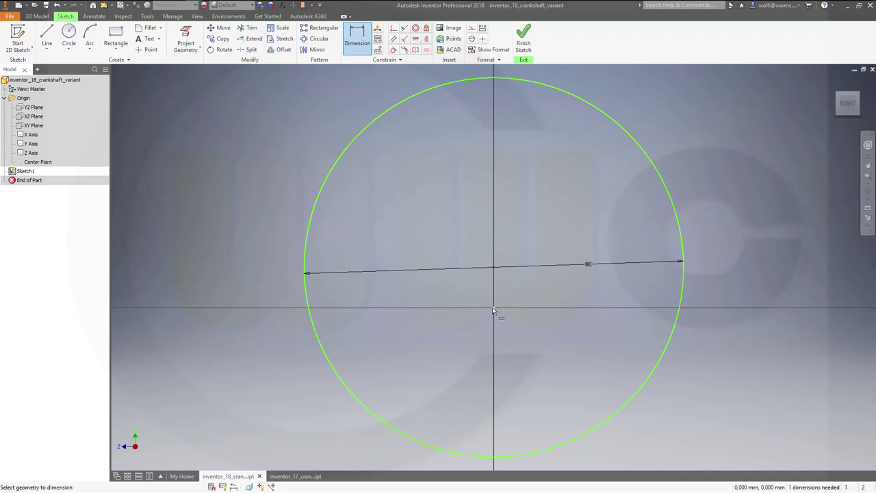
pyautogui.click(530, 296)
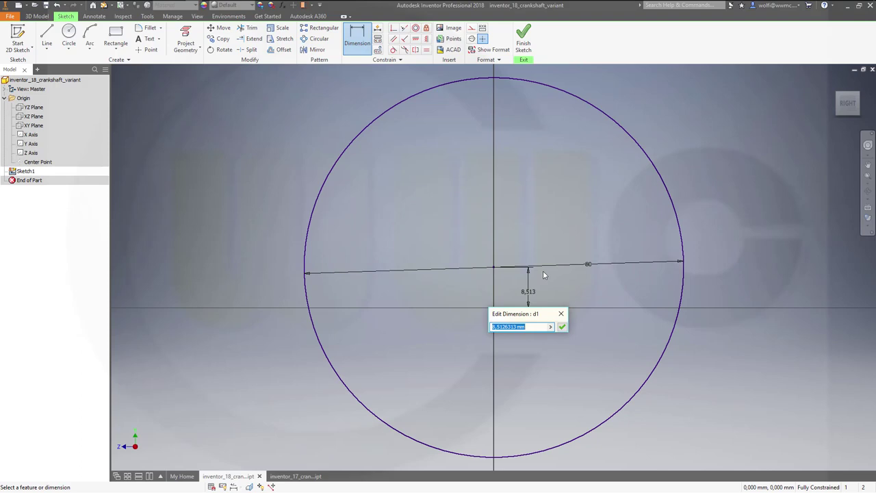
pyautogui.write('35')
pyautogui.press('Return')
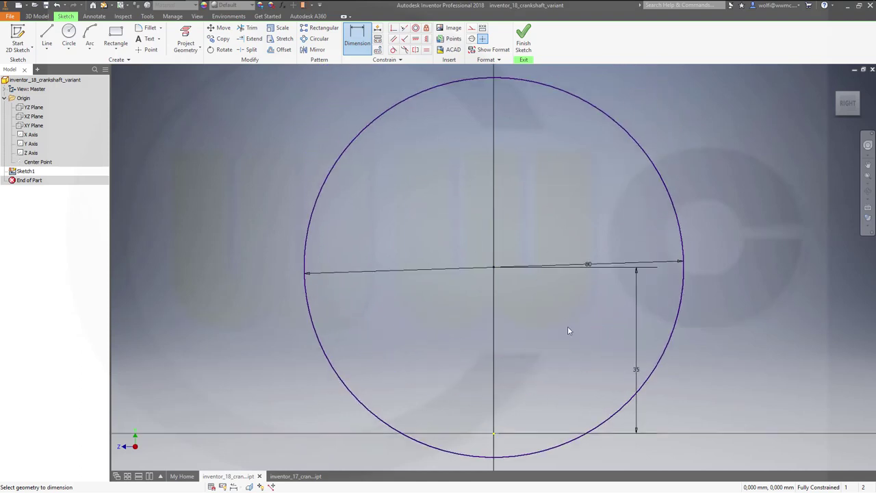
# Draw a 300 mm diameter circle centred between the origin and the small circle's centre.
pyautogui.scroll(5, 567, 326)
pyautogui.scroll(-10, 593, 349)
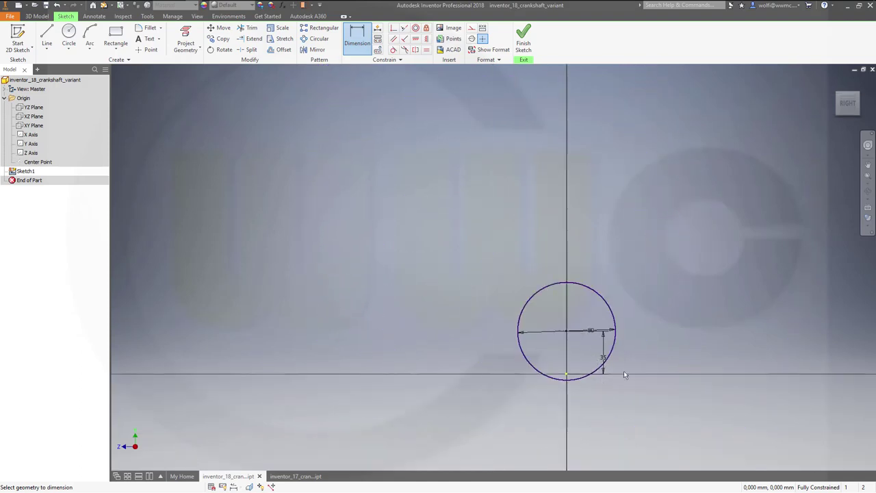
pyautogui.click(69, 33)
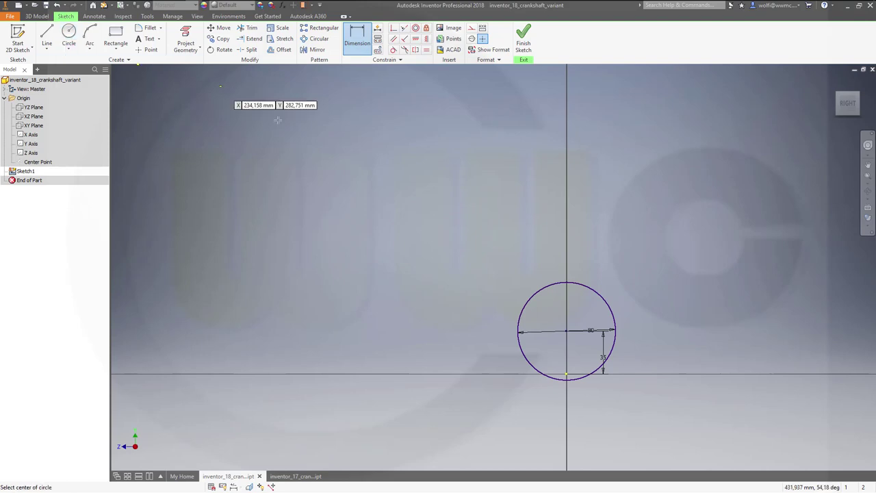
pyautogui.click(566, 352)
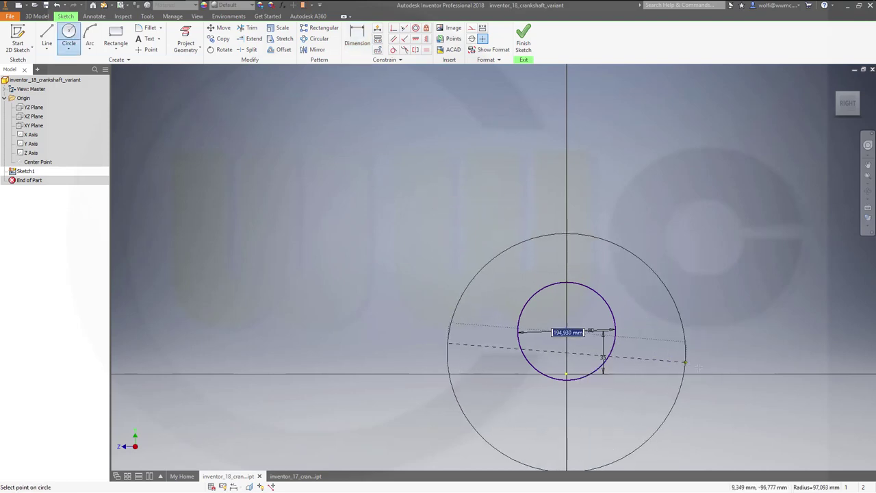
pyautogui.write('300')
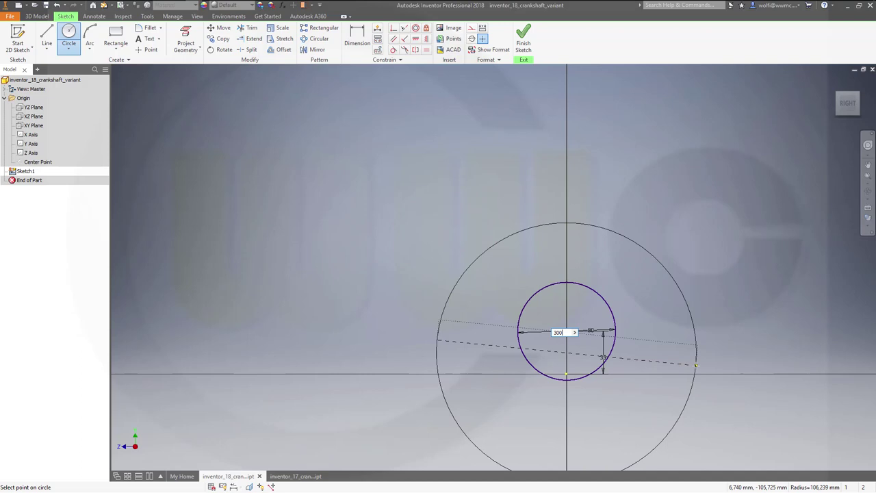
pyautogui.press('Return')
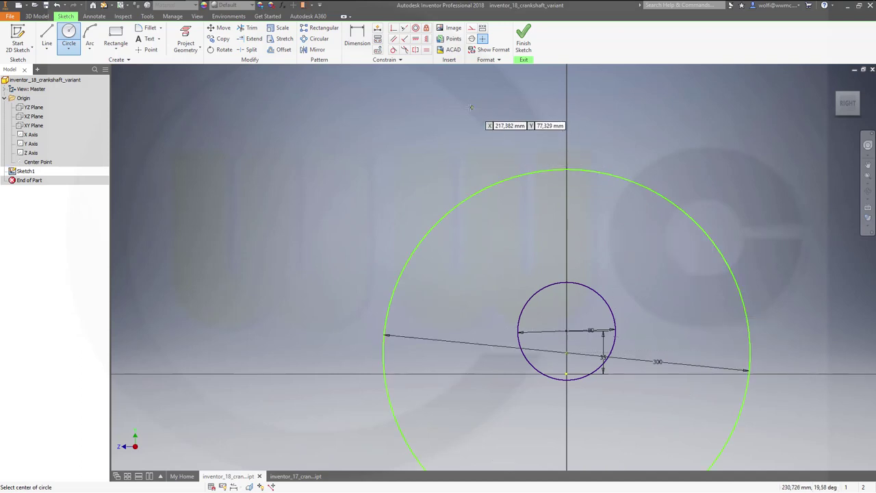
# Align the 300 mm circle's centre with the origin using a Horizontal constraint.
pyautogui.click(416, 39)
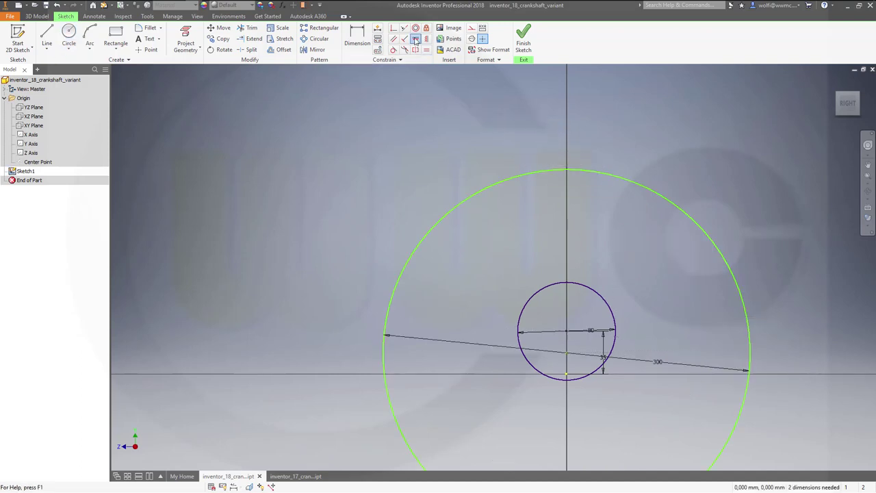
pyautogui.click(568, 355)
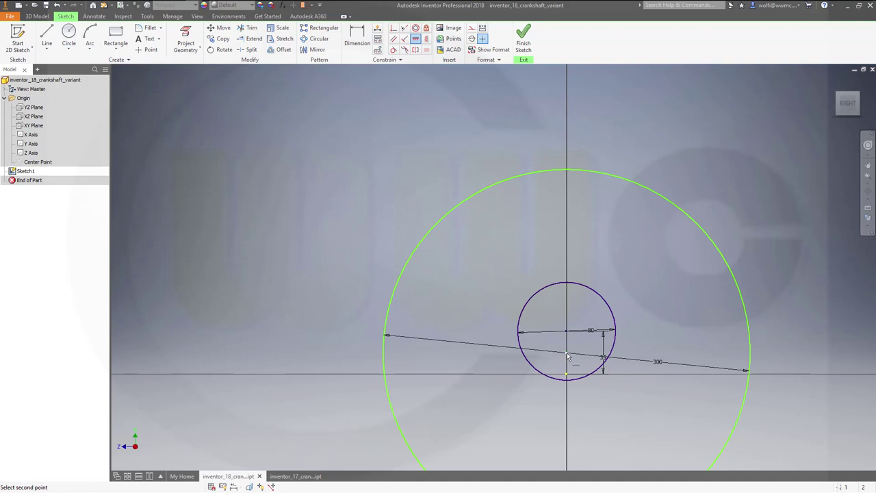
pyautogui.click(567, 377)
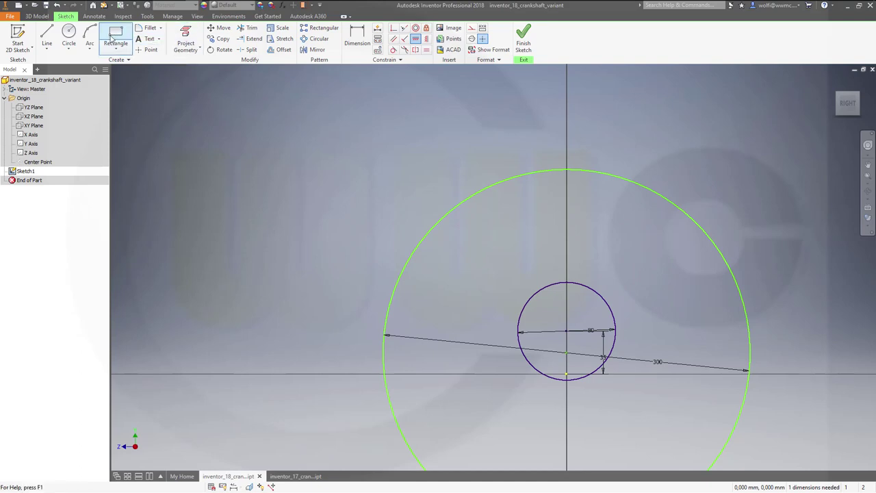
# Sketch an open five-line counterweight outline below the small circle, with upright sides about 88 mm, a flat base and two slanted lines flanking the circle.
pyautogui.click(47, 34)
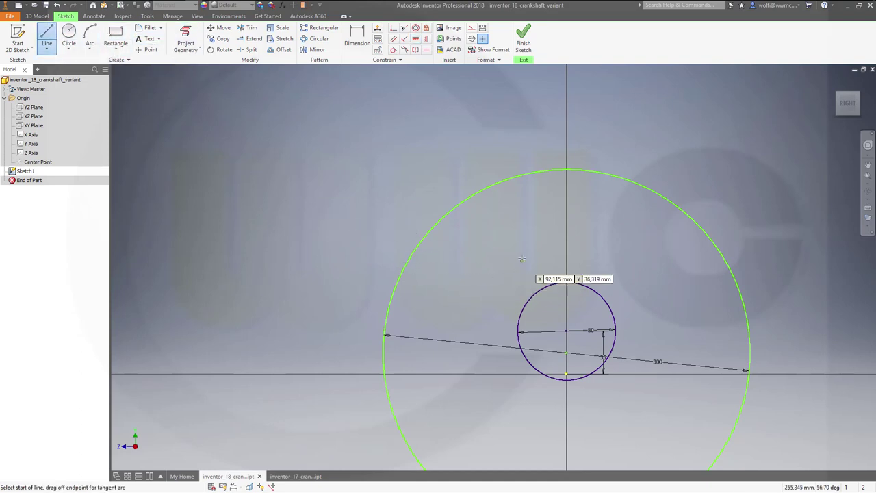
pyautogui.moveTo(565, 399); pyautogui.dragTo(534, 274, button='middle')
pyautogui.click(498, 152)
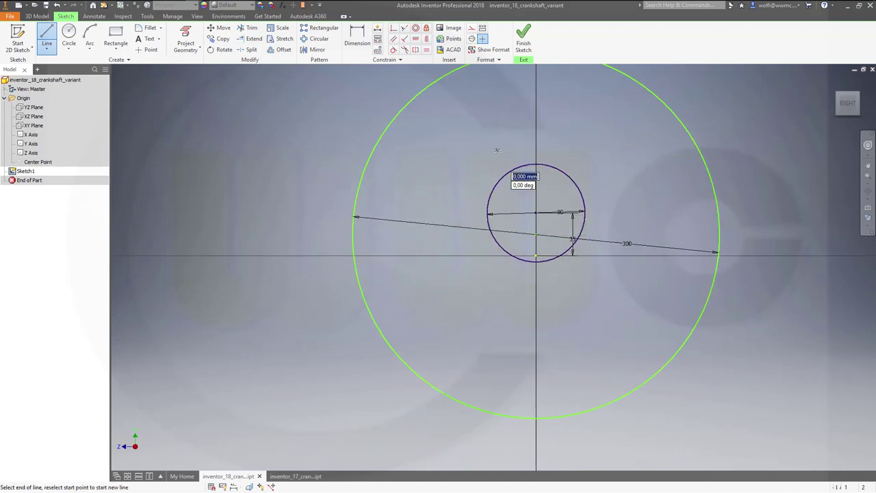
pyautogui.click(424, 329)
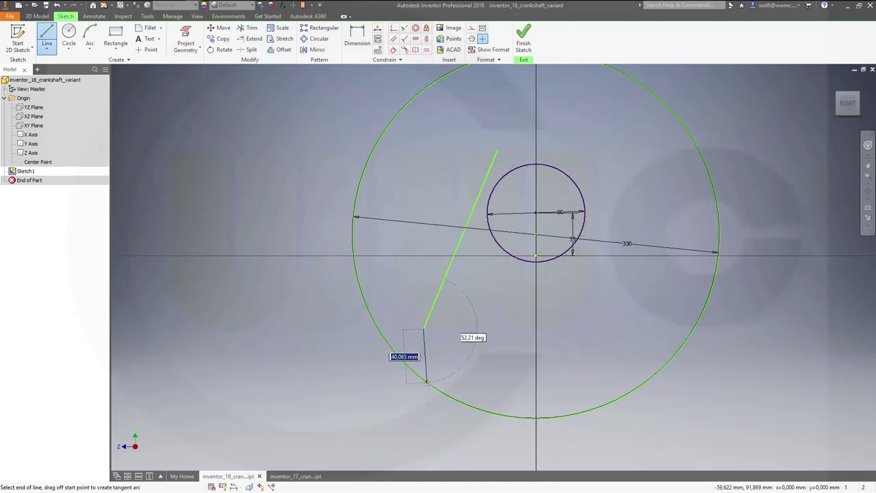
pyautogui.click(423, 436)
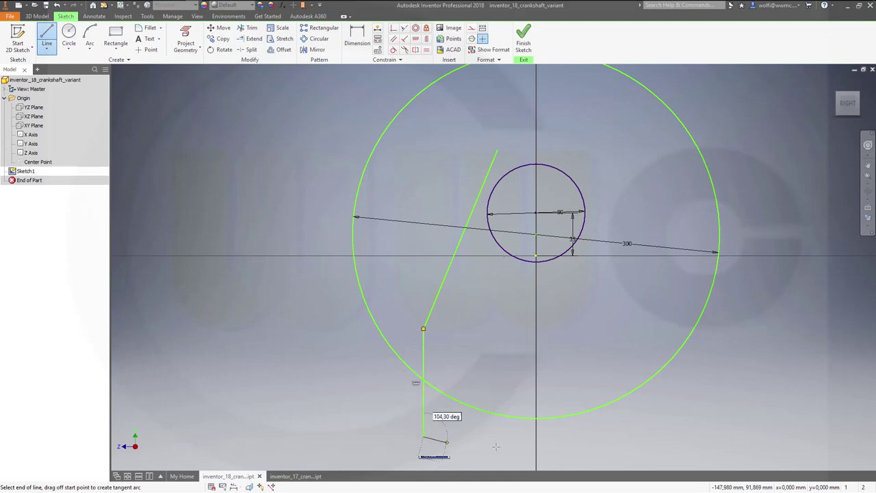
pyautogui.click(652, 436)
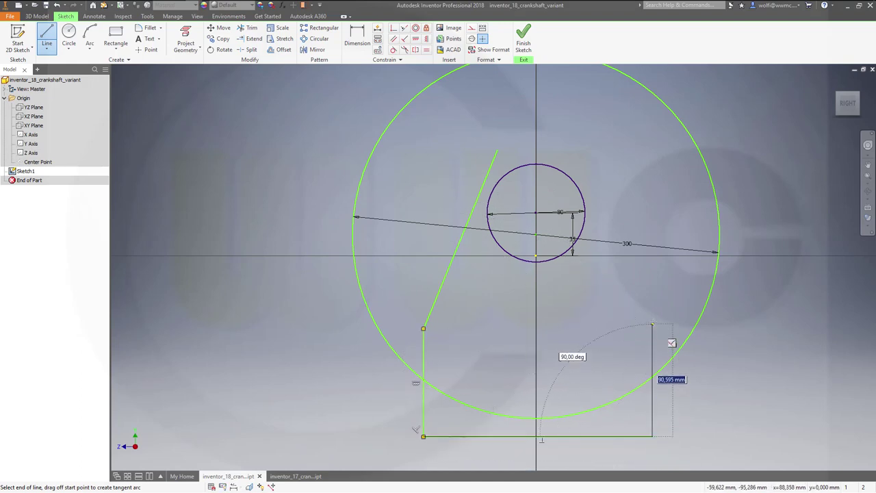
pyautogui.click(652, 328)
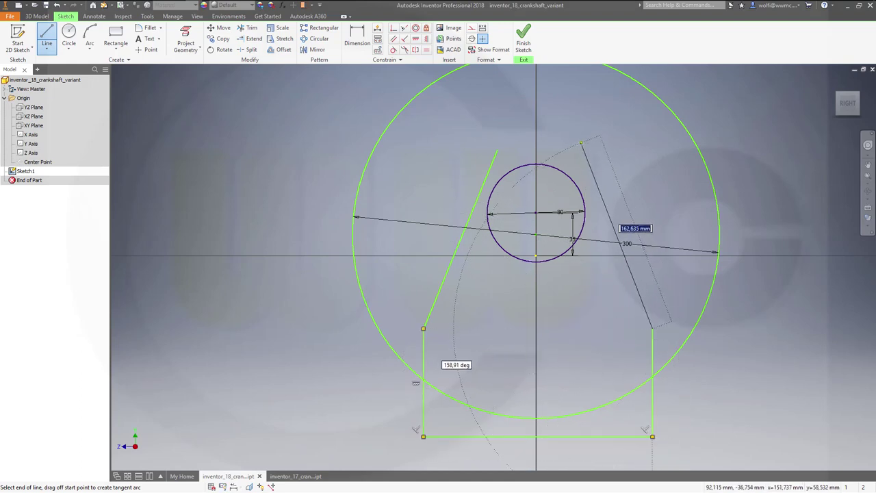
pyautogui.click(581, 143)
pyautogui.press('Escape')
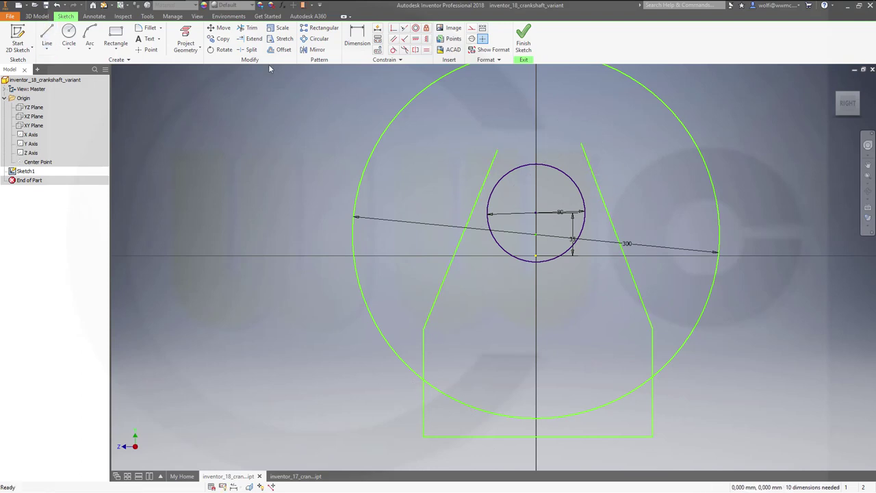
# Make both slanted lines tangent to the 80 mm circle.
pyautogui.click(393, 49)
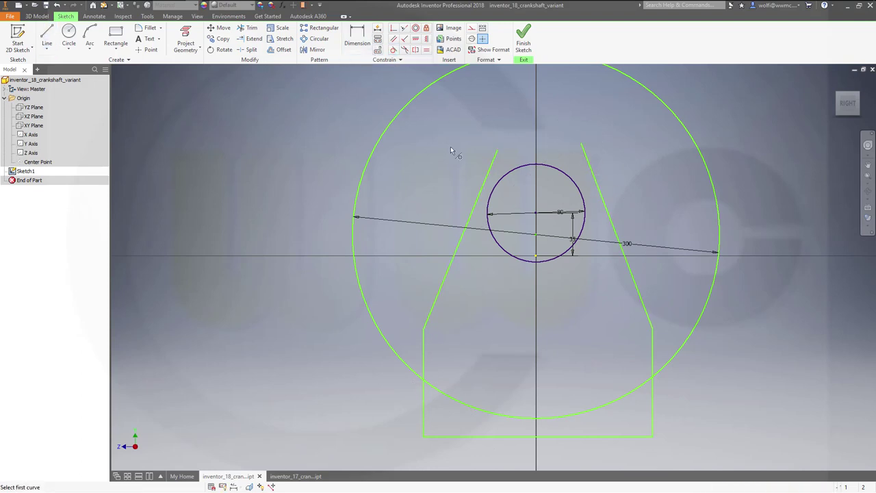
pyautogui.click(488, 174)
pyautogui.click(499, 186)
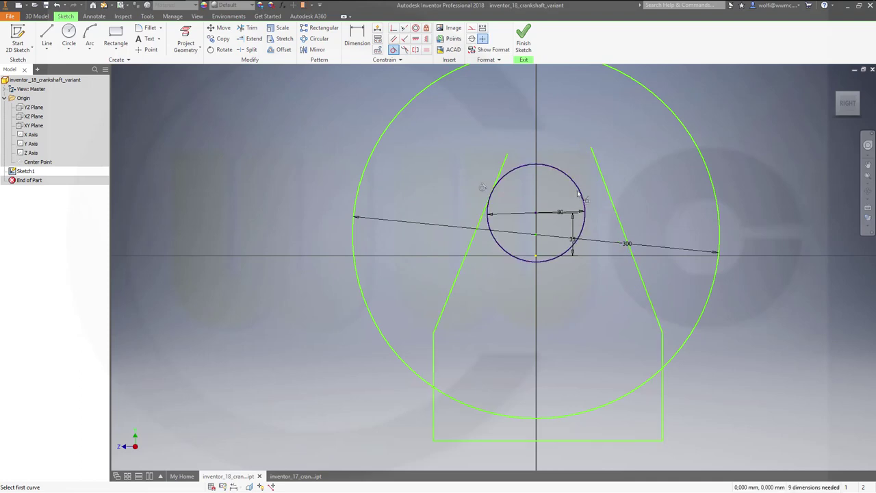
pyautogui.click(581, 196)
pyautogui.click(607, 189)
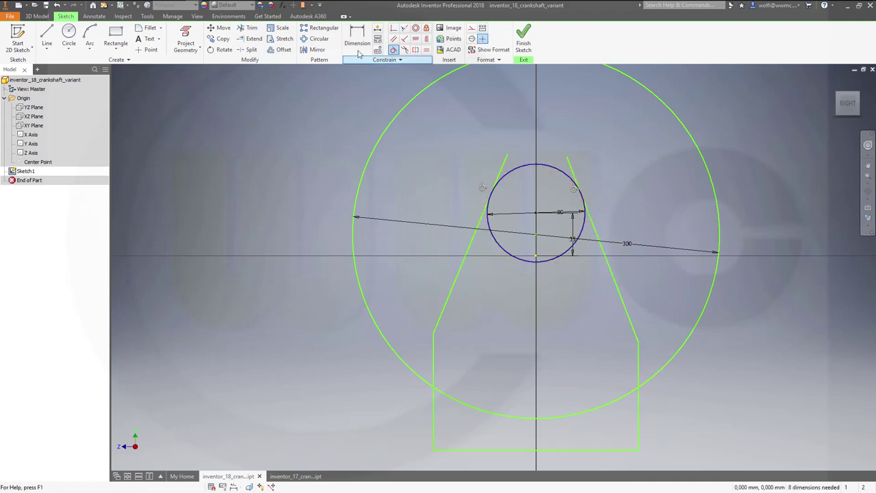
# Dimension the angle between the two slanted lines as 40 degrees.
pyautogui.press('d')
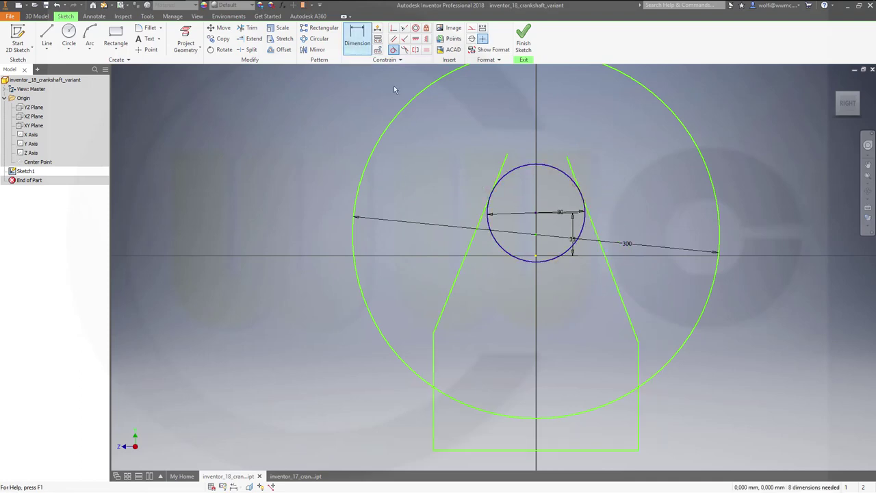
pyautogui.click(459, 290)
pyautogui.click(614, 277)
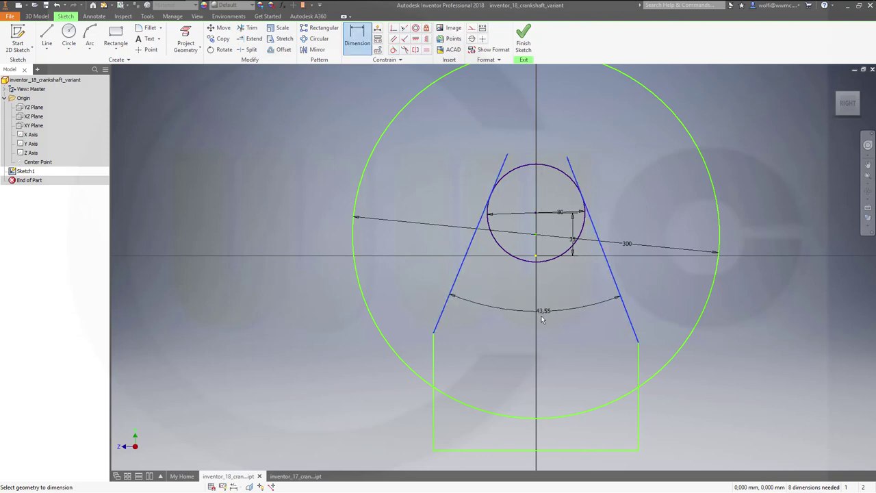
pyautogui.click(537, 316)
pyautogui.write('40')
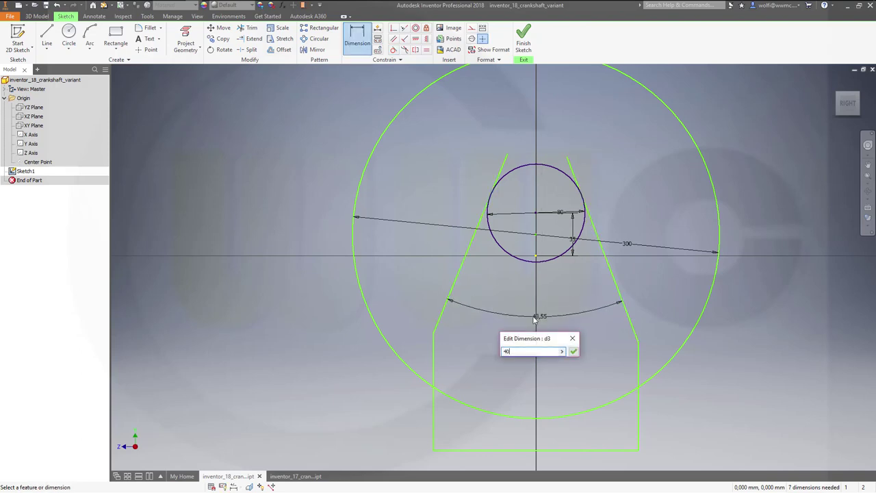
pyautogui.press('Return')
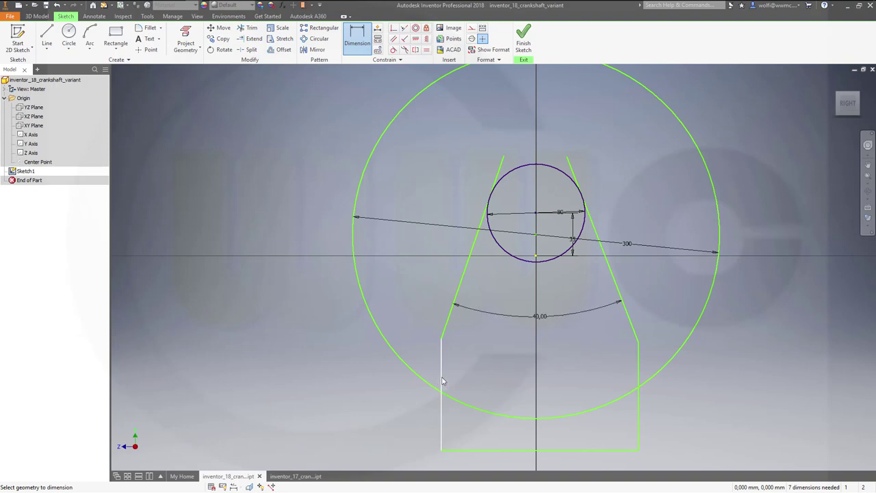
# Dimension the distance between the counterweight's two upright sides as 150 mm.
pyautogui.click(442, 376)
pyautogui.click(639, 370)
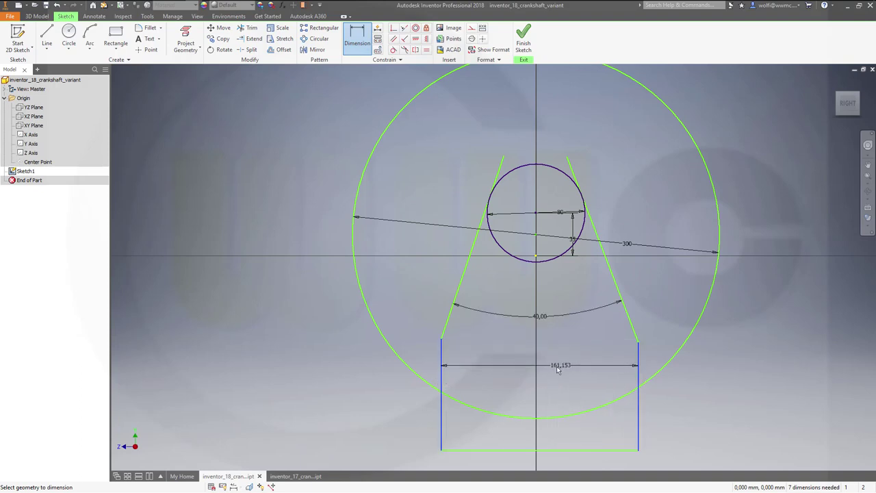
pyautogui.click(544, 370)
pyautogui.write('15')
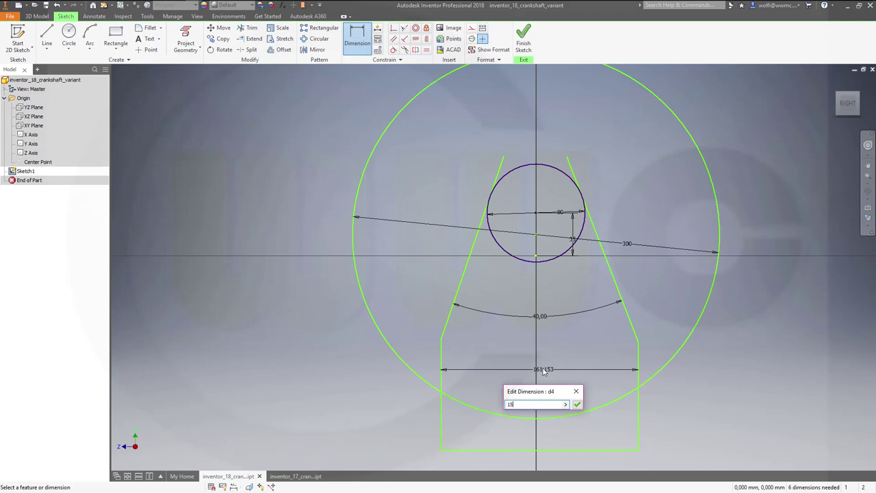
pyautogui.write('0')
pyautogui.press('Return')
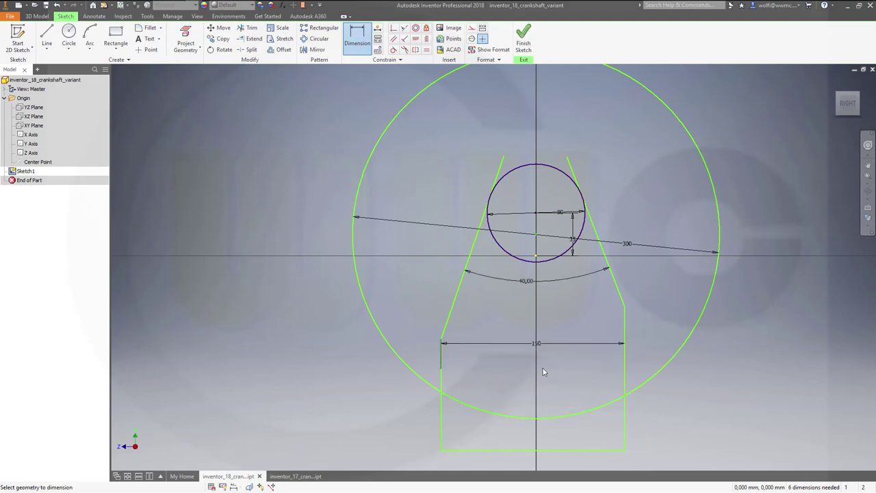
# Draw a construction line connecting the upper ends of the two upright sides.
pyautogui.click(46, 36)
pyautogui.click(471, 27)
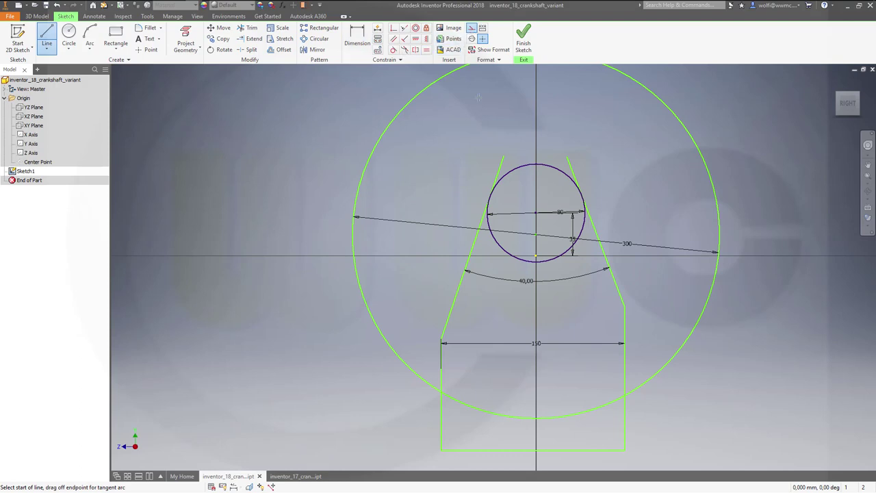
pyautogui.click(441, 339)
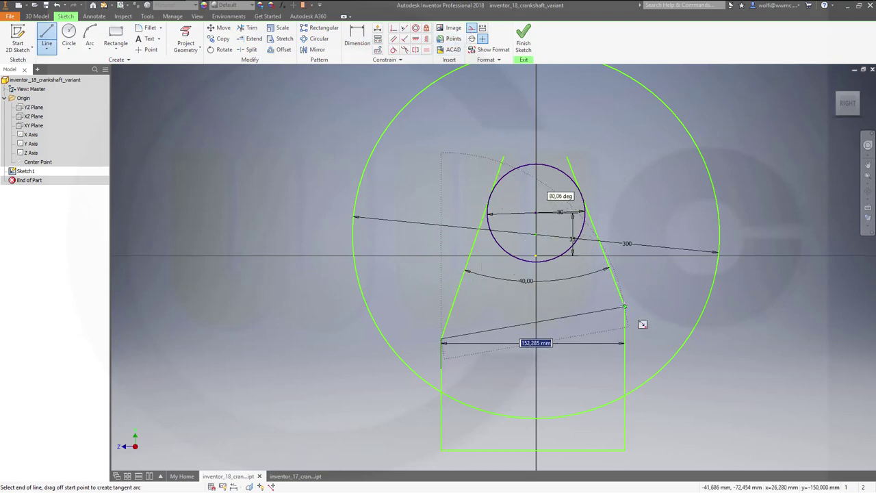
pyautogui.doubleClick(625, 306)
pyautogui.press('Escape')
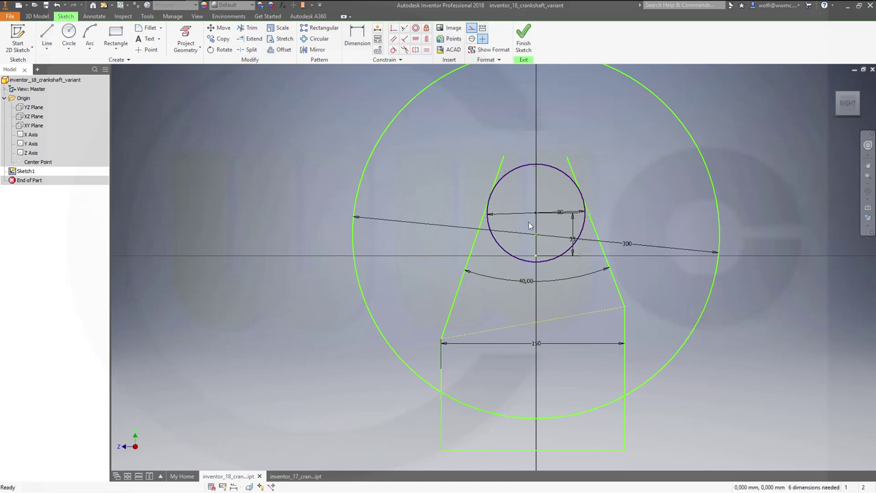
# Level the construction line with a Vertical constraint and align its midpoint with the origin using a Horizontal constraint.
pyautogui.click(426, 38)
pyautogui.click(544, 321)
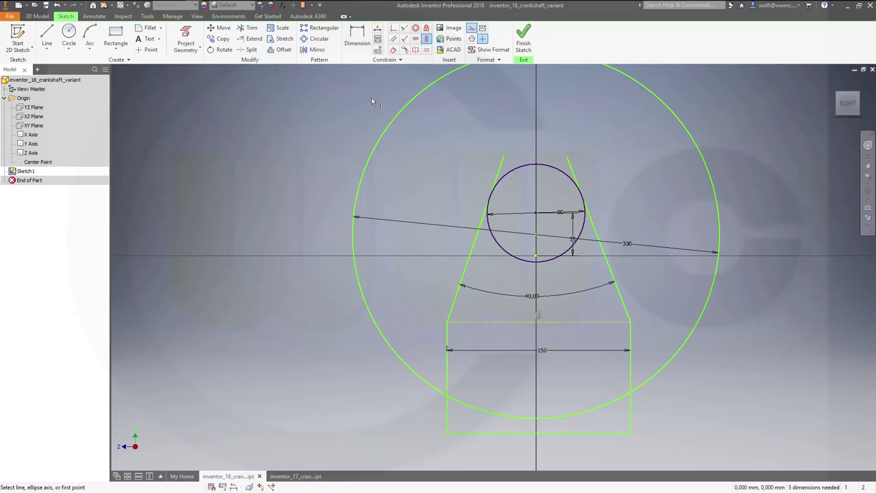
pyautogui.click(415, 41)
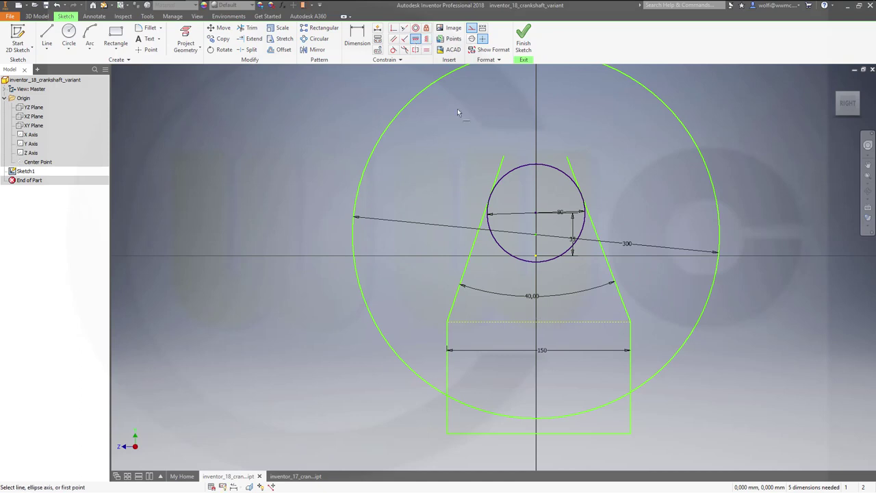
pyautogui.click(537, 258)
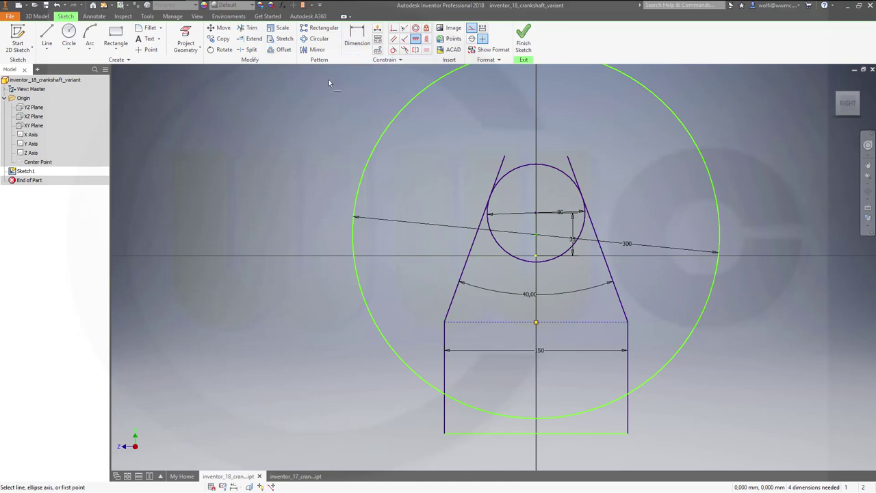
# Trim the 300 mm circle outside the upright sides, the slanted lines' upper ends, and the outline below the remaining arc.
pyautogui.click(248, 27)
pyautogui.moveTo(340, 136); pyautogui.dragTo(406, 171)
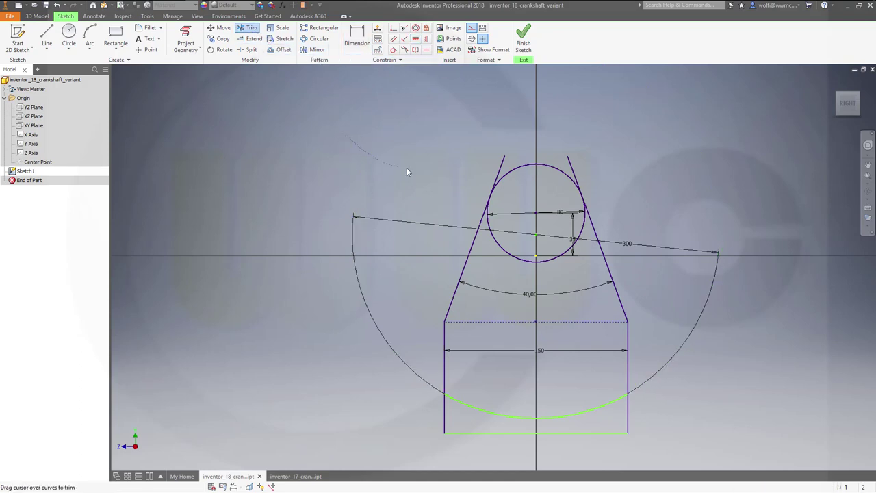
pyautogui.moveTo(514, 170)
pyautogui.mouseDown()
pyautogui.moveTo(465, 169)
pyautogui.moveTo(498, 167)
pyautogui.mouseUp()
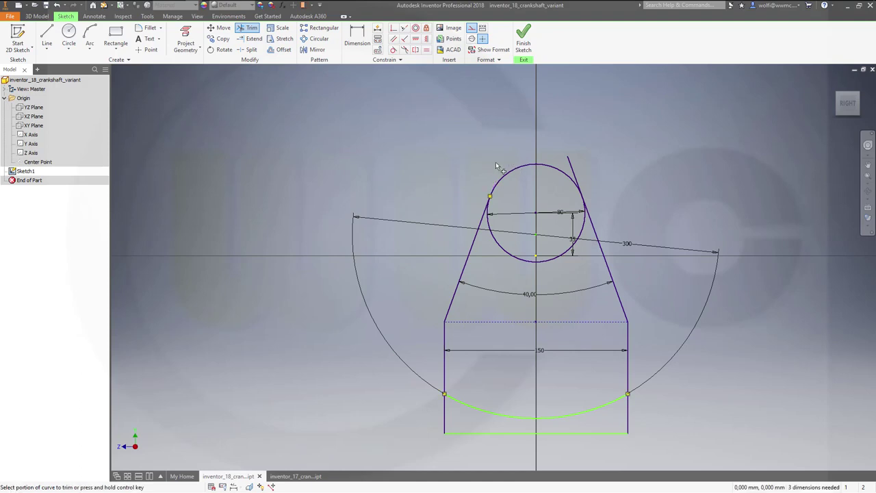
pyautogui.moveTo(551, 167); pyautogui.dragTo(577, 168)
pyautogui.moveTo(644, 408)
pyautogui.mouseDown()
pyautogui.moveTo(522, 446)
pyautogui.moveTo(450, 414)
pyautogui.moveTo(391, 417)
pyautogui.moveTo(383, 430)
pyautogui.mouseUp()
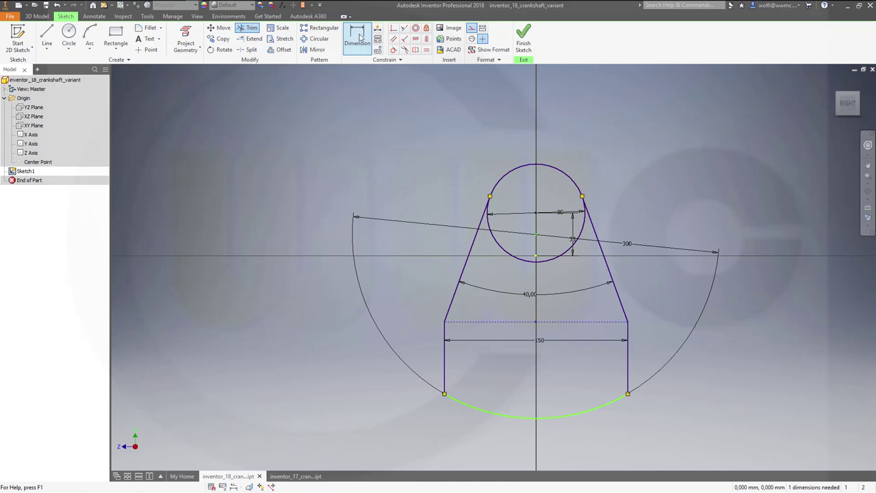
pyautogui.click(360, 37)
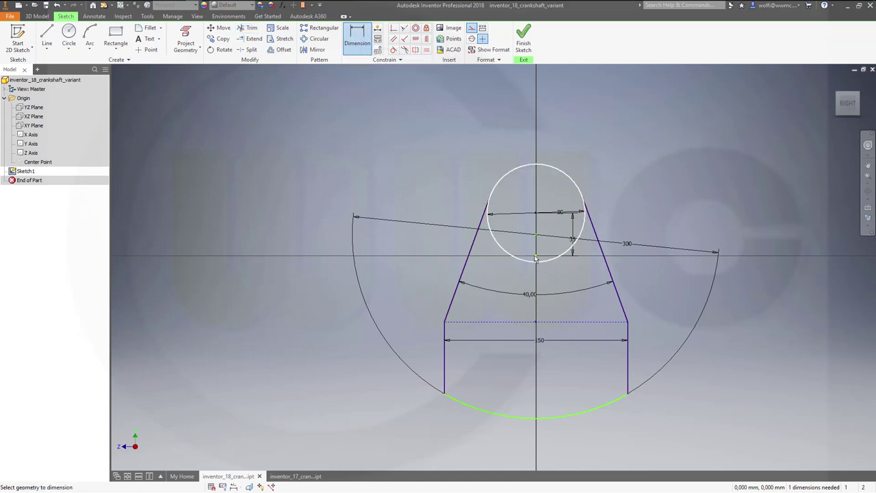
pyautogui.click(540, 417)
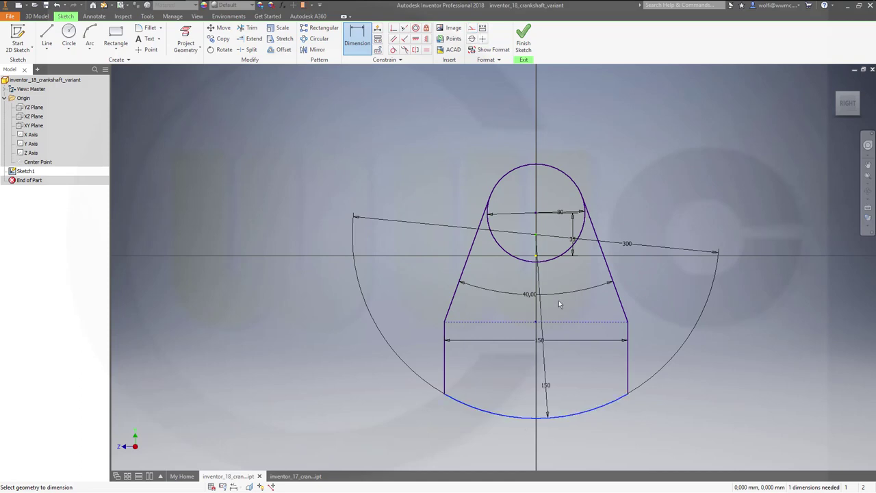
pyautogui.click(541, 167)
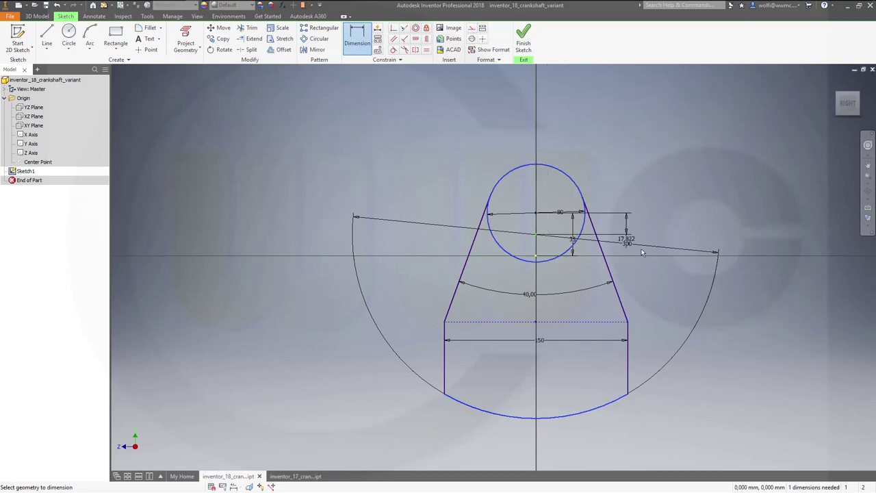
pyautogui.press('Escape')
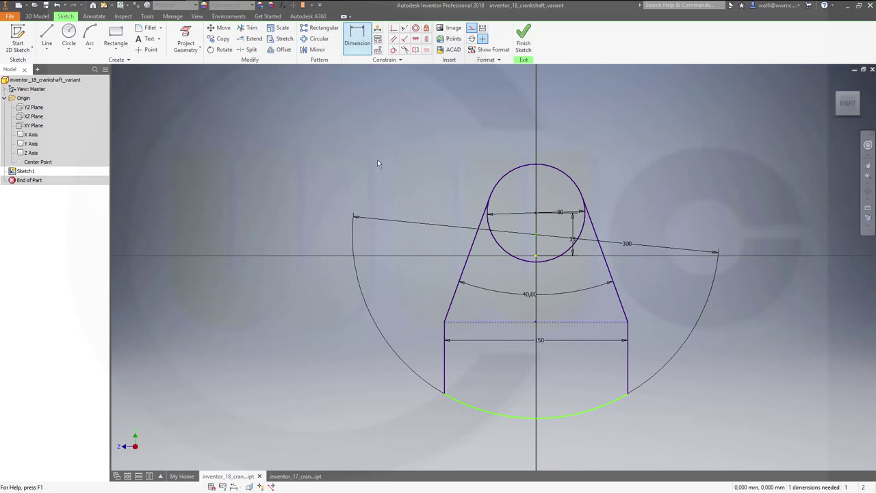
# Dimension the base arc's centre vertically from the origin, placing it above the 80 mm circle's centre.
pyautogui.click(538, 259)
pyautogui.click(575, 239)
pyautogui.click(634, 247)
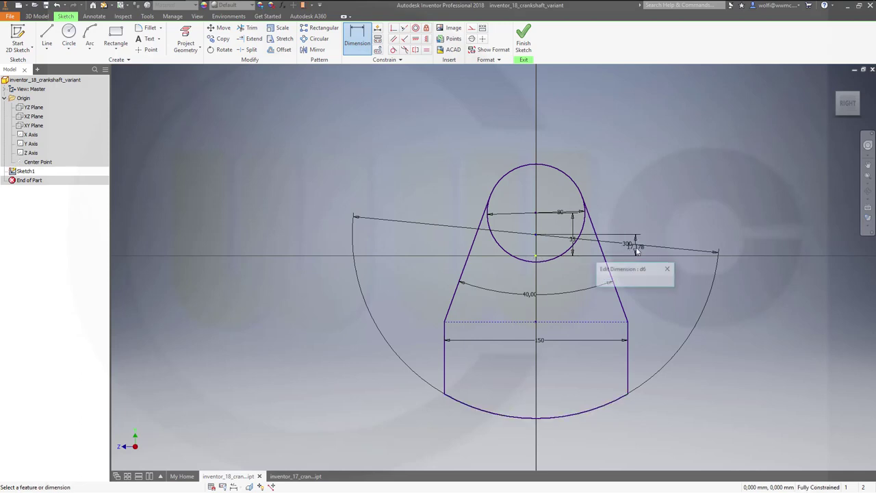
pyautogui.write('30')
pyautogui.press('Return')
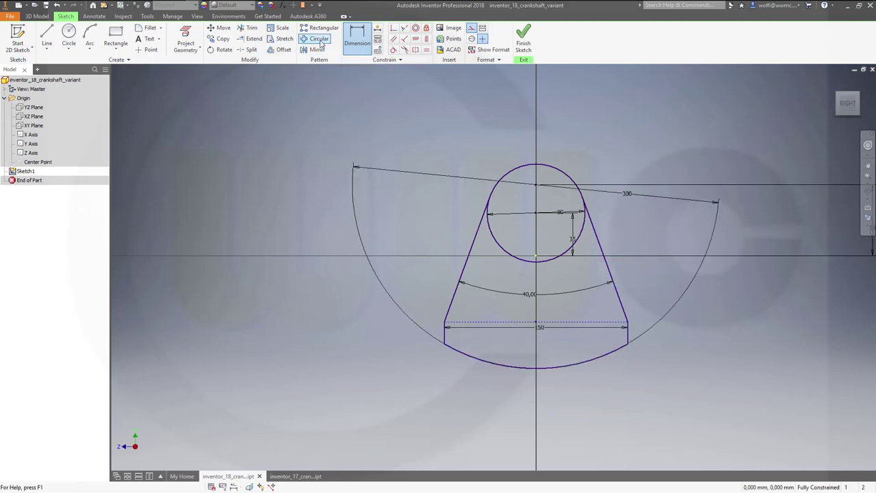
# Trim the 80 mm circle's lower part inside the outline and finish the sketch.
pyautogui.click(249, 28)
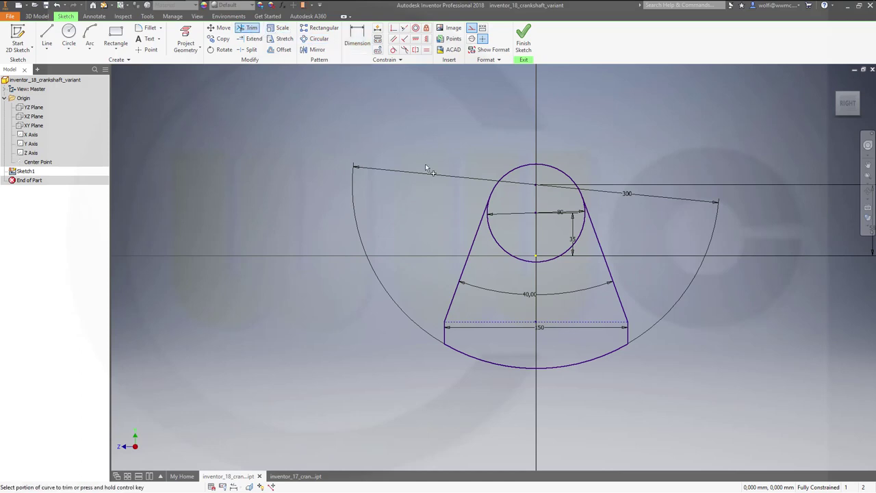
pyautogui.click(510, 247)
pyautogui.click(523, 42)
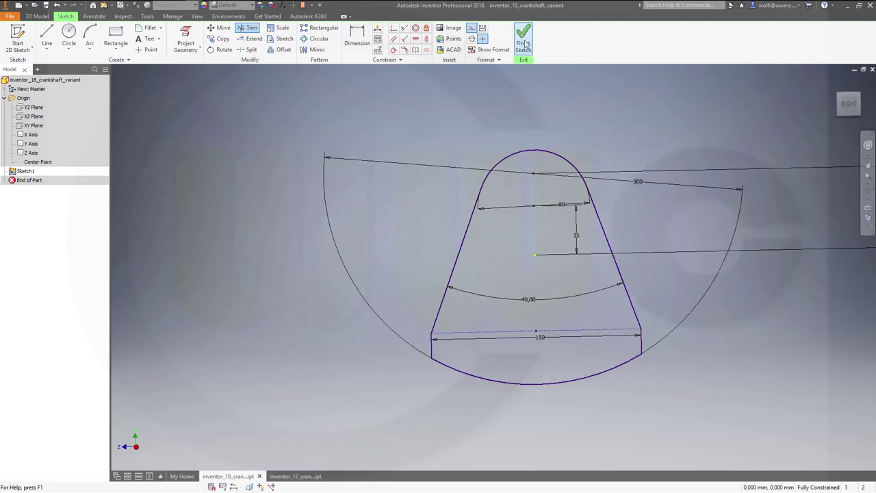
# Extrude the closed crank web profile in the positive X direction into a solid plate thicker than the default 10 mm.
pyautogui.scroll(5, 503, 180)
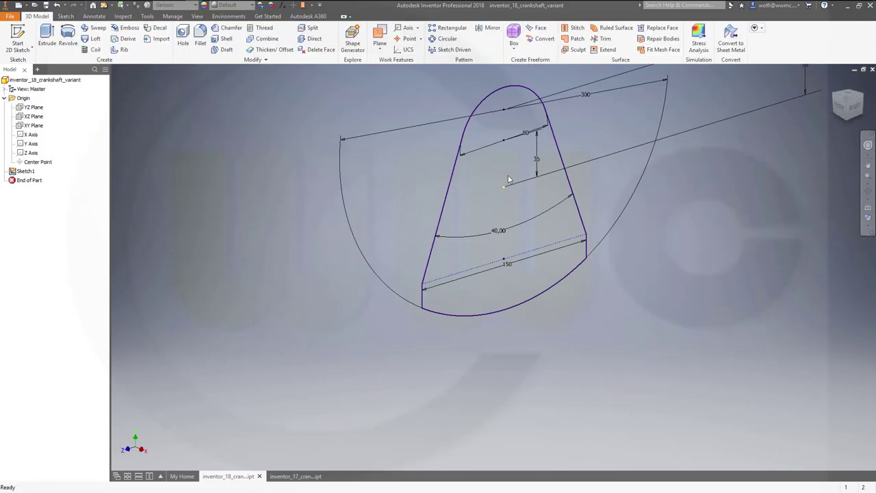
pyautogui.click(46, 36)
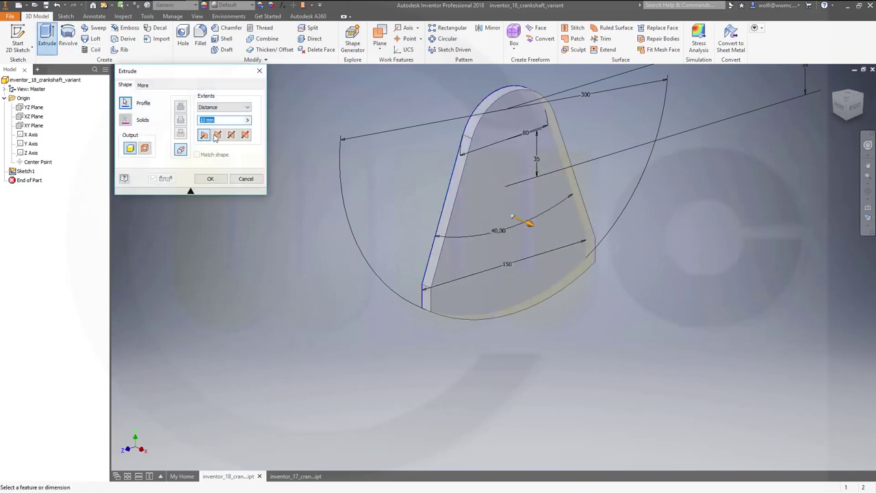
pyautogui.press('Return')
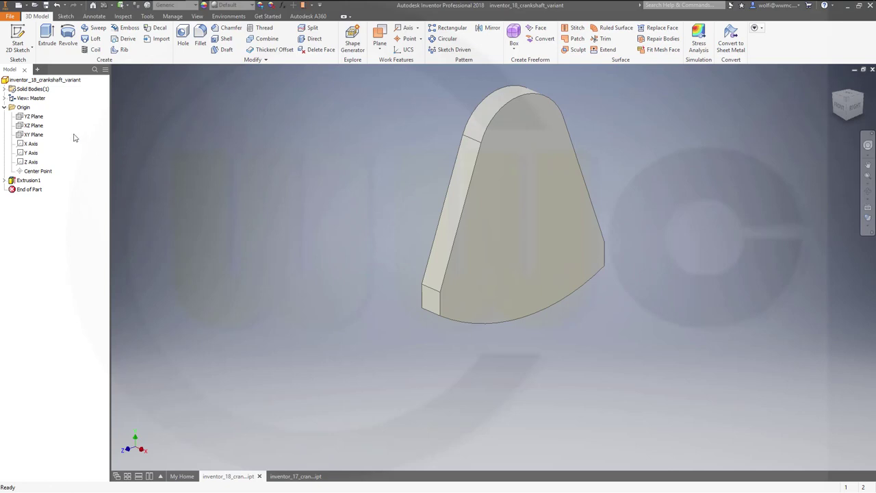
# Make the X axis visible and start a new sketch on the XY plane.
pyautogui.rightClick(26, 145)
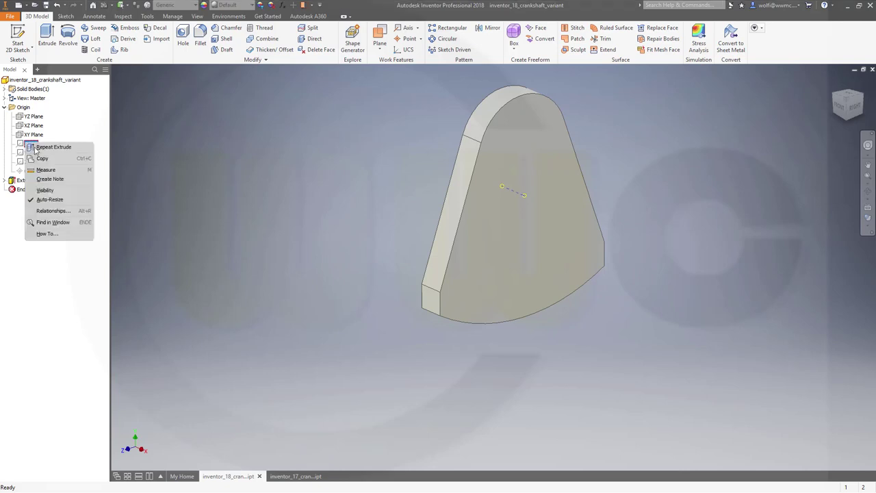
pyautogui.click(45, 190)
pyautogui.moveTo(359, 220); pyautogui.dragTo(413, 213, button='middle')
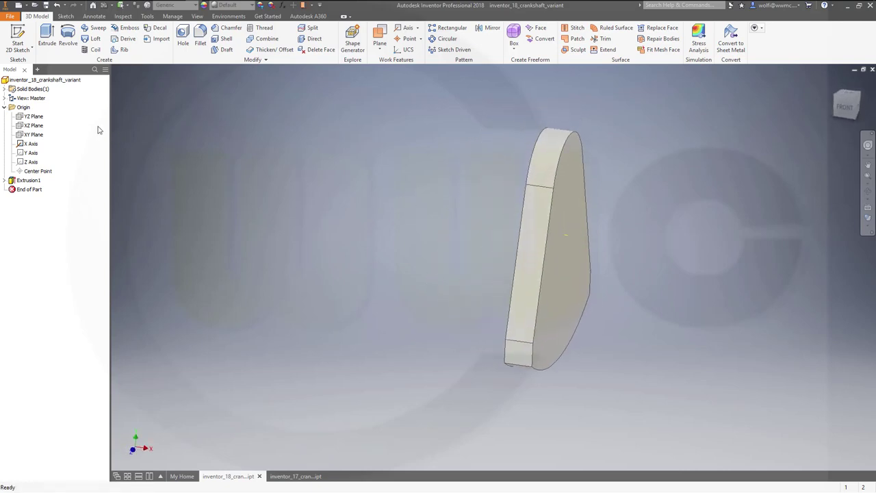
pyautogui.click(17, 38)
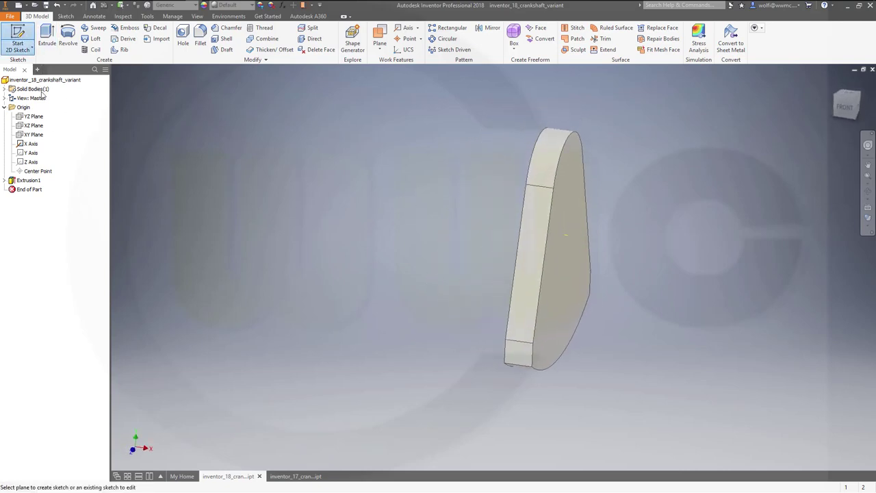
pyautogui.click(33, 134)
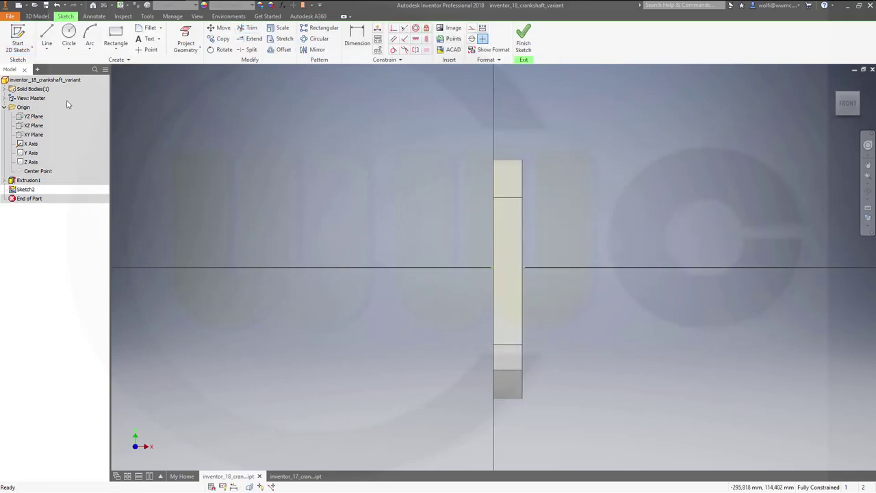
# Expand the solid bodies list and try to hide the crank web's body while the second sketch is open.
pyautogui.click(5, 89)
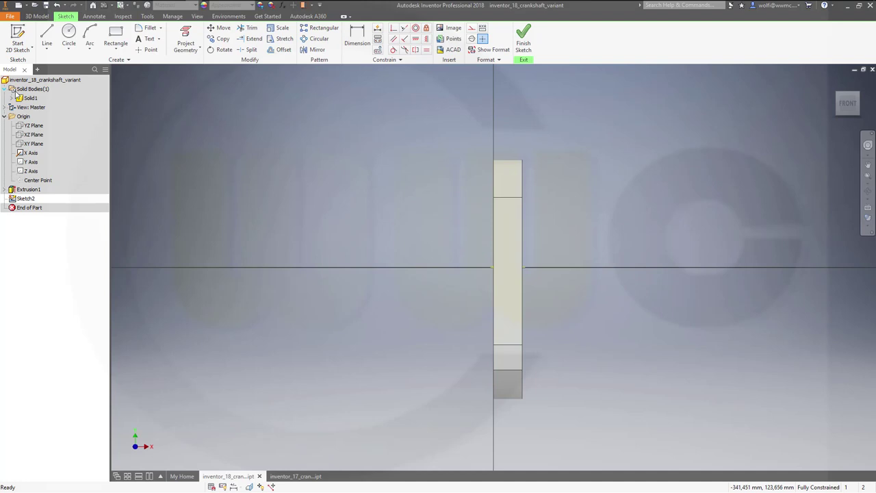
pyautogui.rightClick(67, 98)
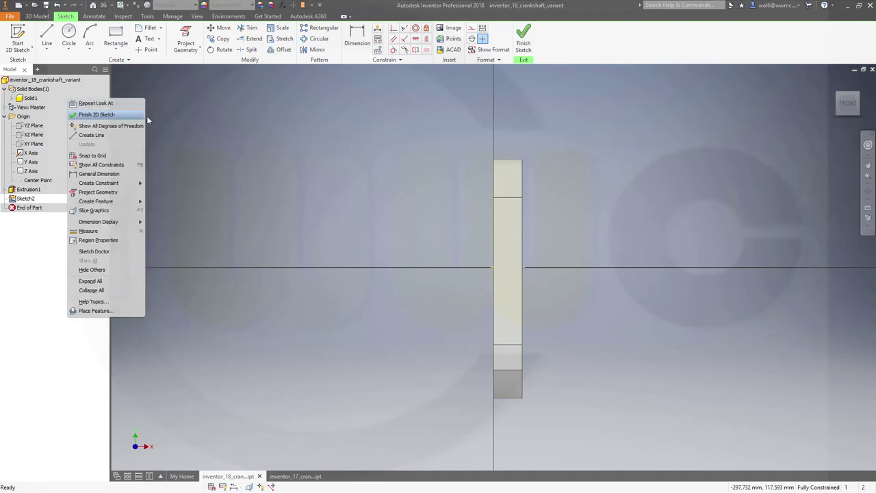
pyautogui.click(189, 126)
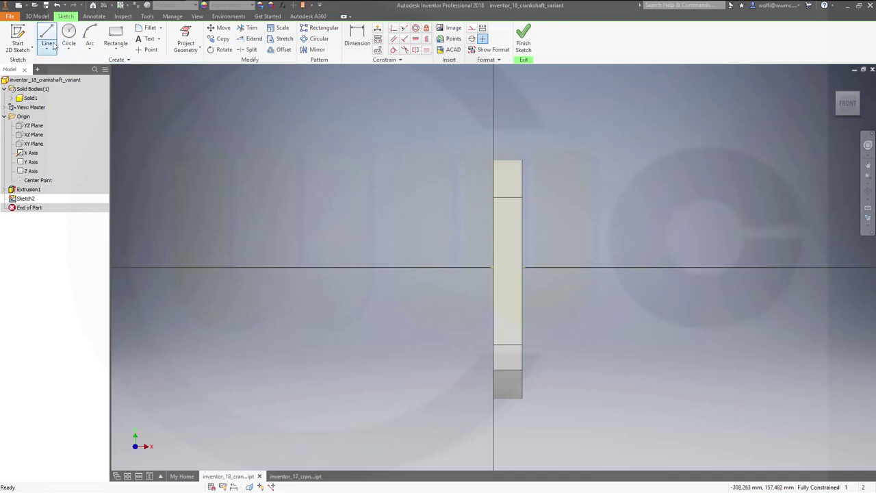
pyautogui.rightClick(50, 100)
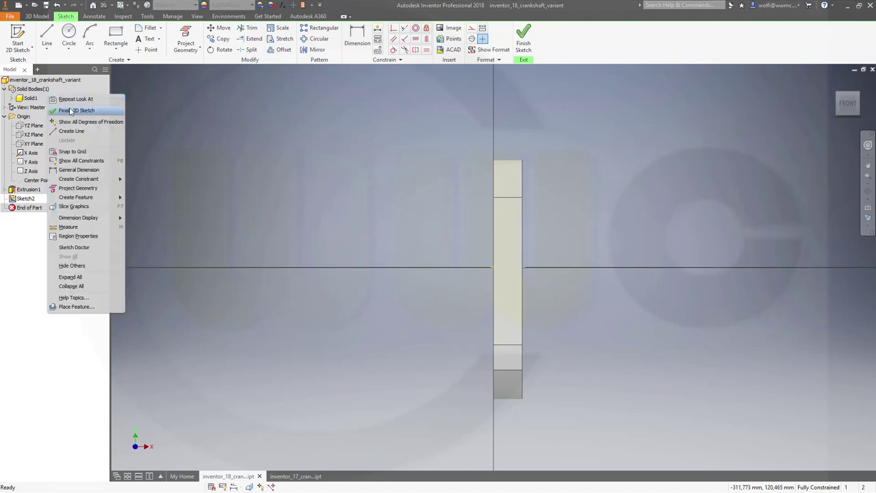
pyautogui.click(193, 220)
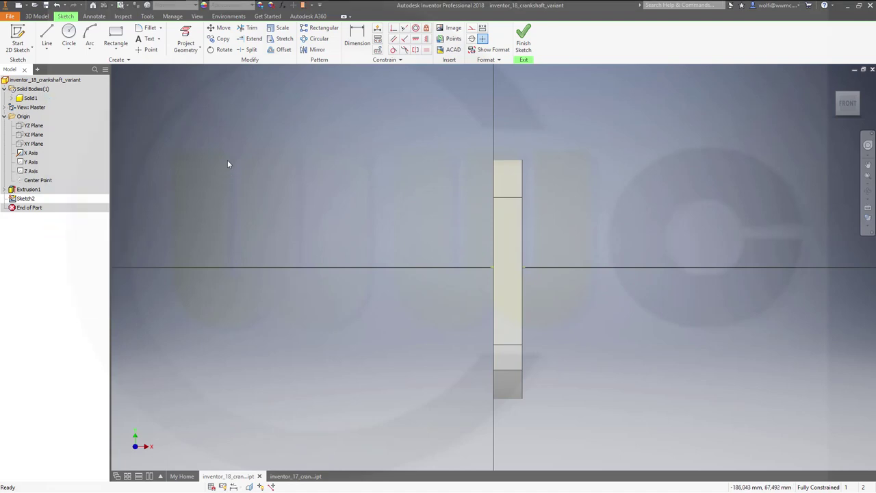
# Finish the sketch to hide the crank web's solid body, and reopen the second sketch for editing.
pyautogui.click(523, 38)
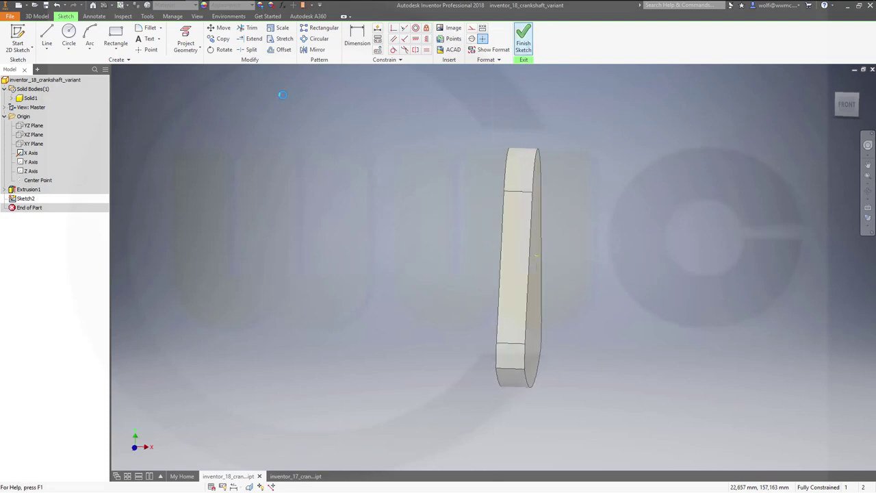
pyautogui.rightClick(58, 102)
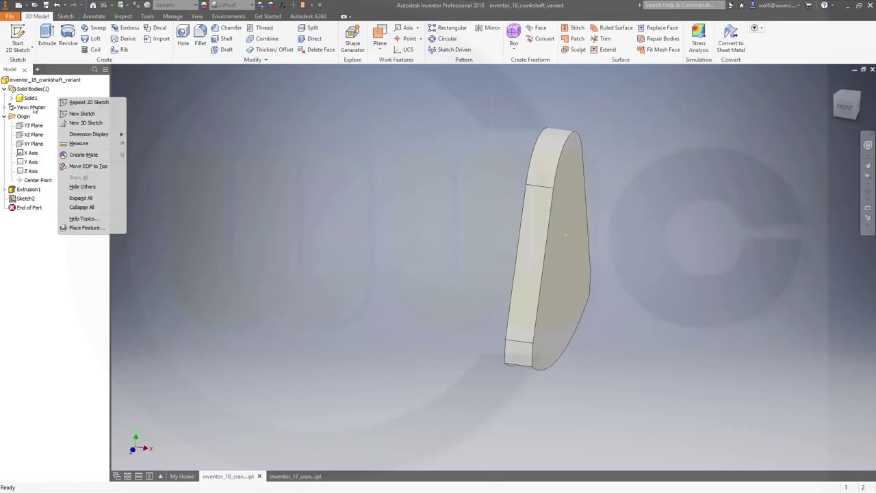
pyautogui.click(38, 99)
pyautogui.rightClick(25, 98)
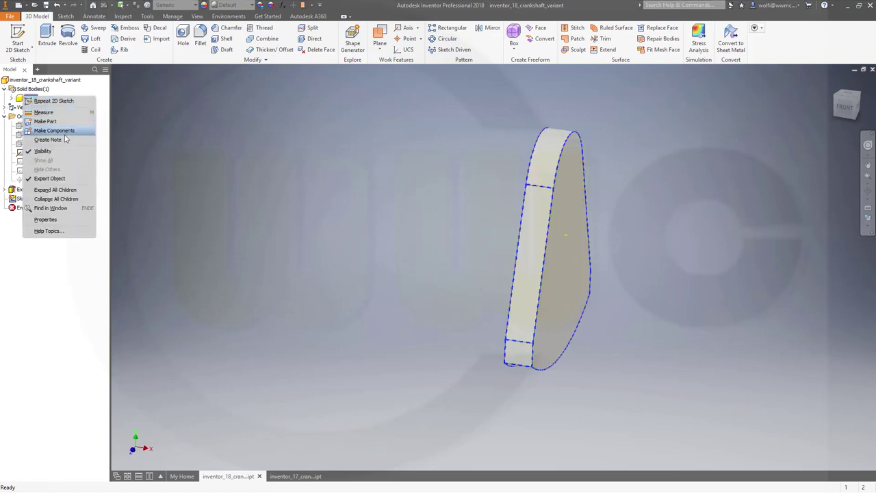
pyautogui.click(43, 151)
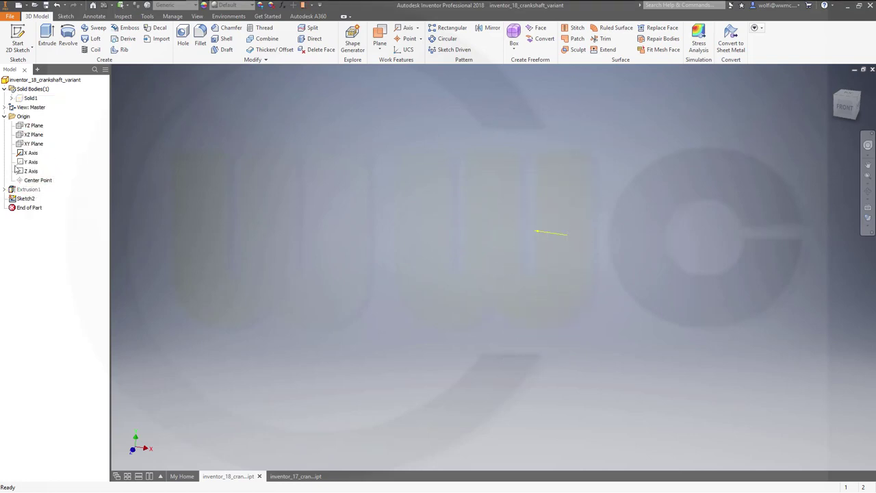
pyautogui.doubleClick(26, 198)
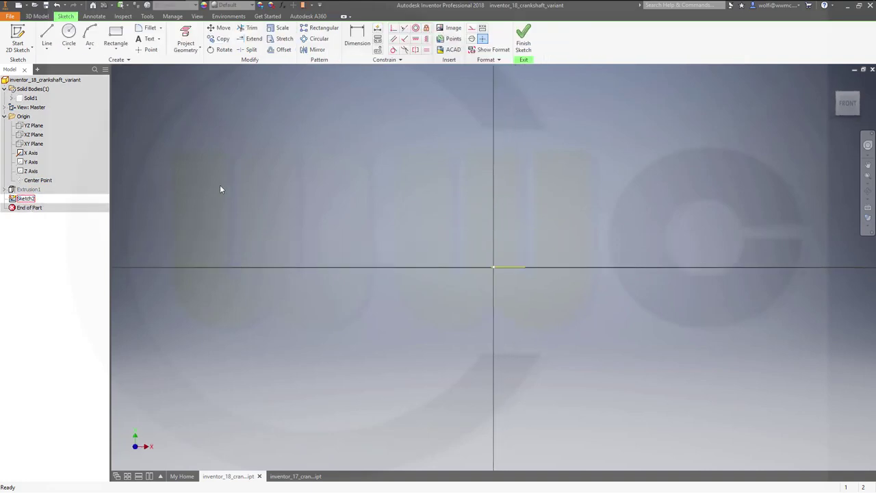
# Draw a closed profile above the X axis, about 42 mm high, with a rectangular notch about 14 mm deep between two upper shoulders.
pyautogui.click(43, 37)
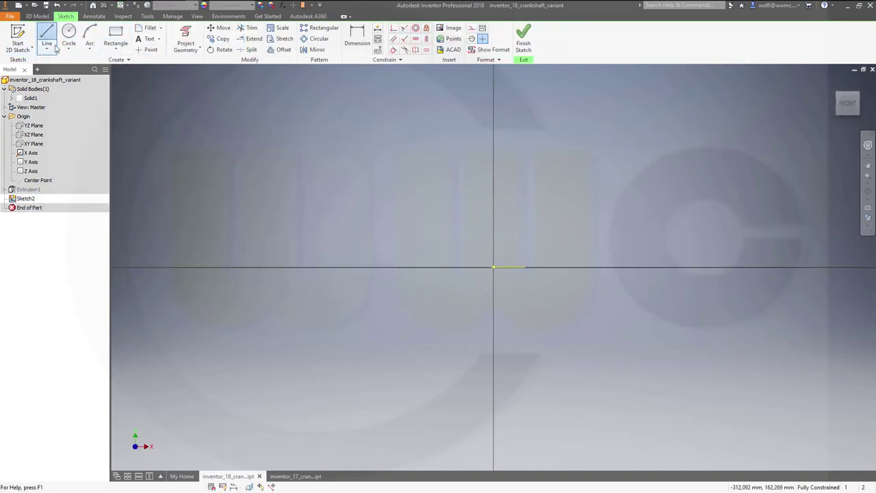
pyautogui.click(502, 255)
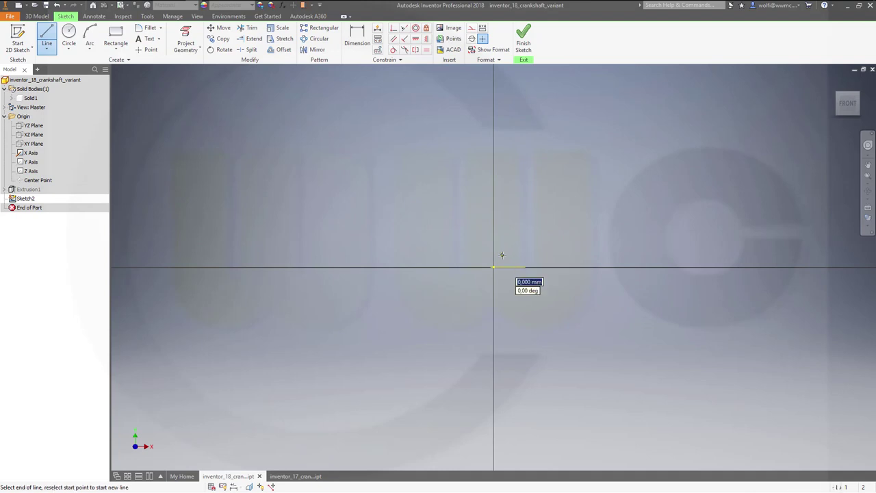
pyautogui.click(501, 195)
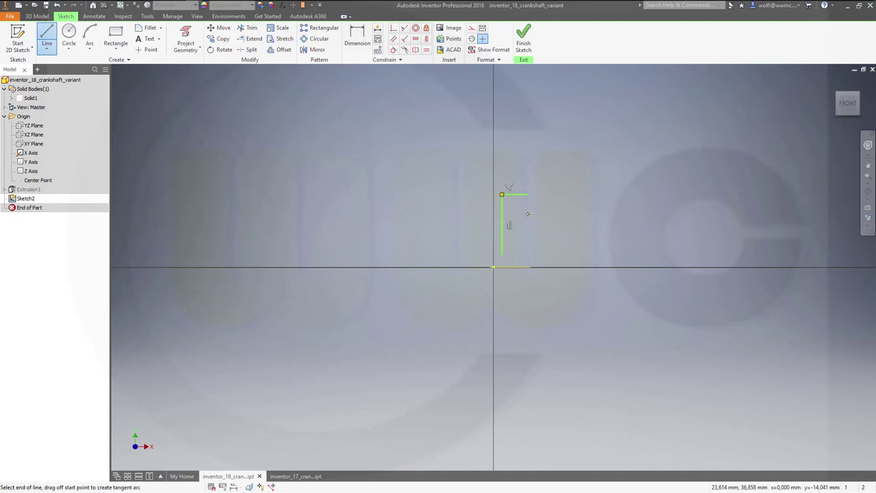
pyautogui.click(527, 194)
pyautogui.click(527, 215)
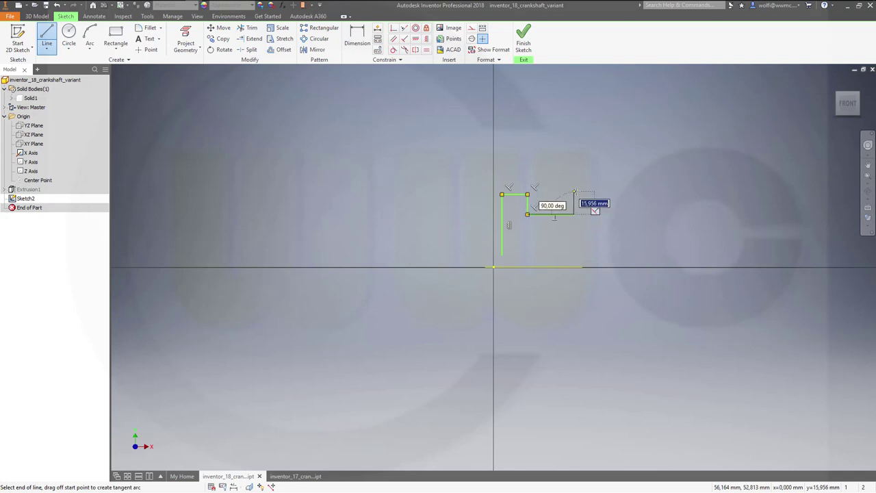
pyautogui.click(574, 215)
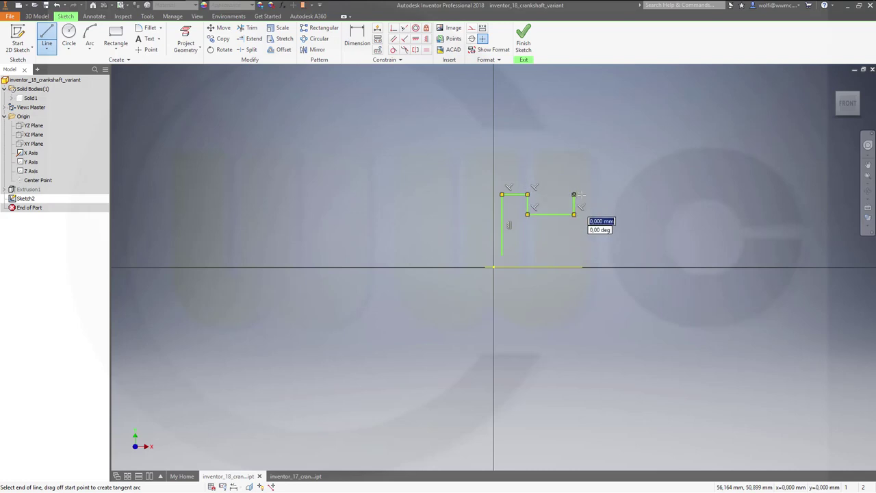
pyautogui.click(573, 195)
pyautogui.click(599, 194)
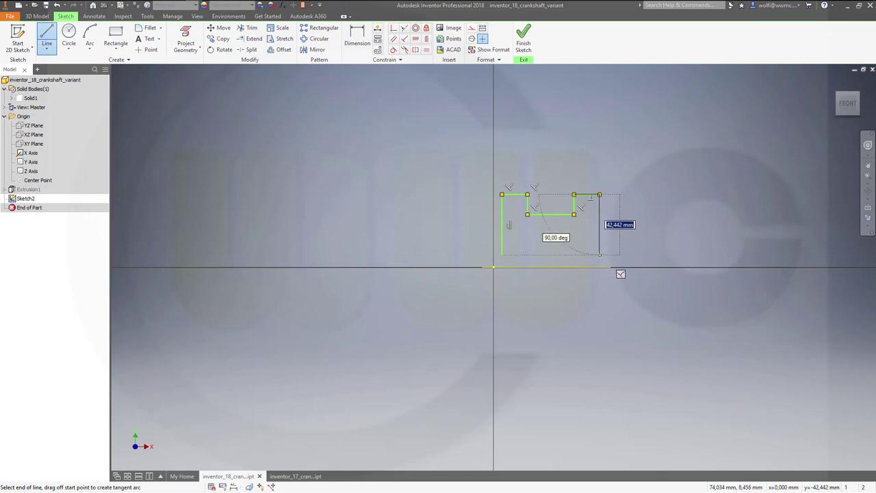
pyautogui.click(600, 257)
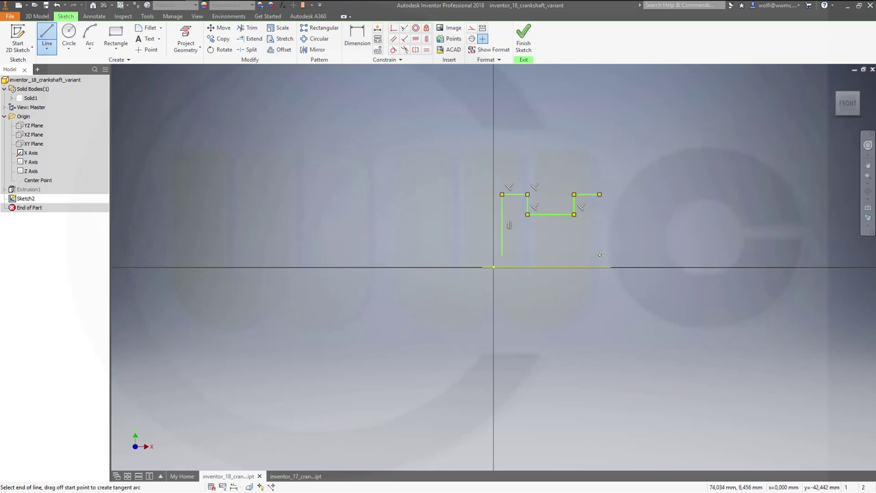
pyautogui.click(502, 255)
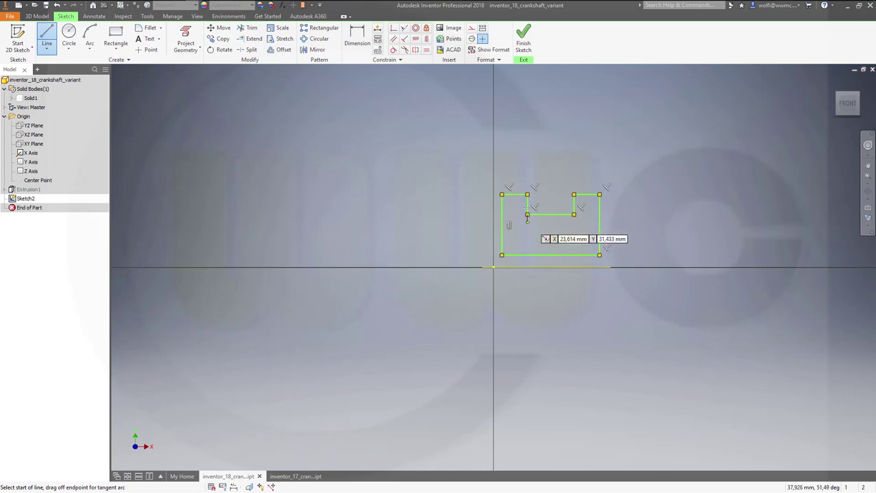
pyautogui.press('Escape')
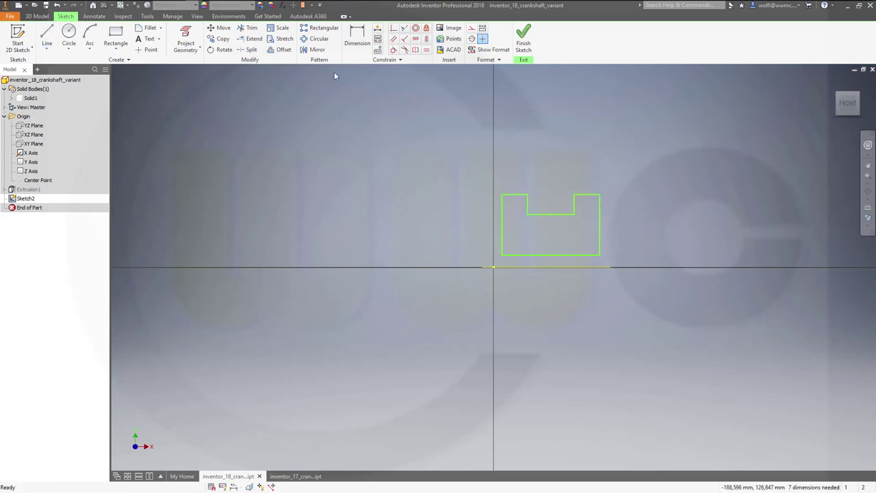
# Convert the profile's base line to a centerline and dimension the left shoulder's width to 5 mm.
pyautogui.click(529, 255)
pyautogui.click(472, 40)
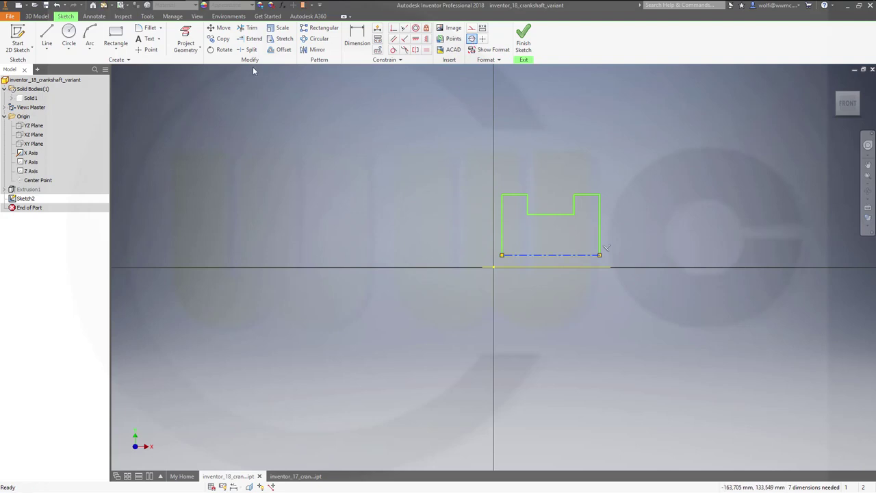
pyautogui.click(357, 37)
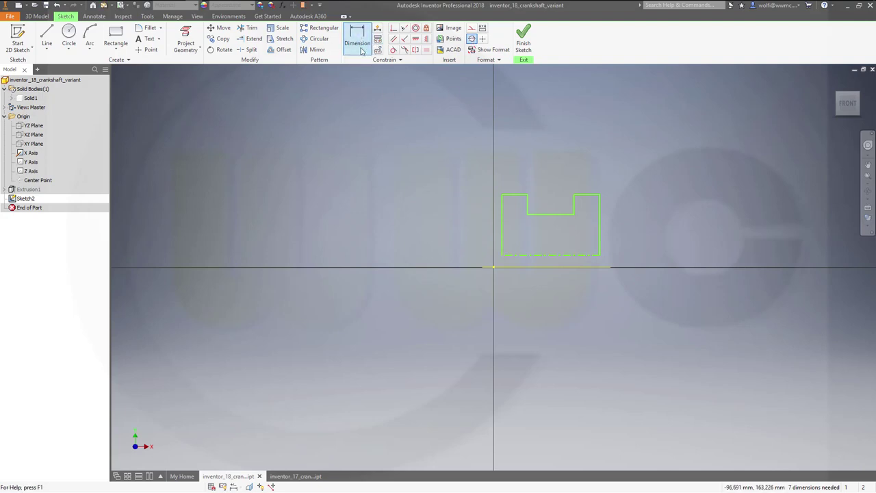
pyautogui.click(504, 210)
pyautogui.click(528, 204)
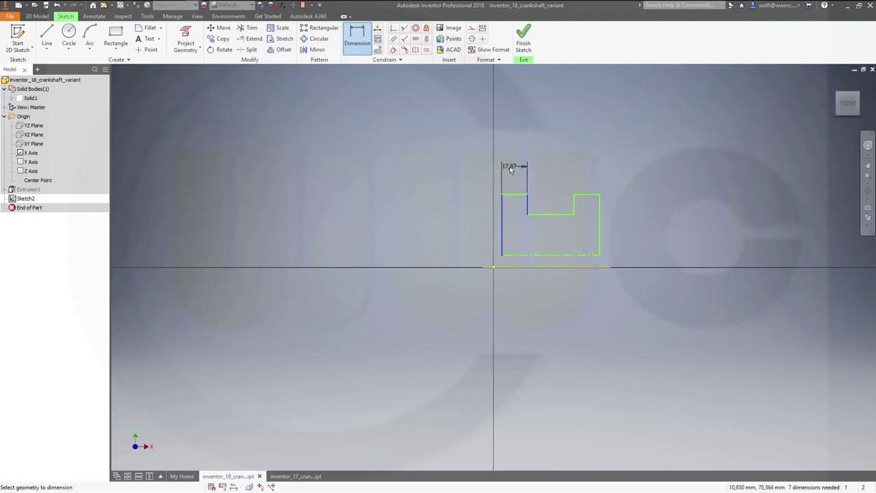
pyautogui.click(515, 167)
pyautogui.write('5')
pyautogui.press('Return')
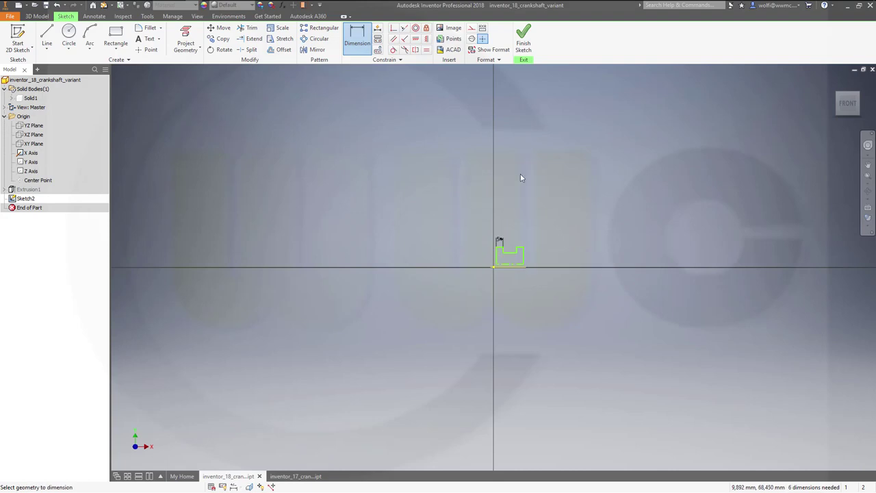
# Dimension the right shoulder's width at 5 mm.
pyautogui.scroll(10, 512, 258)
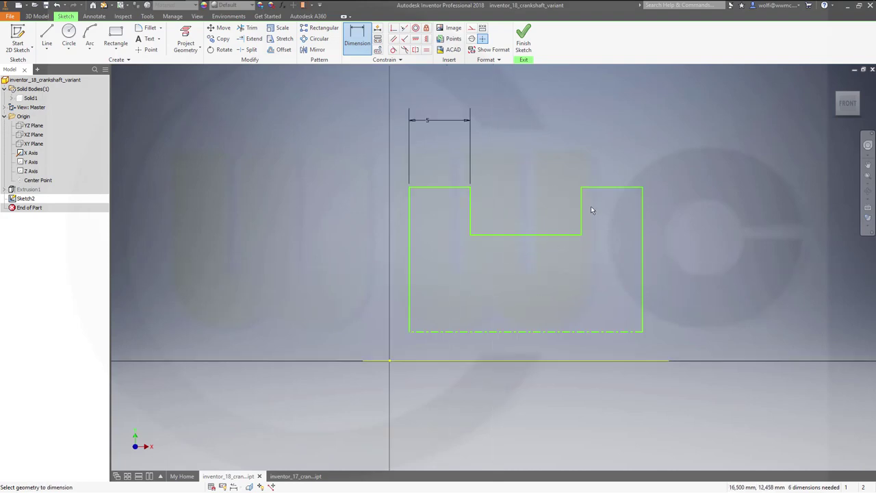
pyautogui.click(581, 213)
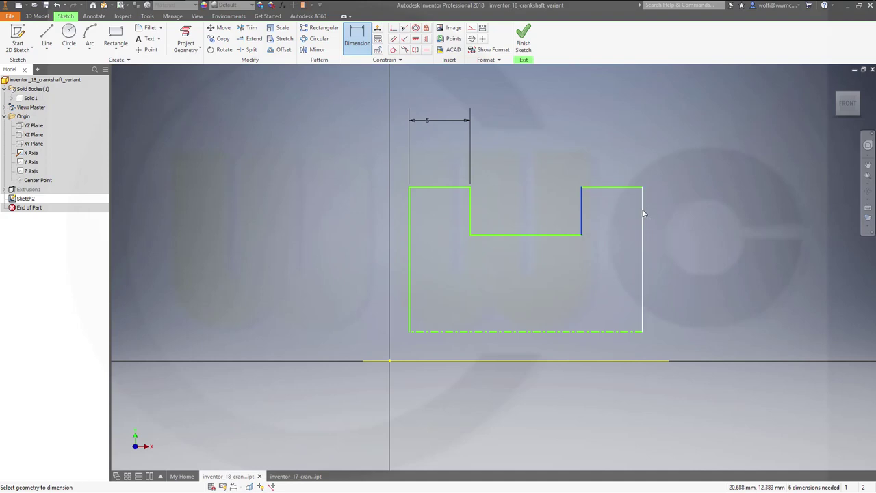
pyautogui.click(642, 212)
pyautogui.click(610, 170)
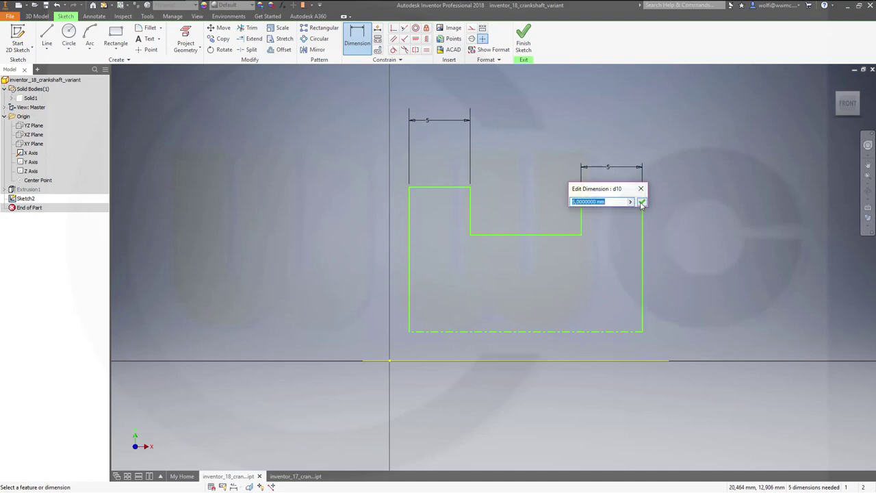
pyautogui.click(638, 199)
pyautogui.click(470, 219)
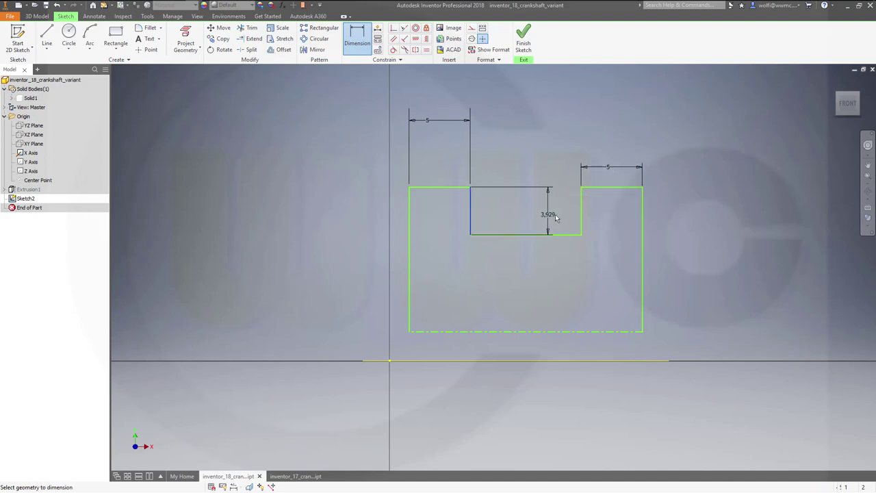
pyautogui.press('Escape')
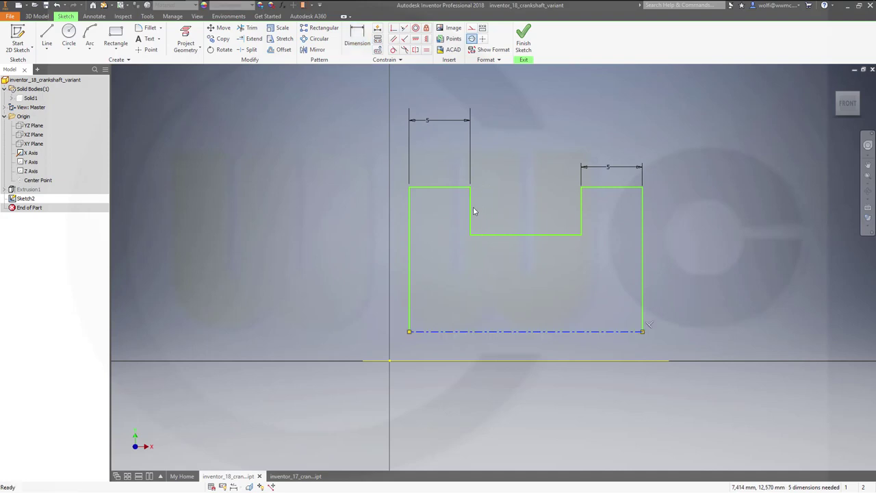
# Dimension the profile's overall width between its two outer vertical edges and set it to 40 mm.
pyautogui.click(357, 38)
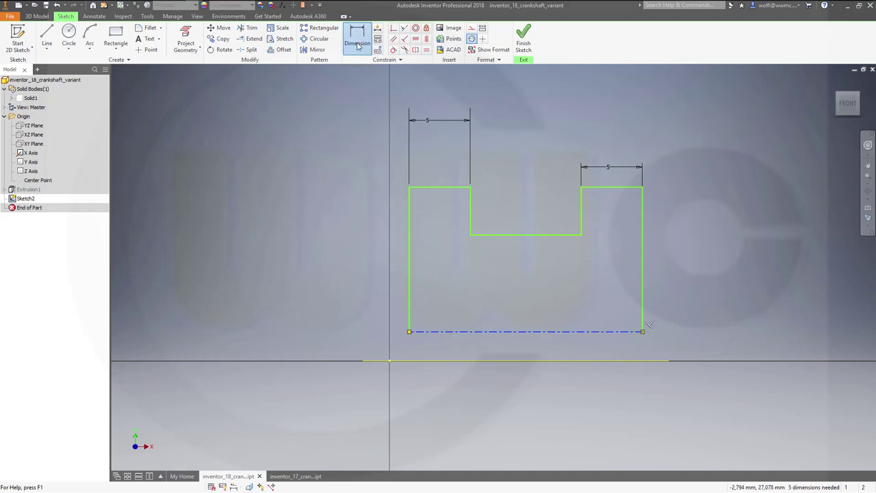
pyautogui.click(410, 218)
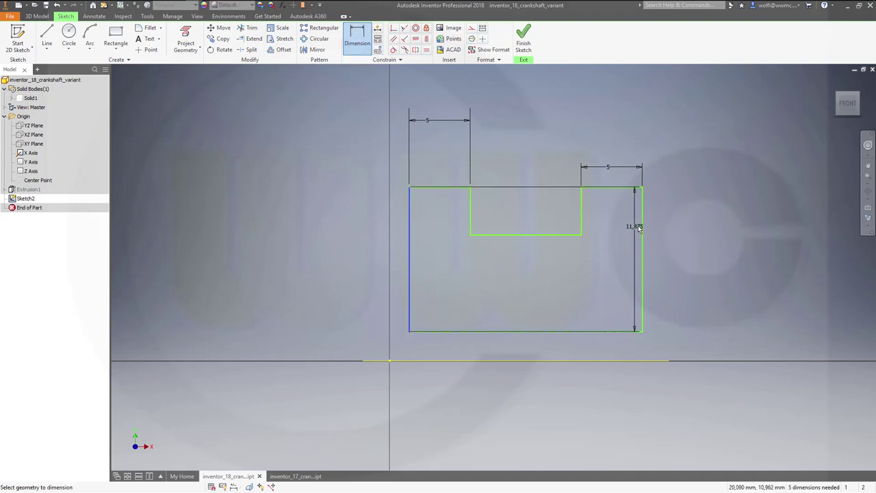
pyautogui.click(642, 228)
pyautogui.click(521, 96)
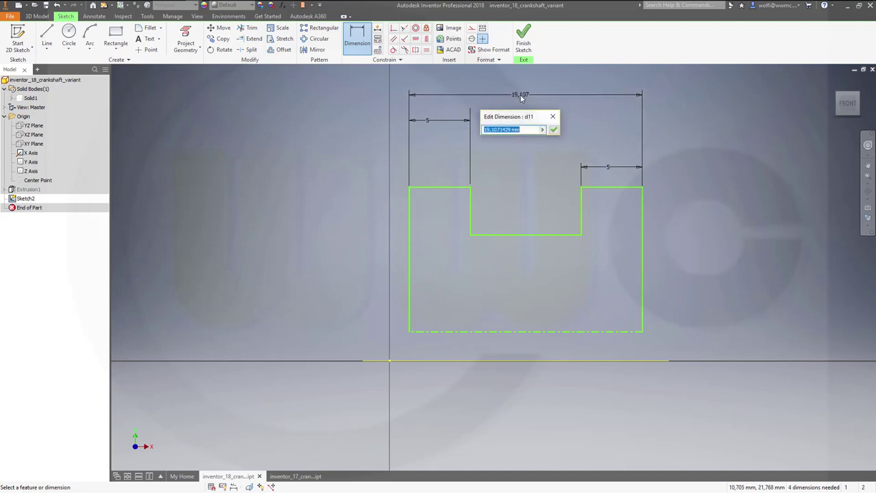
pyautogui.write('40')
pyautogui.press('Return')
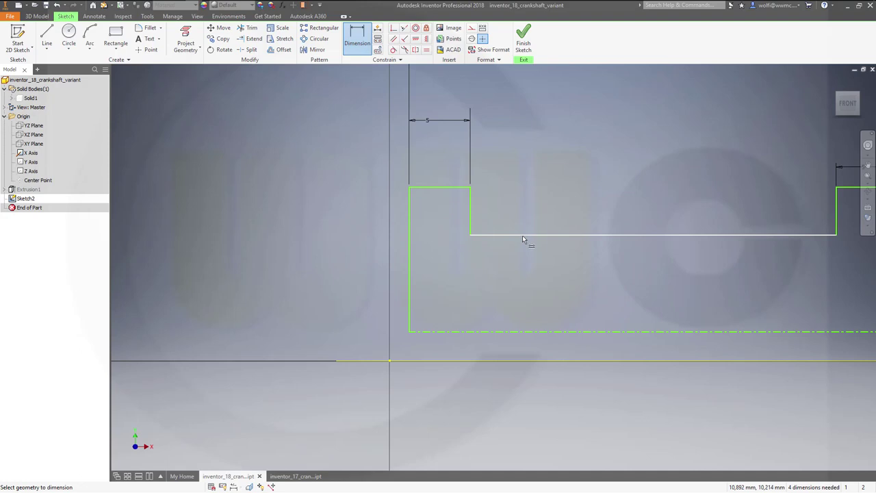
# Dimension the left shoulder's top edge to the centerline as a diameter of 56 mm.
pyautogui.click(436, 186)
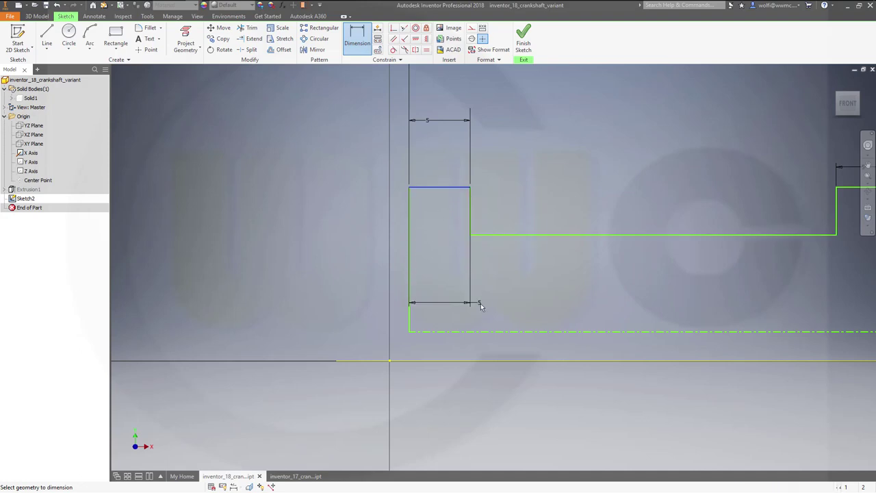
pyautogui.click(464, 332)
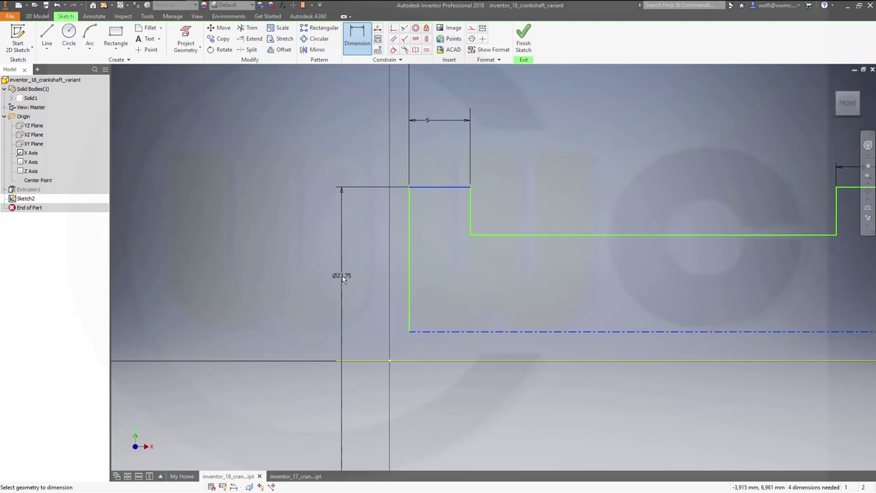
pyautogui.click(344, 278)
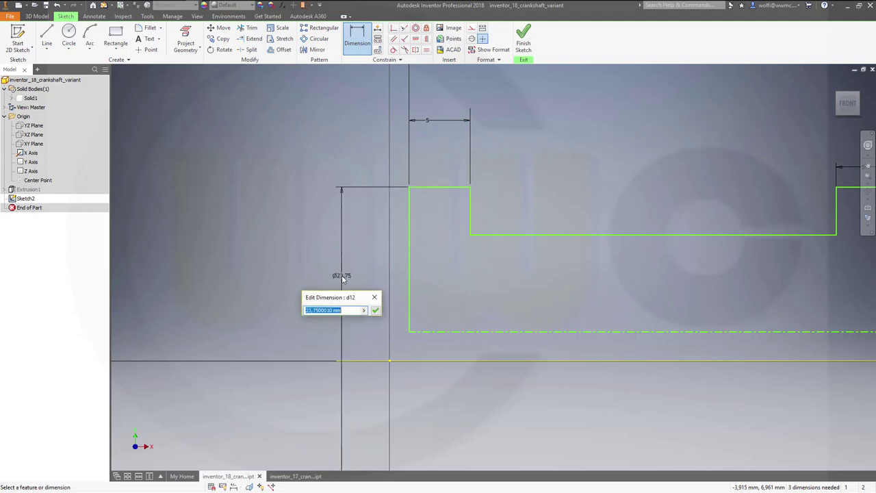
pyautogui.write('56')
pyautogui.press('Return')
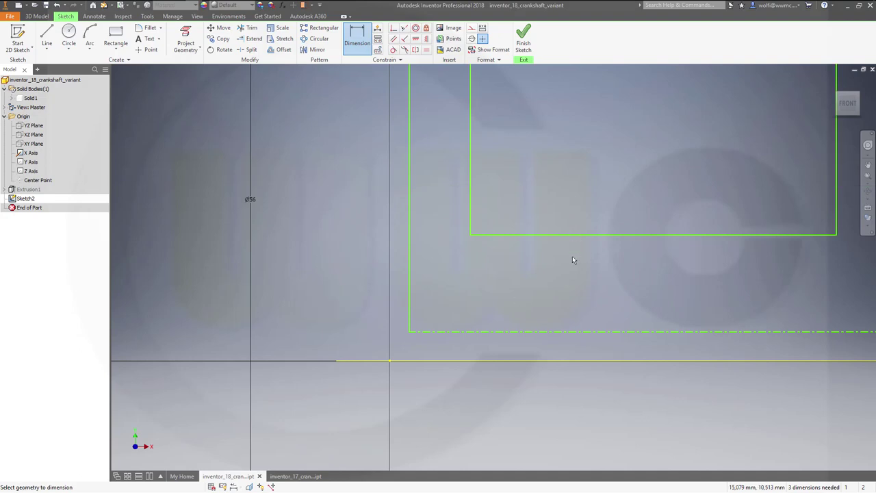
# Dimension the notch's floor line to the centerline as a diameter of 48 mm.
pyautogui.click(564, 331)
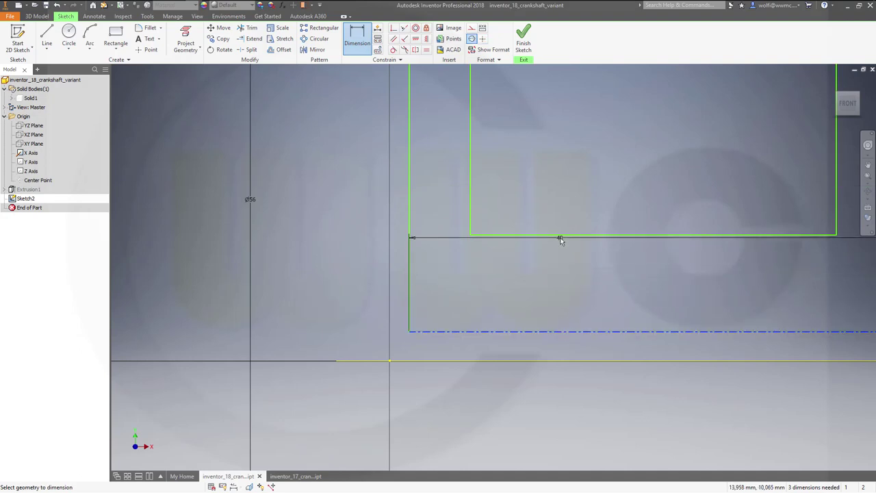
pyautogui.click(558, 234)
pyautogui.click(556, 272)
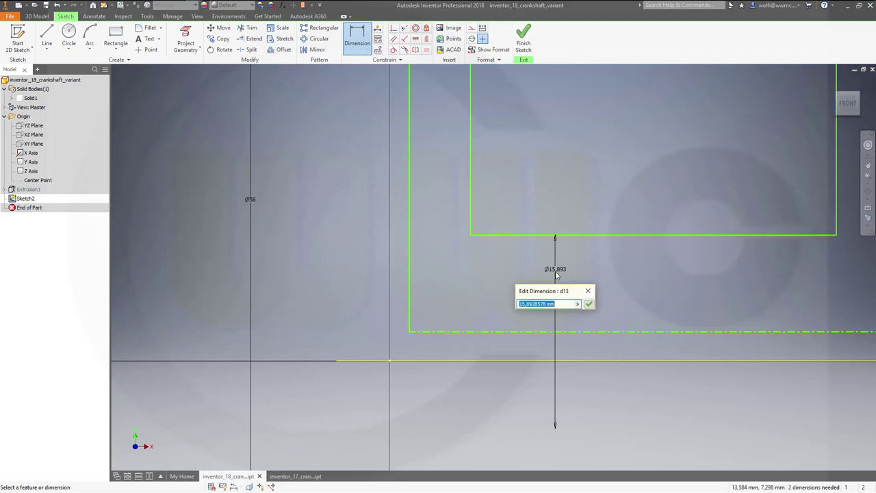
pyautogui.write('48')
pyautogui.press('Return')
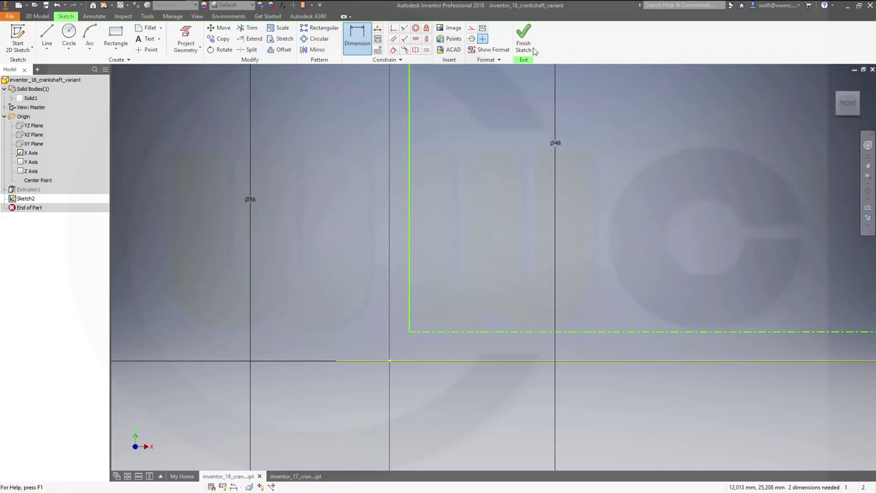
# Constrain the left endpoint of the profile's centerline coincident with the sketch origin.
pyautogui.scroll(3, 547, 187)
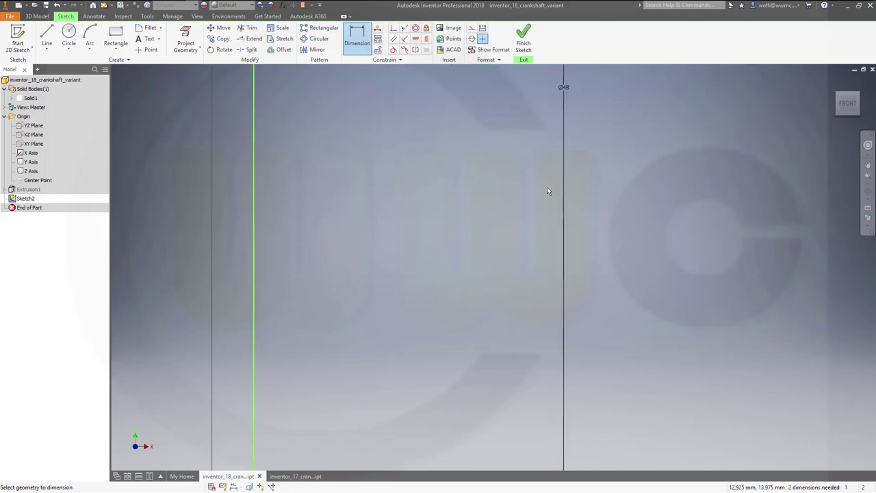
pyautogui.scroll(-3, 547, 187)
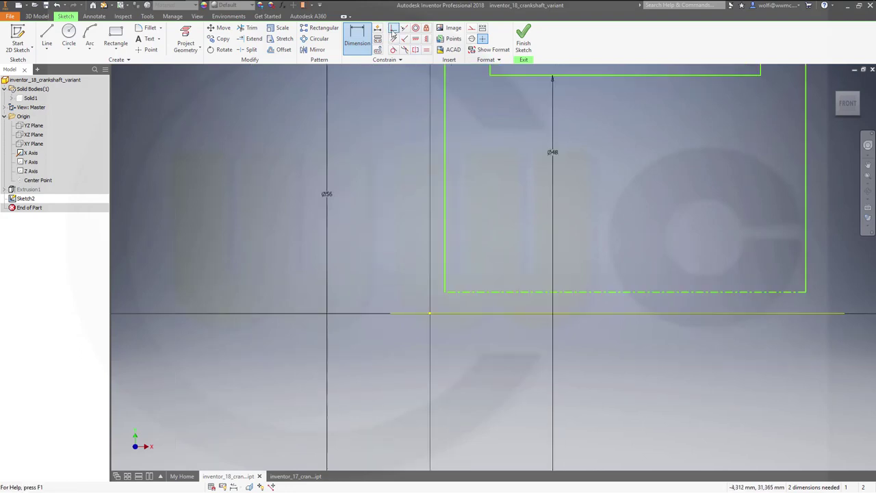
pyautogui.press('c')
pyautogui.click(445, 292)
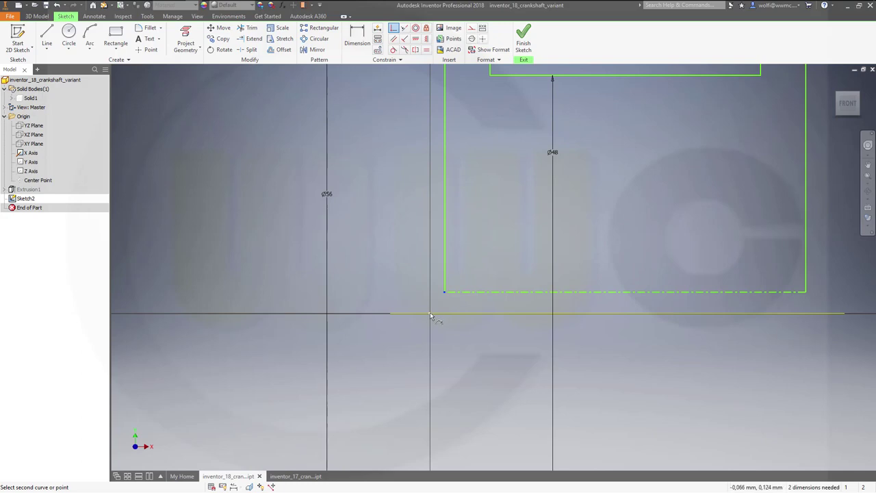
pyautogui.click(431, 314)
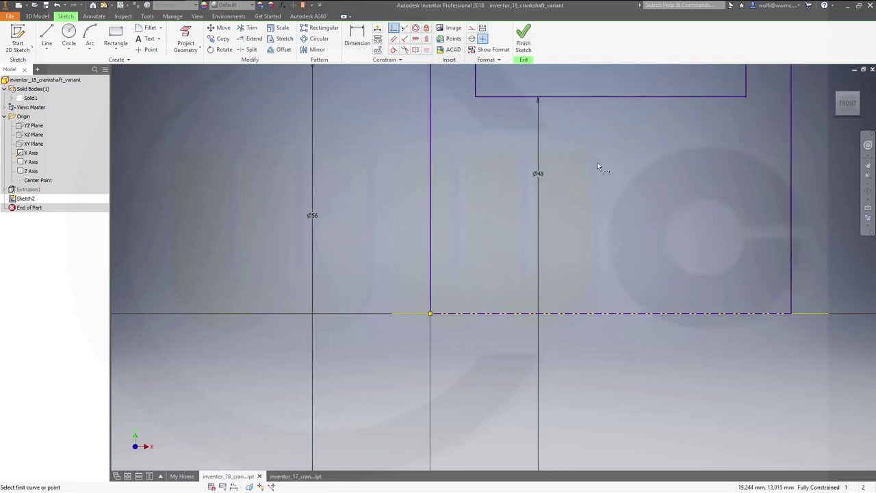
# Finish the sketch and revolve the profile fully around its centerline as a new solid.
pyautogui.click(523, 38)
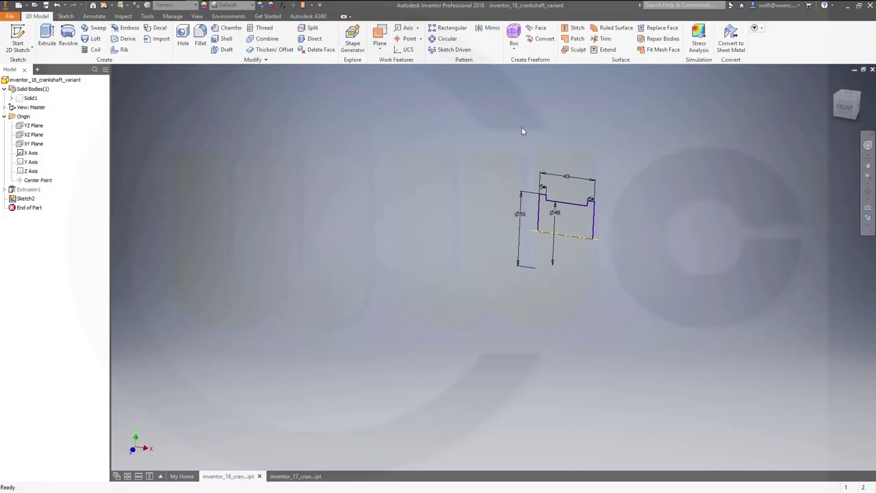
pyautogui.click(68, 42)
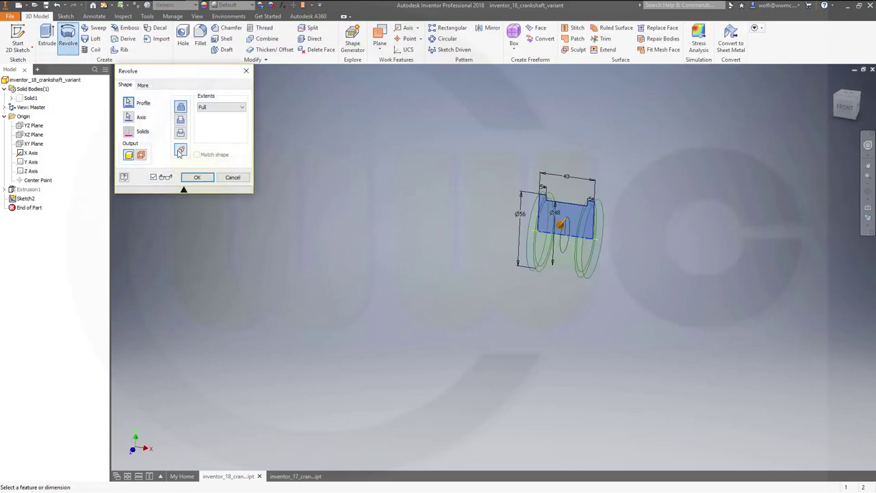
pyautogui.click(197, 178)
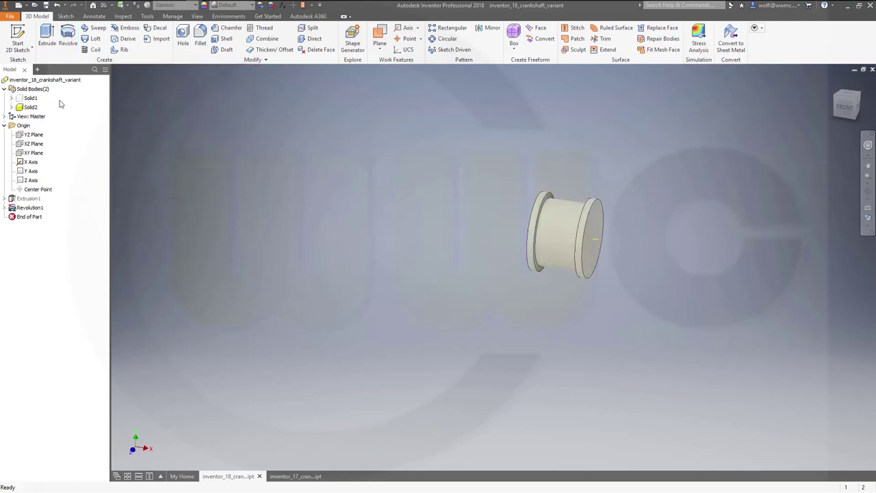
# Turn on the visibility of the hidden crank web body, Solid1.
pyautogui.click(38, 100)
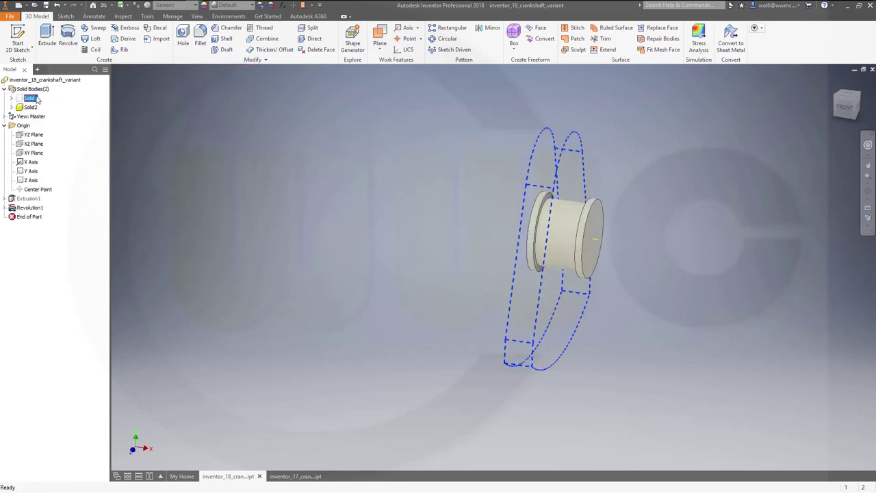
pyautogui.click(37, 101)
pyautogui.rightClick(30, 99)
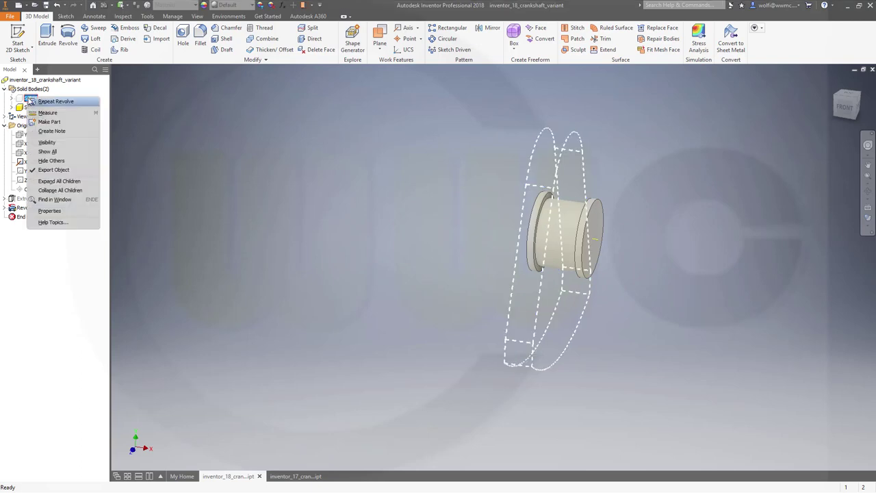
pyautogui.click(48, 143)
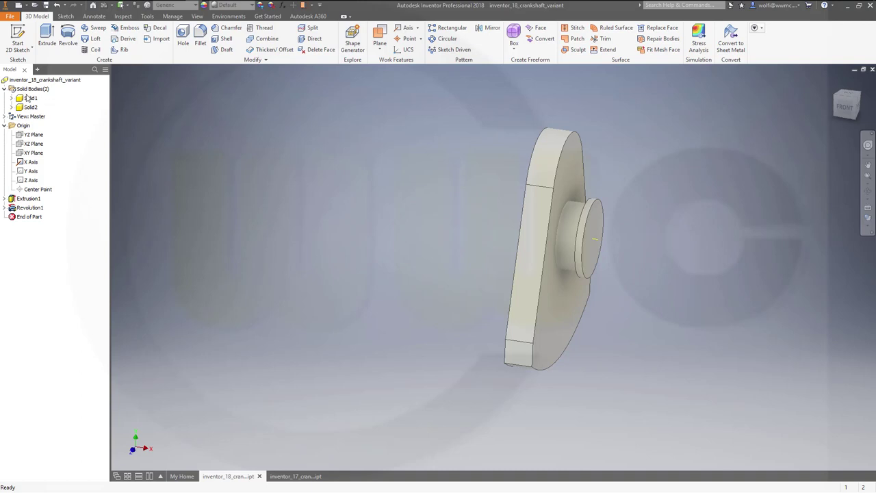
# Rename the crank web's solid body to counterweight.
pyautogui.click(28, 100)
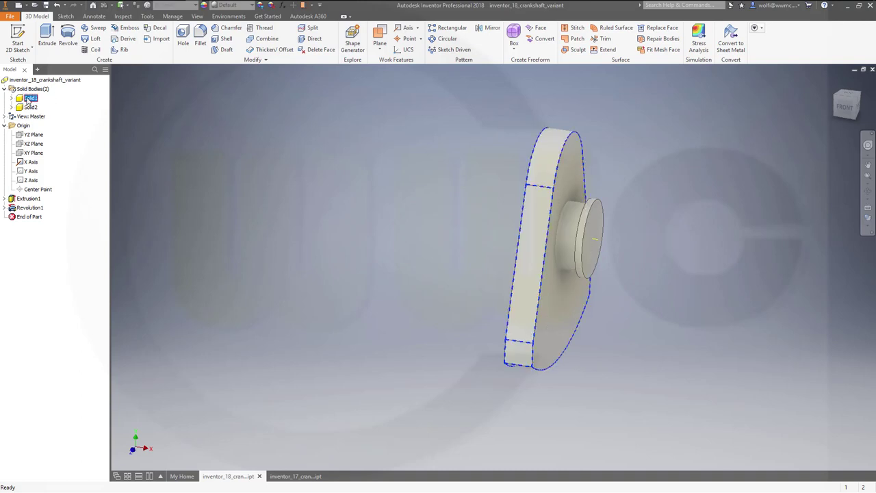
pyautogui.click(28, 100)
pyautogui.write('counterweight')
pyautogui.press('Return')
# Rename the revolved pin's solid body to rod_journal.
pyautogui.click(30, 107)
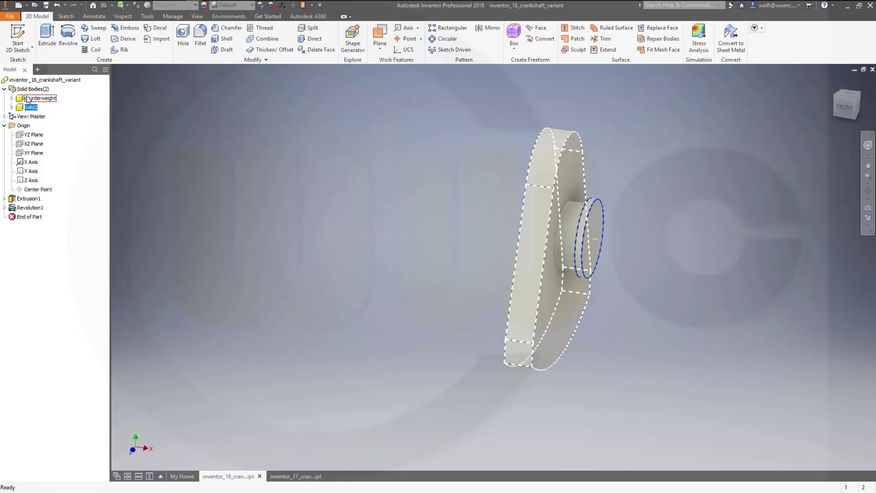
pyautogui.write('CON')
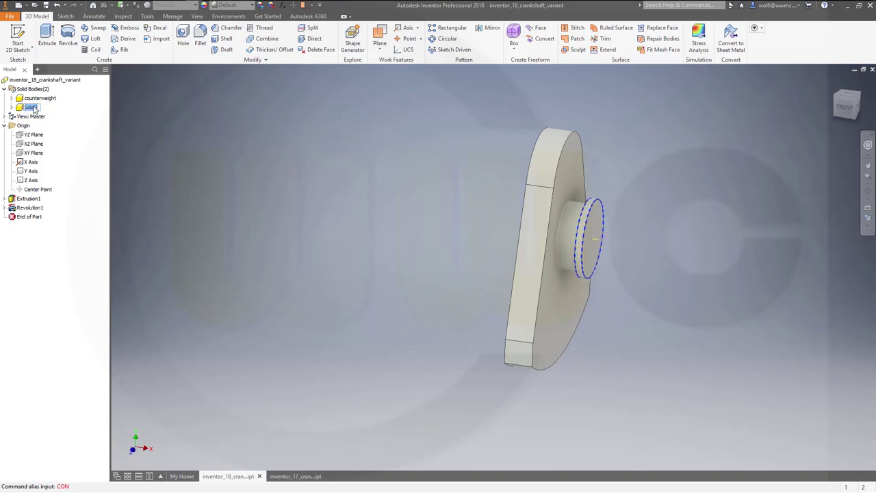
pyautogui.click(33, 108)
pyautogui.write('rod_journal')
pyautogui.press('Return')
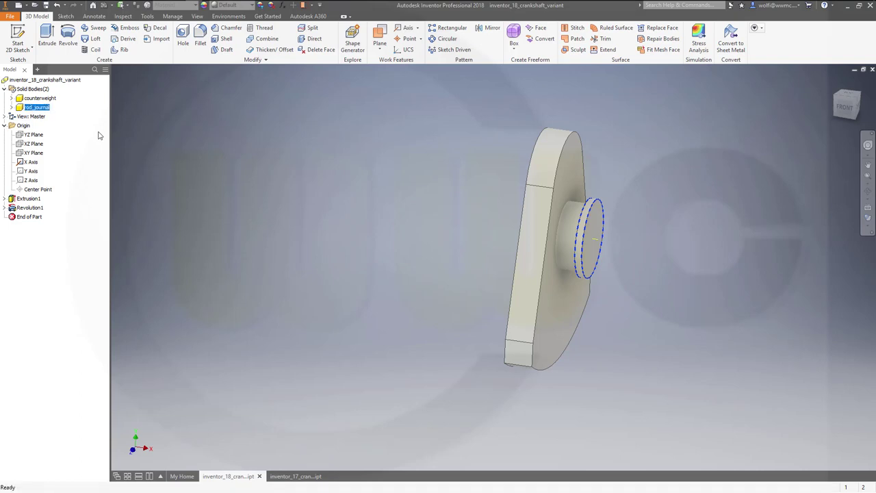
pyautogui.click(474, 170)
# Copy the profile sketch of the rod_journal body's revolution and paste it onto the XY plane.
pyautogui.click(11, 107)
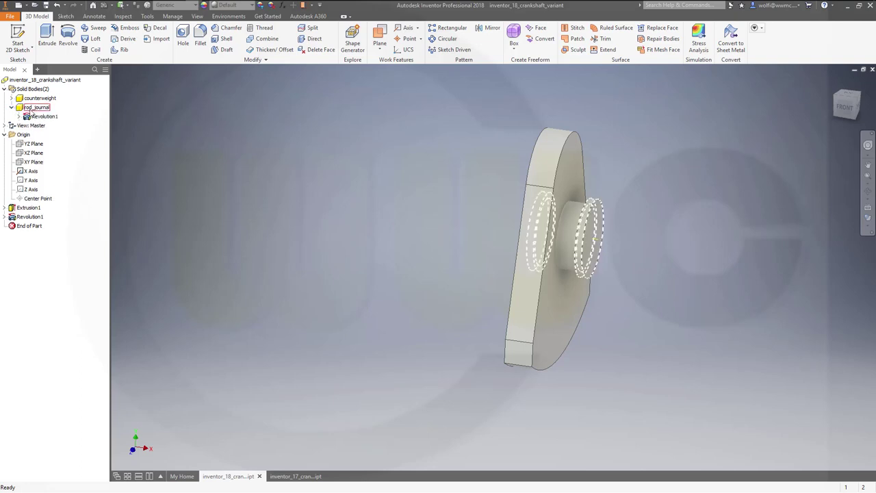
pyautogui.click(20, 117)
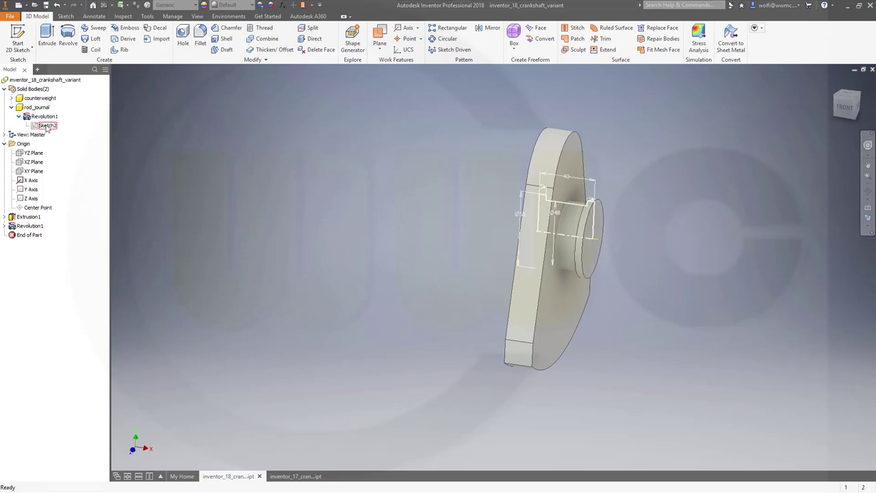
pyautogui.rightClick(46, 125)
pyautogui.press('Escape')
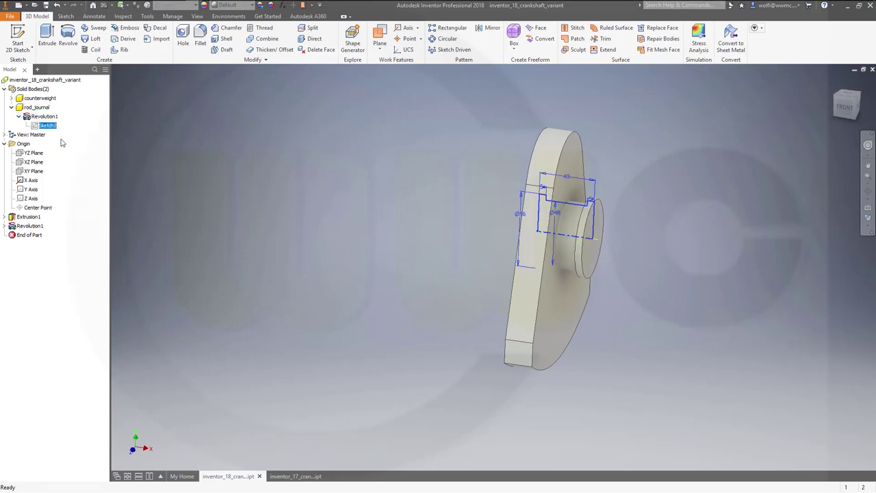
pyautogui.click(34, 171)
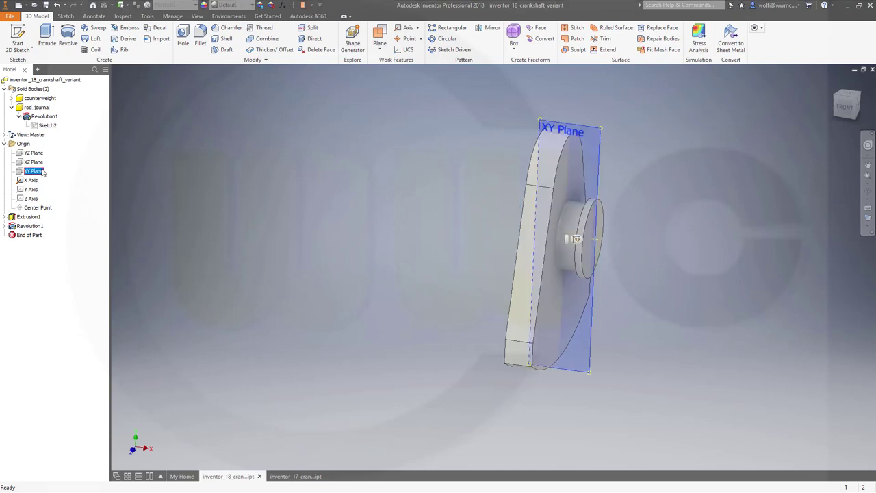
pyautogui.rightClick(38, 171)
pyautogui.click(61, 193)
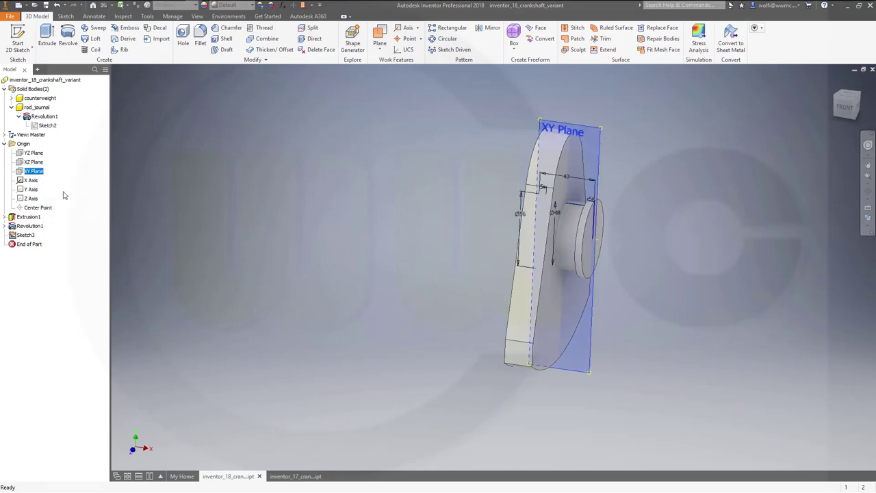
pyautogui.click(293, 221)
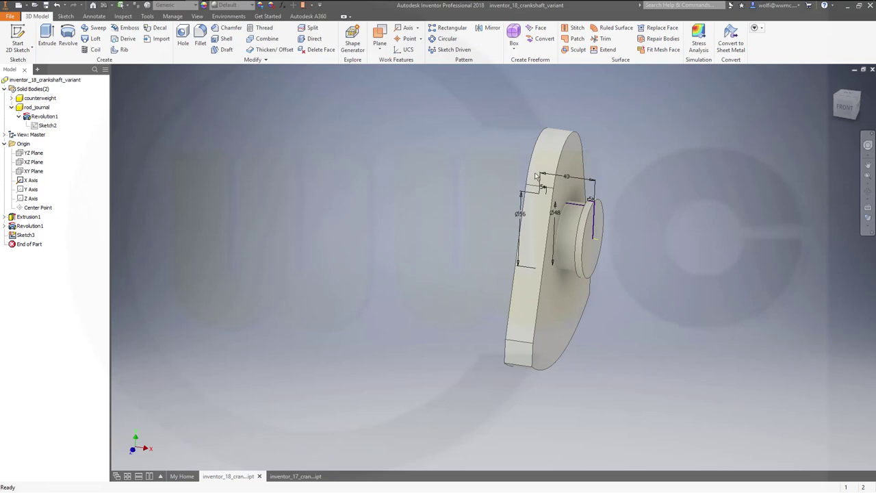
# Set the pasted sketch's notch floor diameter to 76 mm and its shoulder diameter to 84 mm.
pyautogui.scroll(-2, 627, 210)
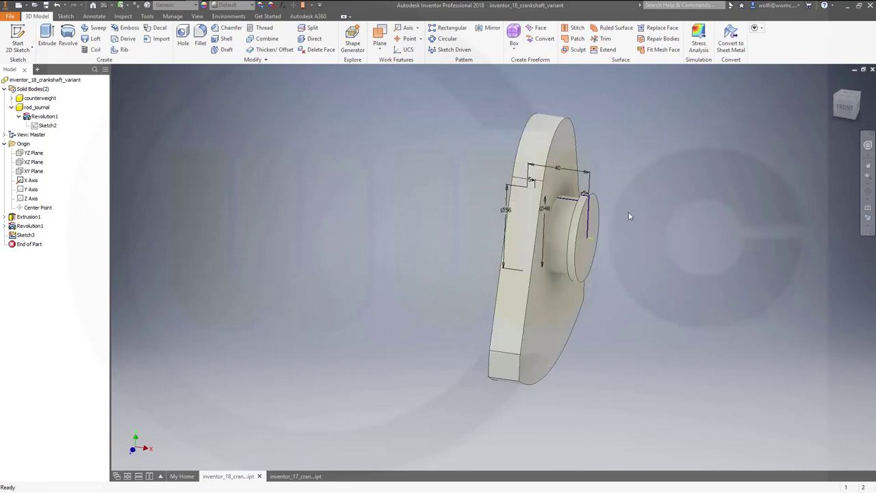
pyautogui.scroll(-3, 628, 219)
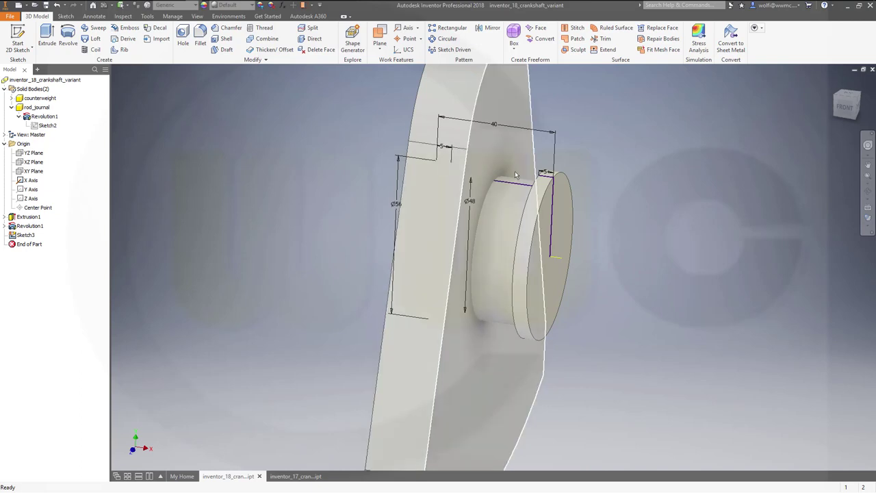
pyautogui.doubleClick(470, 202)
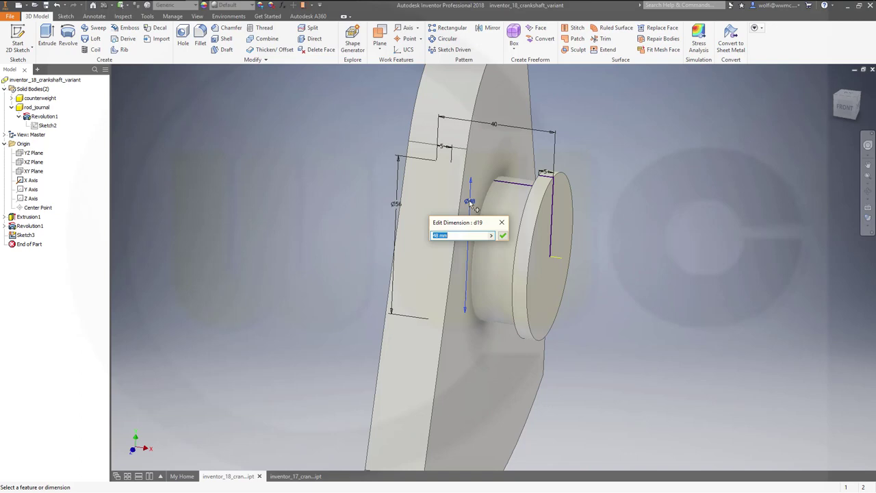
pyautogui.write('76')
pyautogui.press('Return')
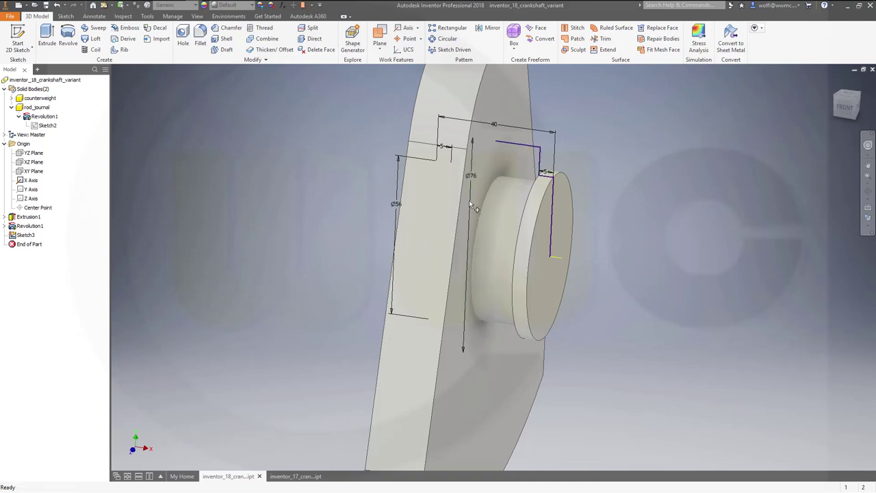
pyautogui.click(395, 209)
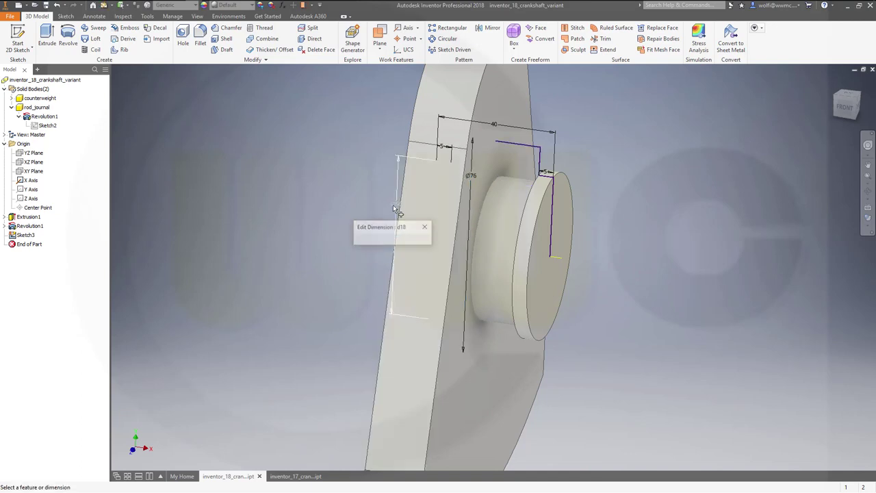
pyautogui.write('84')
pyautogui.press('Return')
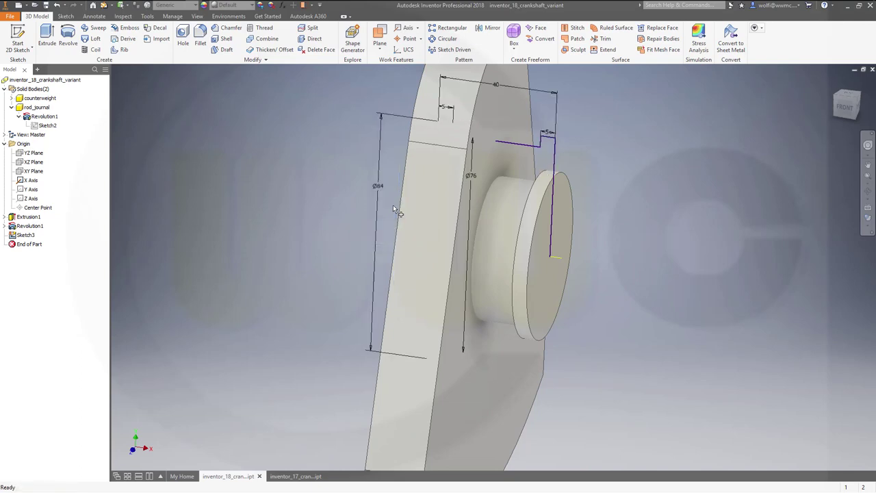
# Revolve the enlarged pasted profile fully around its centerline as a new solid.
pyautogui.click(71, 41)
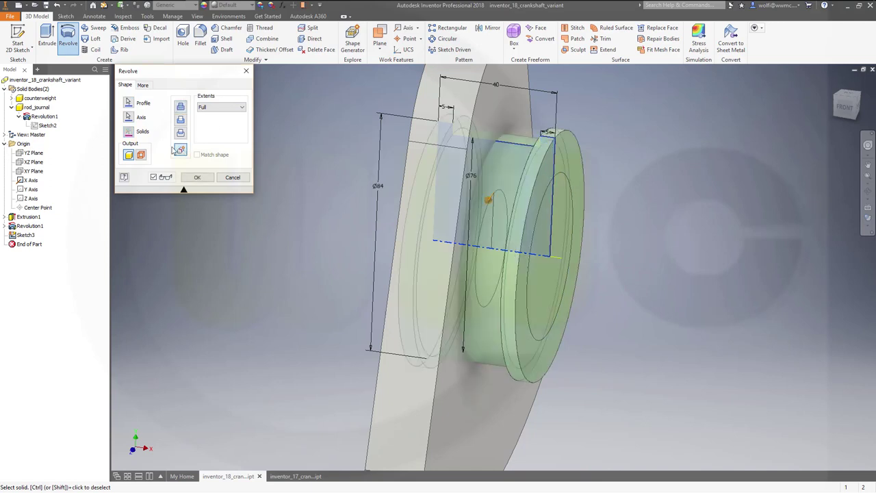
pyautogui.click(197, 178)
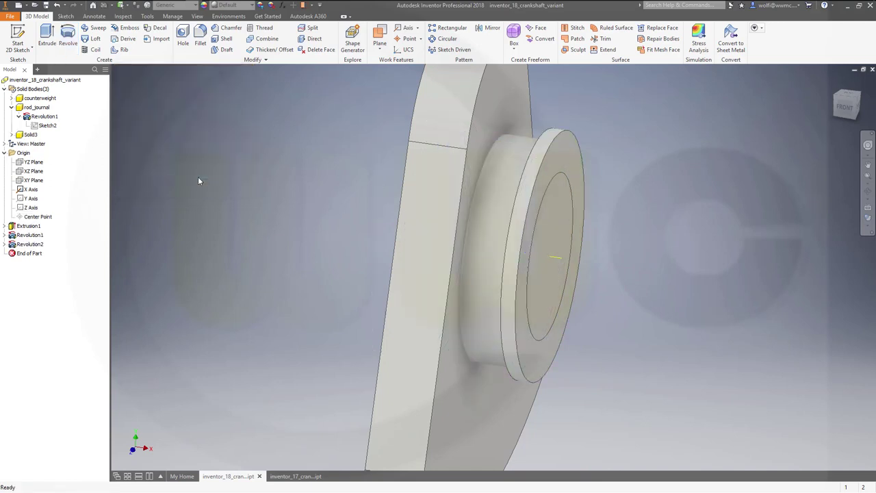
# Rename the third solid body, created by the second revolution, to main_bearing_journal.
pyautogui.click(12, 107)
pyautogui.click(33, 117)
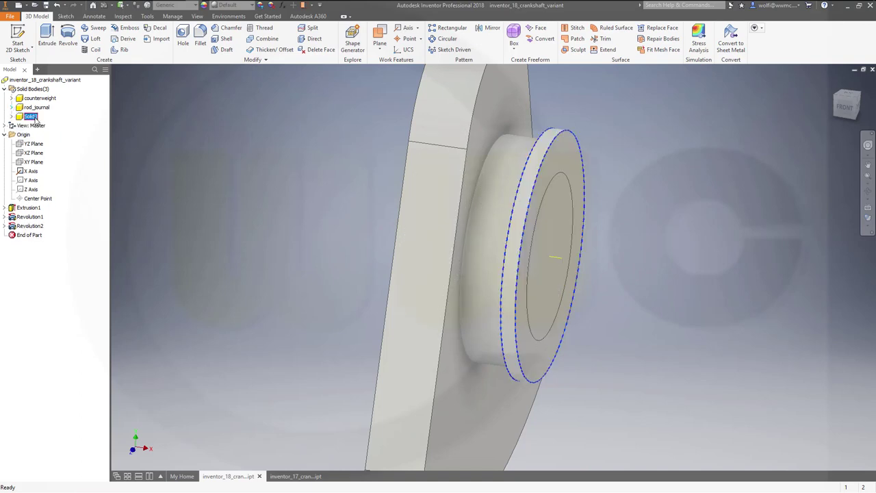
pyautogui.click(31, 117)
pyautogui.write('main_bearing_journal')
pyautogui.press('Return')
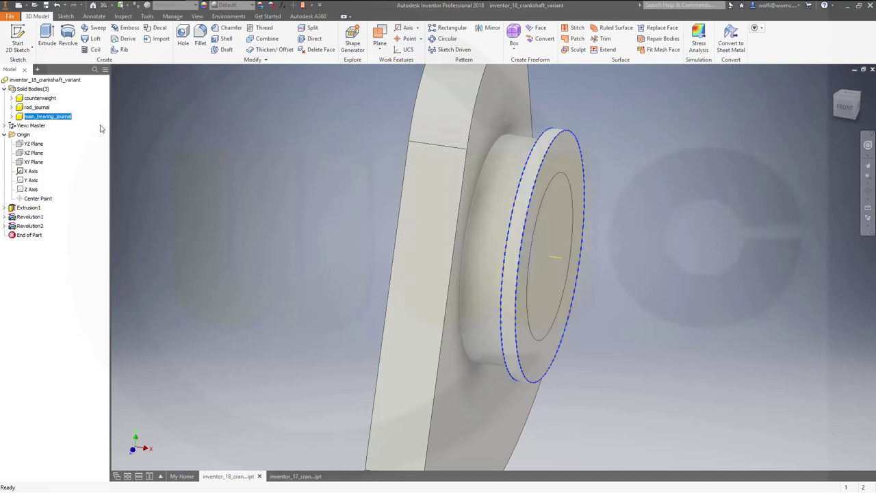
pyautogui.click(199, 166)
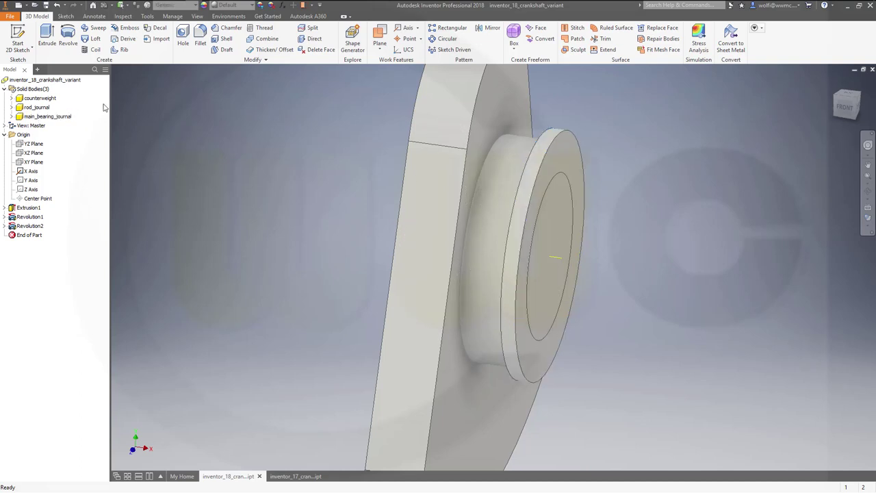
# Hide the counterweight, rod_journal and main_bearing_journal solid bodies together.
pyautogui.click(50, 101)
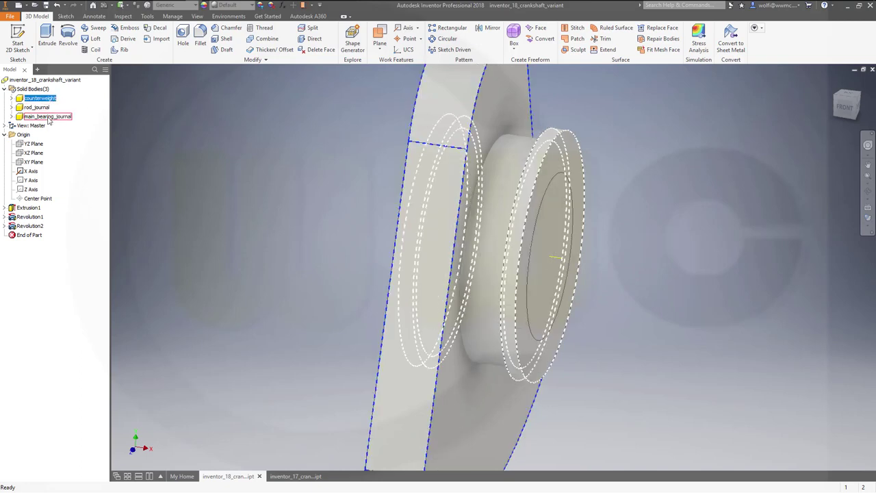
pyautogui.keyDown('shift'); pyautogui.click(47, 117); pyautogui.keyUp('shift')
pyautogui.rightClick(48, 120)
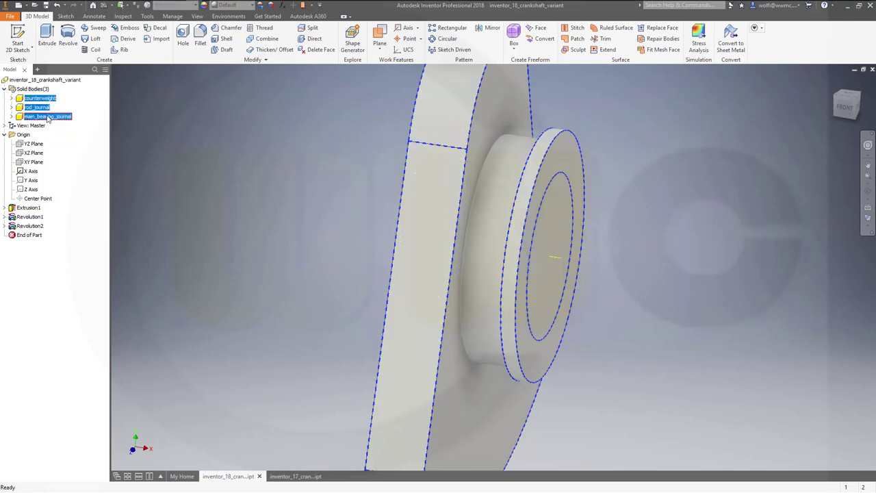
pyautogui.rightClick(49, 117)
pyautogui.click(66, 170)
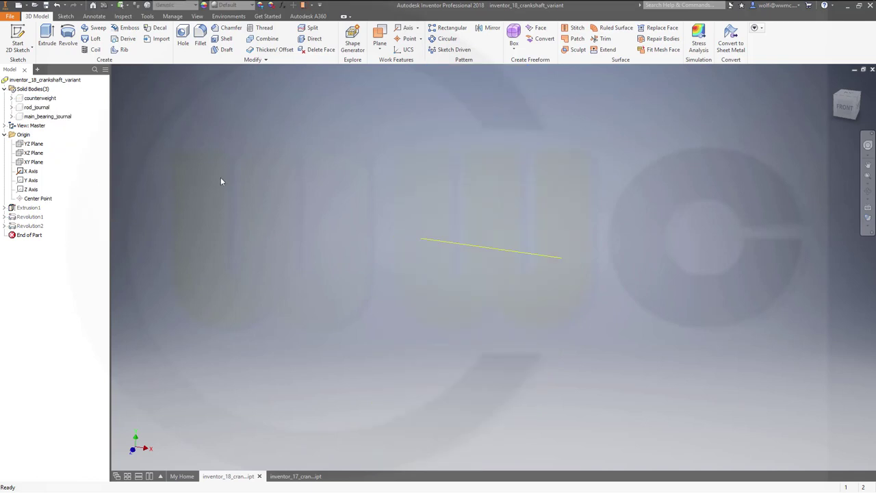
# Start a sketch on the XY plane and draw a horizontal base line about 186 mm long, slightly above the X axis and left of the origin.
pyautogui.click(19, 42)
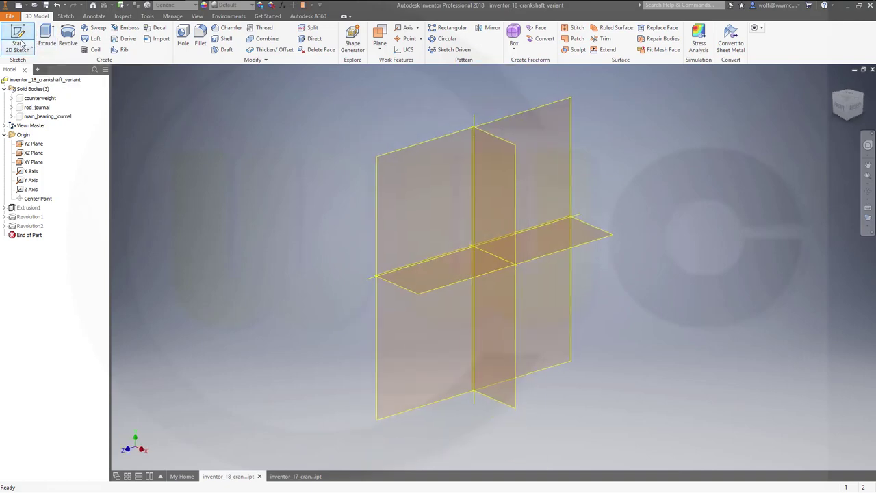
pyautogui.click(32, 162)
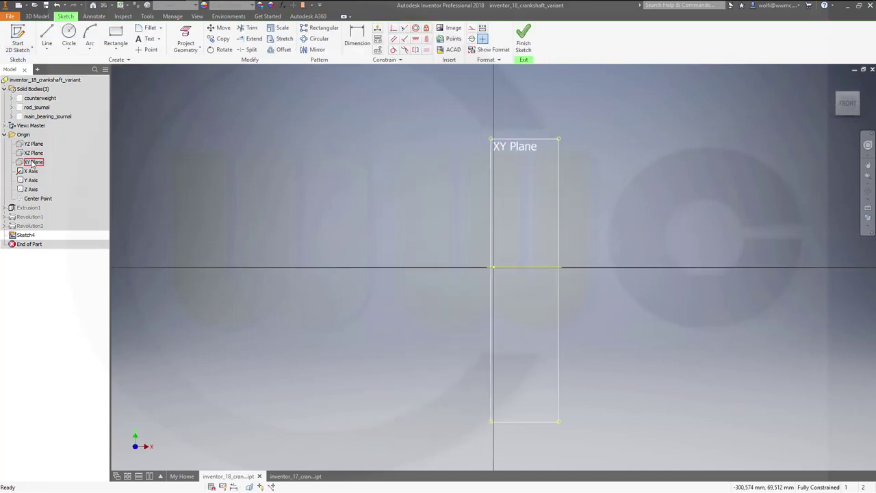
pyautogui.click(47, 37)
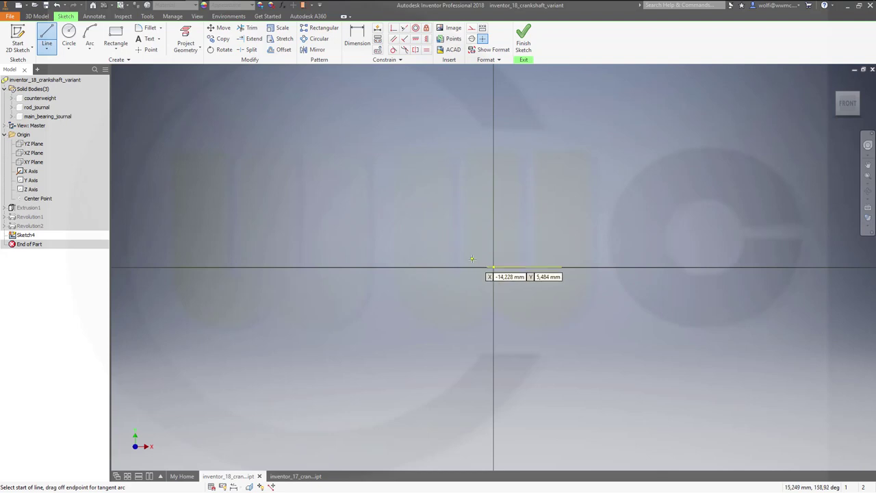
pyautogui.click(433, 252)
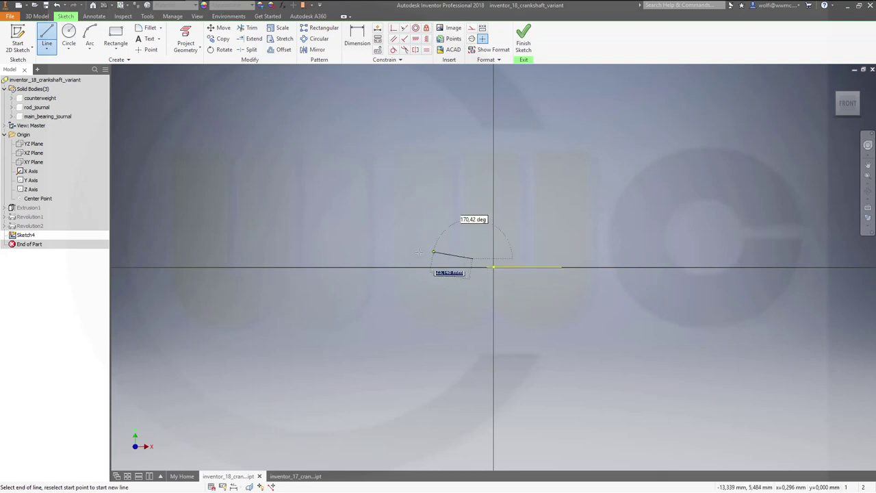
pyautogui.click(185, 259)
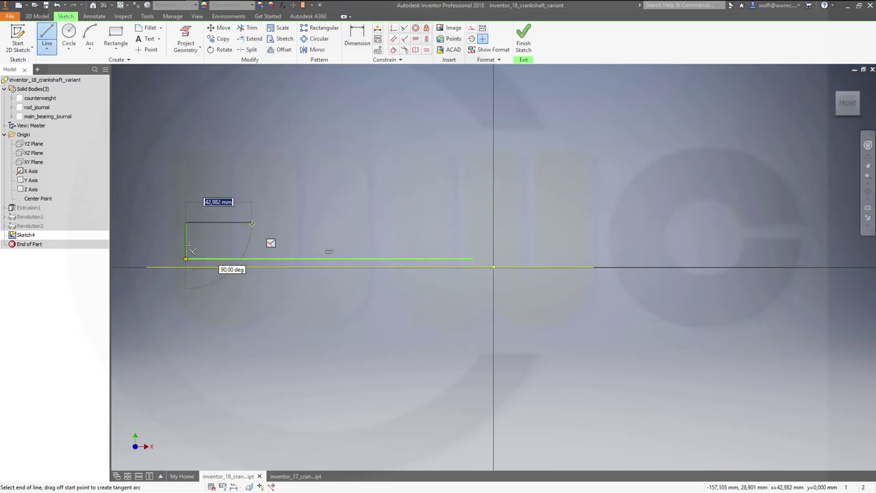
# Draw four steps rising toward the origin to about 78 mm above the base line, and close the profile with a vertical line.
pyautogui.click(253, 222)
pyautogui.click(253, 190)
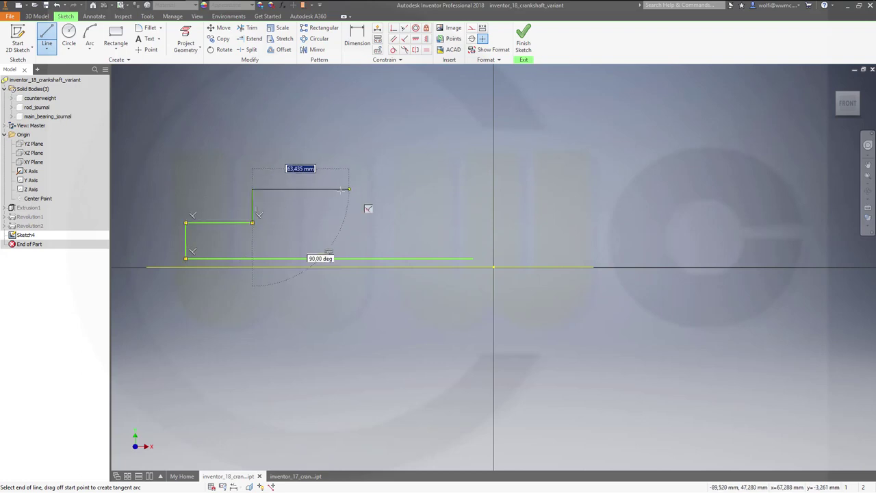
pyautogui.click(328, 190)
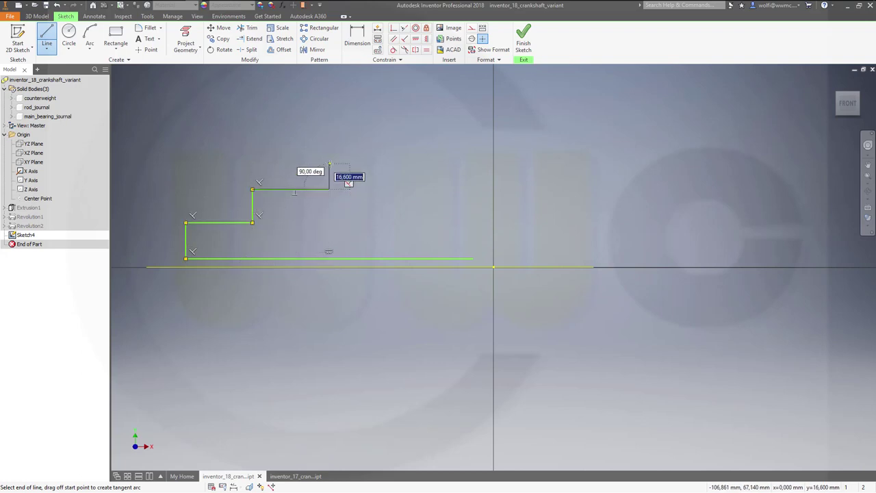
pyautogui.click(329, 164)
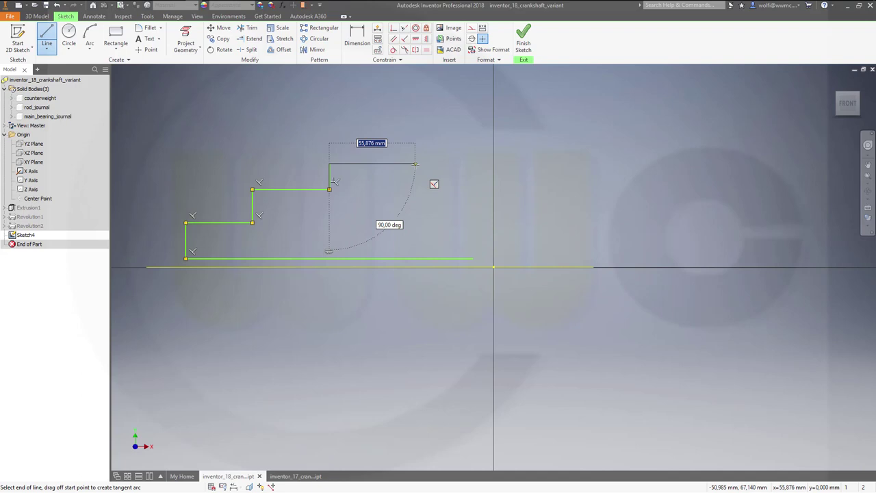
pyautogui.click(415, 164)
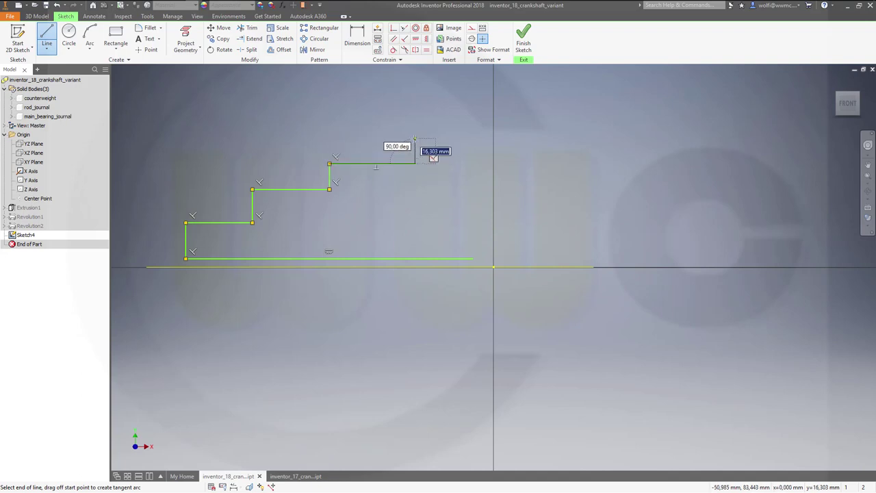
pyautogui.click(415, 139)
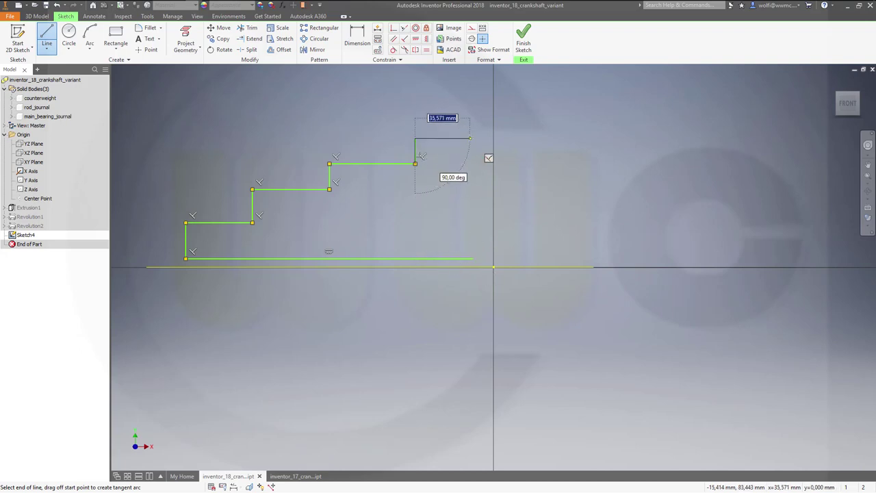
pyautogui.click(473, 139)
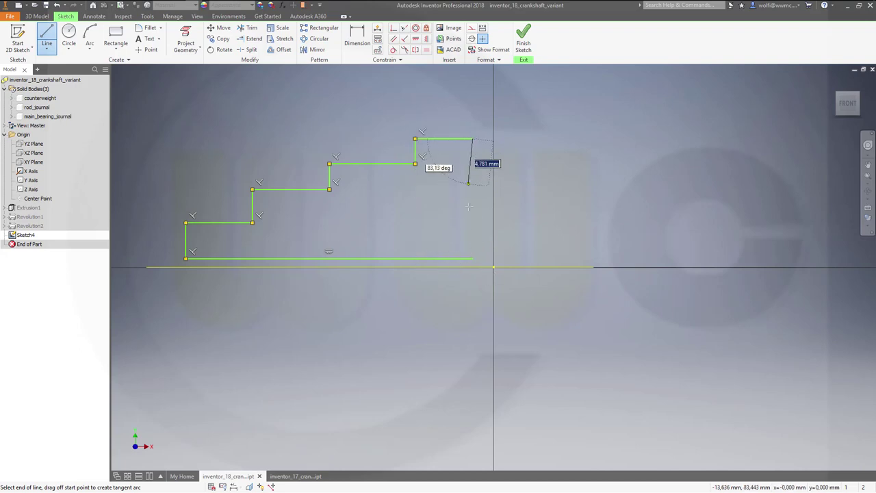
pyautogui.rightClick(474, 232)
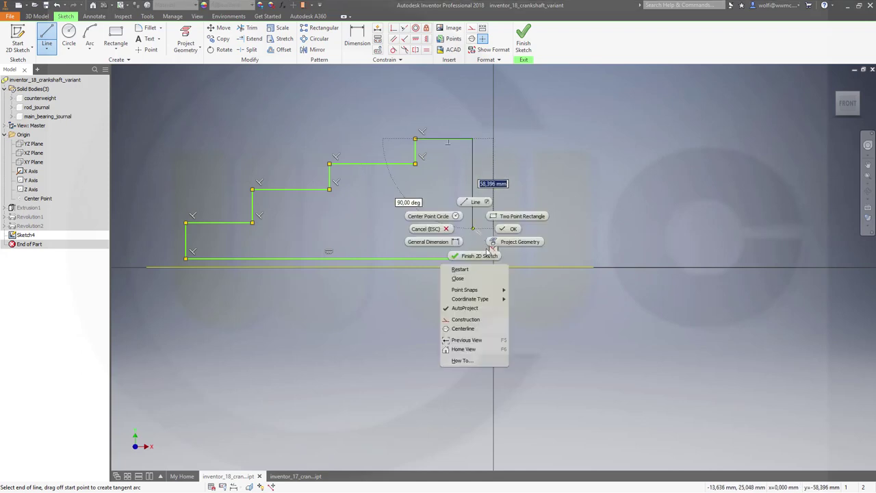
pyautogui.click(474, 278)
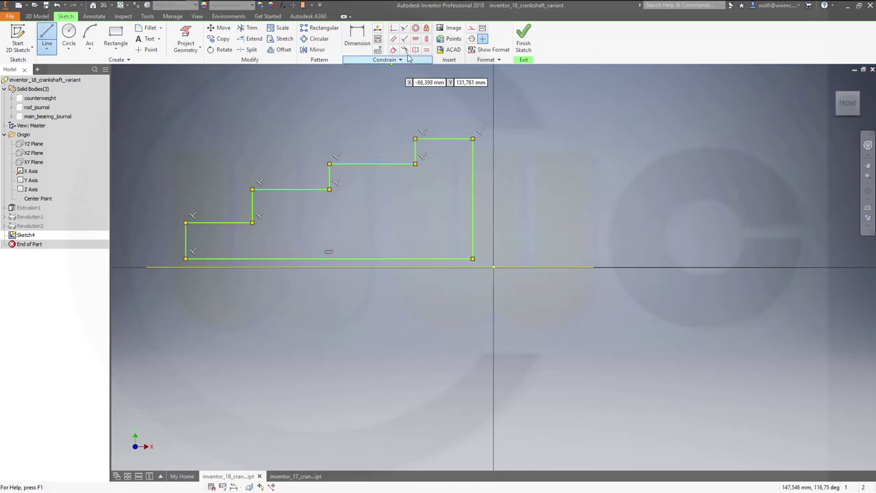
pyautogui.click(357, 35)
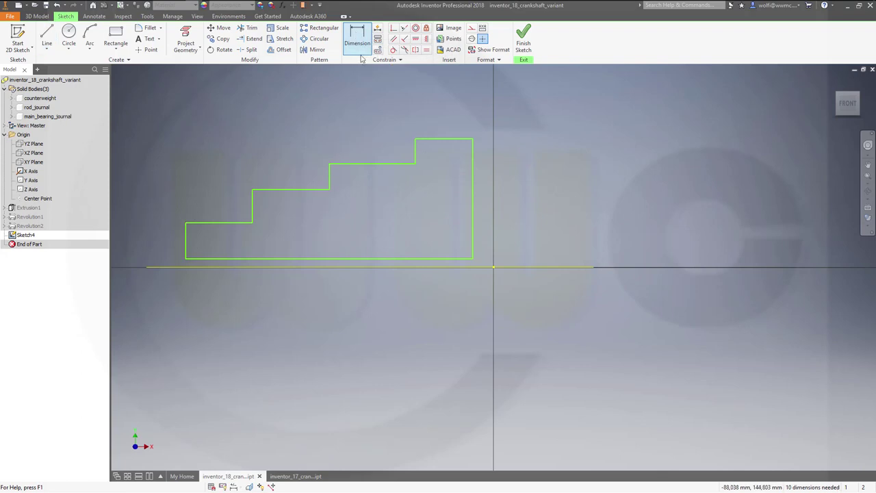
pyautogui.click(442, 139)
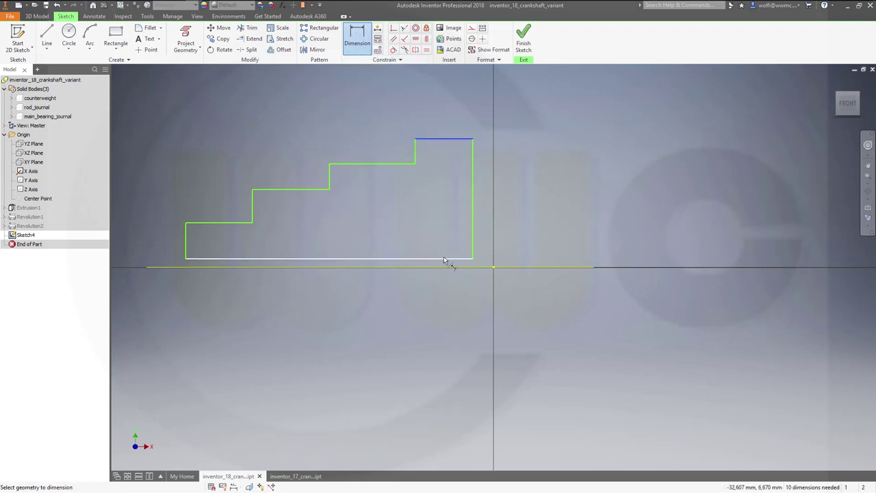
pyautogui.click(447, 258)
pyautogui.press('Escape')
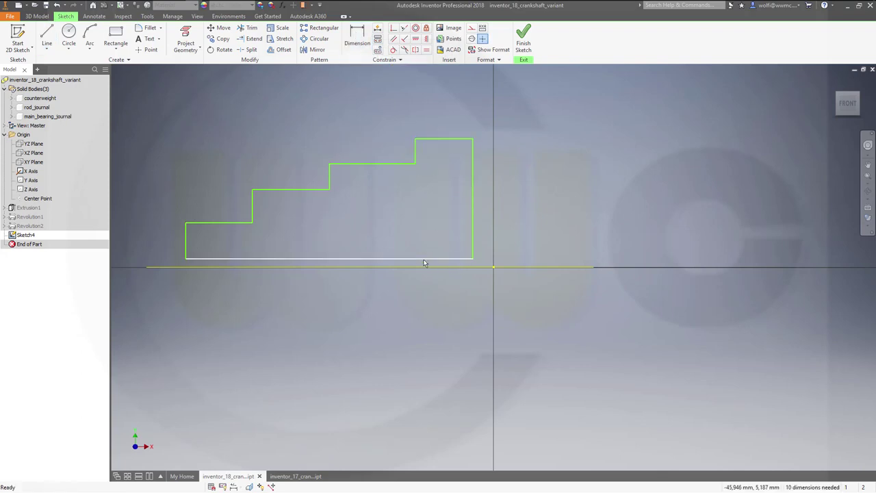
# Convert the profile's base line to a centerline and add a diameter dimension from it to the tallest step.
pyautogui.click(424, 259)
pyautogui.click(472, 39)
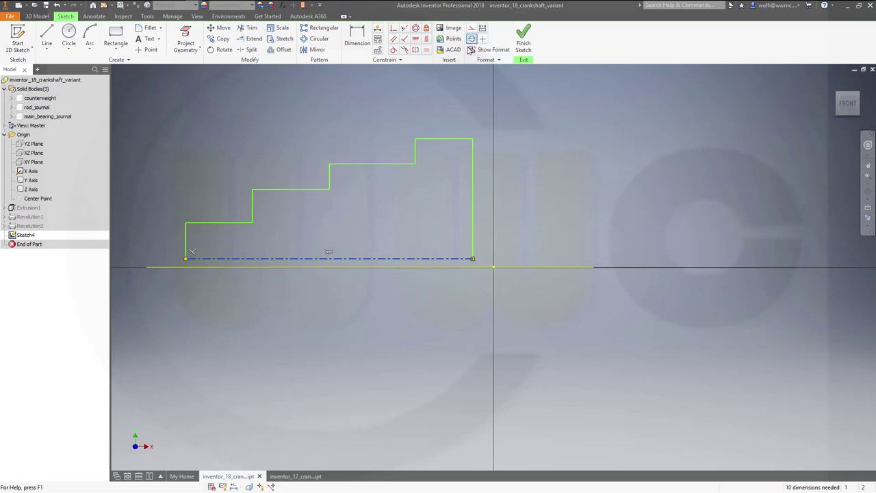
pyautogui.click(366, 42)
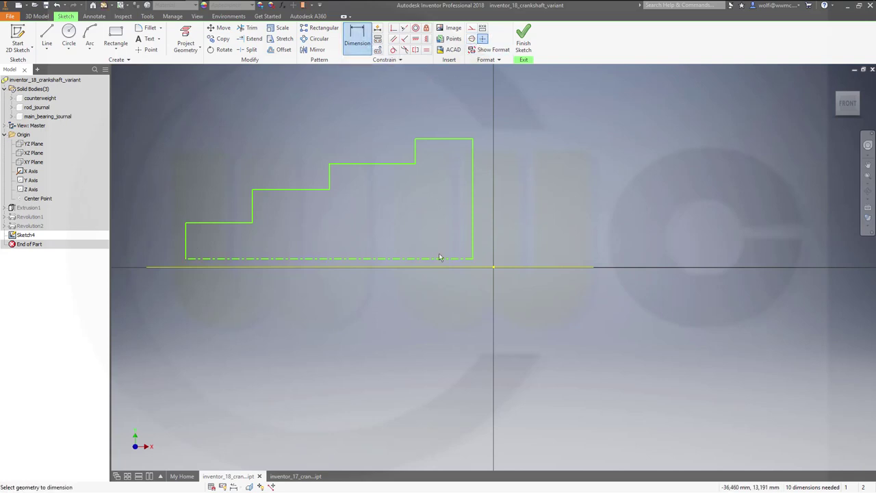
pyautogui.click(448, 259)
pyautogui.click(442, 141)
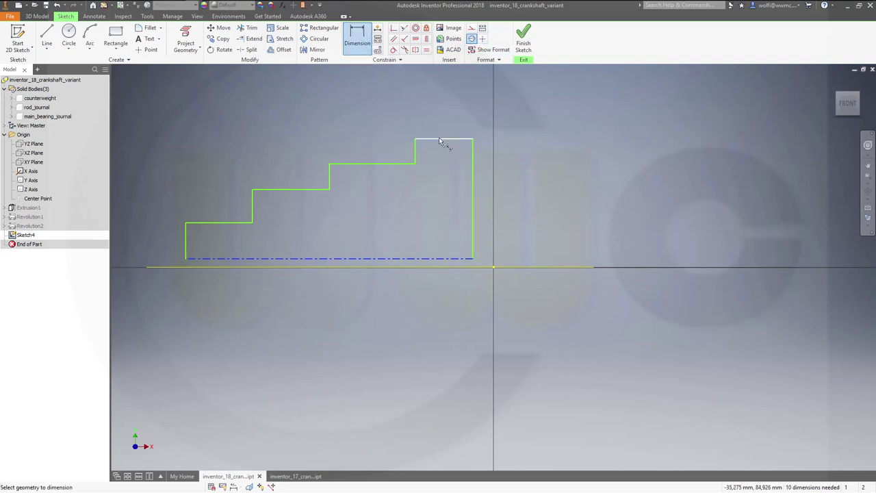
pyautogui.click(438, 219)
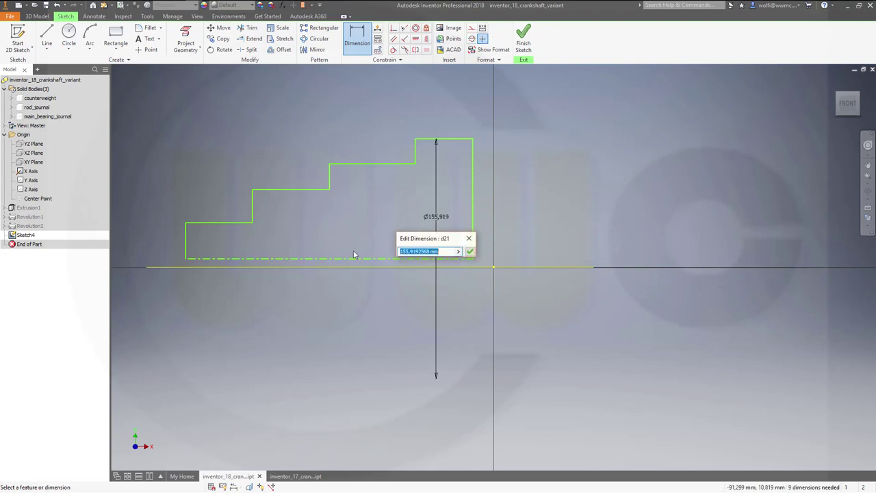
pyautogui.click(470, 251)
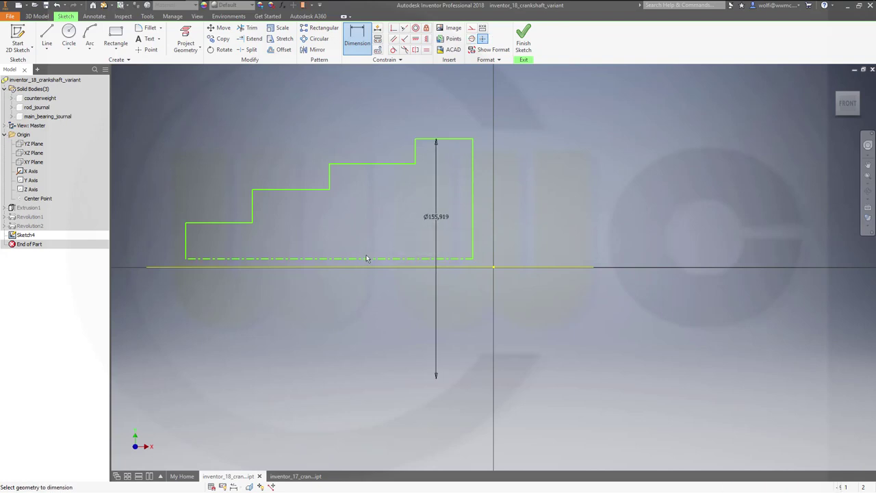
# Add diameter dimensions from the centerline to the second-tallest and third-tallest steps, accepting their drawn sizes.
pyautogui.click(369, 258)
pyautogui.click(377, 165)
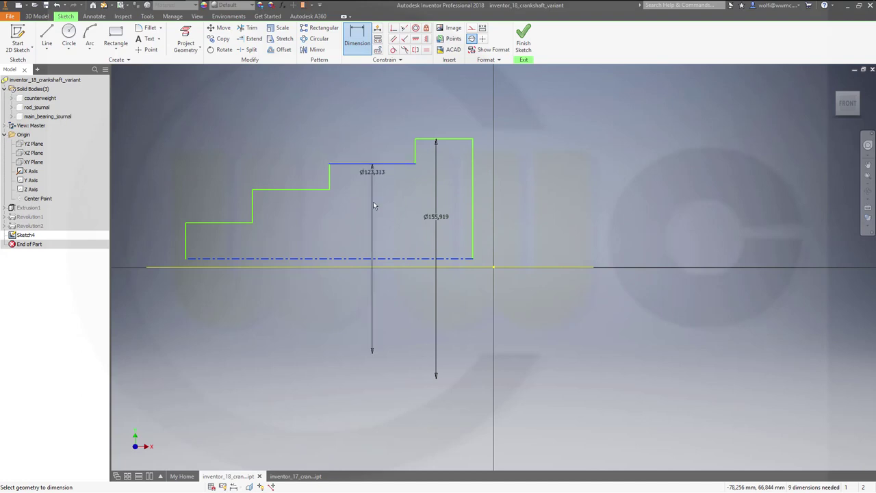
pyautogui.click(374, 226)
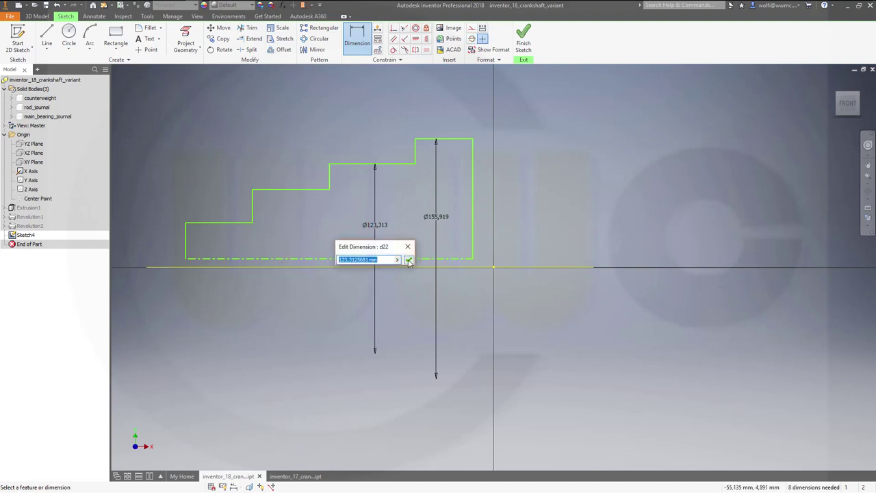
pyautogui.press('Return')
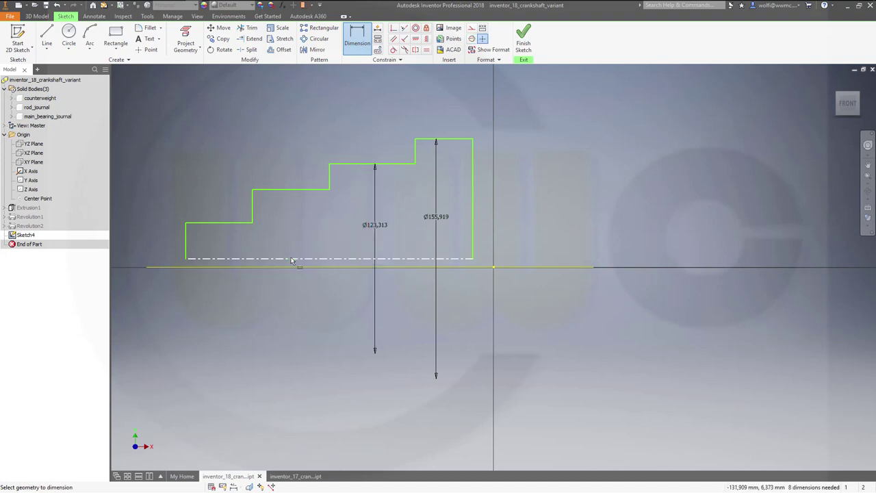
pyautogui.click(293, 259)
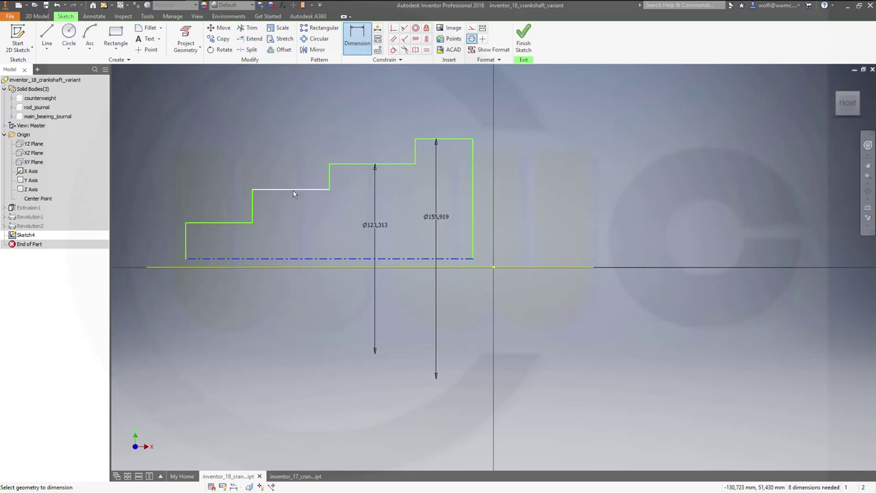
pyautogui.click(292, 190)
pyautogui.click(291, 228)
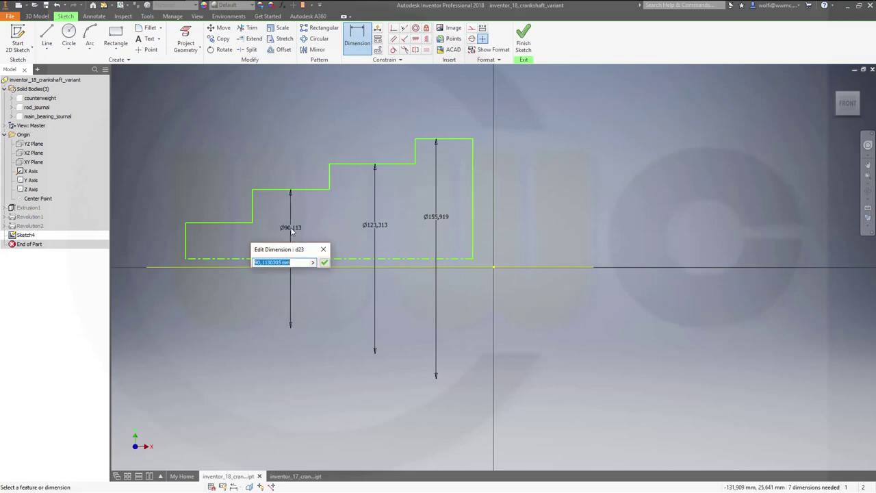
pyautogui.click(324, 262)
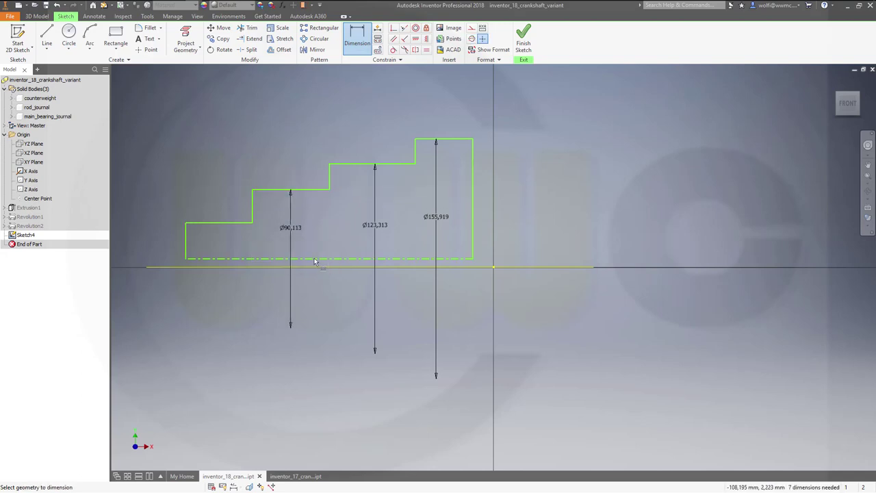
# Add a diameter dimension from the centerline to the lowest step and set it to 44 mm.
pyautogui.click(226, 258)
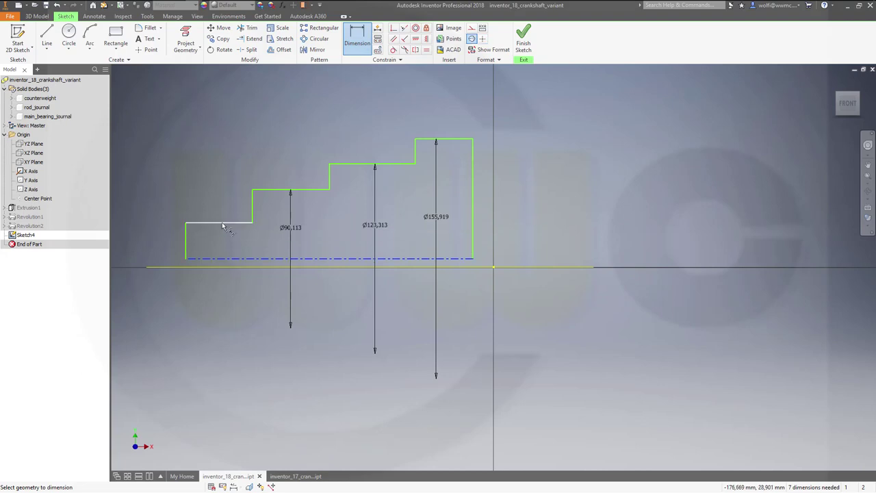
pyautogui.click(225, 223)
pyautogui.click(225, 246)
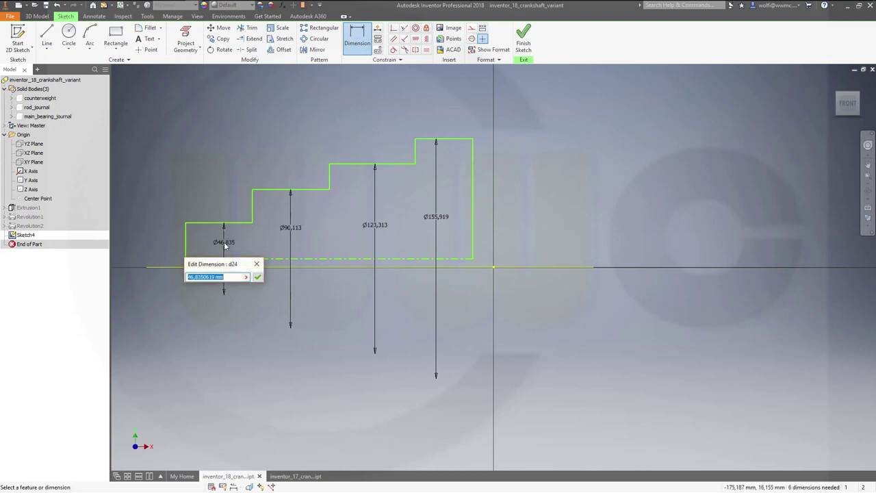
pyautogui.click(260, 276)
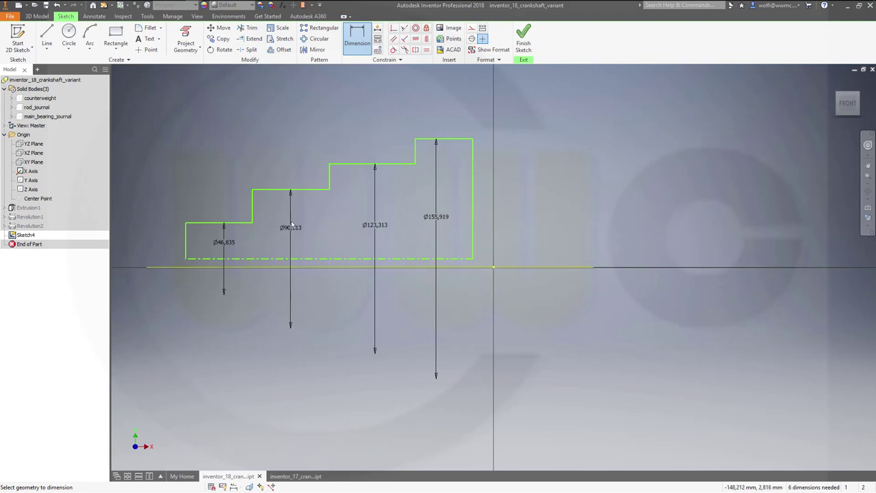
pyautogui.click(227, 242)
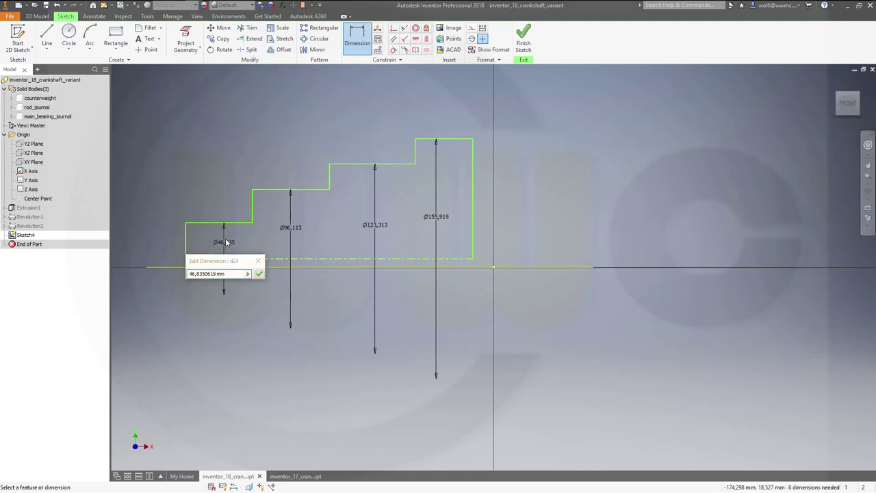
pyautogui.write('44')
pyautogui.moveTo(229, 274); pyautogui.dragTo(130, 280)
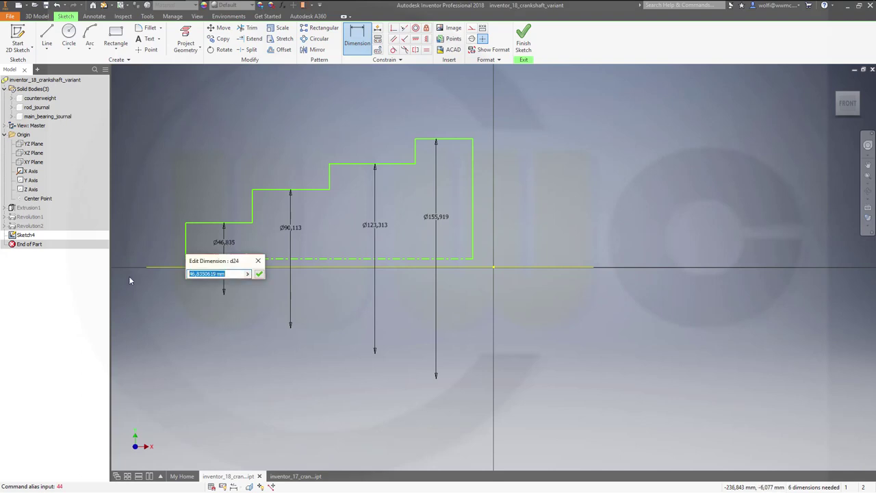
pyautogui.write('44')
pyautogui.press('Return')
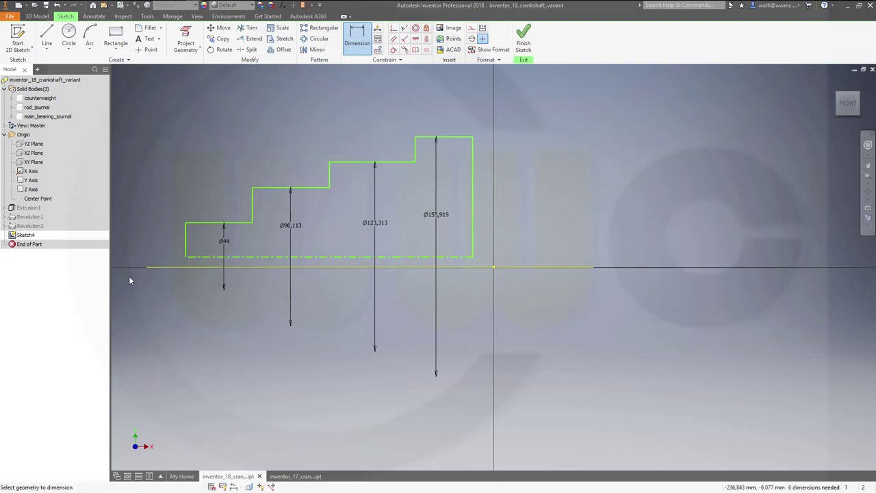
# Set the diameter of the third-tallest step to 60 mm and of the second-tallest step to 76 mm.
pyautogui.doubleClick(290, 228)
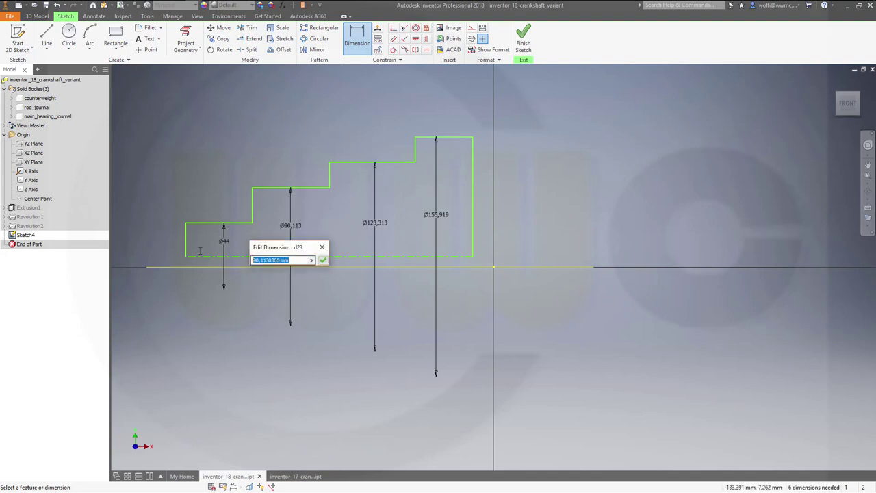
pyautogui.write('60')
pyautogui.press('Return')
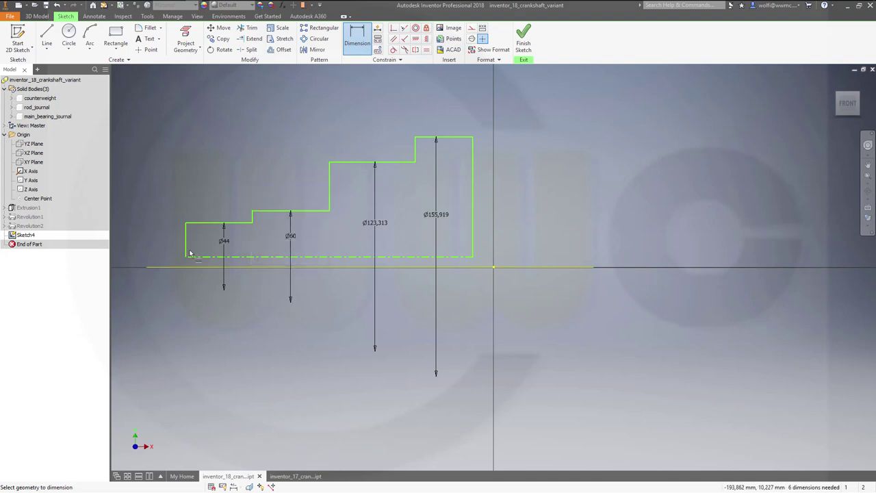
pyautogui.doubleClick(375, 226)
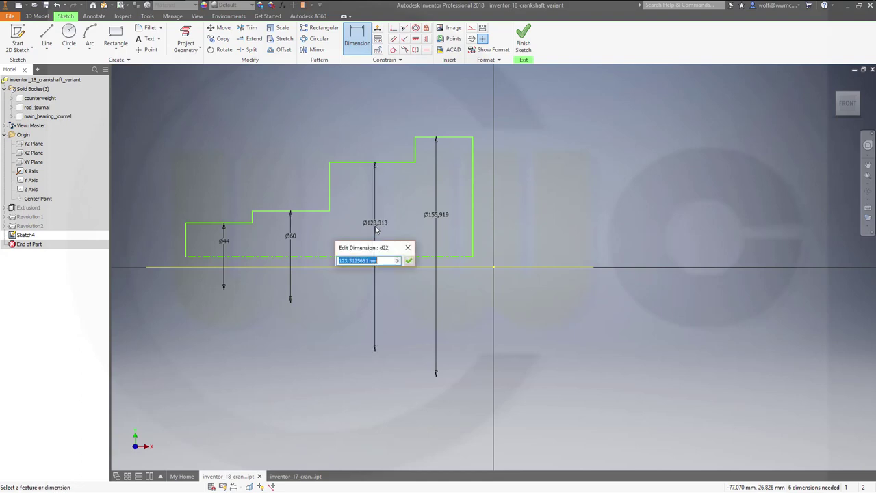
pyautogui.write('76')
pyautogui.press('Return')
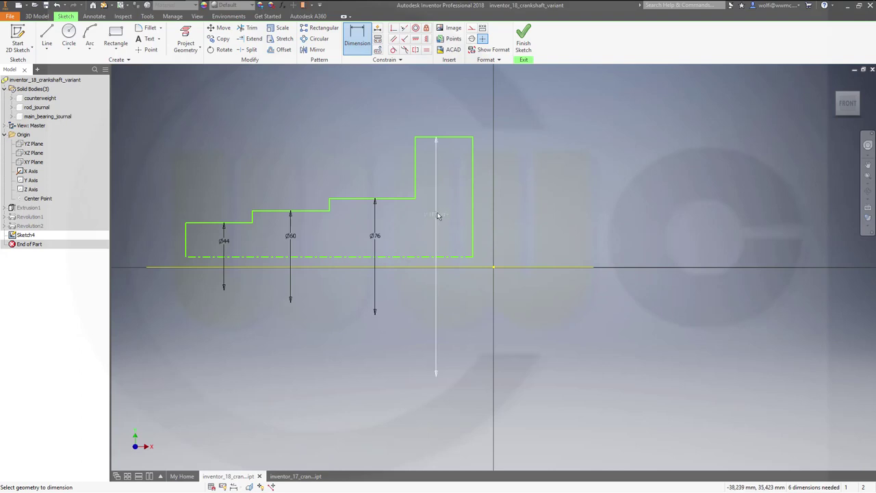
# Set the diameter of the tallest step to 84 mm.
pyautogui.click(437, 216)
pyautogui.write('84')
pyautogui.press('Return')
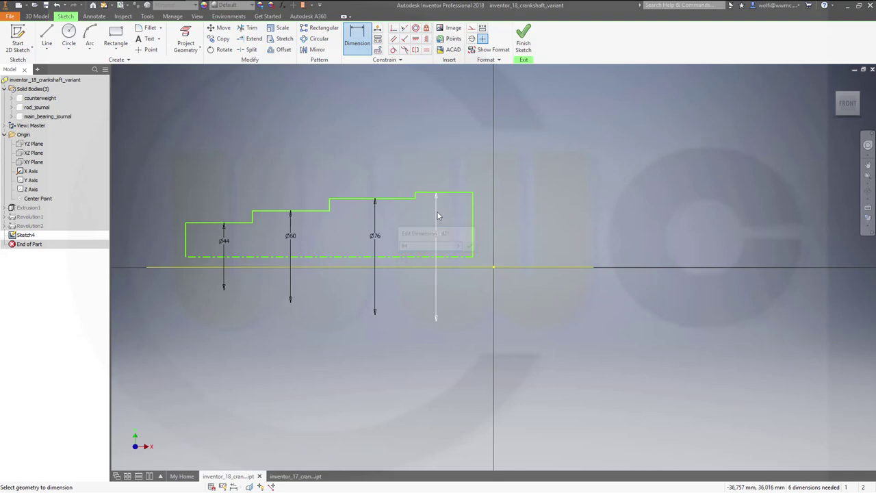
# Dimension the profile's overall length between its two vertical end lines and set it to 150 mm.
pyautogui.click(186, 243)
pyautogui.click(473, 240)
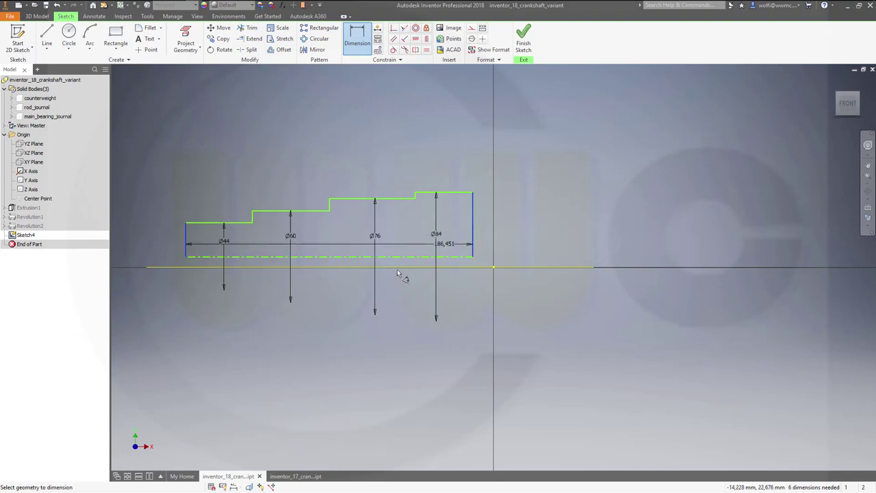
pyautogui.click(347, 325)
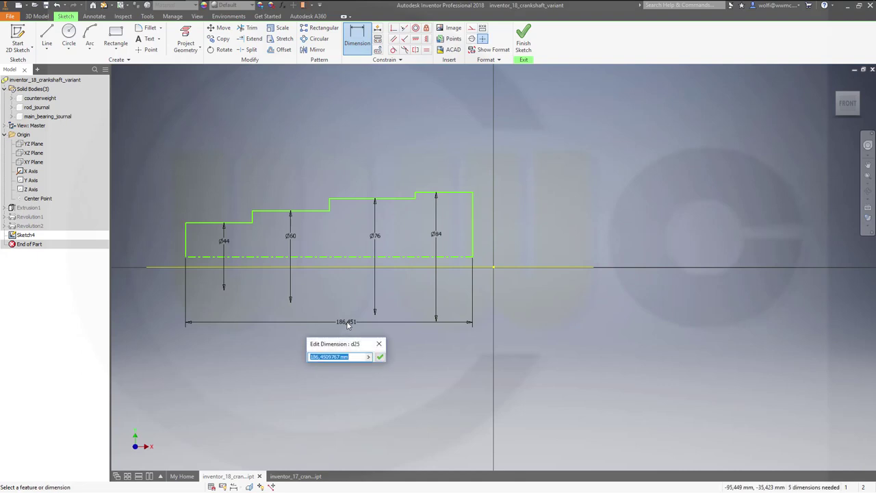
pyautogui.write('150')
pyautogui.press('Return')
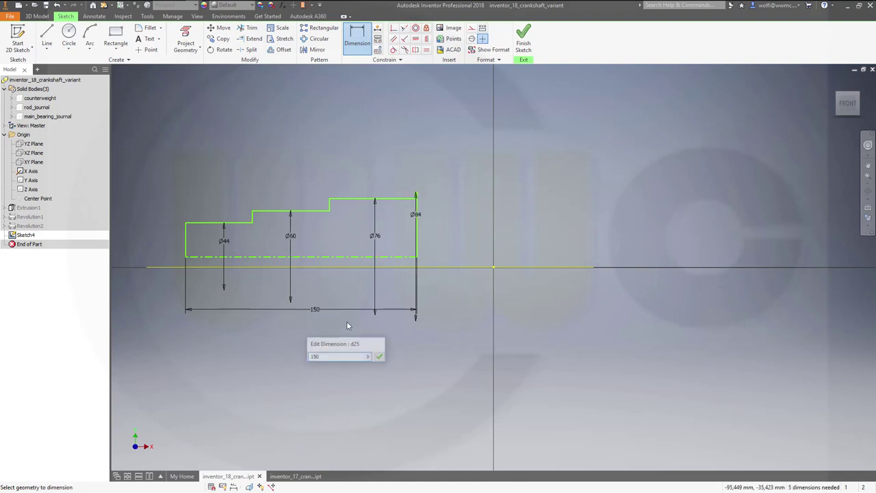
# Dimension the width of the tallest step between its two vertical edges and set it to 5 mm.
pyautogui.scroll(-3, 420, 190)
pyautogui.scroll(10, 415, 197)
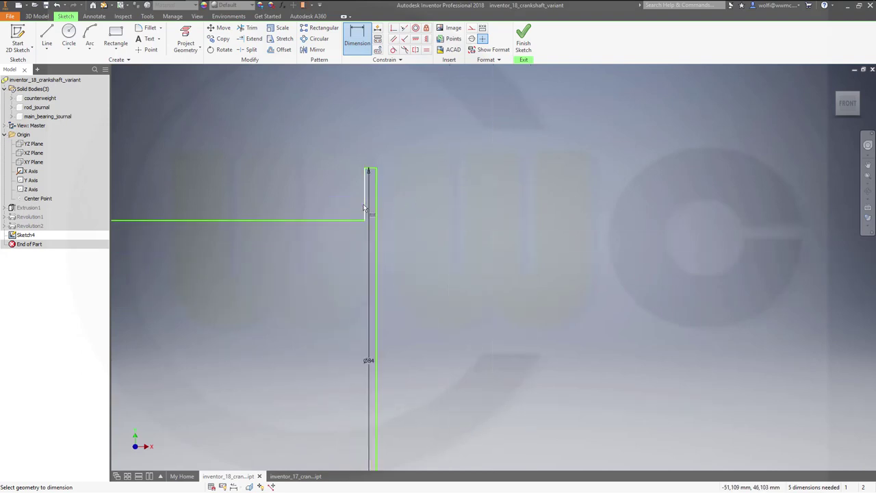
pyautogui.click(365, 204)
pyautogui.click(376, 207)
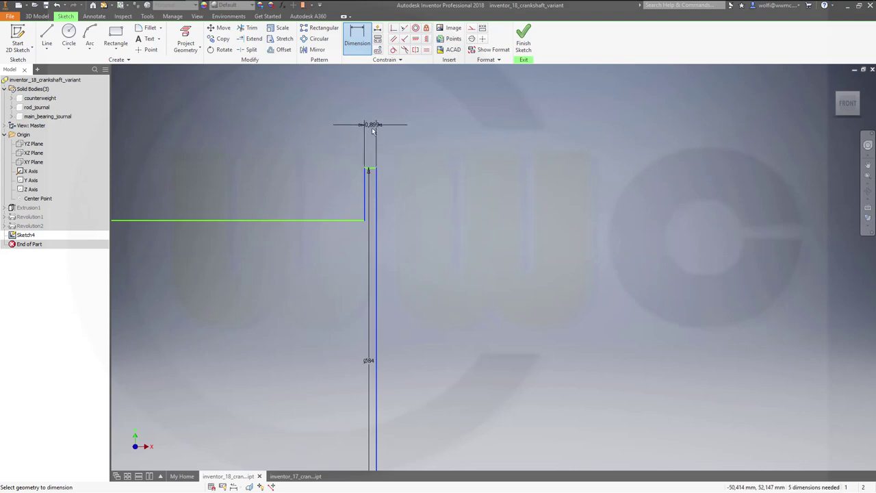
pyautogui.click(371, 130)
pyautogui.write('5')
pyautogui.press('Return')
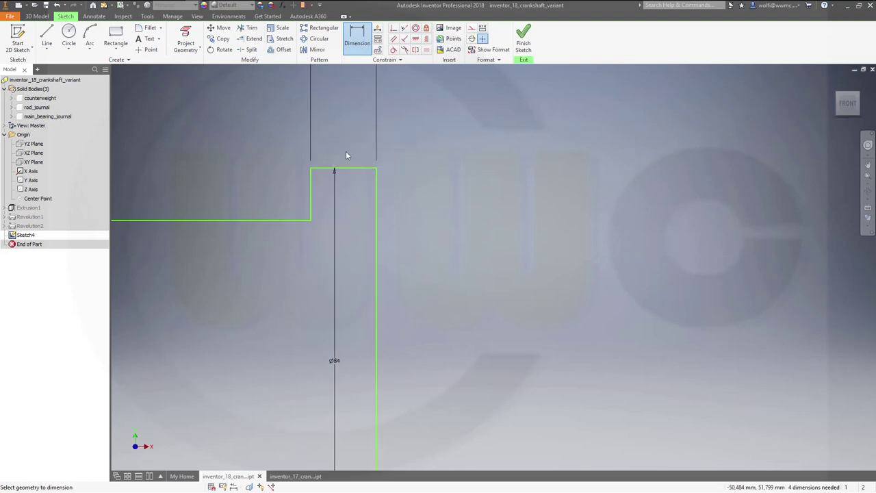
# Dimension the distance from the shoulder between the 60 mm and 76 mm diameters to the tall end line and set it to 55 mm.
pyautogui.scroll(2, 301, 340)
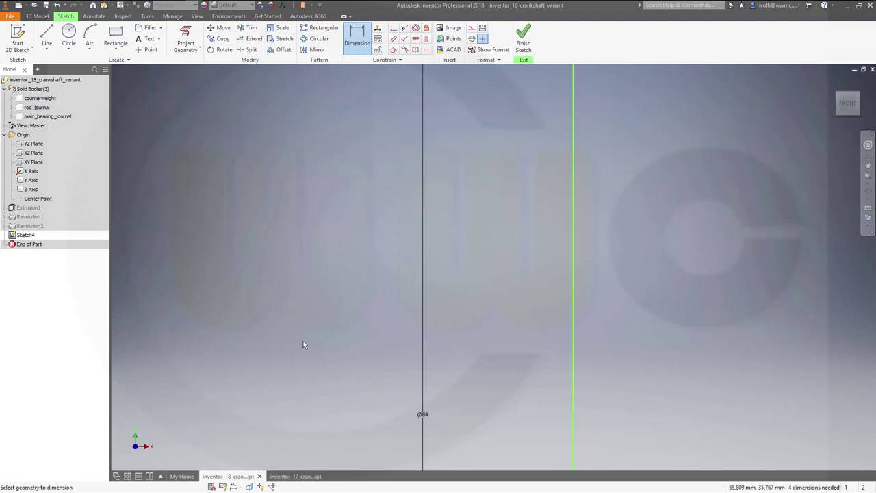
pyautogui.scroll(-4, 340, 327)
pyautogui.moveTo(302, 332)
pyautogui.keyDown('shift'); pyautogui.mouseDown(button='middle')
pyautogui.moveTo(524, 313)
pyautogui.moveTo(459, 345)
pyautogui.mouseUp(button='middle'); pyautogui.keyUp('shift')
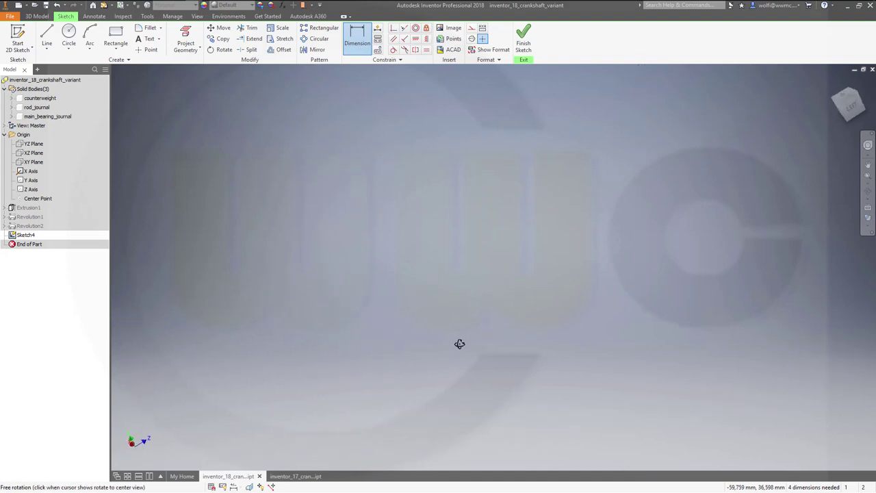
pyautogui.click(847, 117)
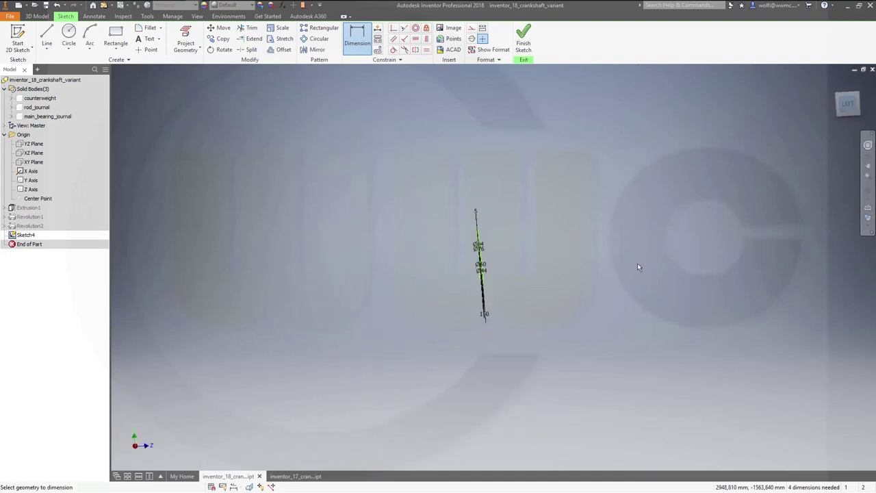
pyautogui.moveTo(607, 249)
pyautogui.mouseDown(button='middle')
pyautogui.moveTo(475, 256)
pyautogui.moveTo(504, 244)
pyautogui.moveTo(501, 265)
pyautogui.mouseUp(button='middle')
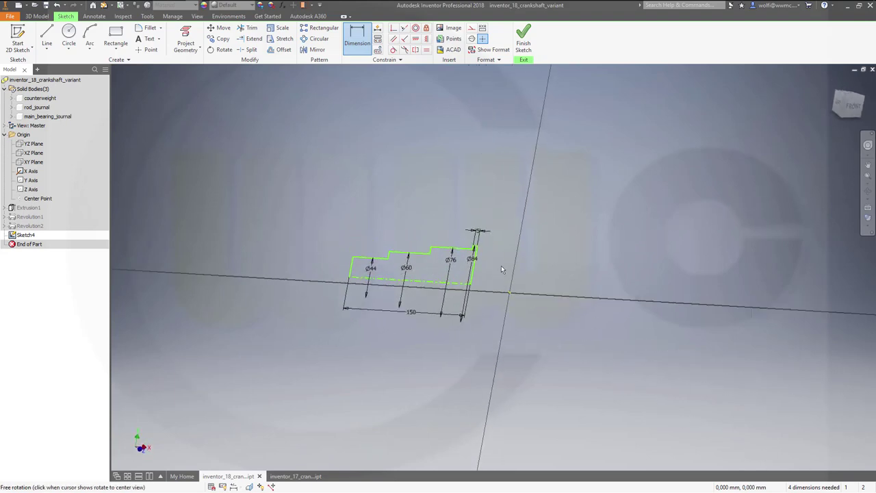
pyautogui.click(853, 107)
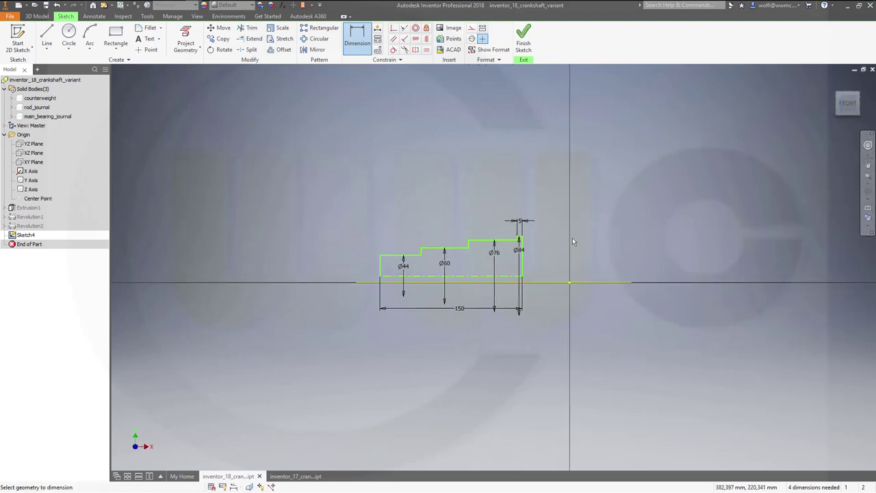
pyautogui.scroll(5, 494, 284)
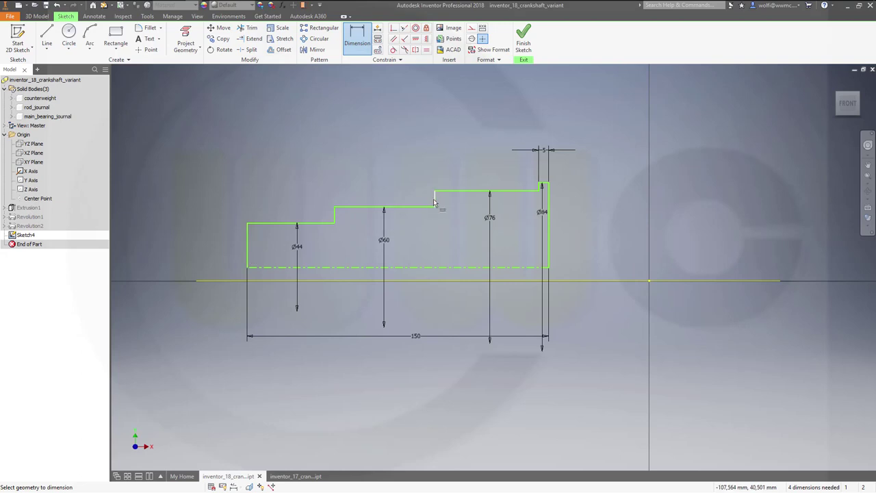
pyautogui.click(549, 212)
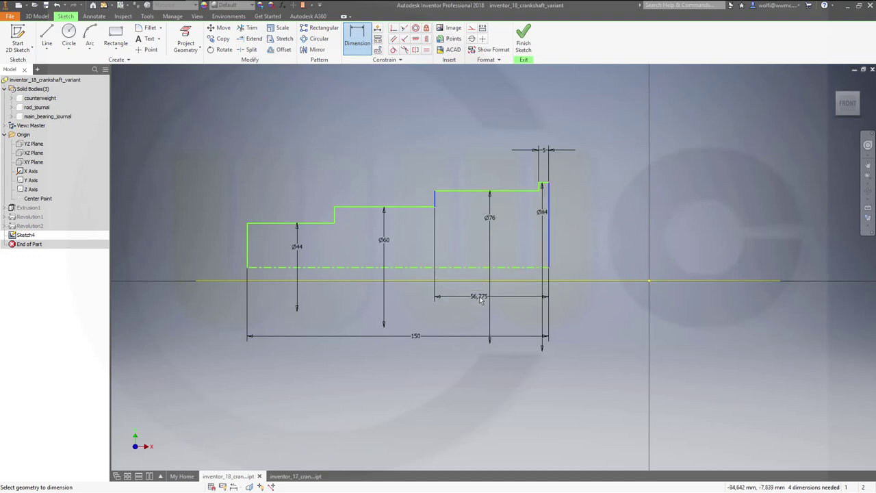
pyautogui.click(478, 297)
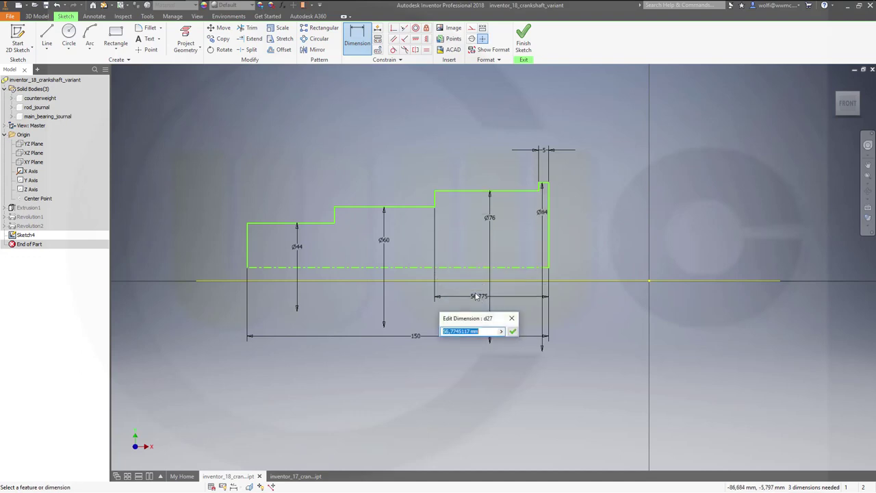
pyautogui.write('55')
pyautogui.press('Return')
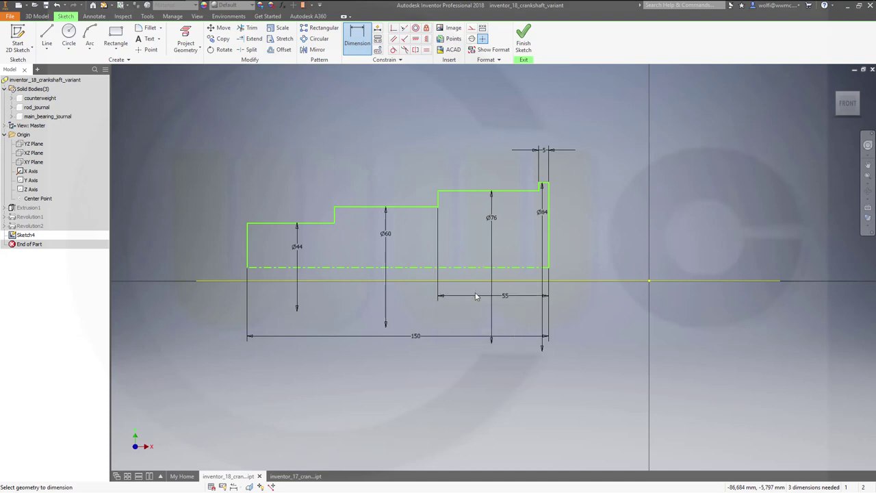
# Dimension the distance from the shoulder between the 44 mm and 60 mm diameters to the tall end line and set it to 115 mm.
pyautogui.click(336, 215)
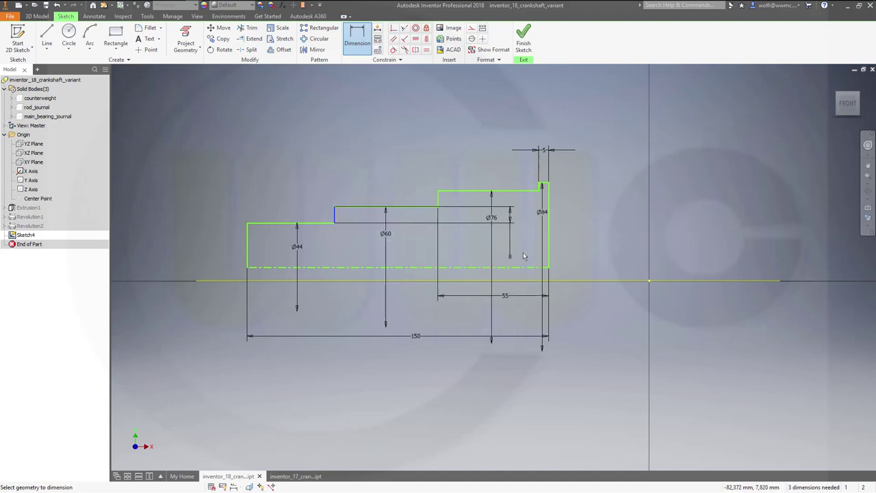
pyautogui.click(549, 252)
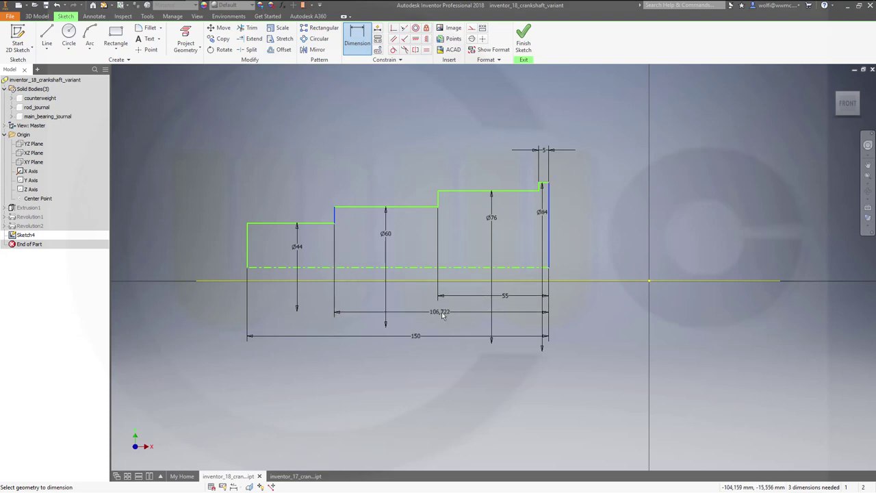
pyautogui.click(440, 312)
pyautogui.write('115')
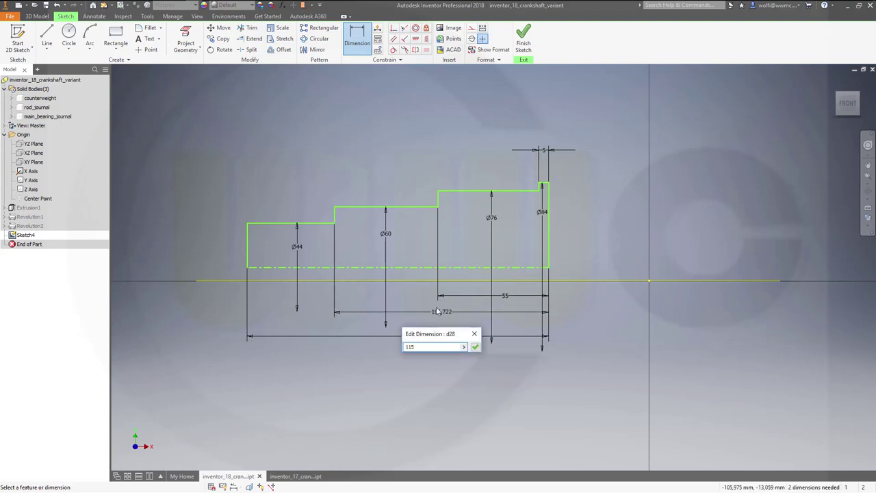
pyautogui.press('Return')
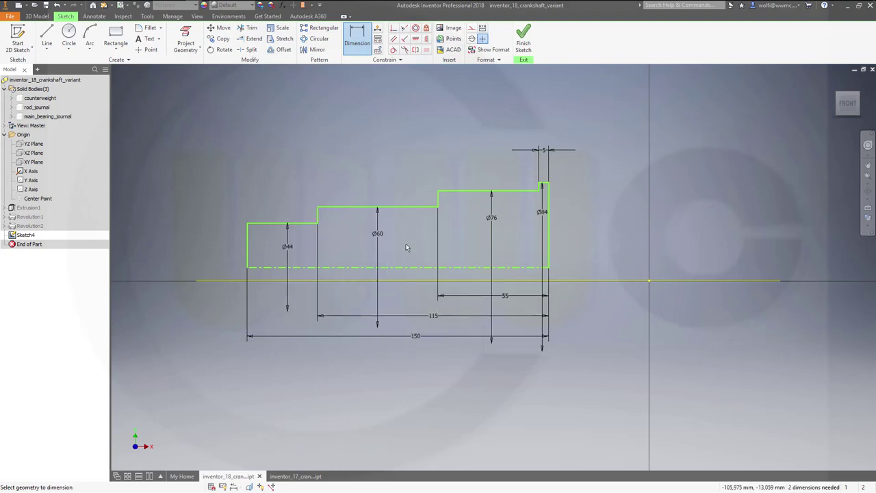
pyautogui.press('Escape')
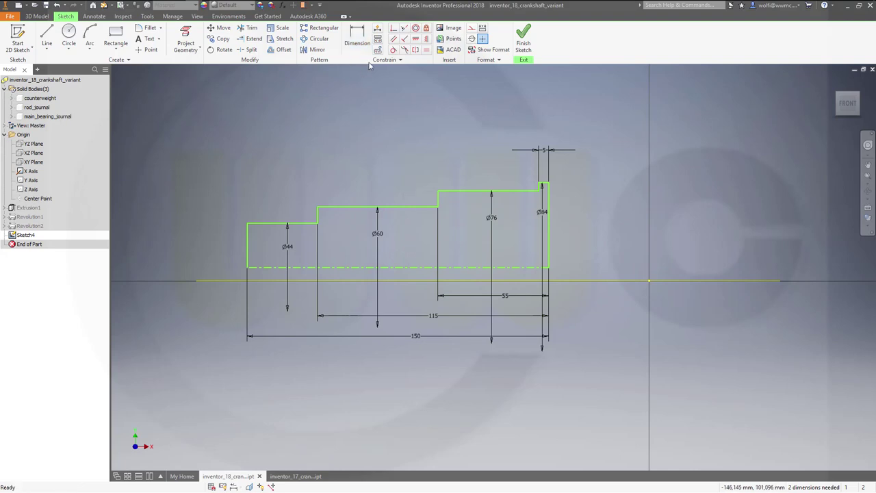
# Make the centerline's endpoint at the tall end of the profile coincident with the origin, and finish the sketch.
pyautogui.click(393, 29)
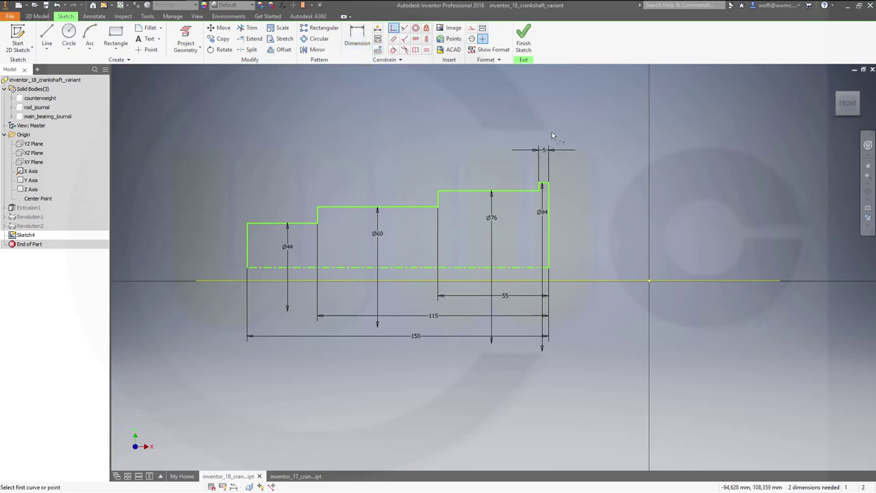
pyautogui.click(548, 267)
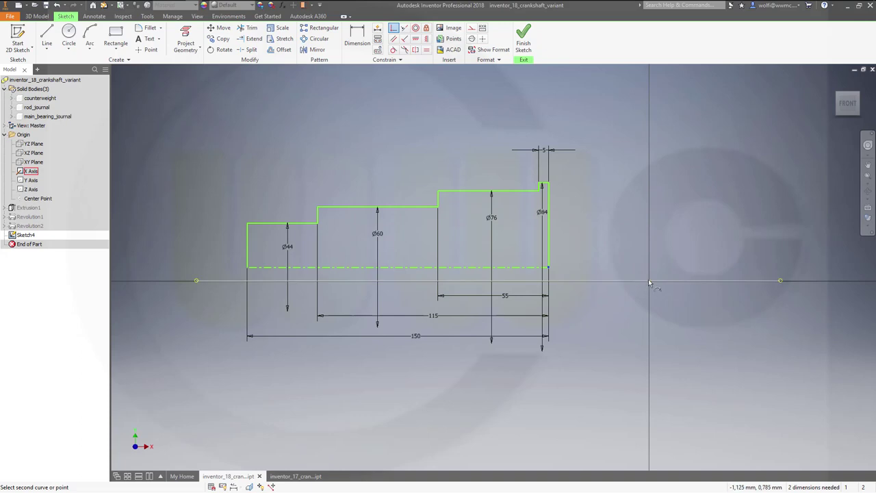
pyautogui.click(650, 282)
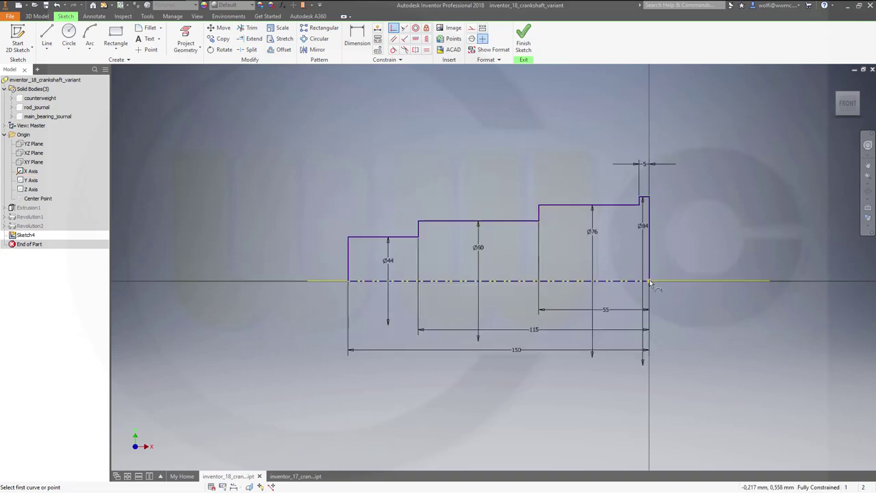
pyautogui.click(524, 46)
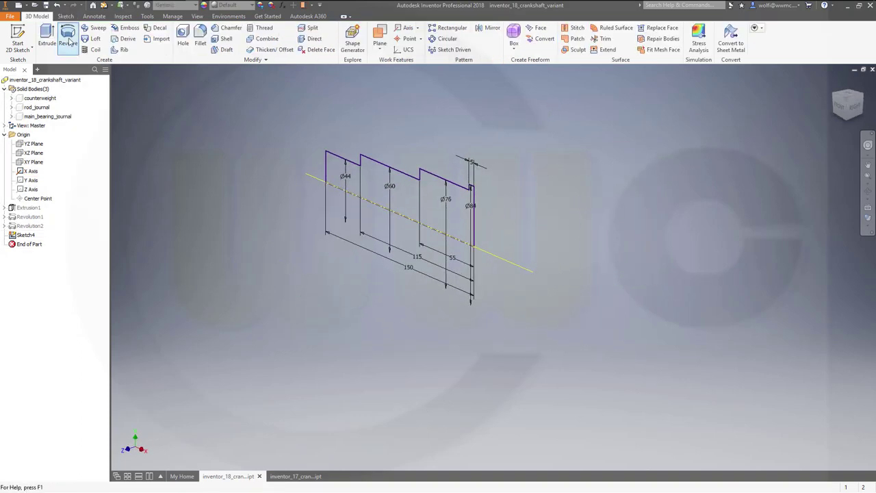
# Revolve the stepped shaft profile a full turn around its centerline as a new solid body.
pyautogui.click(68, 41)
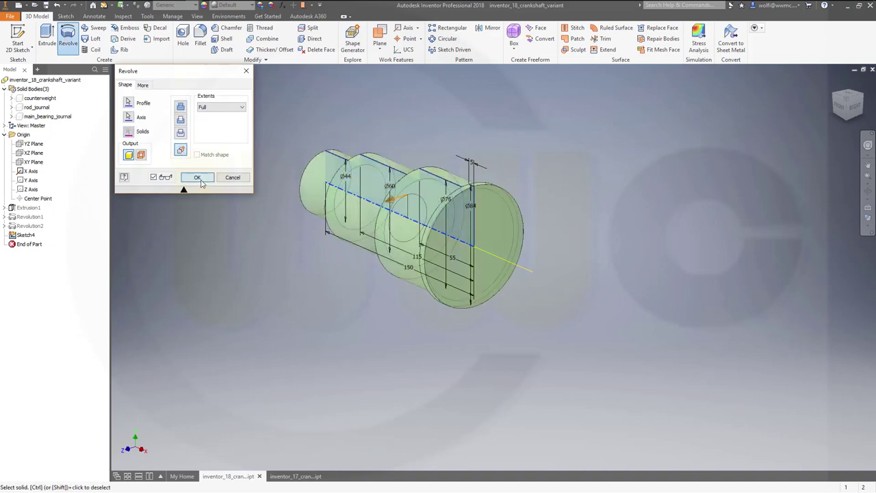
pyautogui.click(201, 182)
# Try to rename the newly revolved solid body main_bearing_journal.
pyautogui.rightClick(31, 126)
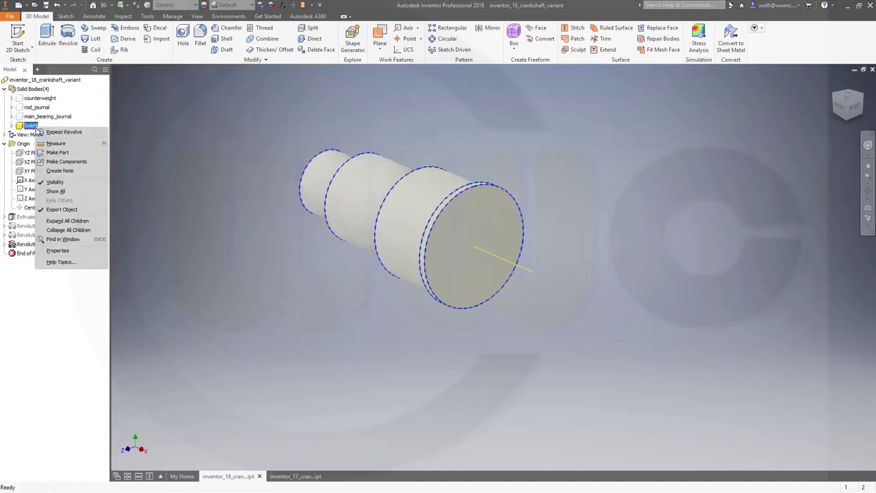
pyautogui.click(30, 127)
pyautogui.click(31, 127)
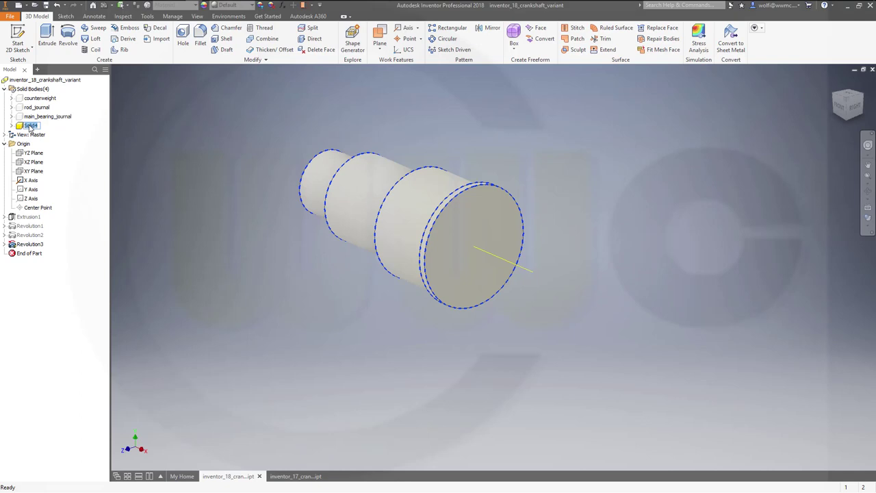
pyautogui.write('main_bearing_jou')
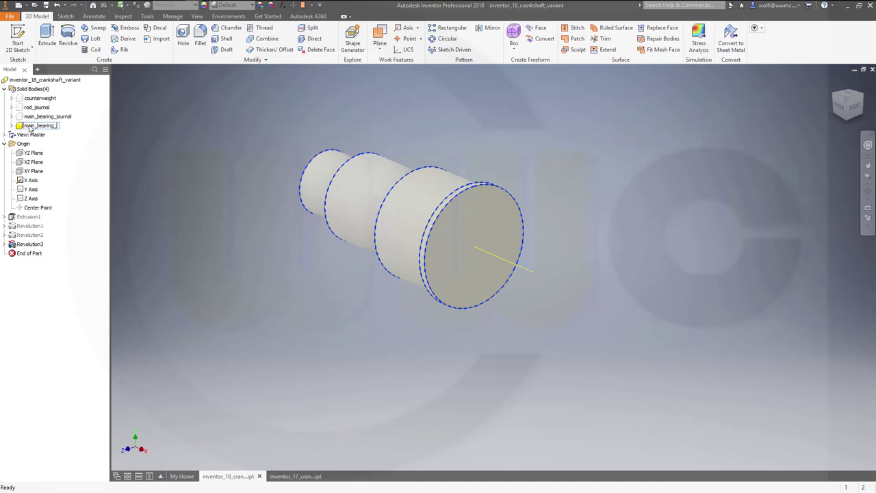
pyautogui.write('rnal')
pyautogui.press('Return')
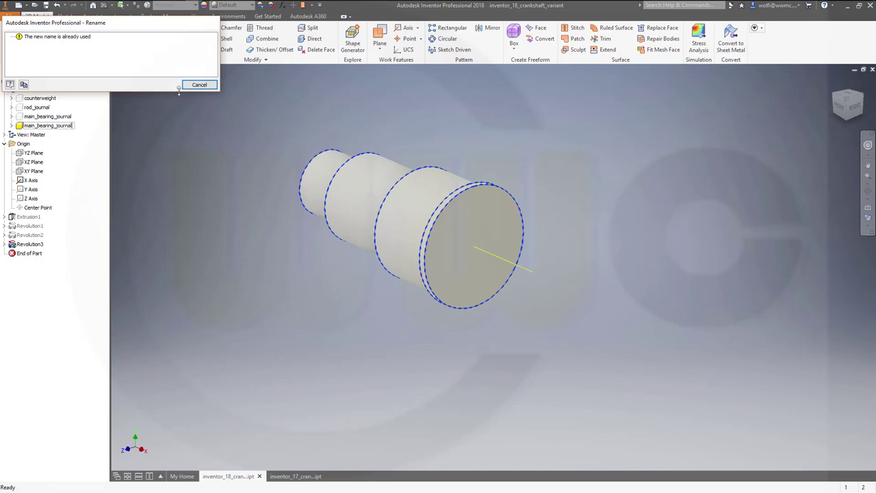
pyautogui.click(199, 85)
# Rename the existing main_bearing_journal body as inter_main_bearing_journal.
pyautogui.click(63, 118)
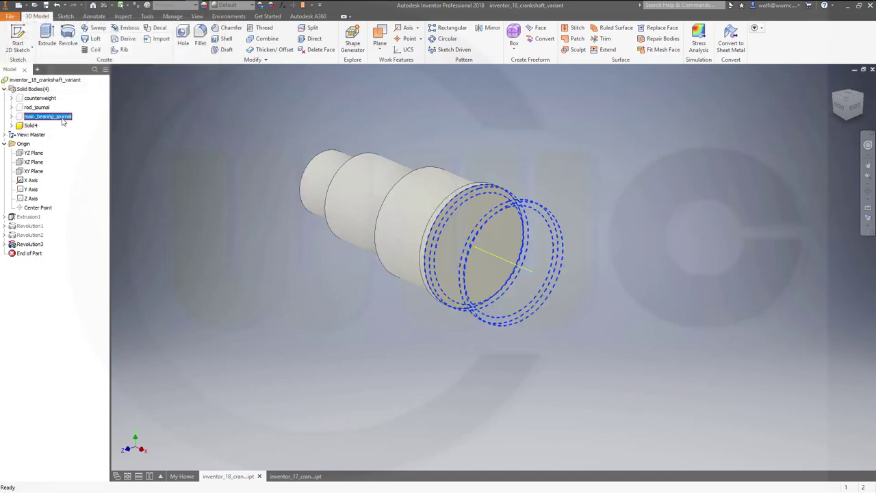
pyautogui.click(63, 118)
pyautogui.click(63, 118)
pyautogui.press('Home')
pyautogui.write('inter_')
pyautogui.click(26, 116)
pyautogui.press('Delete')
pyautogui.doubleClick(26, 116)
# Rename the newly revolved stepped shaft body as main_bearing_journal.
pyautogui.click(31, 126)
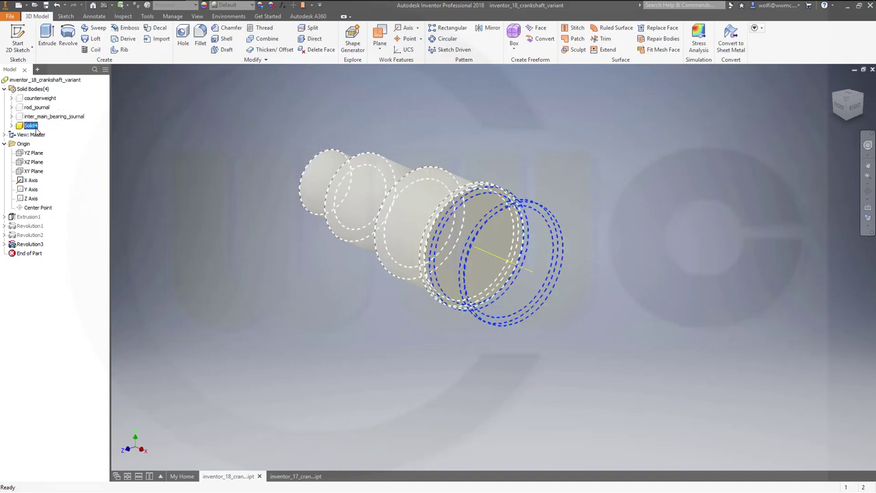
pyautogui.write('main_bearing_journal')
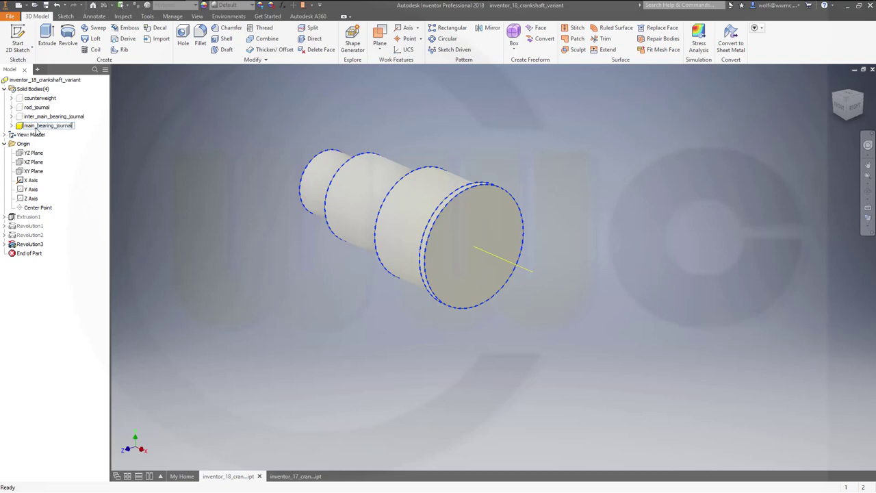
pyautogui.press('Return')
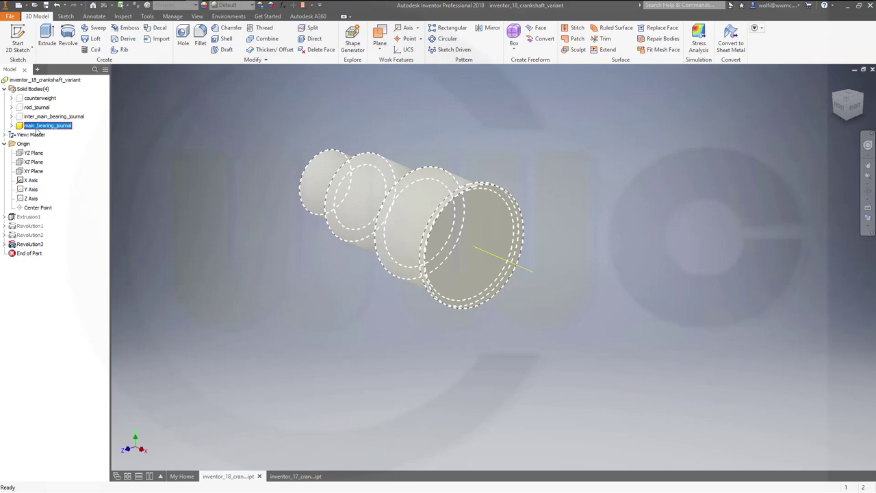
pyautogui.press('Return')
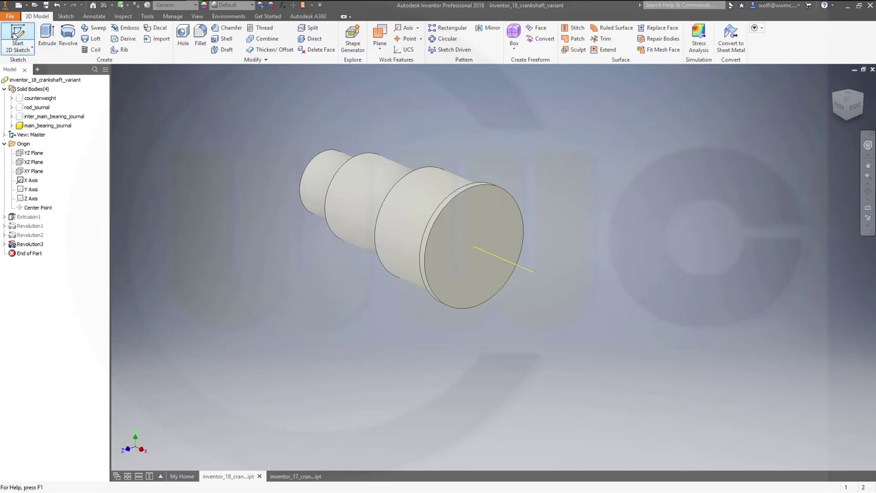
# Start a 2D sketch on the XY plane and hide the main_bearing_journal body.
pyautogui.click(18, 36)
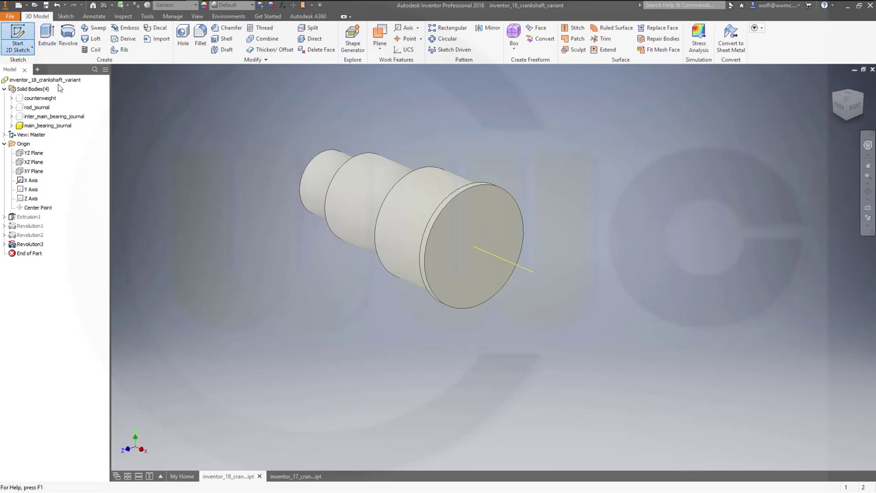
pyautogui.click(34, 162)
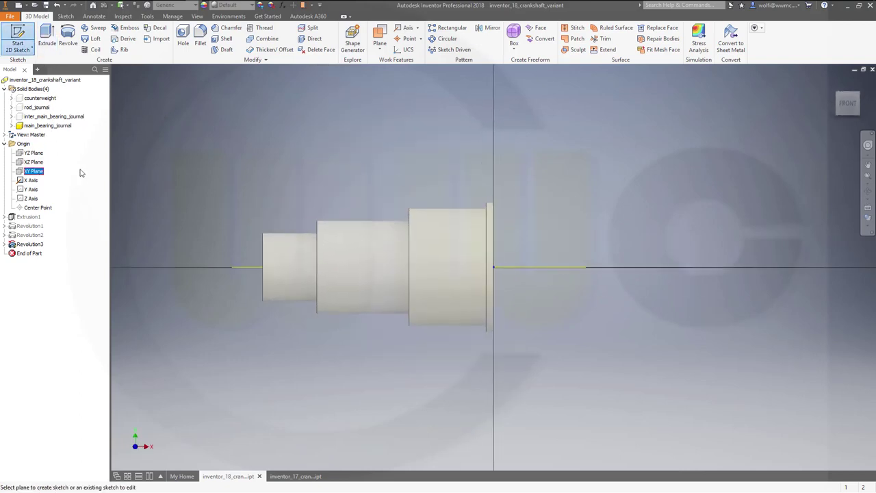
pyautogui.rightClick(47, 128)
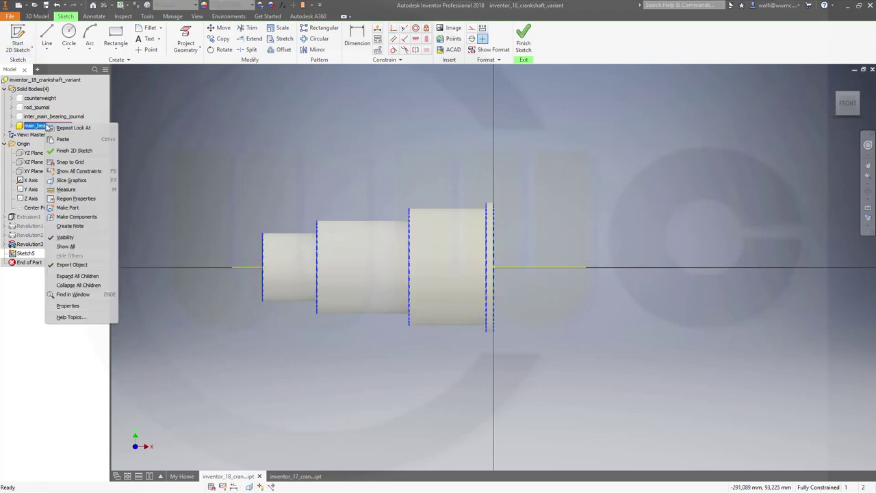
pyautogui.click(76, 237)
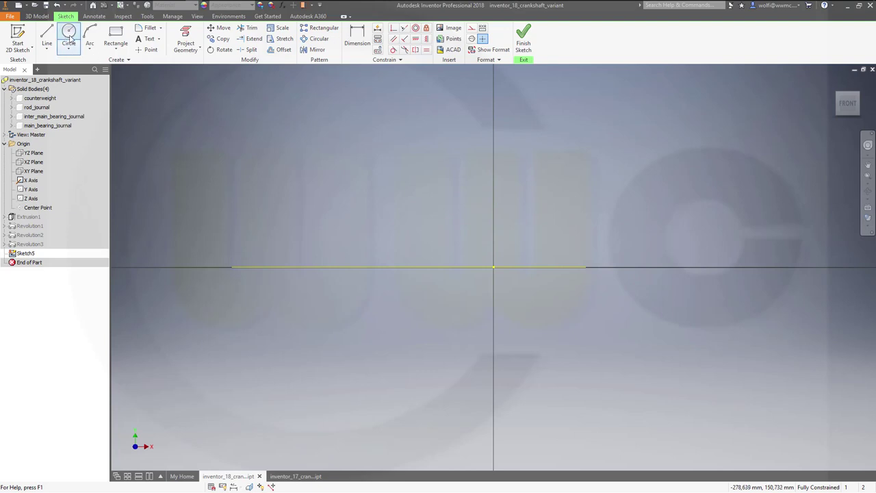
# Sketch a closed two-step profile about 57 mm long just above the X axis, taller step nearest the origin, and make its bottom line a centerline.
pyautogui.click(47, 34)
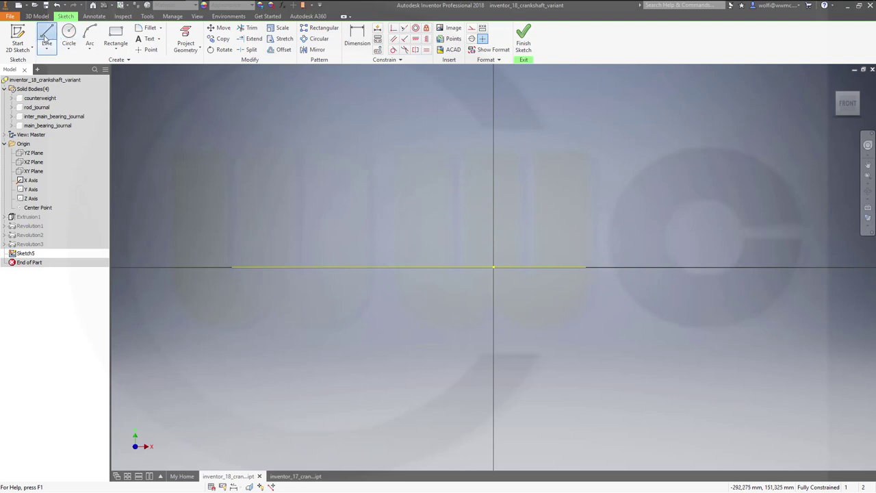
pyautogui.click(504, 261)
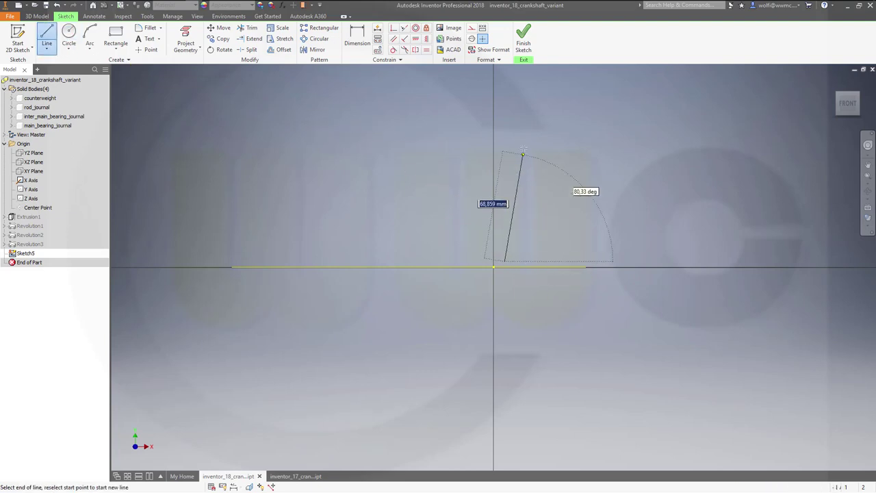
pyautogui.click(504, 117)
pyautogui.click(546, 118)
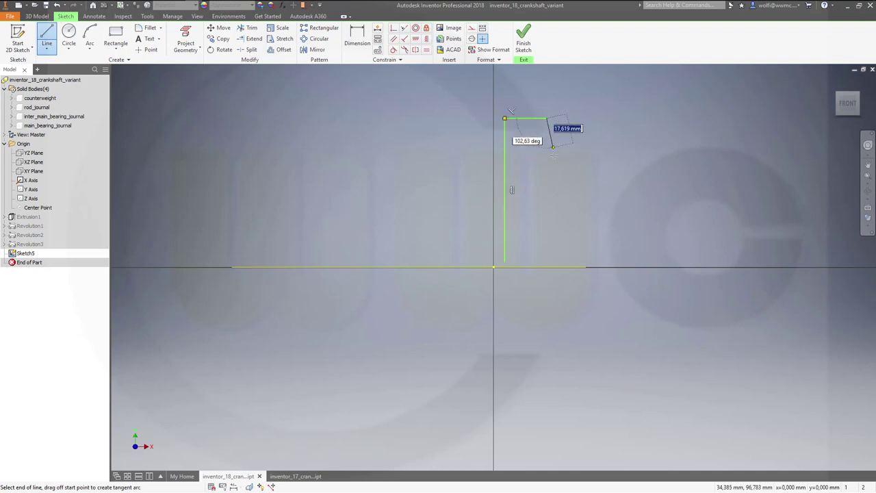
pyautogui.click(546, 180)
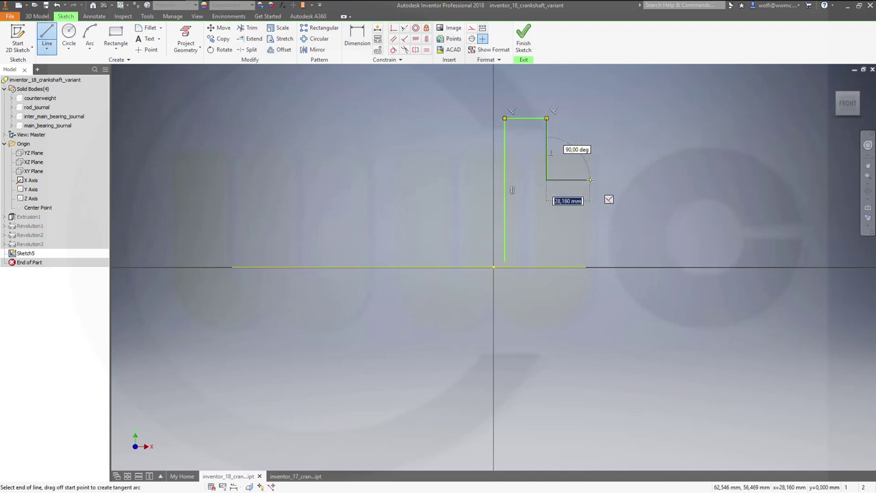
pyautogui.click(590, 180)
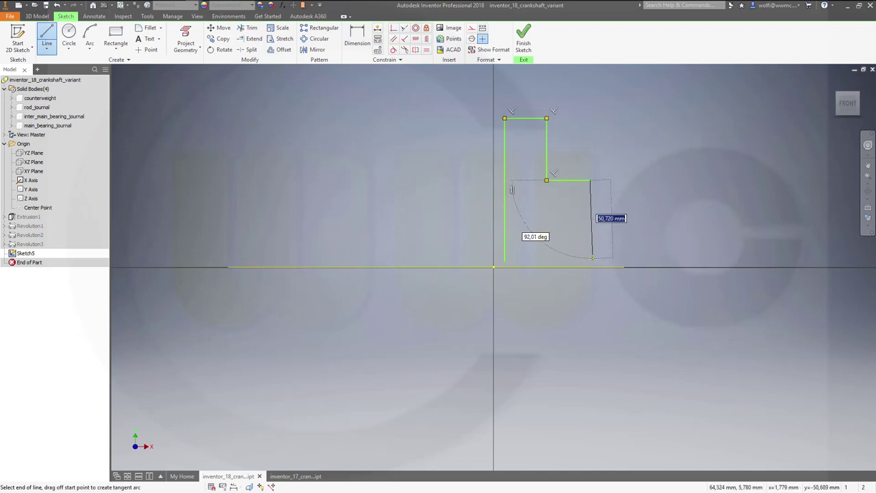
pyautogui.click(592, 261)
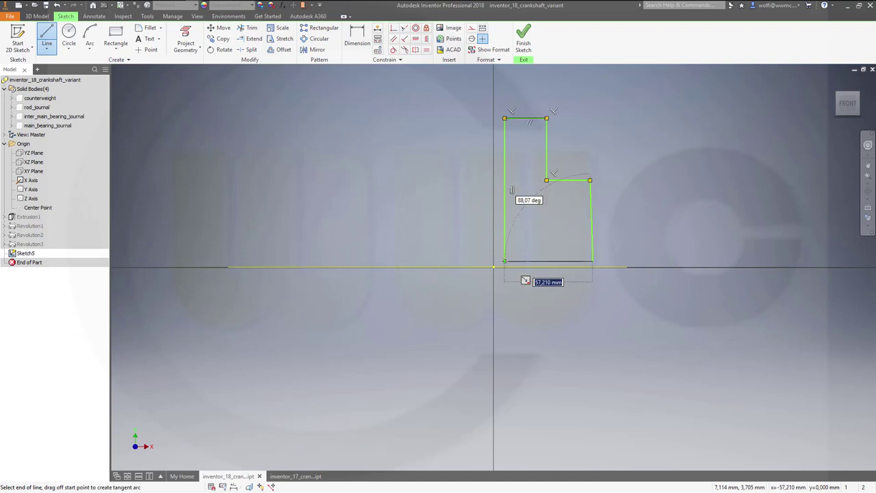
pyautogui.click(505, 261)
pyautogui.press('Escape')
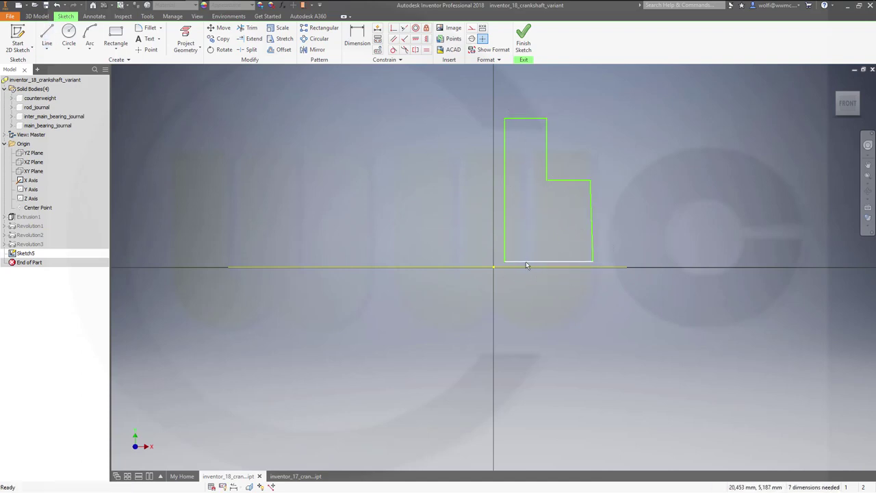
pyautogui.click(547, 261)
pyautogui.click(472, 38)
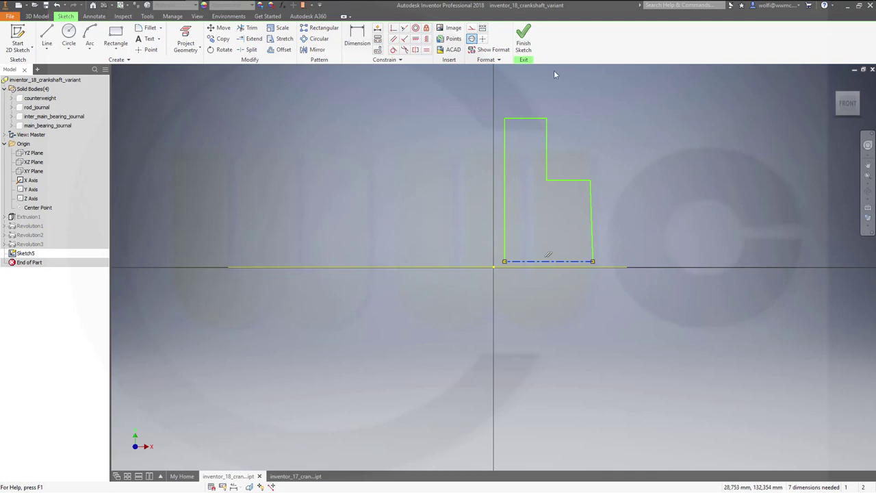
pyautogui.click(359, 34)
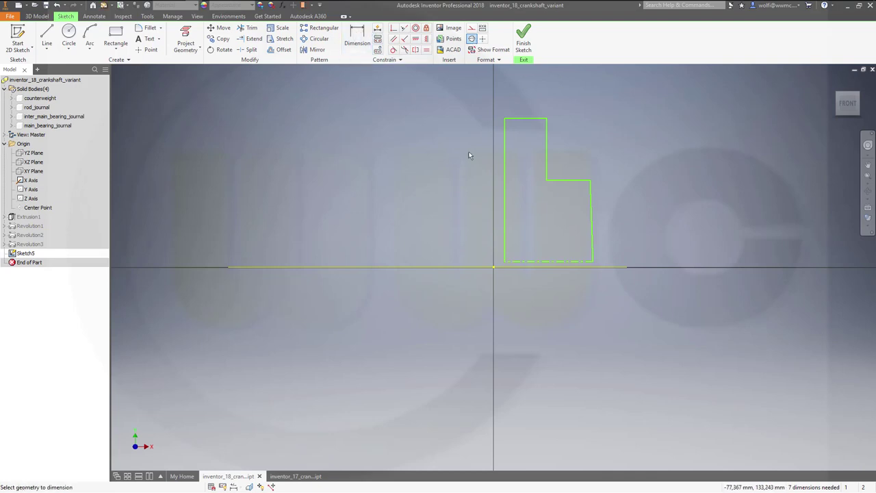
pyautogui.click(507, 226)
pyautogui.press('Escape')
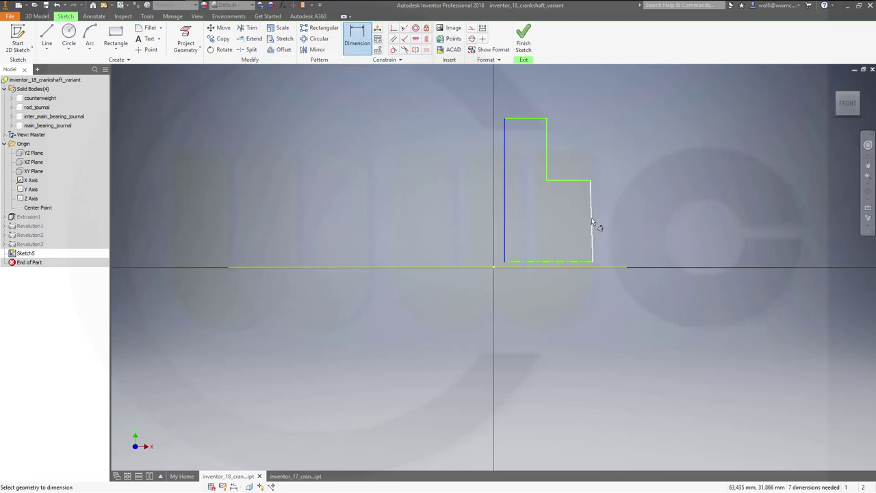
pyautogui.click(593, 223)
pyautogui.press('Escape')
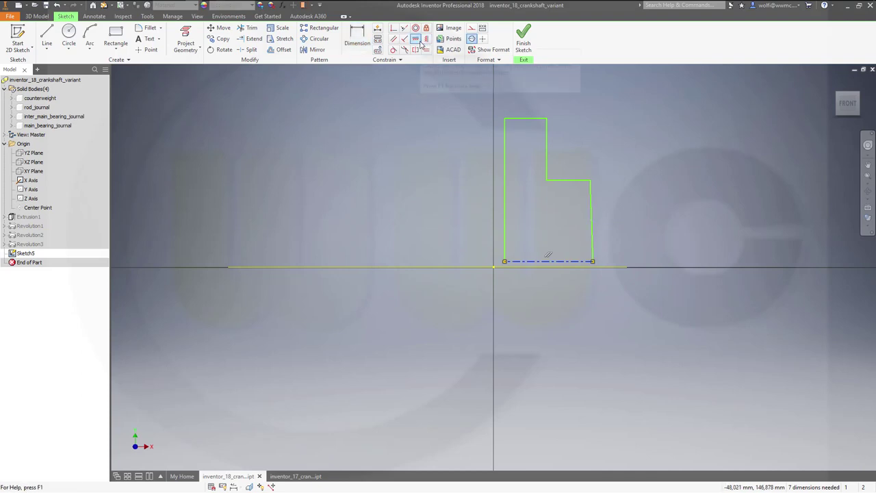
pyautogui.click(416, 39)
pyautogui.click(586, 182)
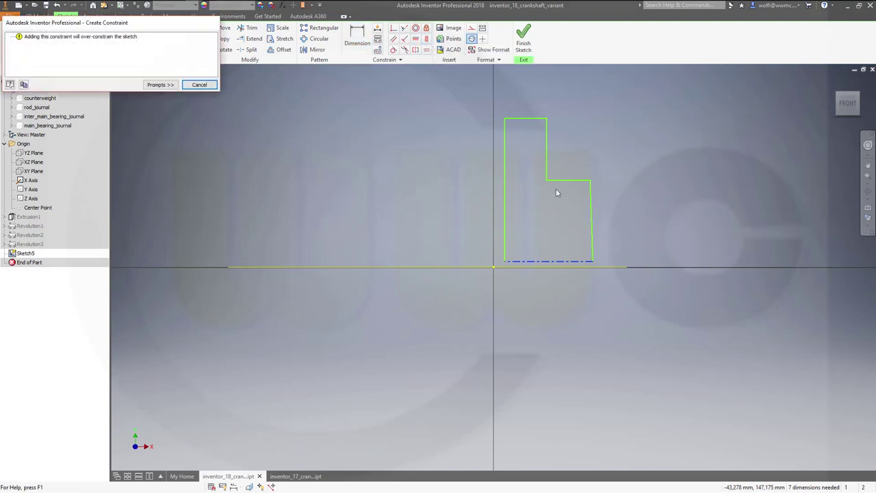
pyautogui.click(198, 84)
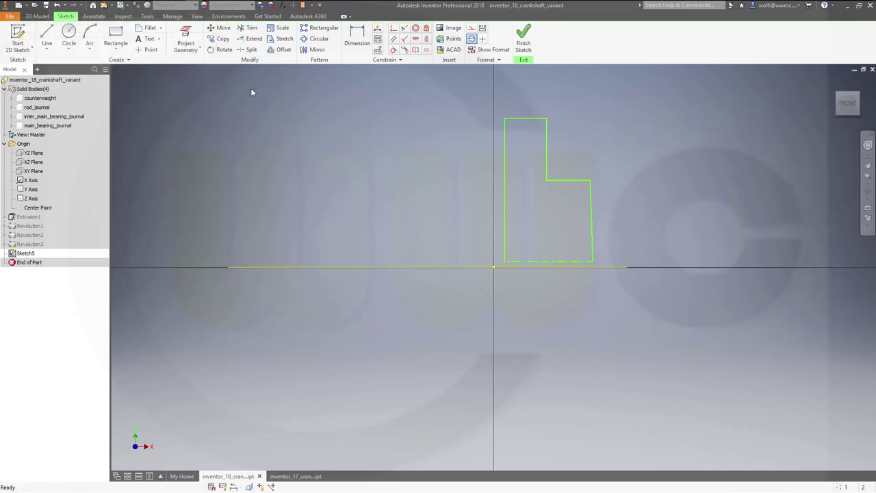
# Apply a vertical constraint to the profile's slanted end edge on the shorter step.
pyautogui.click(426, 39)
pyautogui.click(592, 207)
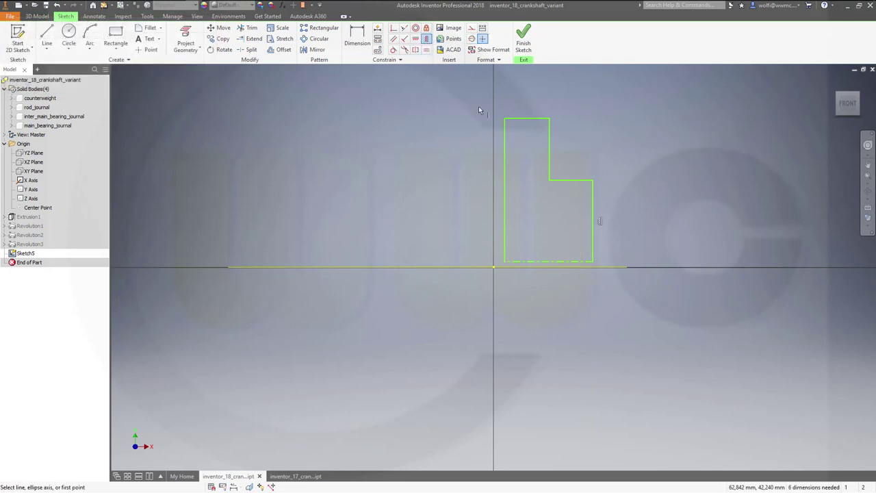
# Dimension the width of the taller step between its two vertical edges and set it to 15 mm.
pyautogui.click(357, 38)
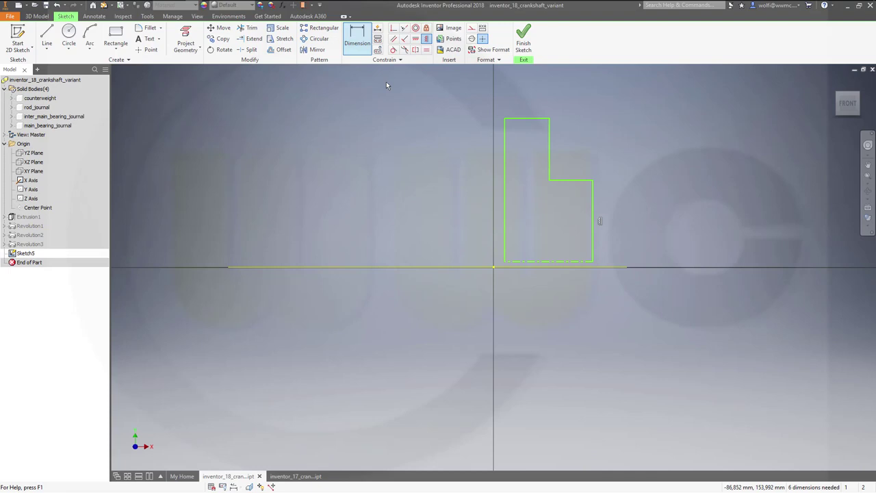
pyautogui.click(505, 211)
pyautogui.click(549, 158)
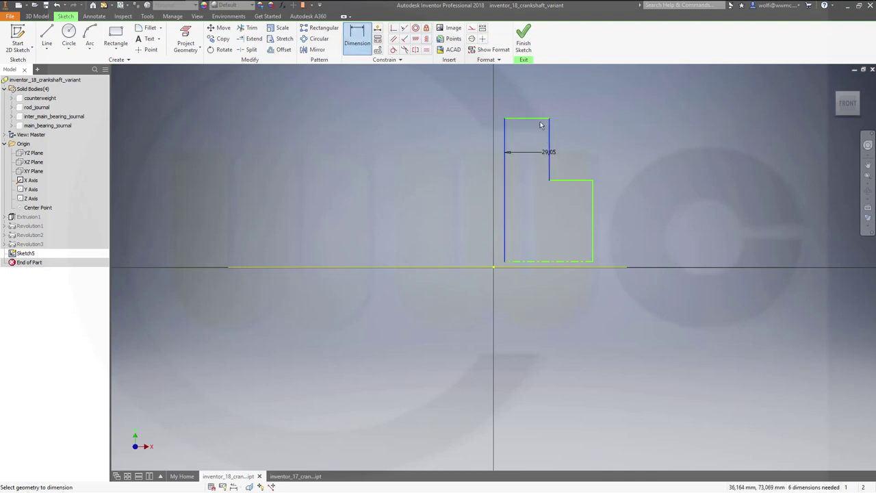
pyautogui.click(528, 101)
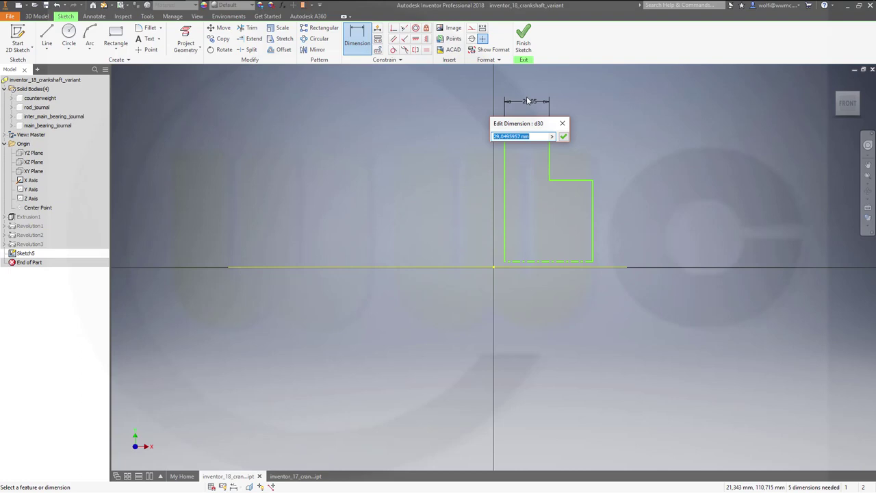
pyautogui.write('15')
pyautogui.press('Return')
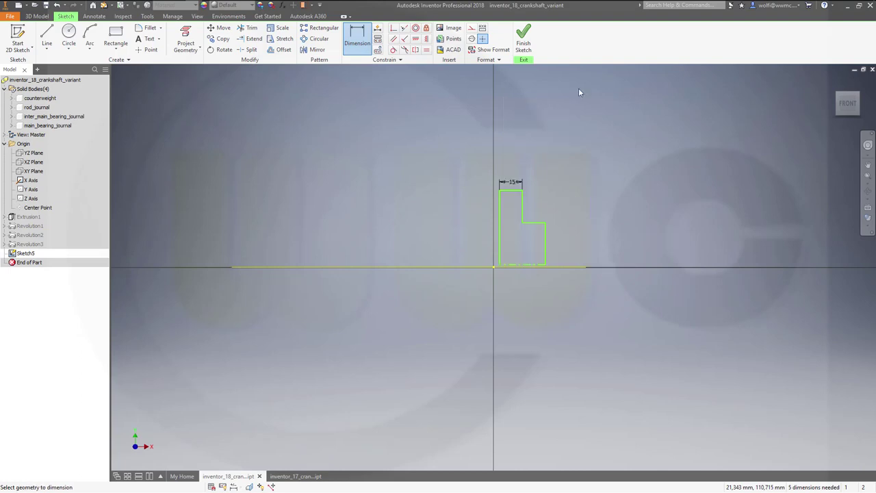
# Dimension the profile's overall length between its two outer vertical edges.
pyautogui.click(502, 248)
pyautogui.click(546, 248)
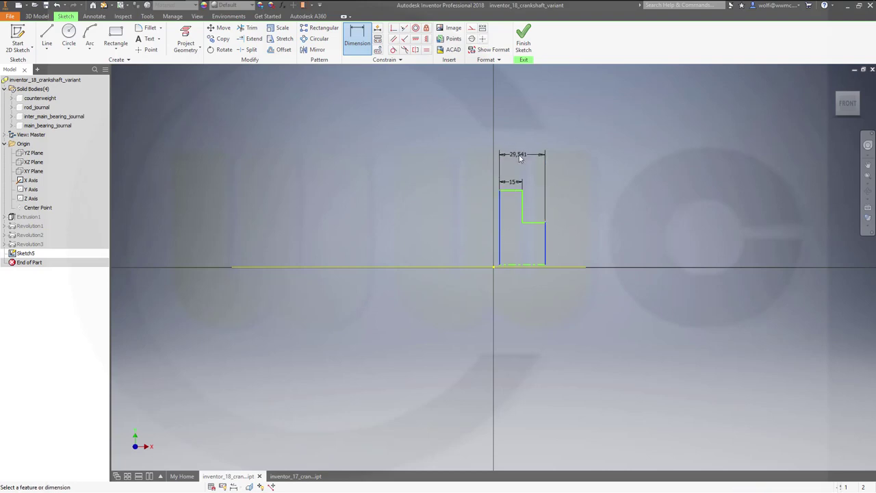
# Set the overall width of the stepped profile to 25 mm.
pyautogui.click(520, 157)
pyautogui.write('25')
pyautogui.press('Return')
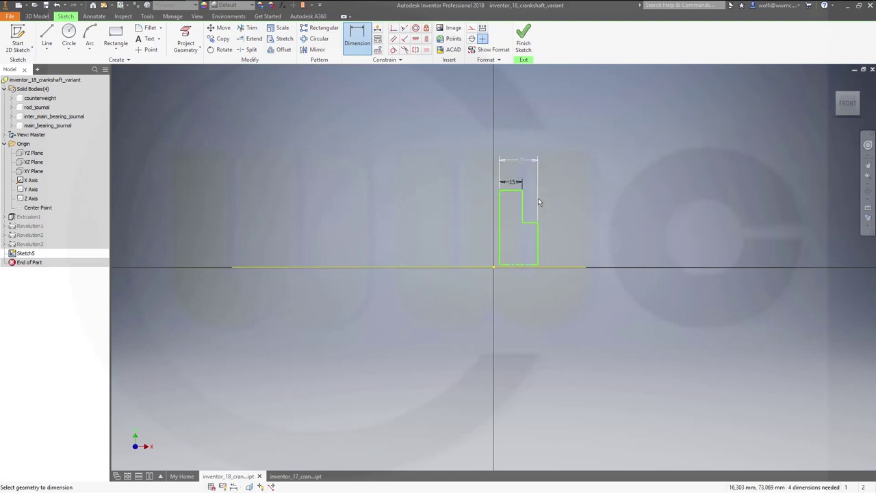
# Dimension the profile's upper edge from the centerline as a diameter of 110 mm.
pyautogui.click(512, 190)
pyautogui.click(517, 265)
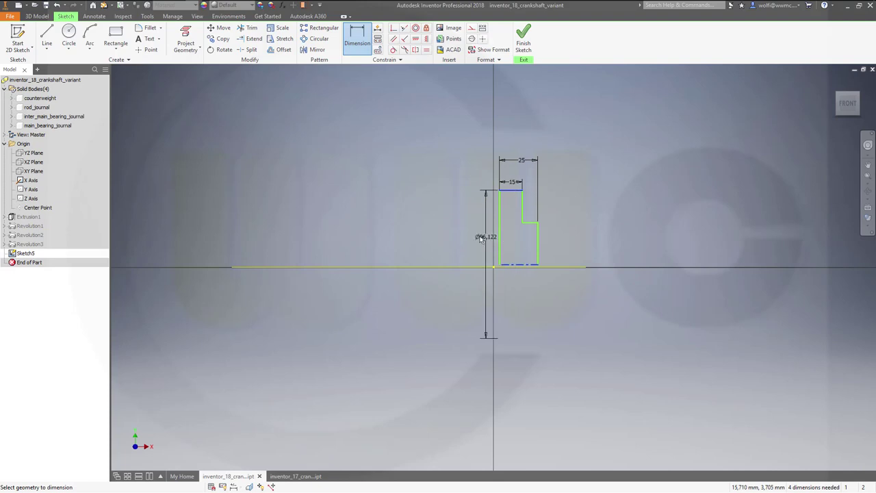
pyautogui.click(477, 237)
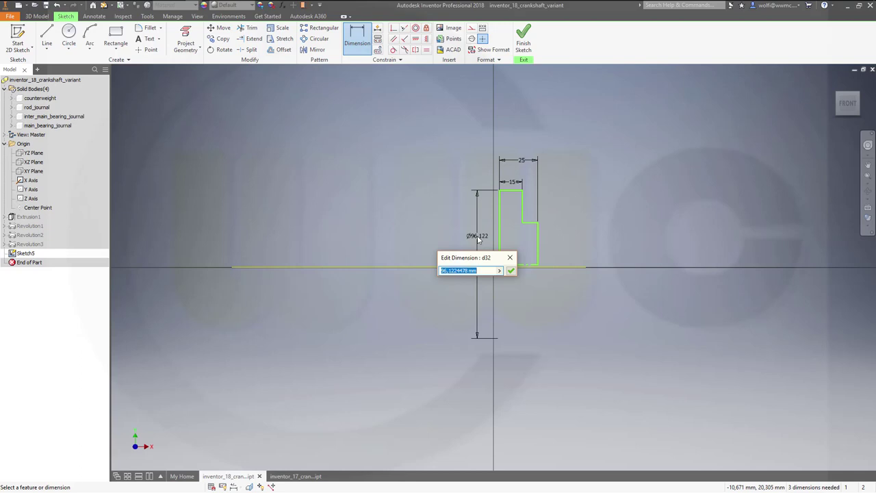
pyautogui.write('11')
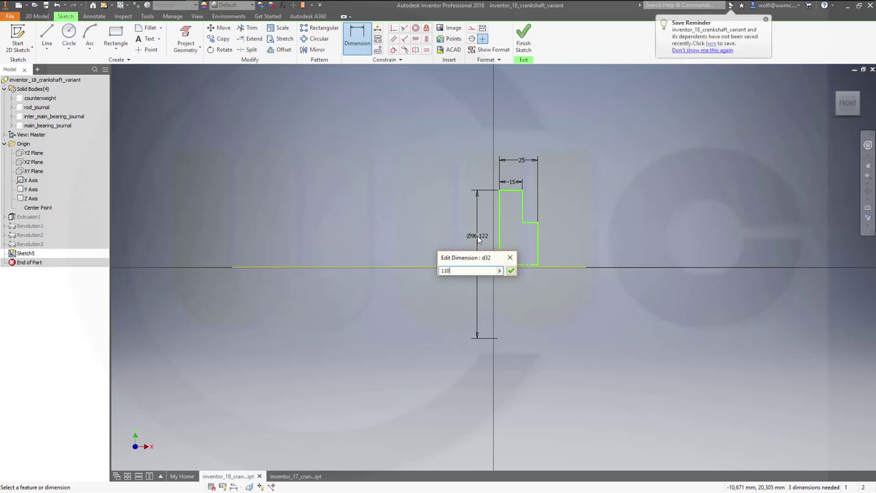
pyautogui.write('0')
pyautogui.press('Return')
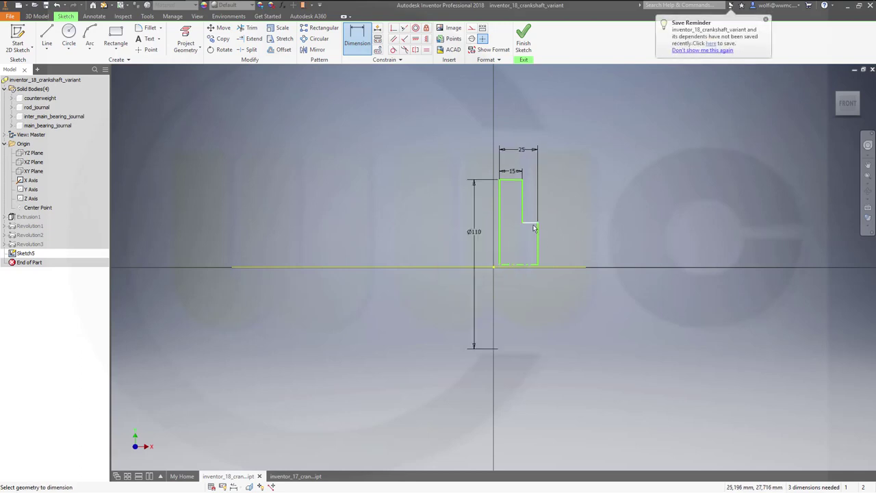
# Dimension the lower step edge of the profile from the centerline as a diameter of 60 mm.
pyautogui.click(534, 224)
pyautogui.click(535, 267)
pyautogui.click(573, 251)
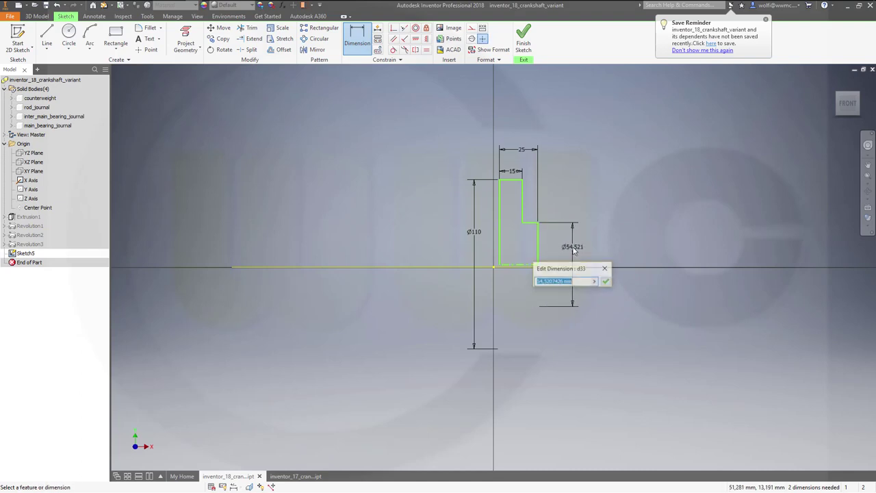
pyautogui.write('9')
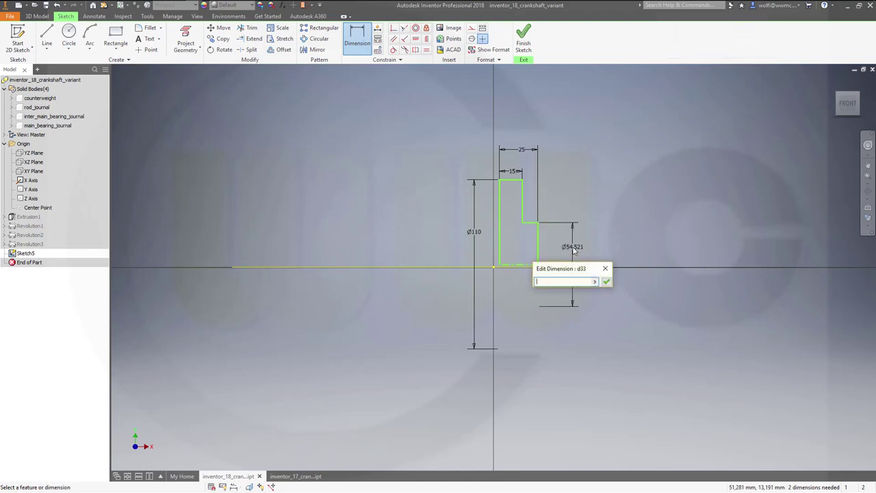
pyautogui.write('0')
pyautogui.press('Return')
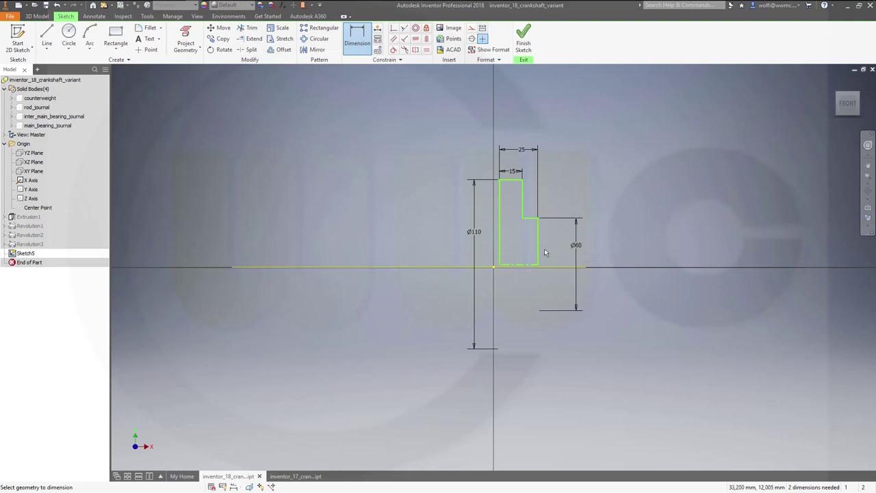
# Make the profile's lower-left corner coincident with the sketch origin and finish the sketch.
pyautogui.click(394, 29)
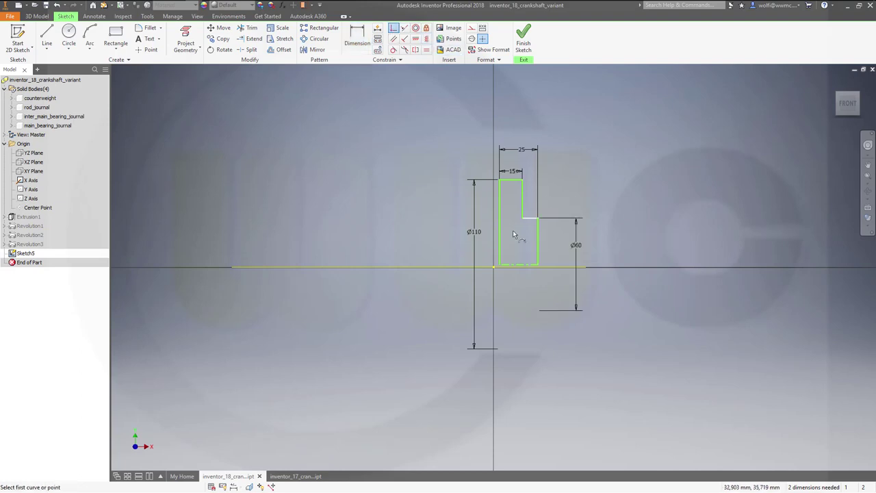
pyautogui.click(499, 267)
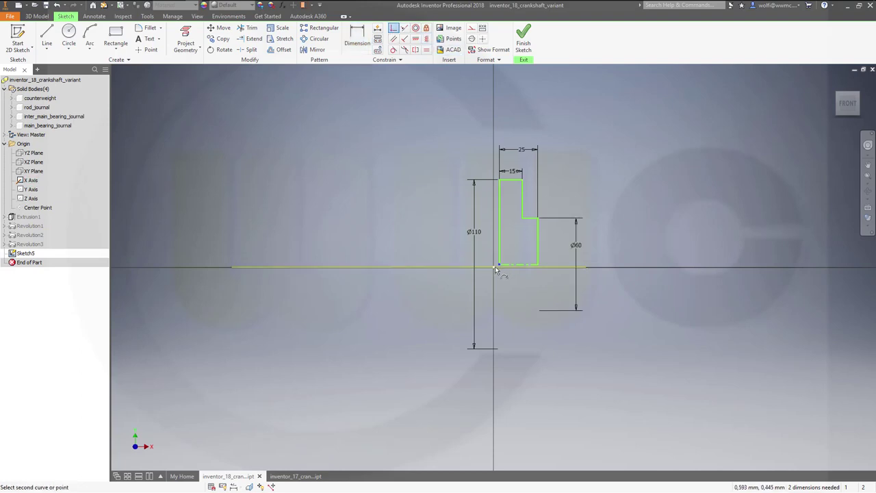
pyautogui.click(494, 267)
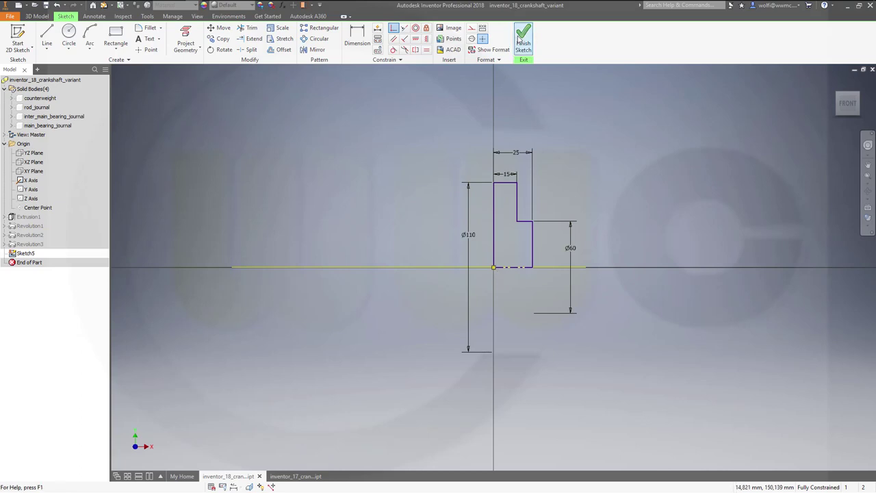
pyautogui.click(523, 37)
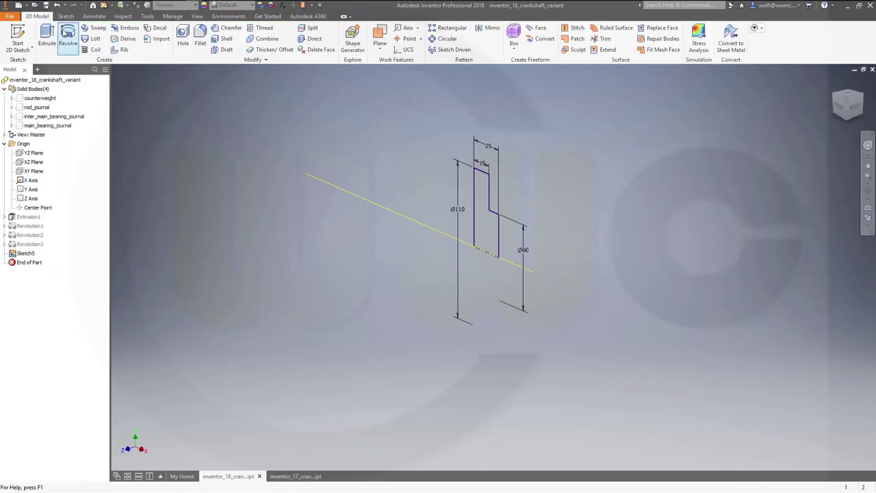
# Revolve the stepped profile fully around its centerline as a new solid.
pyautogui.click(68, 39)
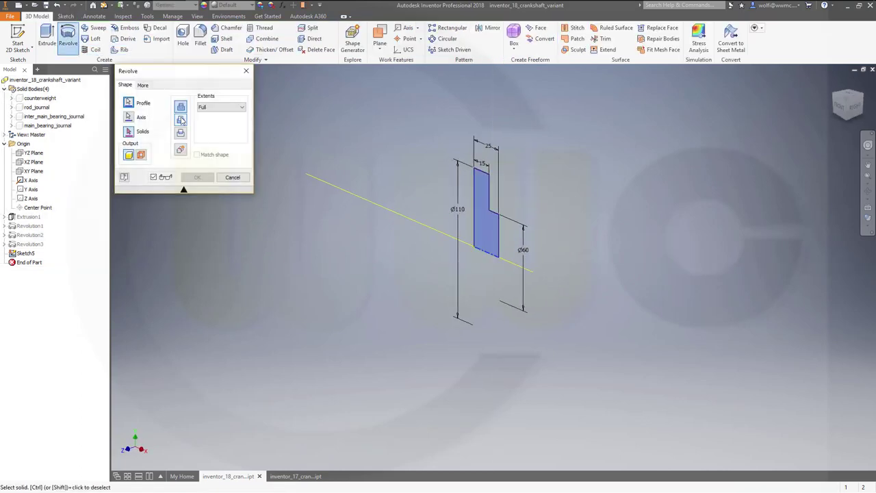
pyautogui.click(180, 150)
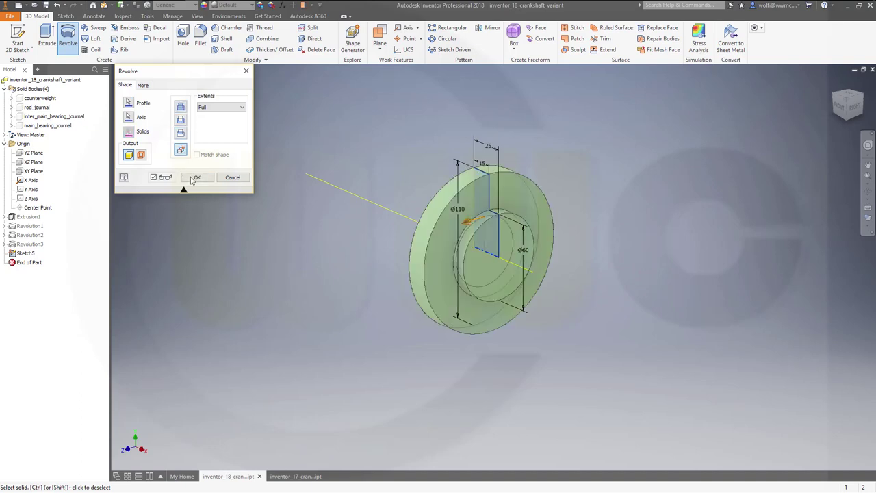
pyautogui.click(196, 178)
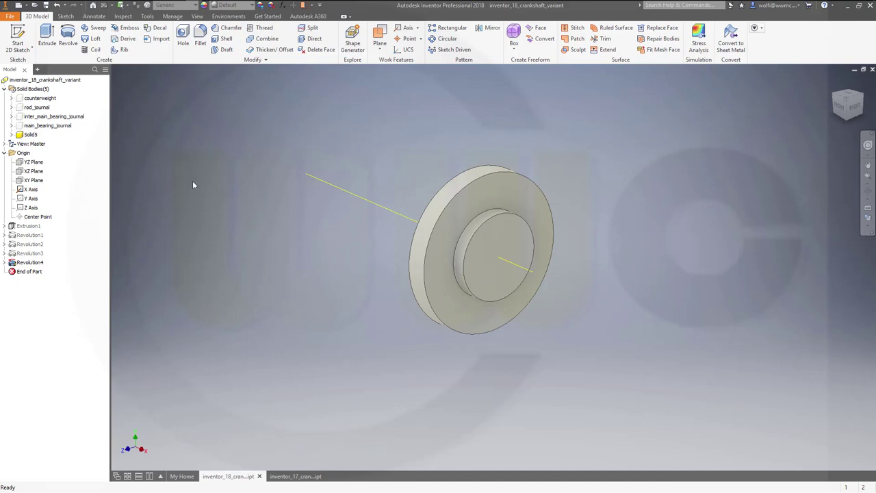
pyautogui.click(31, 135)
pyautogui.write('fai')
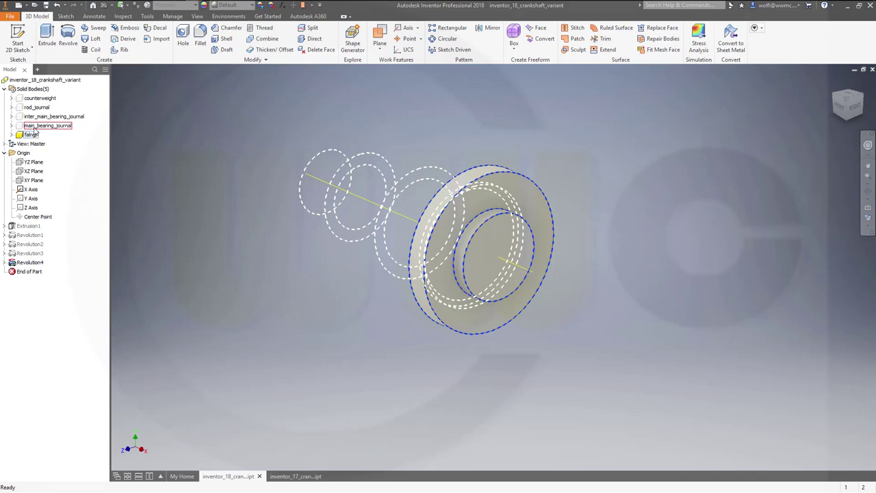
pyautogui.write('ne')
pyautogui.press('Return')
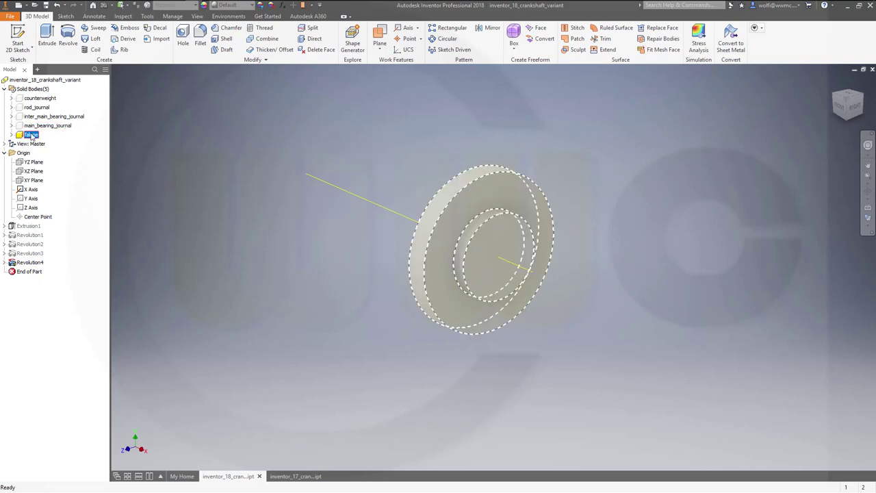
# Rename the newly revolved solid body as flange.
pyautogui.click(31, 135)
pyautogui.write('flange')
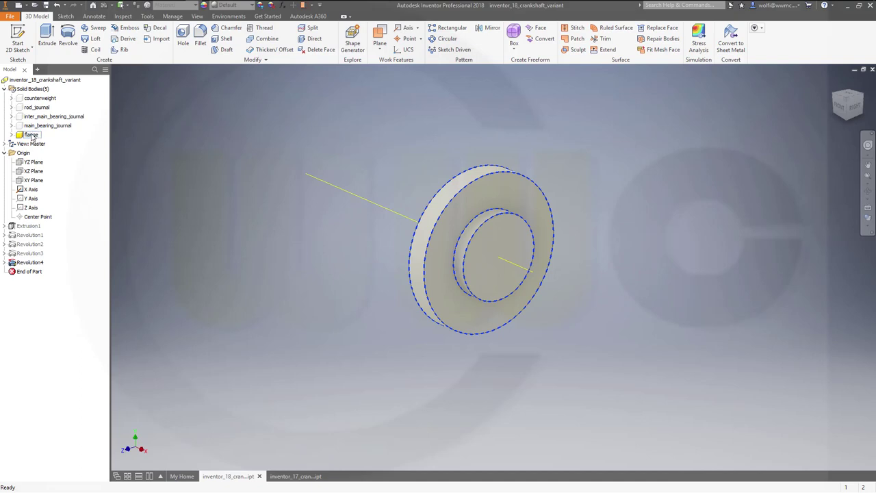
pyautogui.press('Return')
pyautogui.click(186, 137)
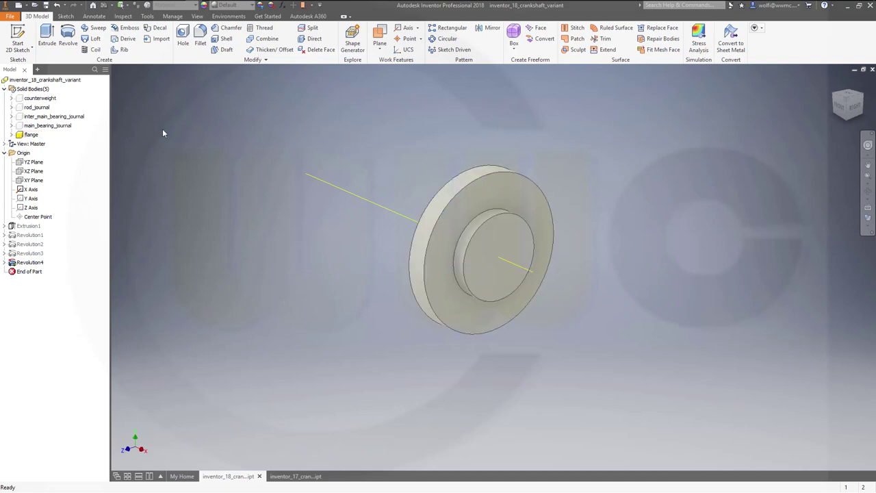
# Make the hidden counterweight, rod_journal, inter_main_bearing_journal and main_bearing_journal bodies visible.
pyautogui.rightClick(67, 130)
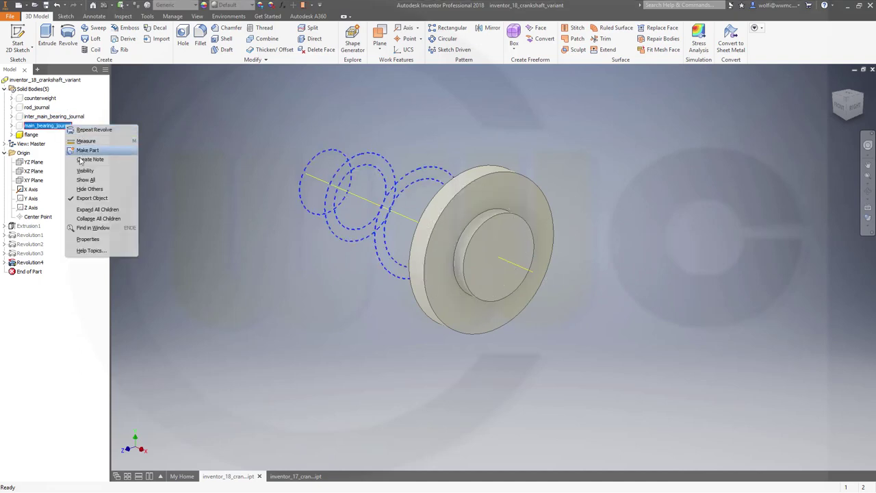
pyautogui.click(51, 102)
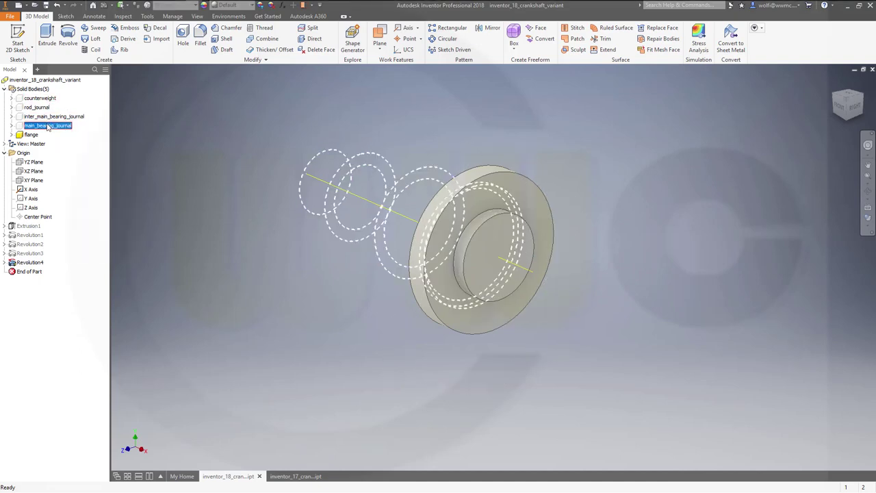
pyautogui.keyDown('ctrl'); pyautogui.click(39, 98); pyautogui.keyUp('ctrl')
pyautogui.keyDown('shift'); pyautogui.click(60, 119); pyautogui.keyUp('shift')
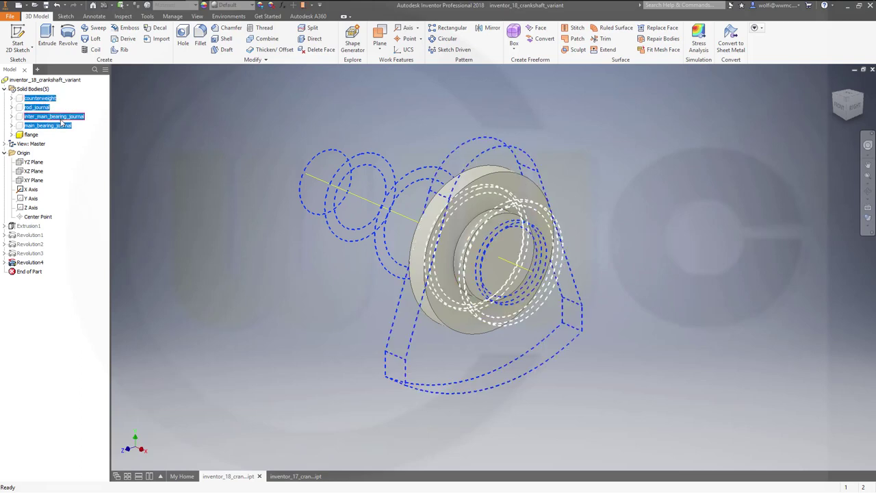
pyautogui.rightClick(62, 122)
pyautogui.click(87, 167)
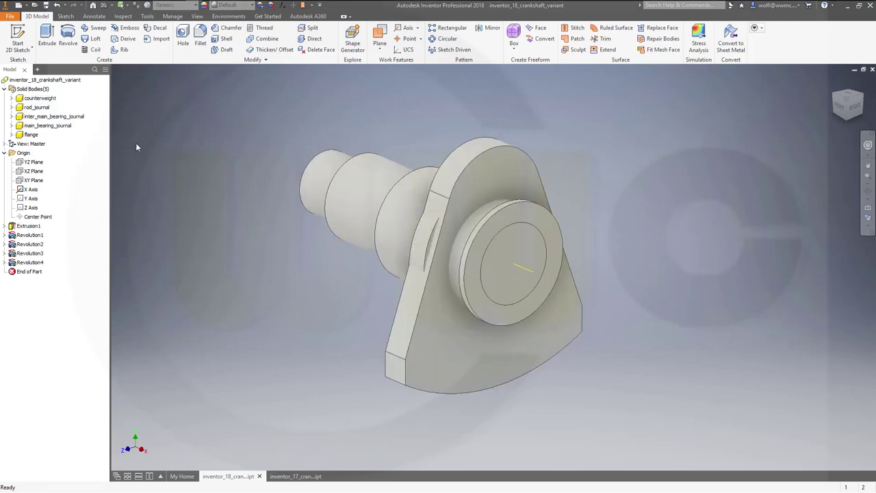
# Adjust the appearance of the counterweight body to blue with RGB 0, 98, 255.
pyautogui.click(41, 98)
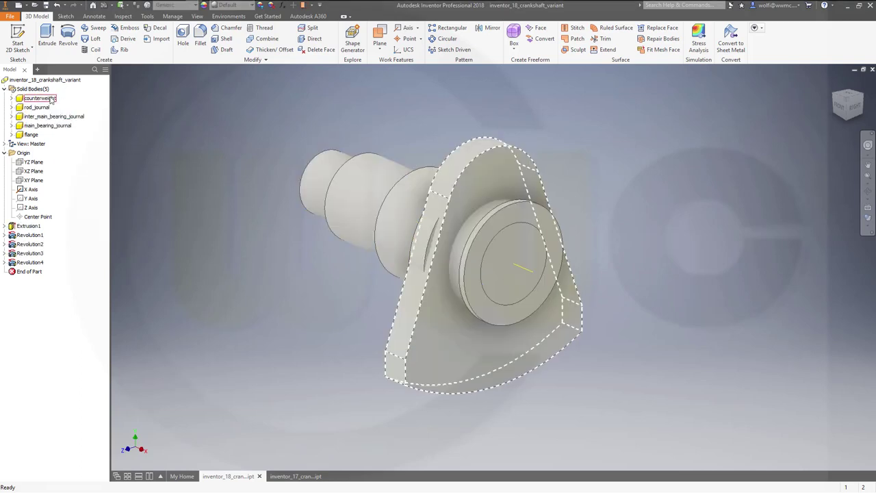
pyautogui.click(261, 6)
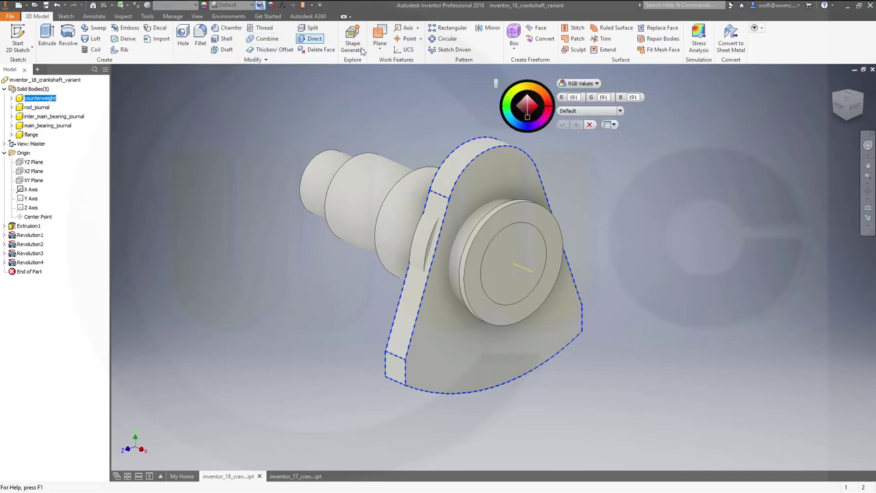
pyautogui.click(523, 124)
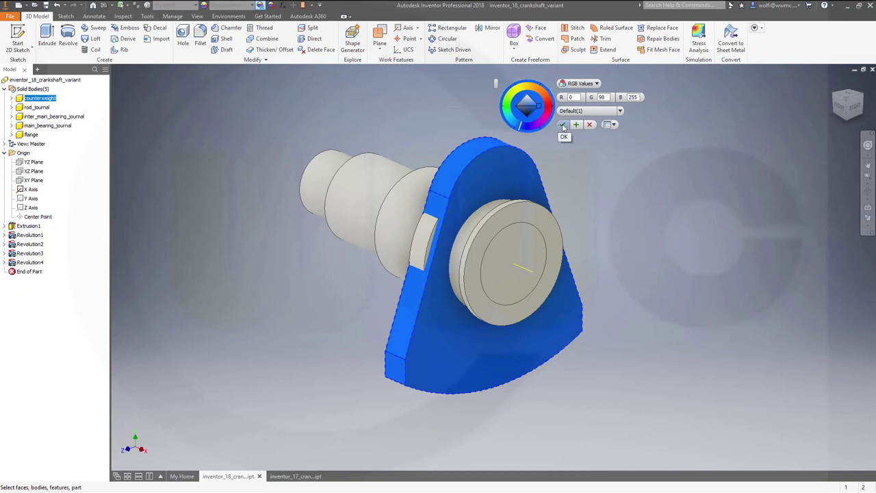
pyautogui.click(563, 125)
# Adjust the appearance of the rod_journal body to orange with RGB 255, 128, 0.
pyautogui.click(41, 107)
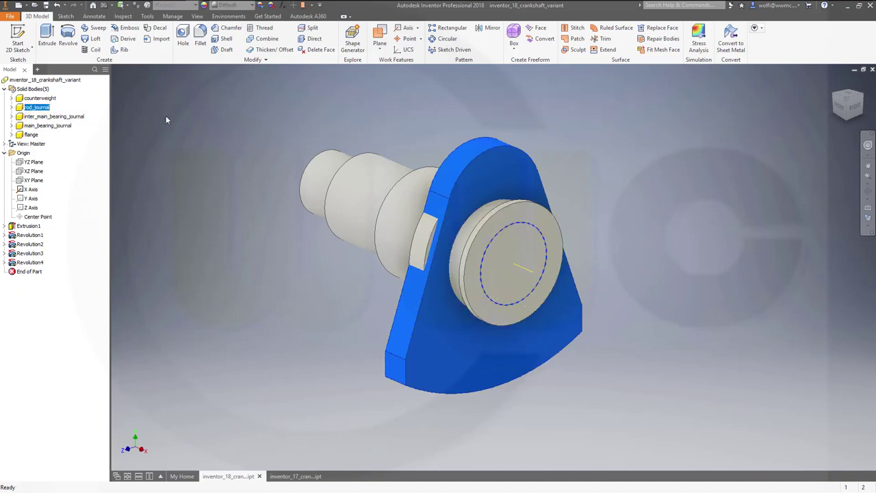
pyautogui.click(260, 6)
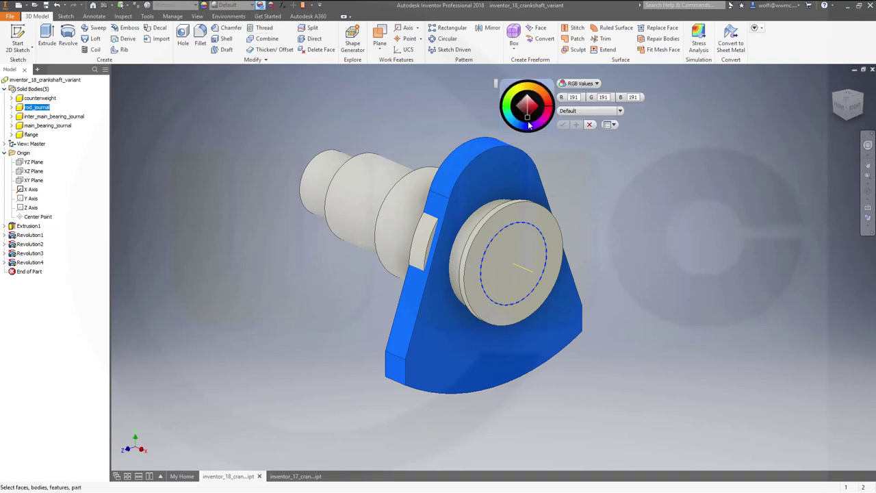
pyautogui.click(541, 98)
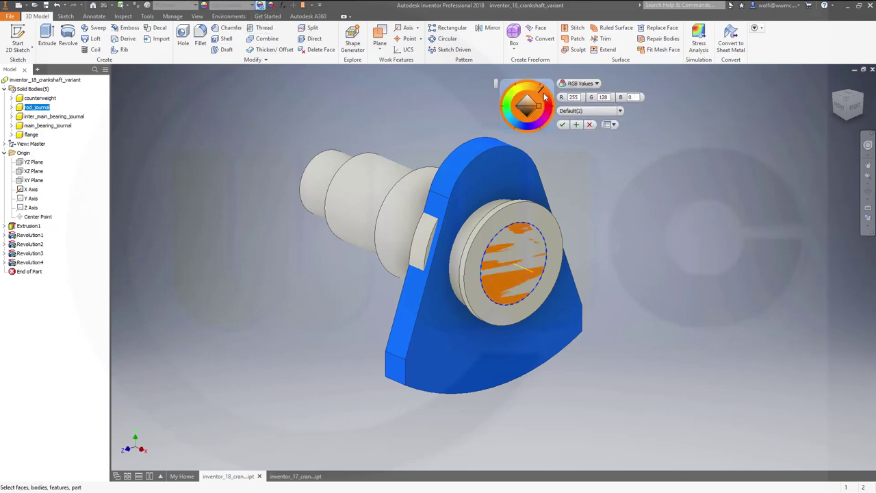
pyautogui.click(562, 124)
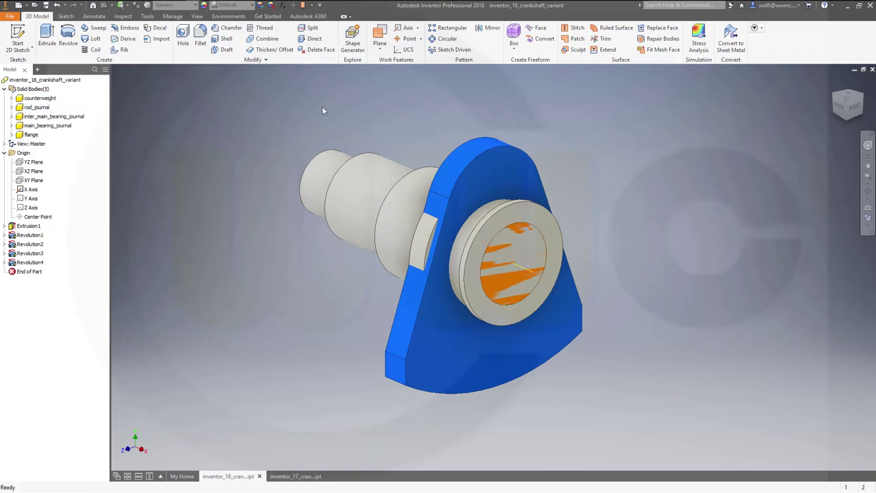
# Adjust the appearance of the inter_main_bearing_journal body to yellow with RGB 255, 243, 0.
pyautogui.click(71, 117)
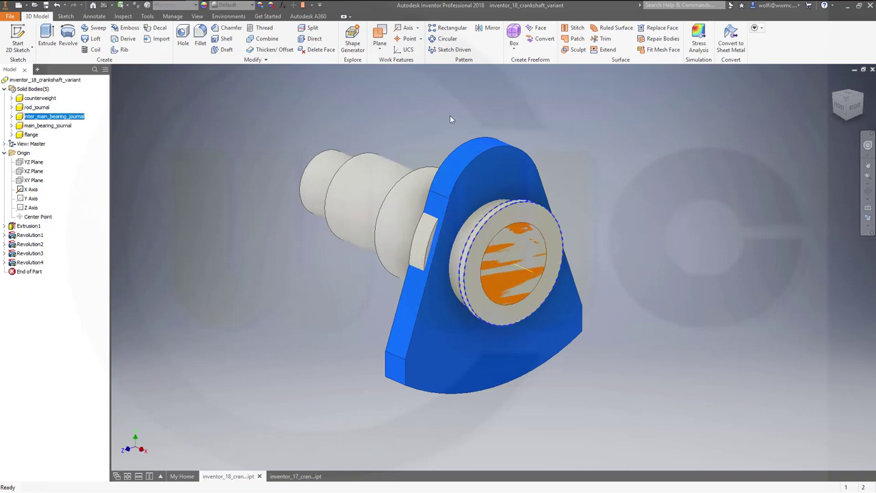
pyautogui.click(260, 5)
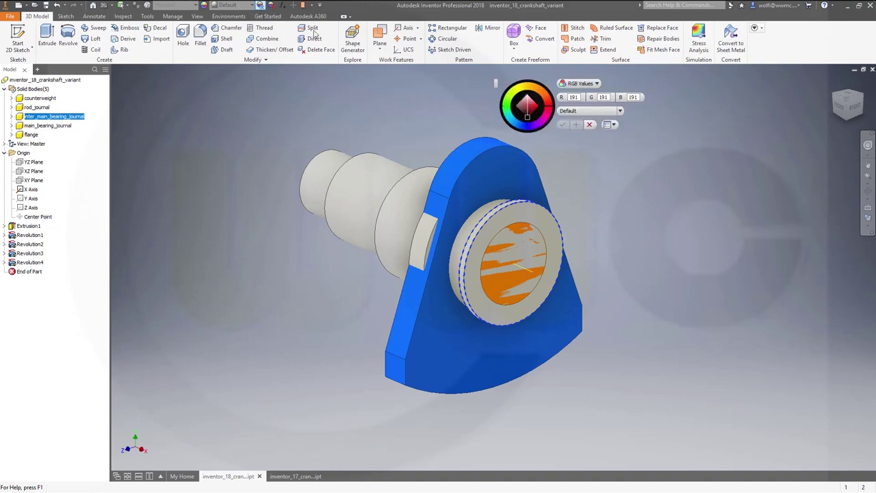
pyautogui.click(519, 86)
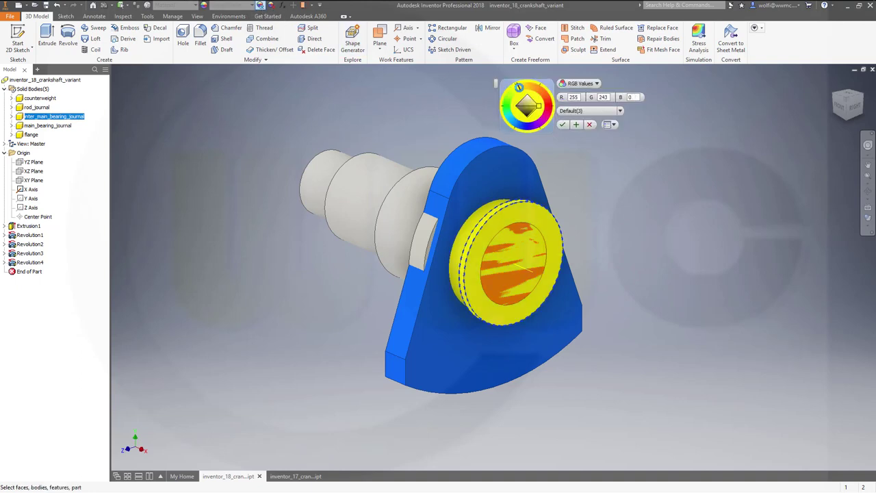
pyautogui.click(563, 125)
# Adjust the appearance of the main_bearing_journal body to green with RGB 68, 255, 0.
pyautogui.click(48, 126)
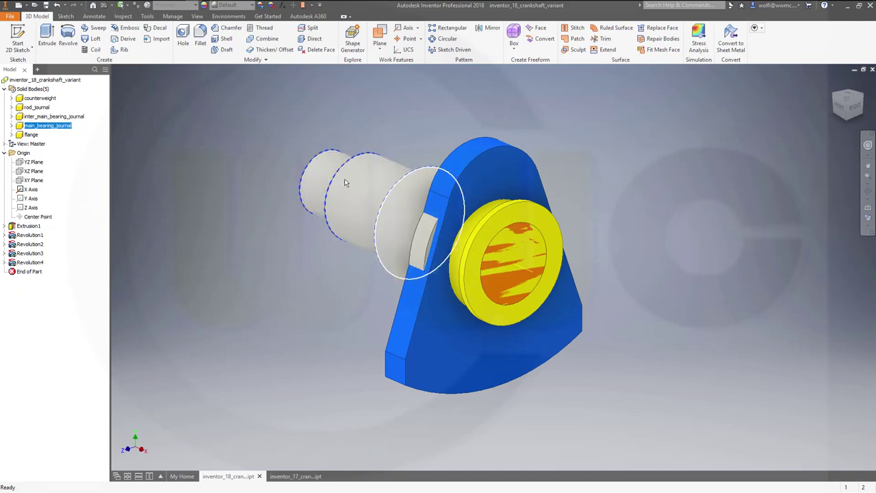
pyautogui.click(261, 5)
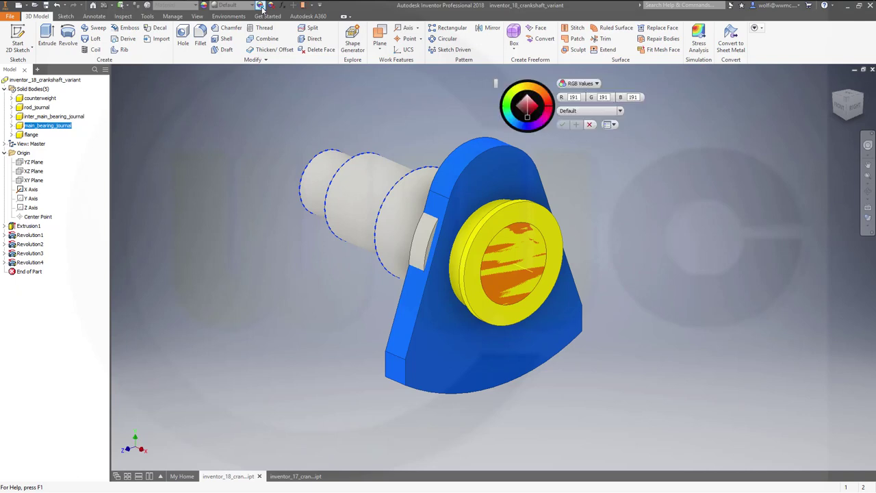
pyautogui.click(506, 105)
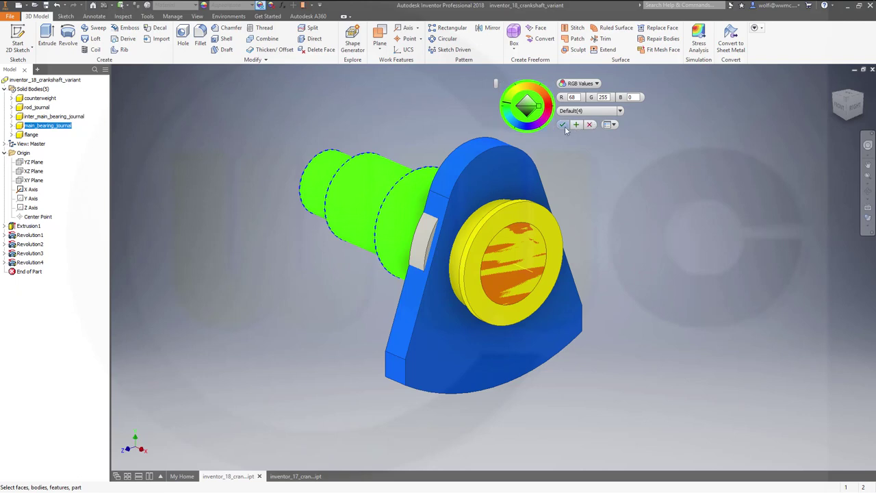
pyautogui.click(562, 124)
# Try to adjust the appearance of the flange body to magenta with RGB 255, 0, 234.
pyautogui.click(30, 134)
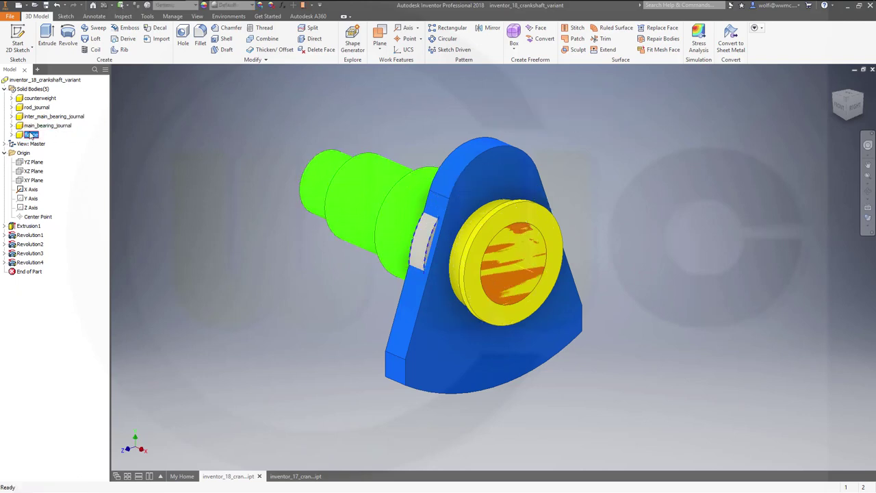
pyautogui.click(261, 6)
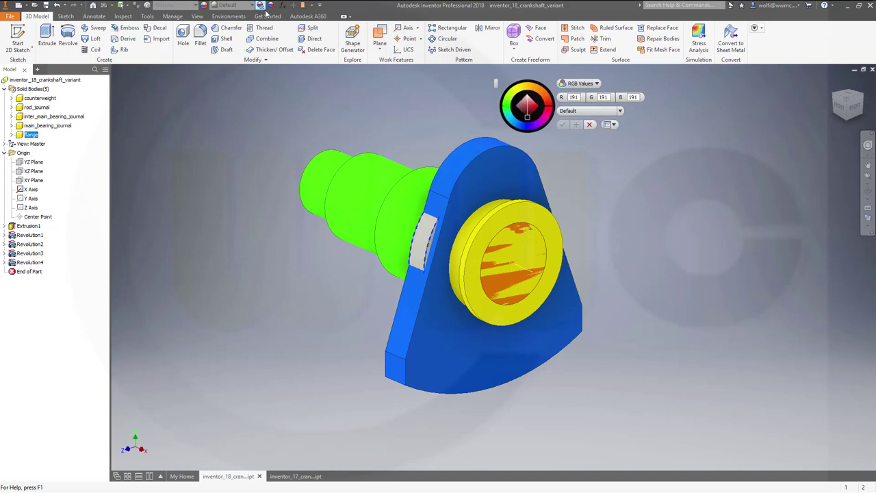
pyautogui.click(545, 121)
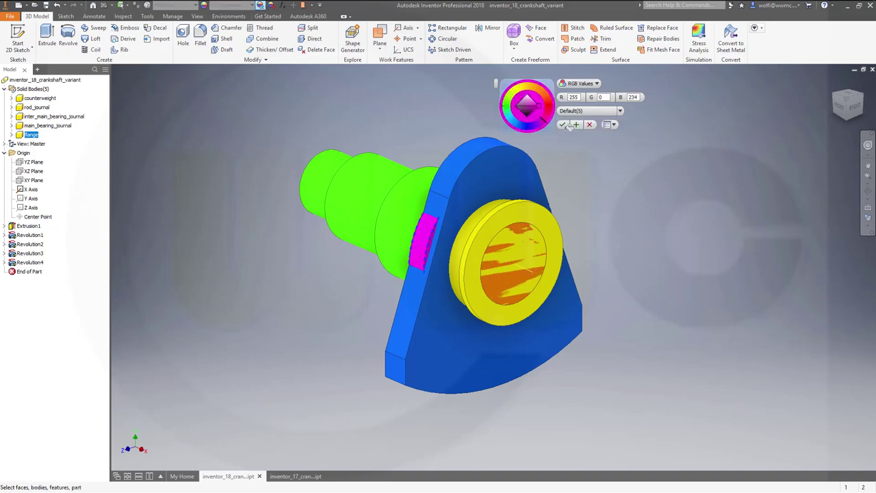
pyautogui.click(563, 125)
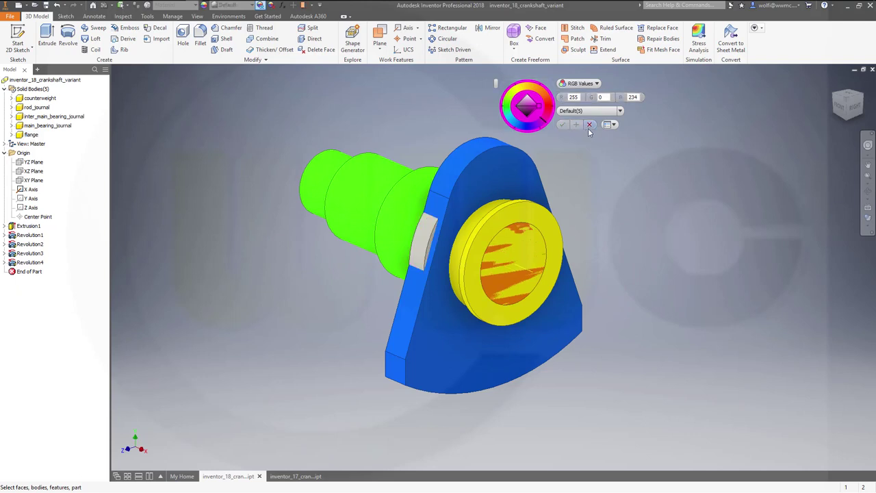
pyautogui.click(589, 125)
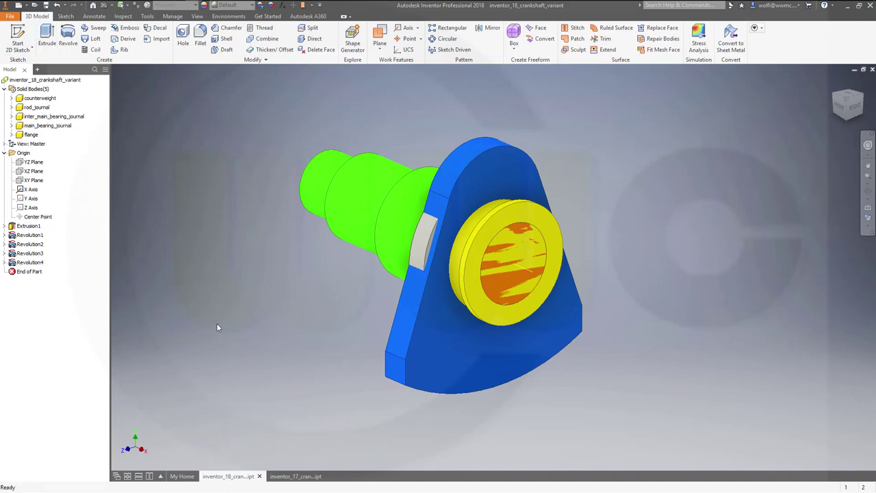
# Rename the crankshaft part's top-level model node as base_solids.
pyautogui.moveTo(230, 479)
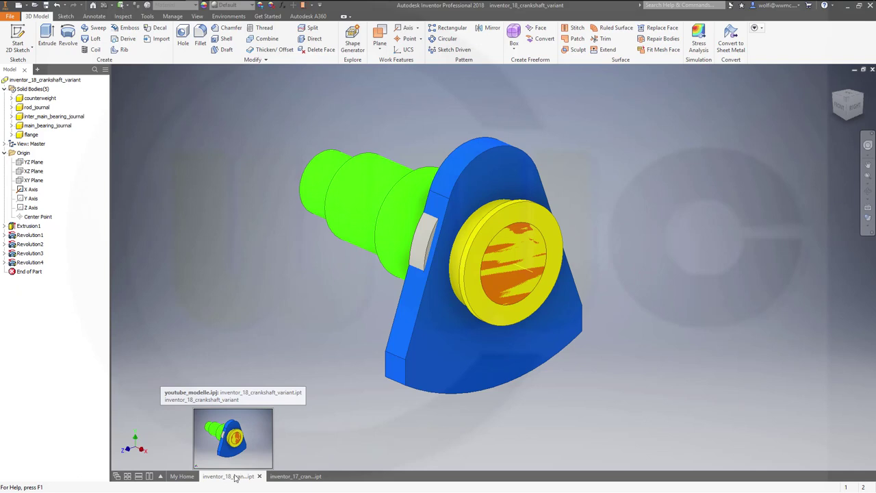
pyautogui.click(62, 80)
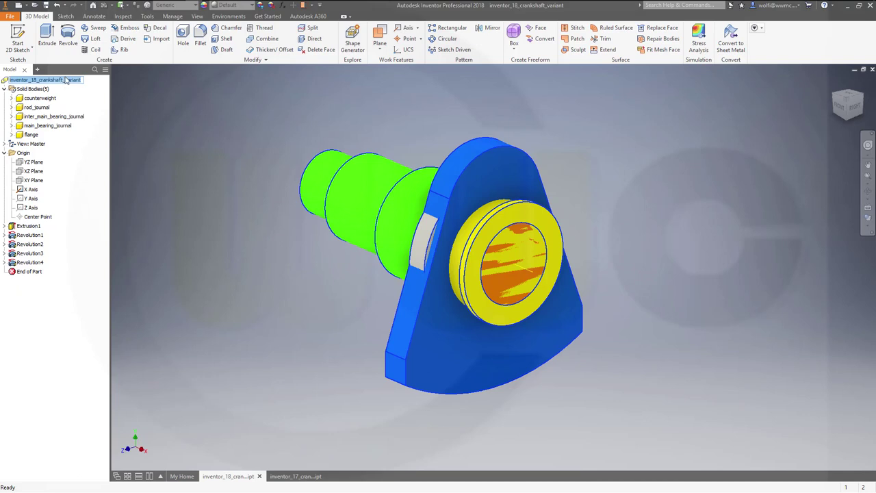
pyautogui.write('bal')
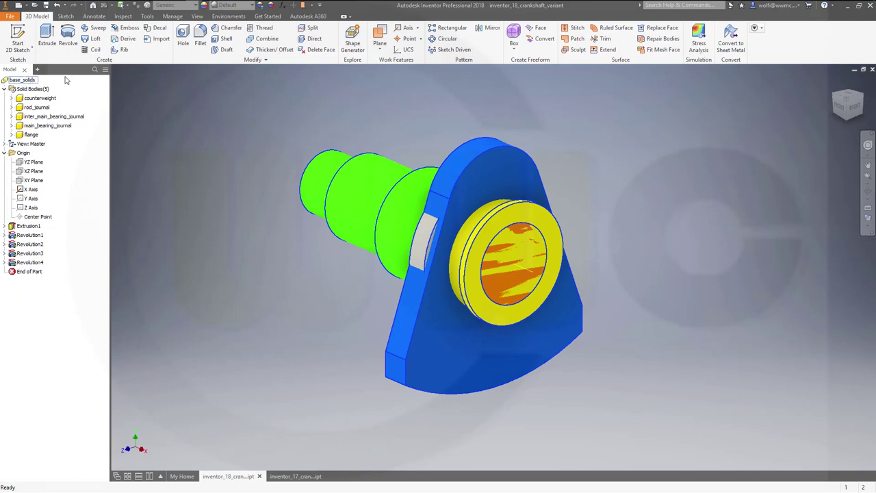
pyautogui.press('Return')
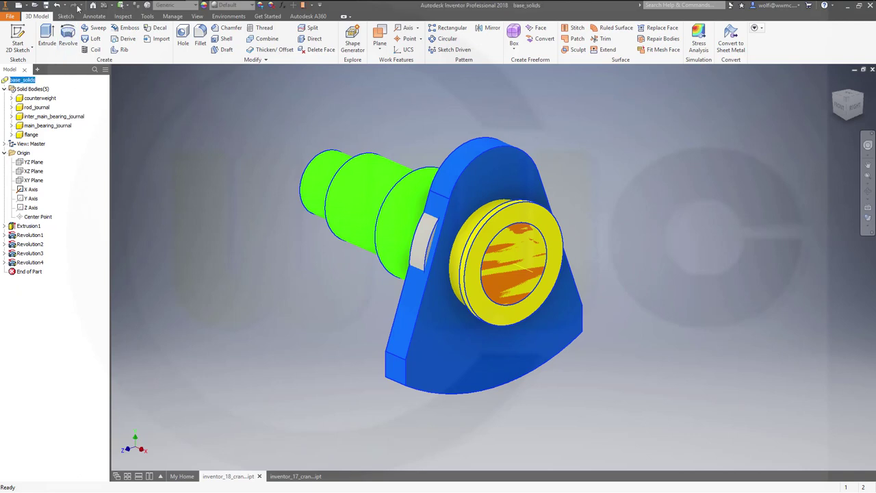
pyautogui.click(220, 196)
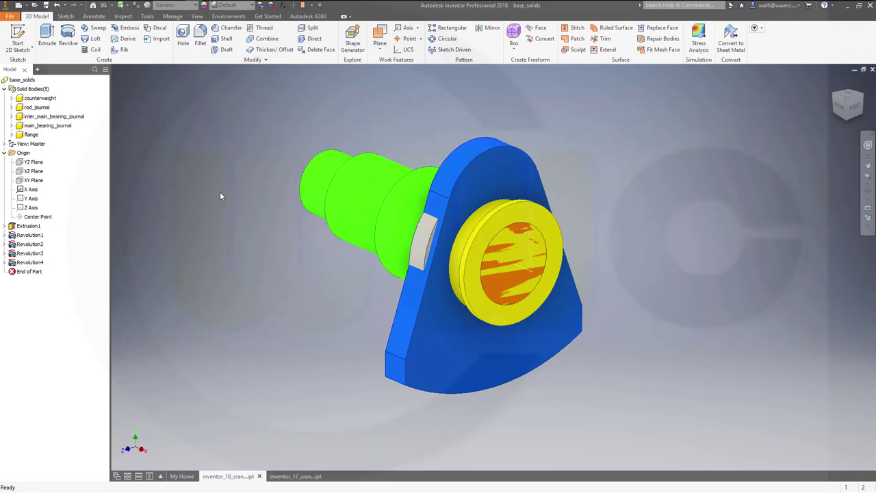
# Close the inventor_17 crankshaft document and create a new part.
pyautogui.rightClick(318, 481)
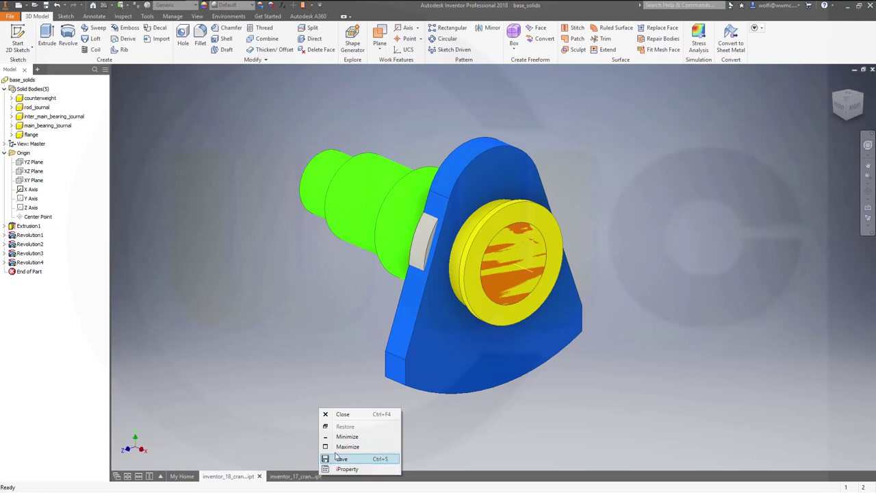
pyautogui.click(343, 414)
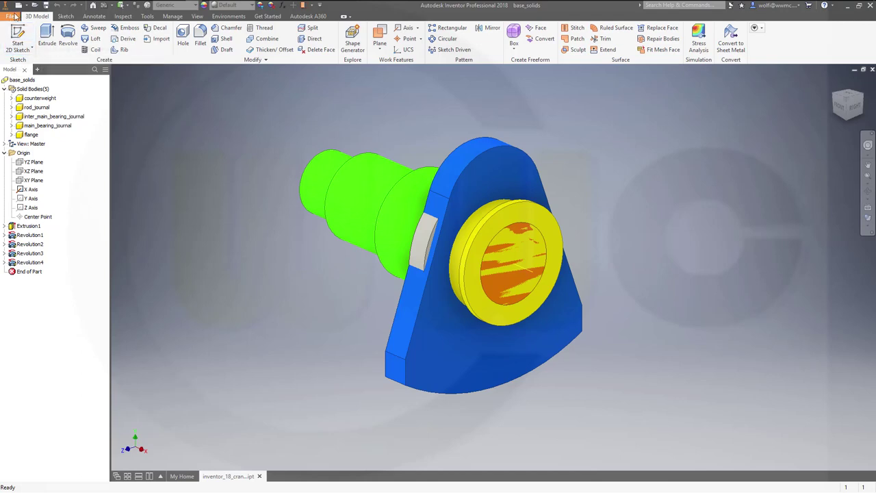
pyautogui.click(15, 16)
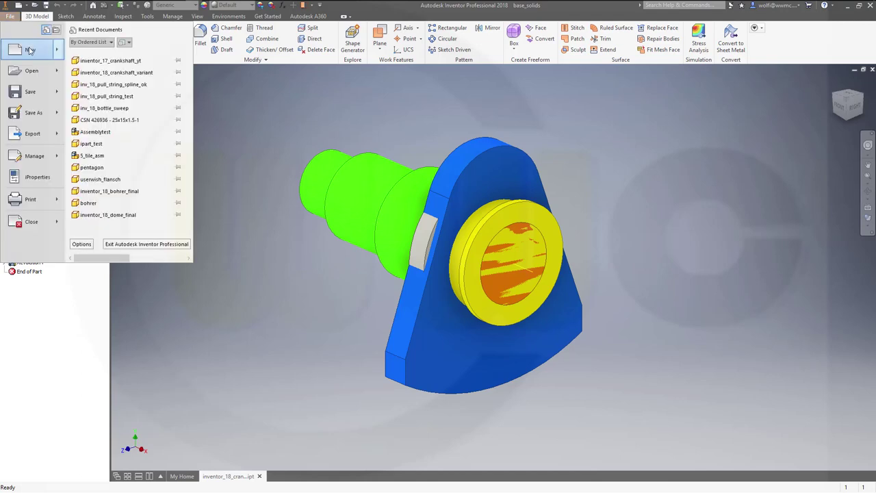
pyautogui.moveTo(29, 50)
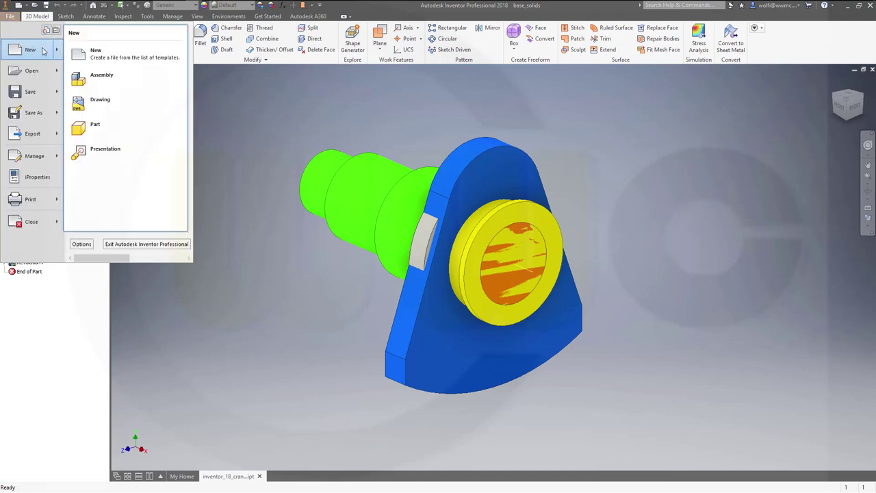
pyautogui.click(102, 125)
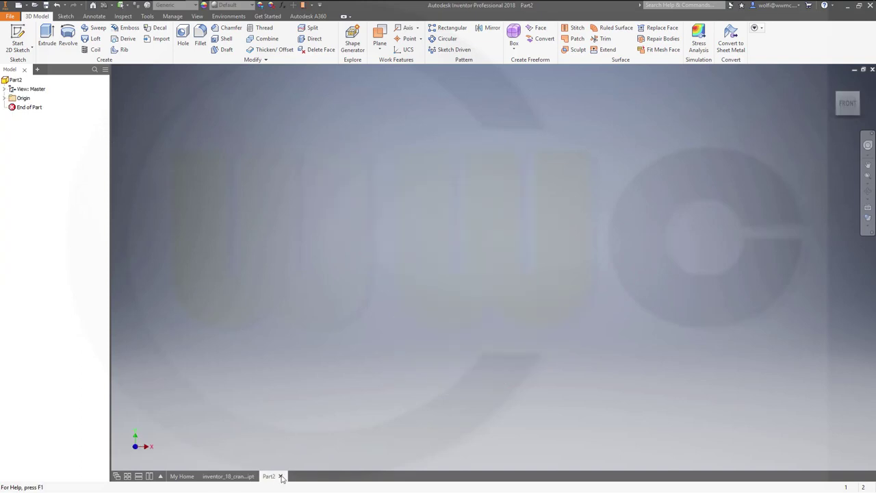
pyautogui.moveTo(275, 480)
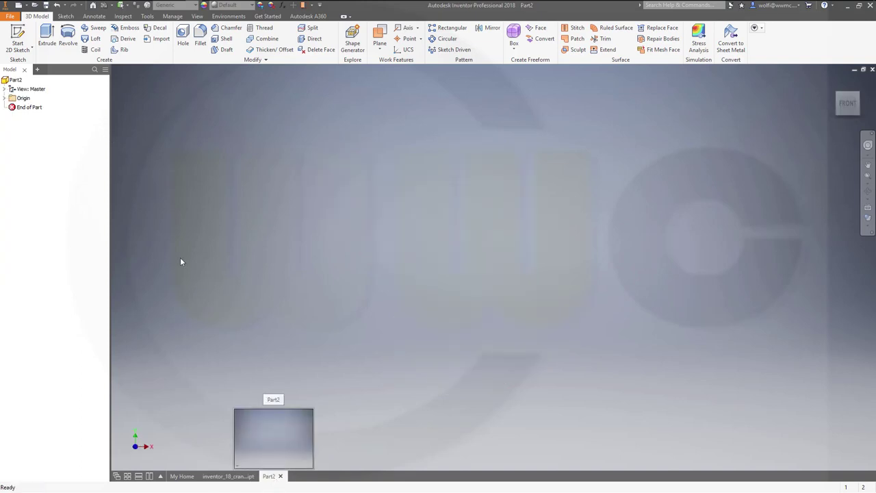
# Save the new part in the you tube modelle folder as inv_18_compo.
pyautogui.click(46, 5)
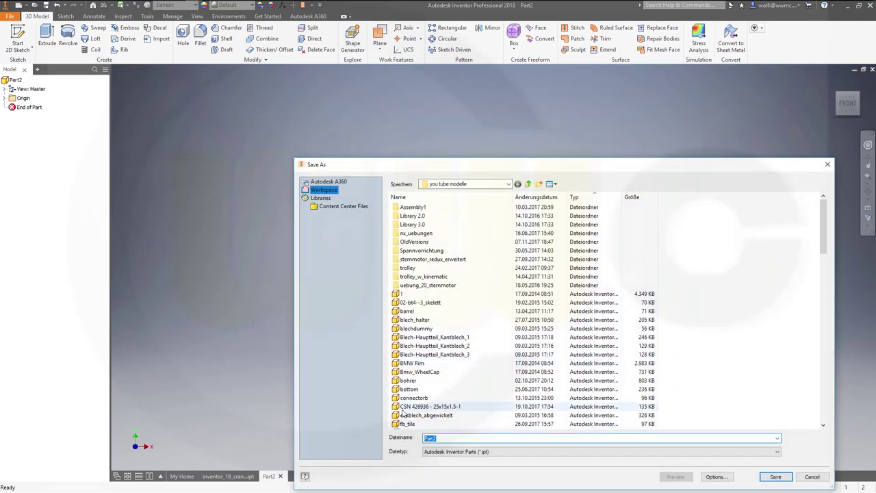
pyautogui.write('inv')
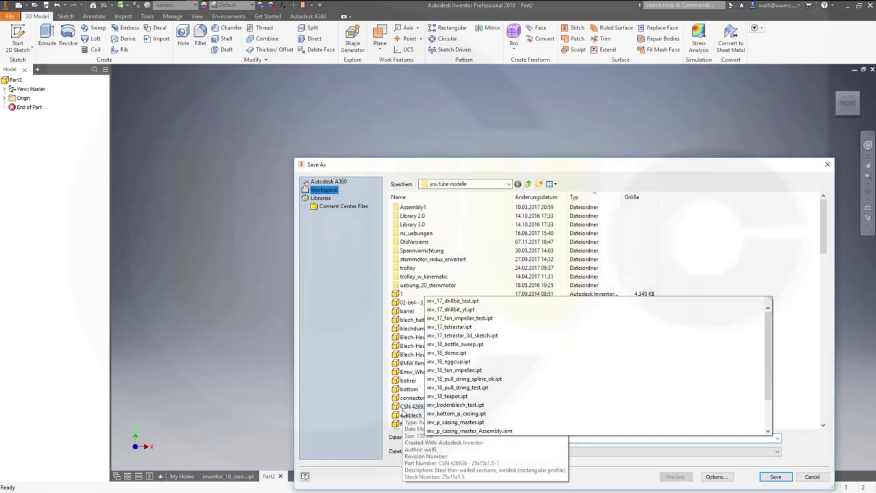
pyautogui.write('_18')
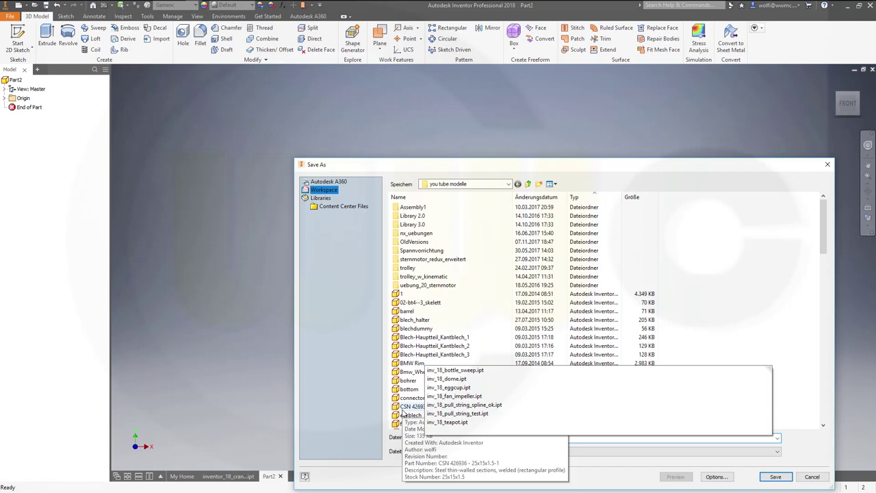
pyautogui.write('_p')
pyautogui.press('BackSpace')
pyautogui.press('Return')
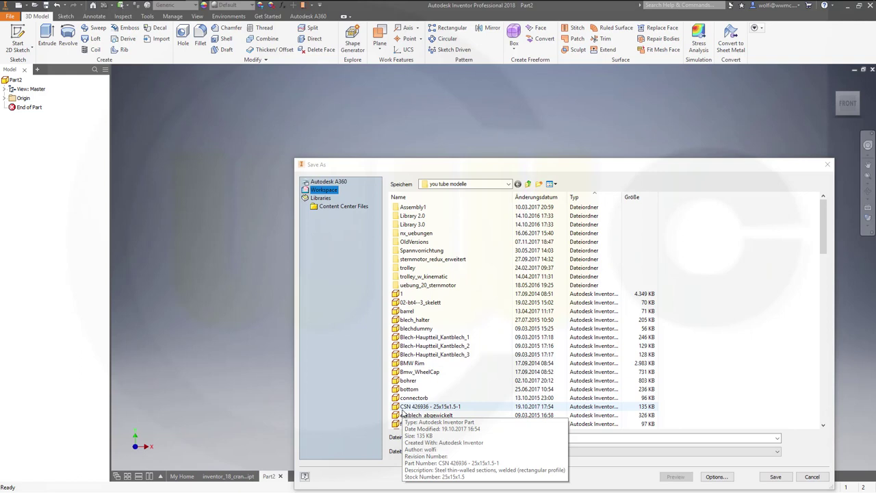
pyautogui.click(455, 437)
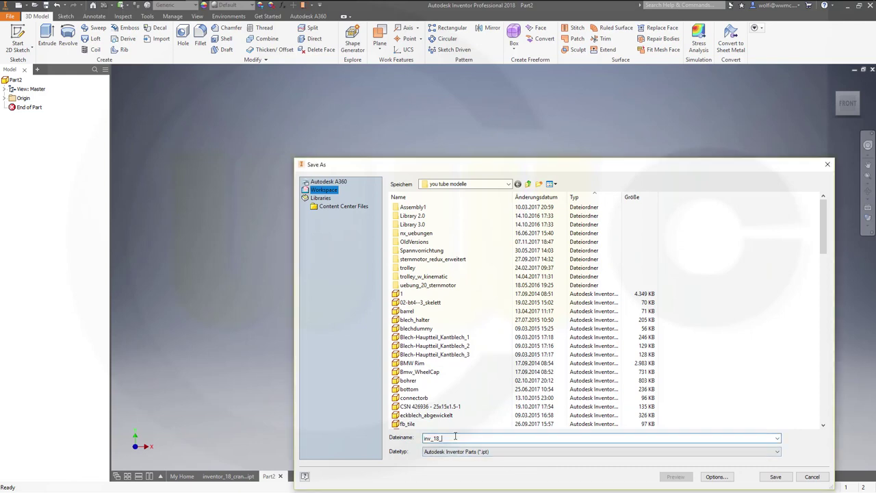
pyautogui.write('compo')
pyautogui.press('Return')
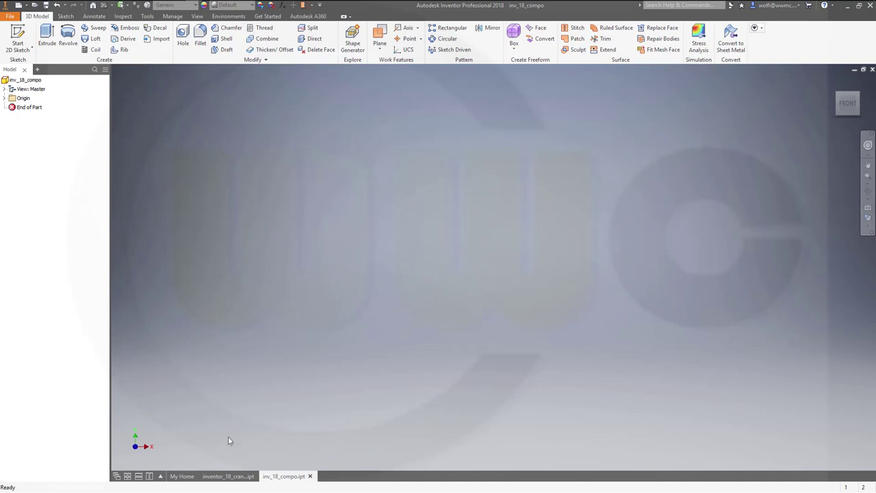
# Examine the general file details and project part number in the iProperties of the crankshaft variant part.
pyautogui.moveTo(230, 478)
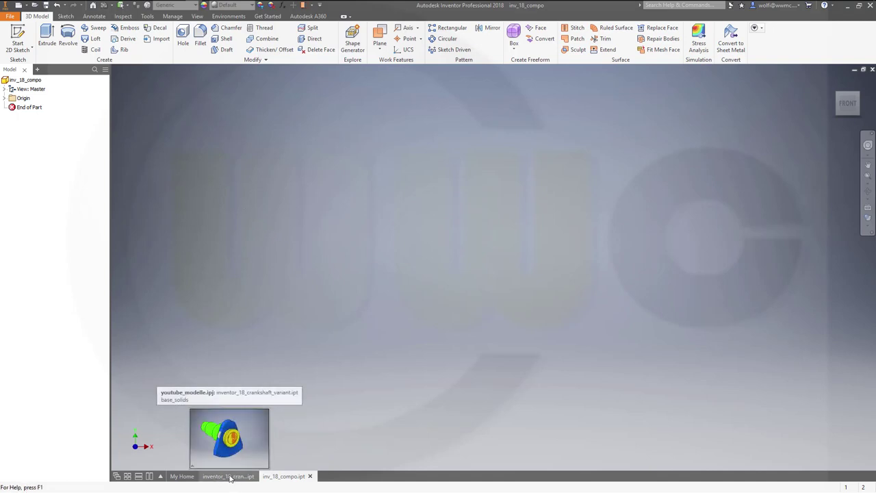
pyautogui.rightClick(230, 478)
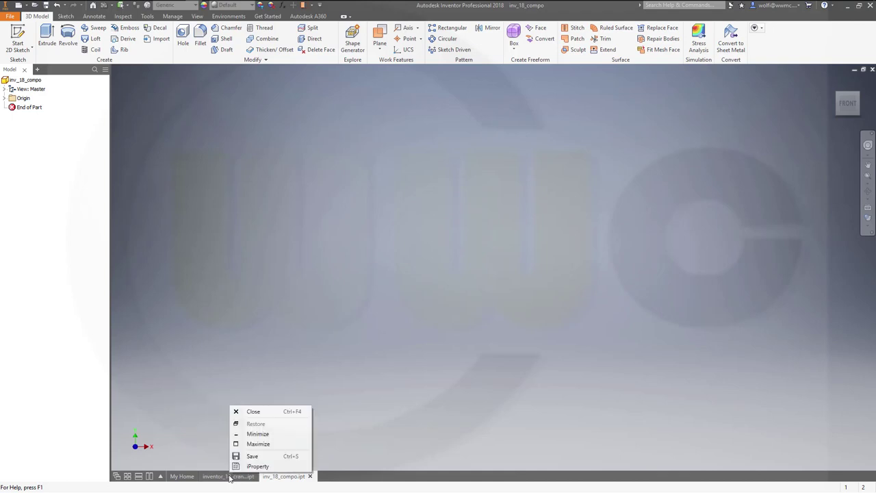
pyautogui.click(258, 466)
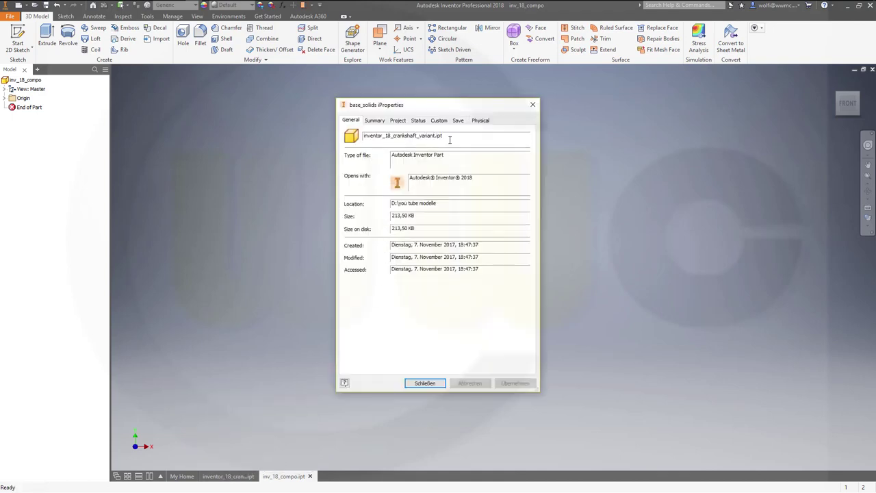
pyautogui.doubleClick(453, 135)
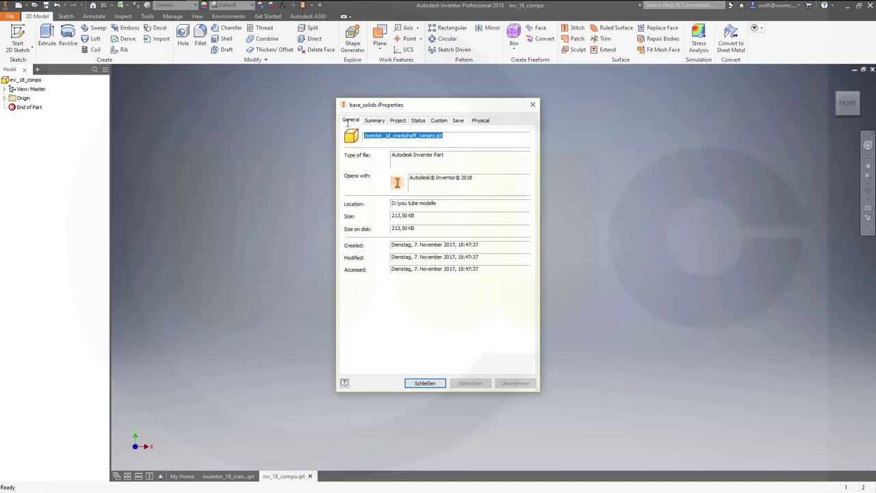
pyautogui.click(423, 136)
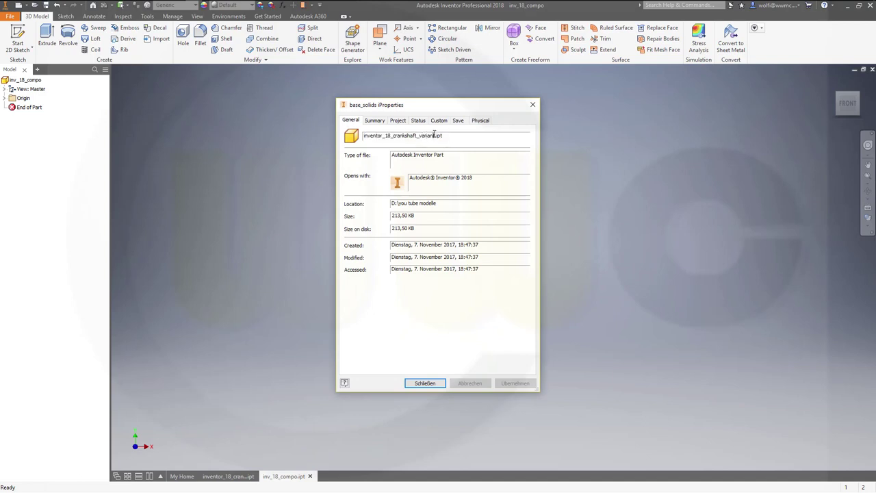
pyautogui.moveTo(434, 135); pyautogui.dragTo(341, 135)
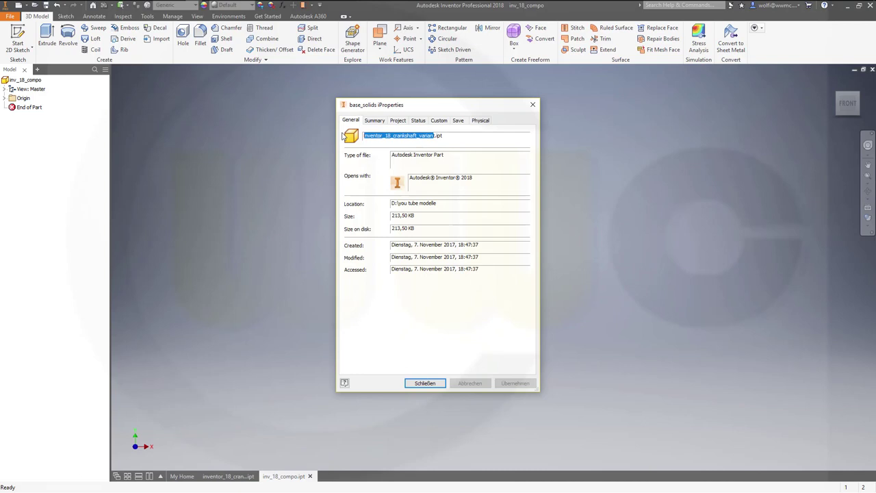
pyautogui.click(375, 121)
pyautogui.click(399, 120)
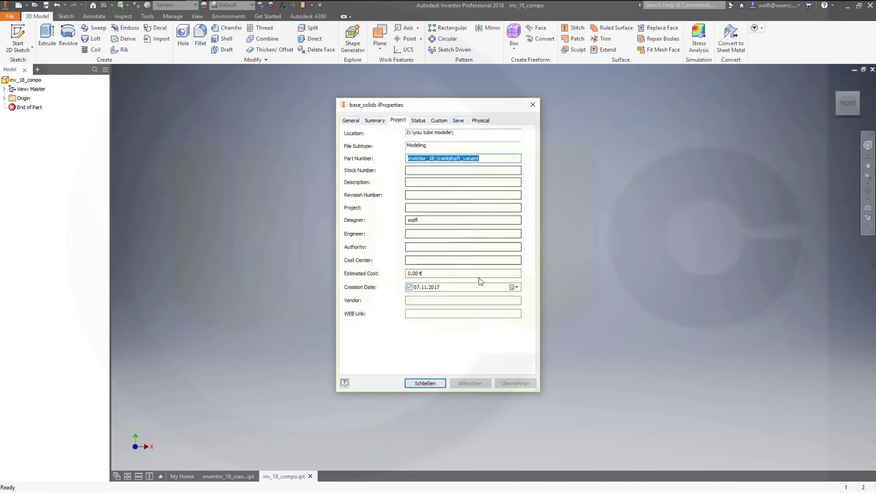
pyautogui.click(434, 385)
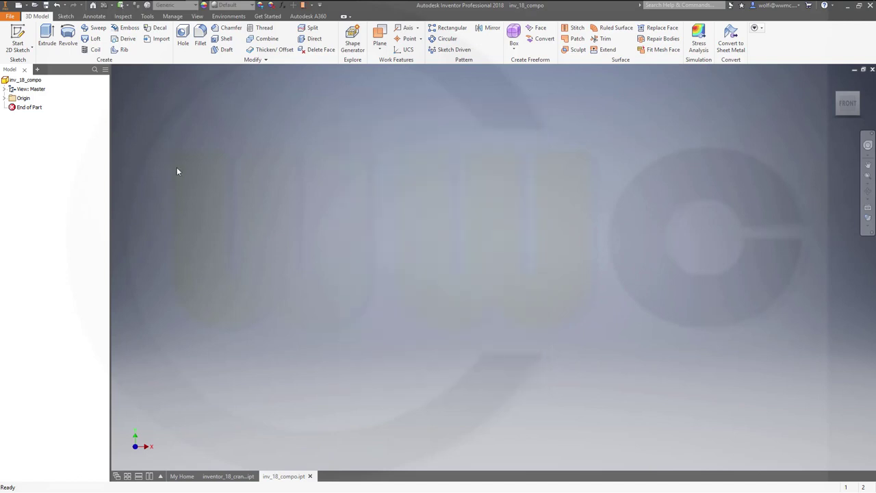
pyautogui.click(11, 16)
pyautogui.moveTo(31, 112)
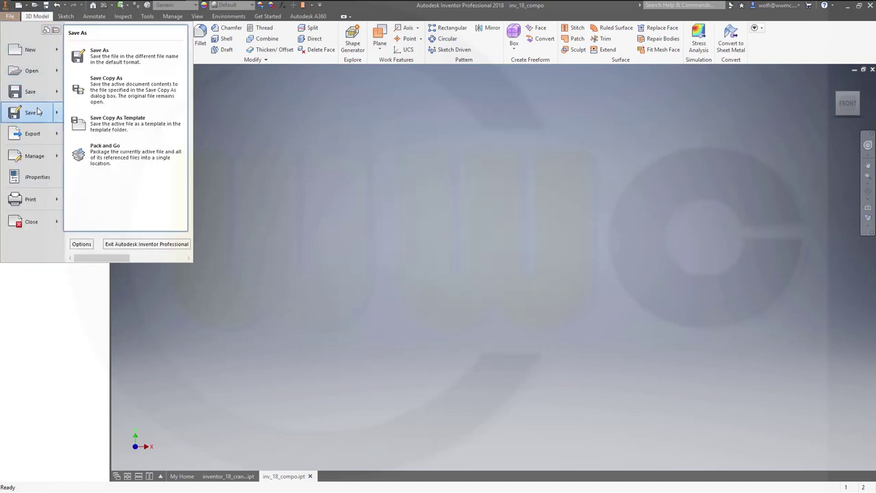
pyautogui.click(119, 63)
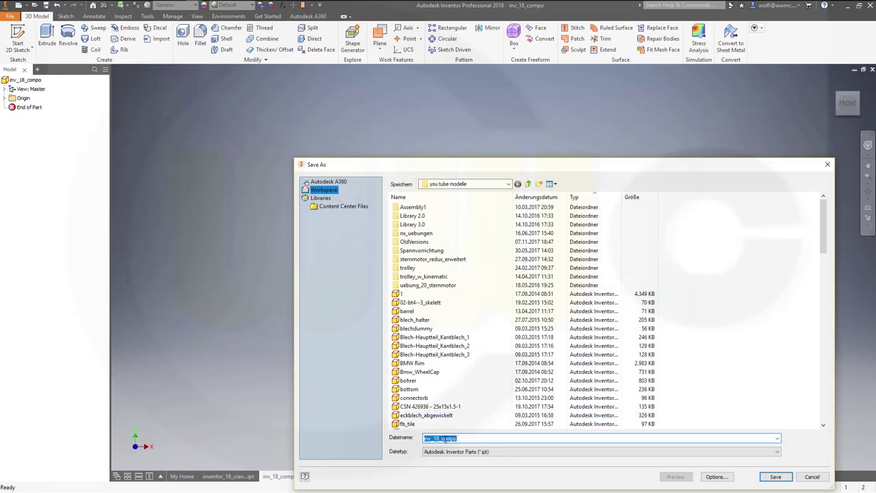
pyautogui.click(444, 439)
pyautogui.moveTo(440, 439); pyautogui.dragTo(457, 439)
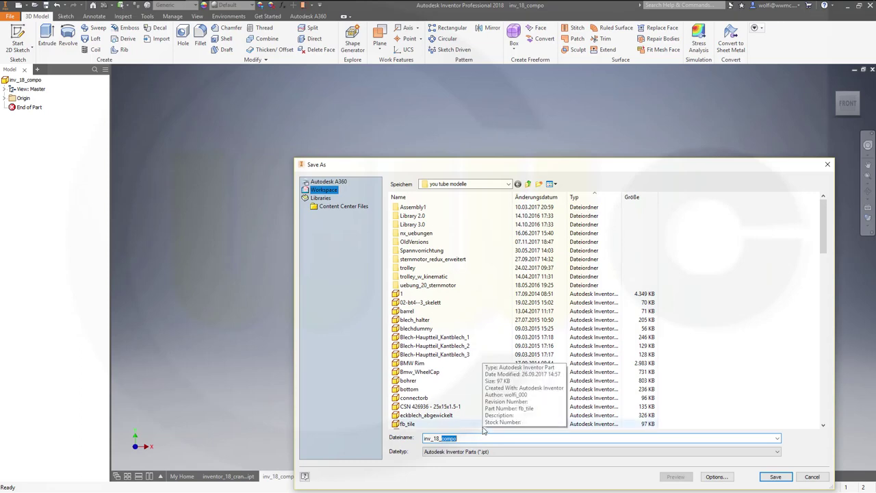
pyautogui.press('Escape')
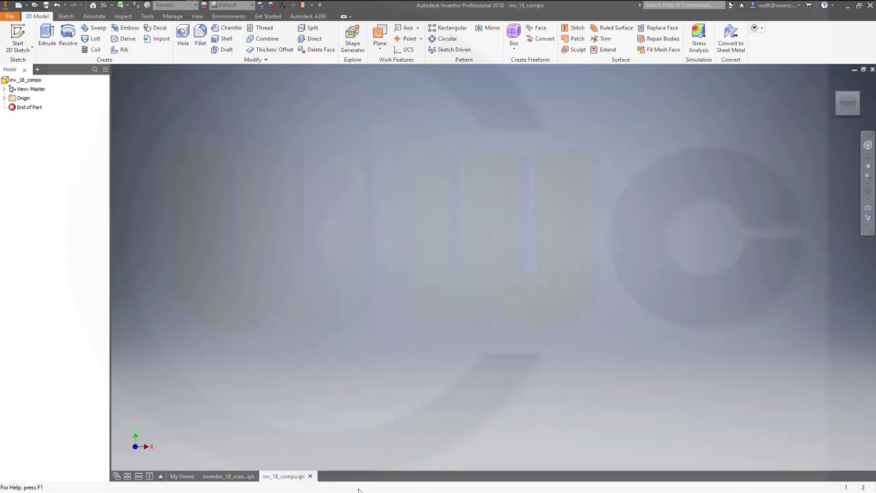
# Save the crankshaft variant part under the new file name inventor_18_base_solids in the you tube modelle folder.
pyautogui.click(233, 477)
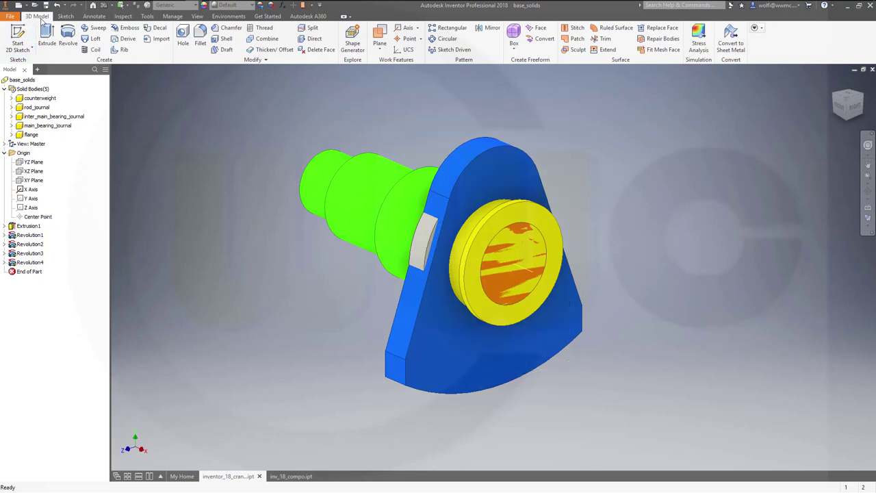
pyautogui.click(11, 17)
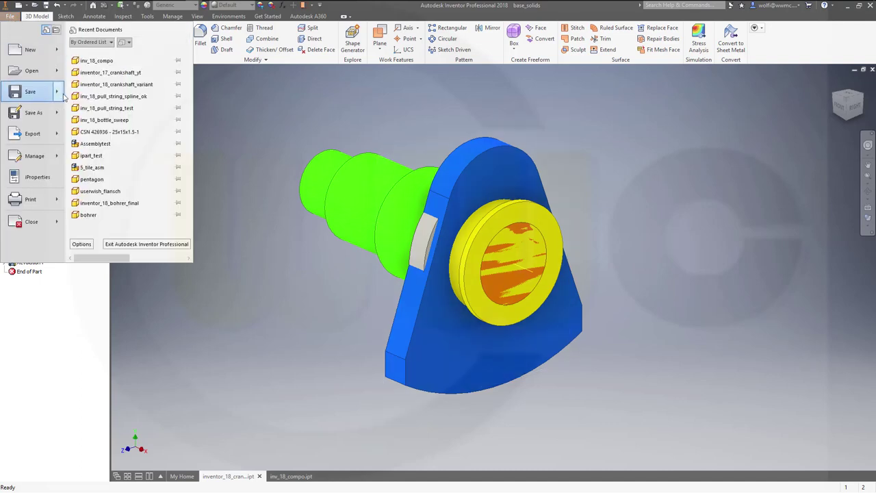
pyautogui.click(46, 115)
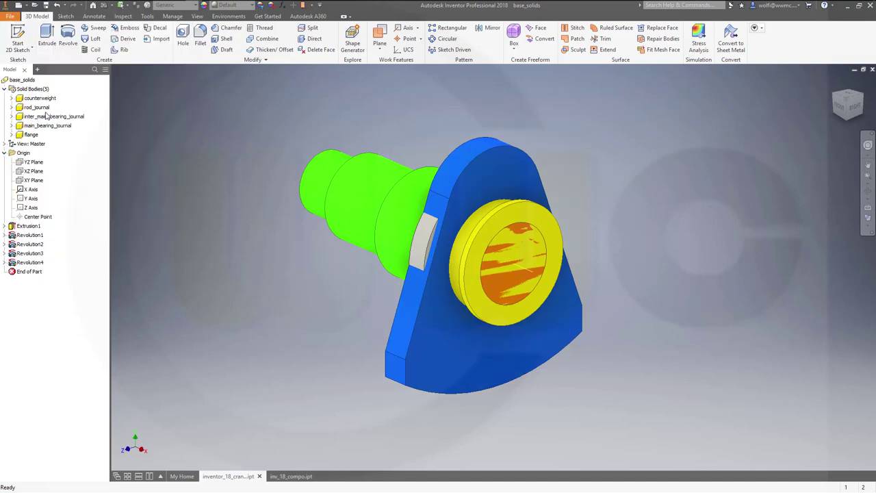
pyautogui.click(11, 18)
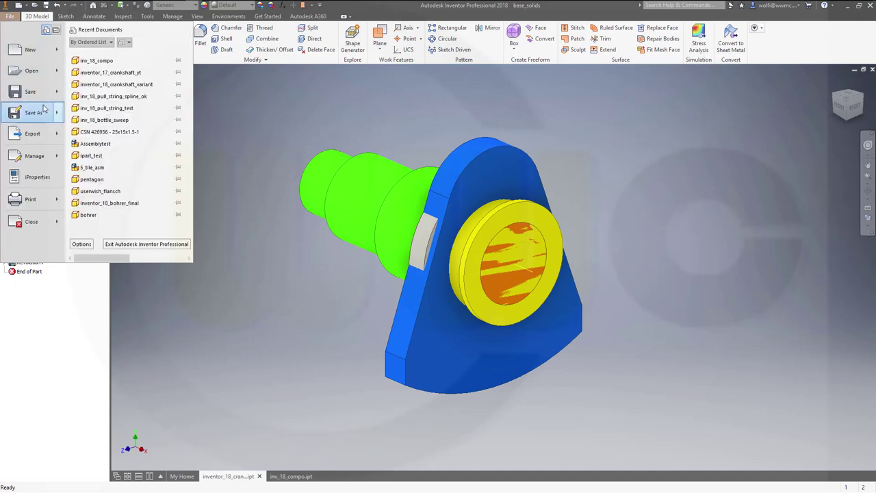
pyautogui.moveTo(52, 113)
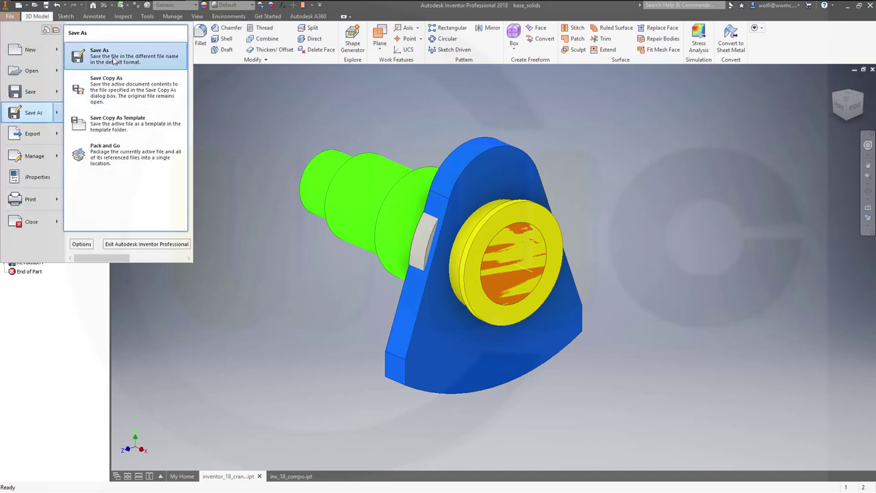
pyautogui.click(103, 55)
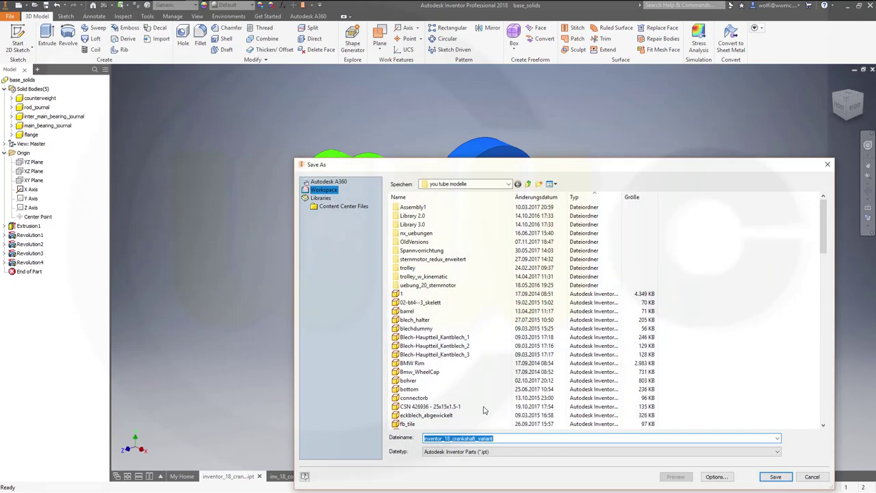
pyautogui.click(500, 438)
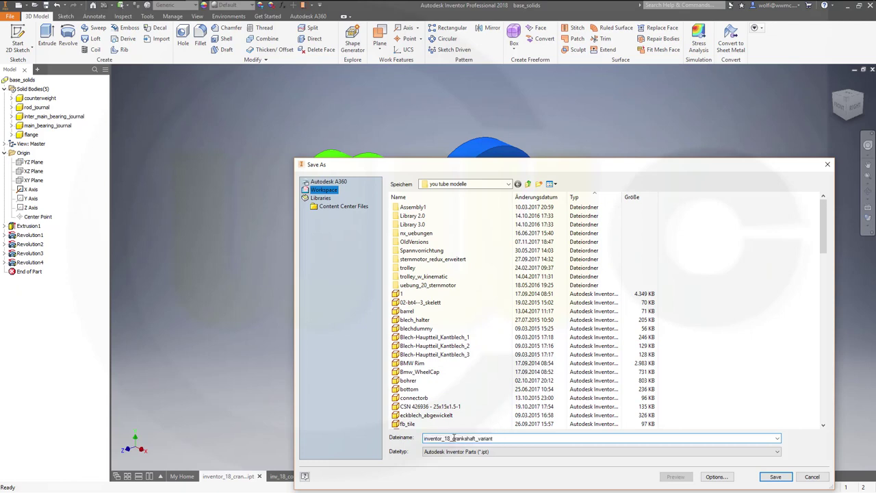
pyautogui.moveTo(453, 438); pyautogui.dragTo(529, 436)
pyautogui.write('base')
pyautogui.press('Return')
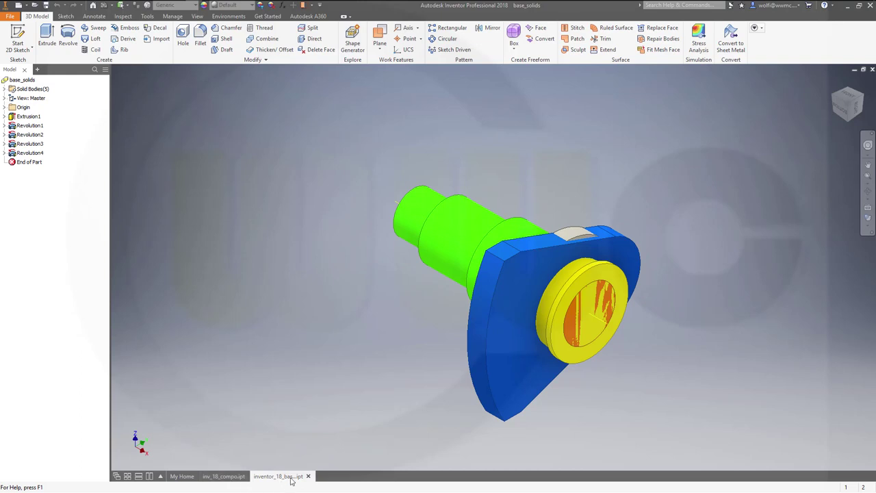
# Derive all five solid bodies of inventor_18_base_solids into the inv_18_compo part as separate solids.
pyautogui.moveTo(264, 477)
pyautogui.click(236, 479)
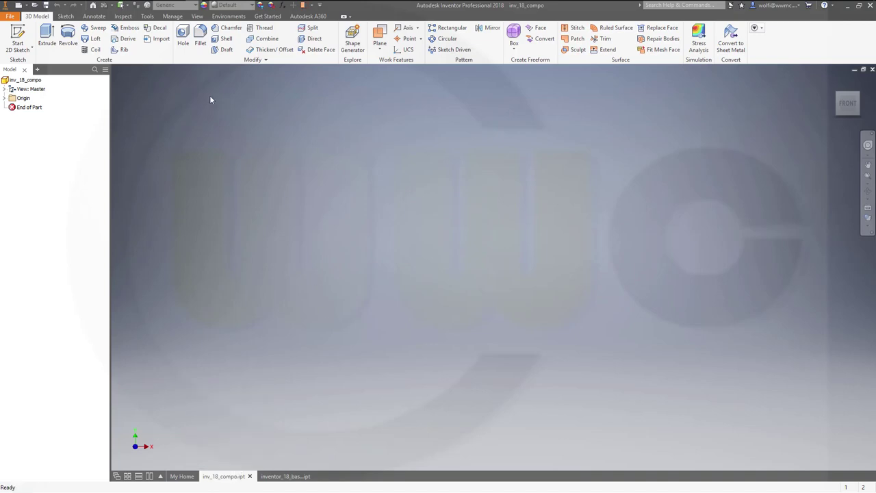
pyautogui.click(124, 38)
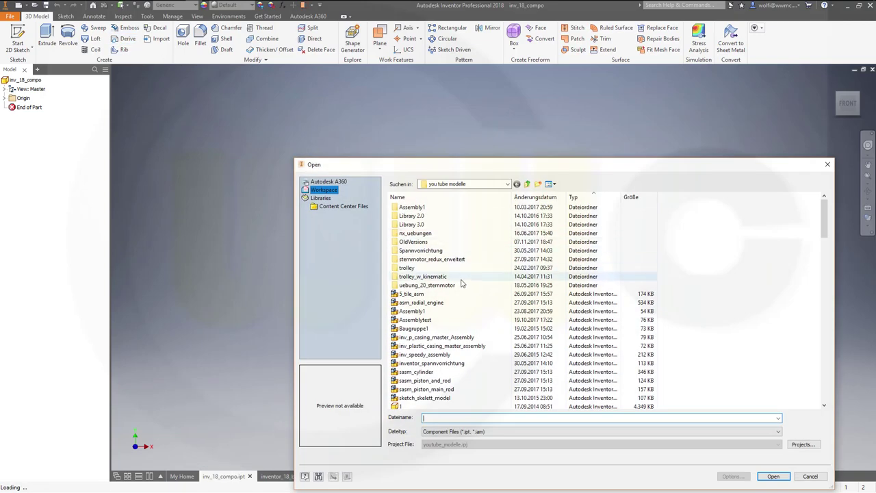
pyautogui.click(533, 198)
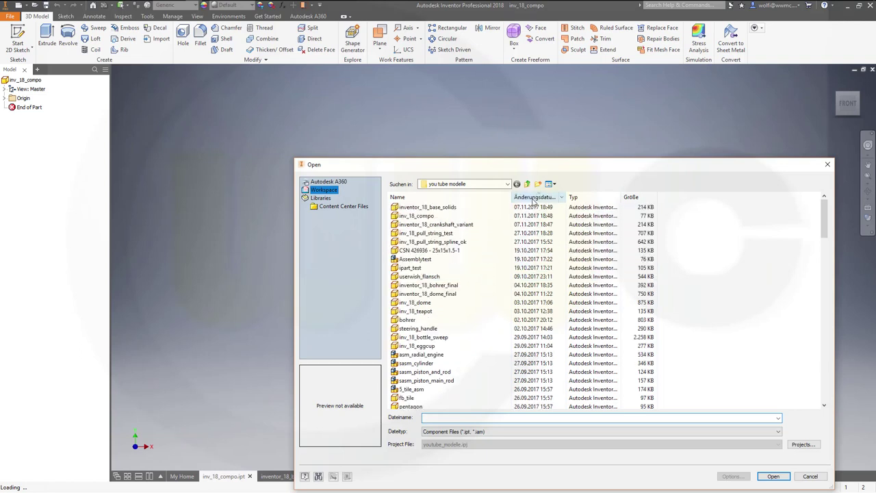
pyautogui.click(430, 207)
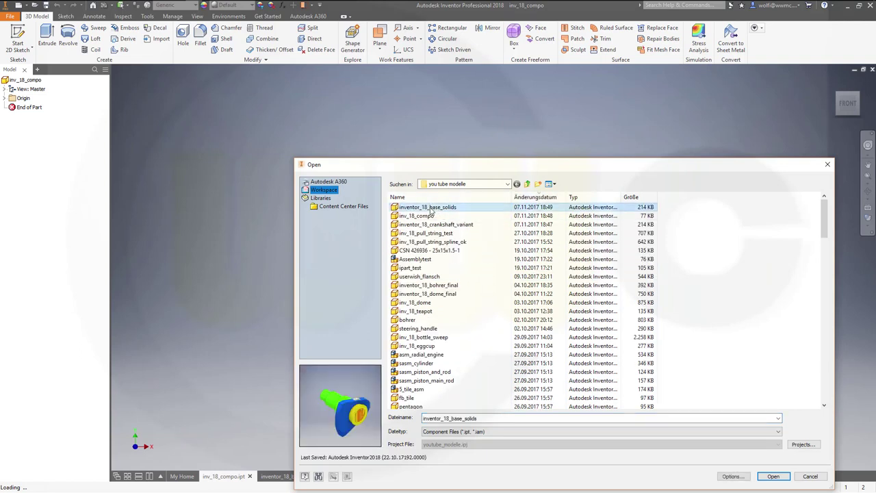
pyautogui.click(771, 477)
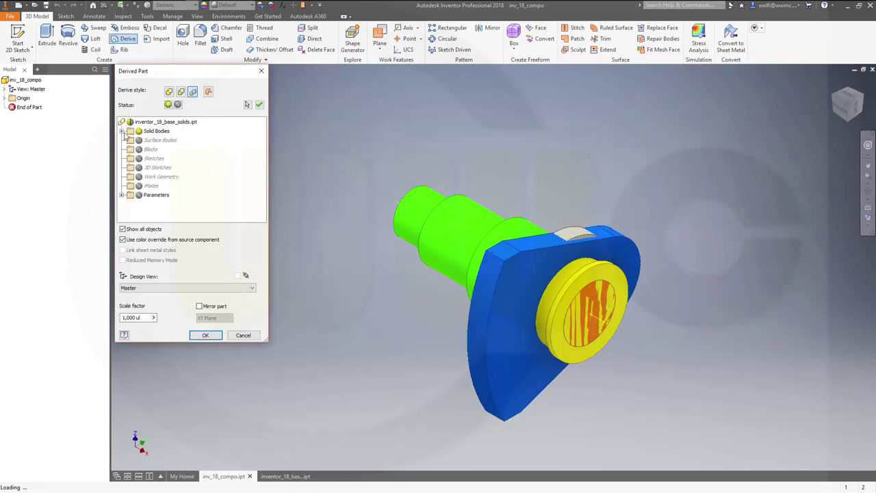
pyautogui.click(121, 131)
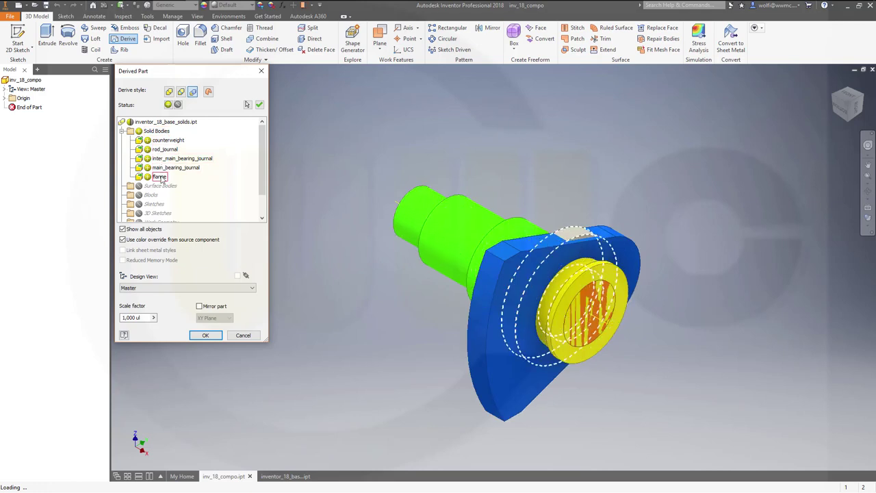
pyautogui.click(203, 335)
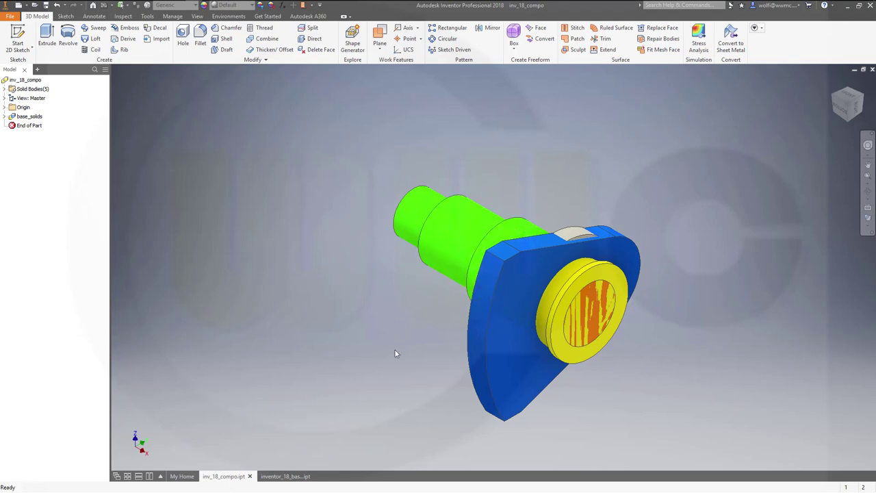
# Compare the derived bodies in inv_18_compo with the source part inventor_18_base_solids.
pyautogui.click(278, 477)
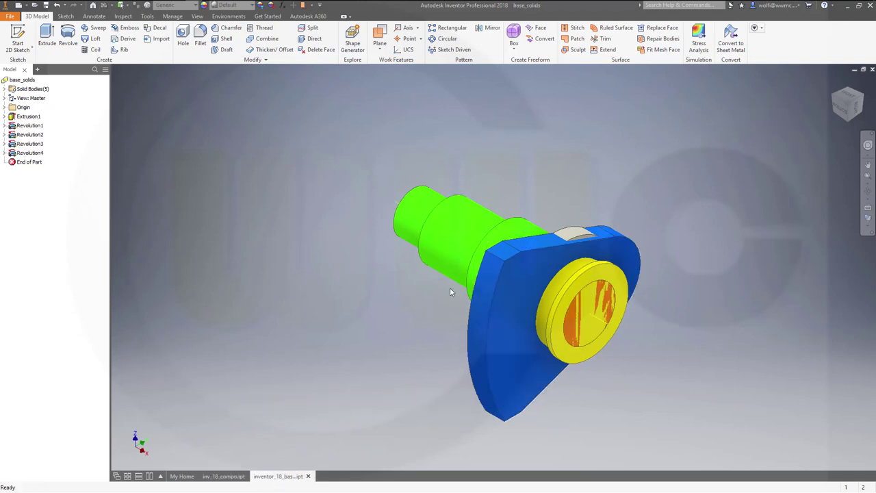
pyautogui.click(223, 476)
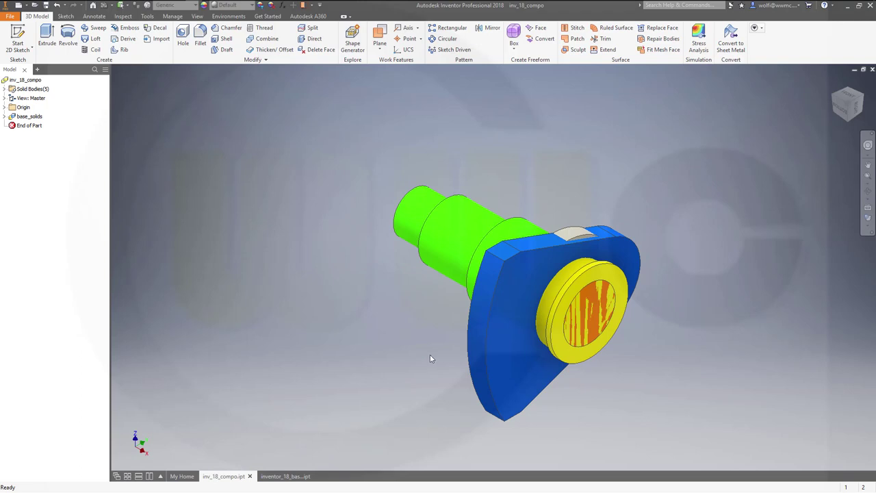
pyautogui.click(278, 477)
pyautogui.click(224, 476)
pyautogui.keyDown('shift'); pyautogui.moveTo(420, 373); pyautogui.dragTo(445, 405, button='middle'); pyautogui.keyUp('shift')
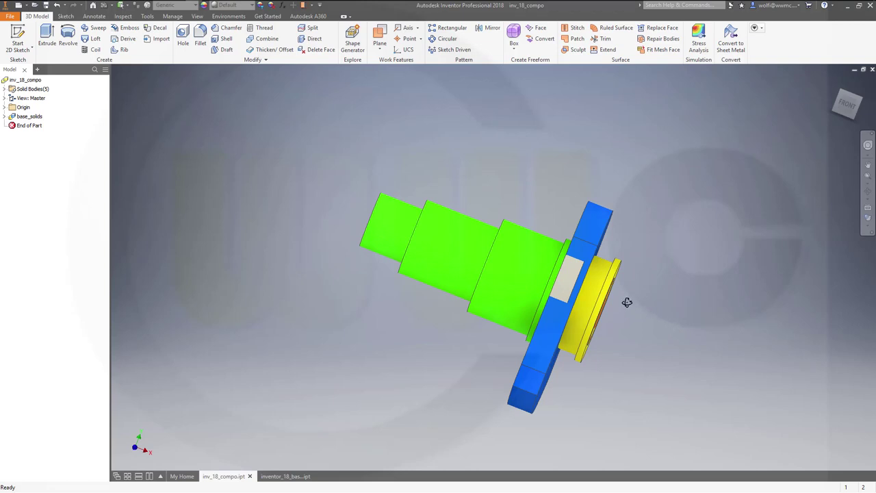
pyautogui.keyDown('shift'); pyautogui.moveTo(626, 299); pyautogui.dragTo(664, 325, button='middle'); pyautogui.keyUp('shift')
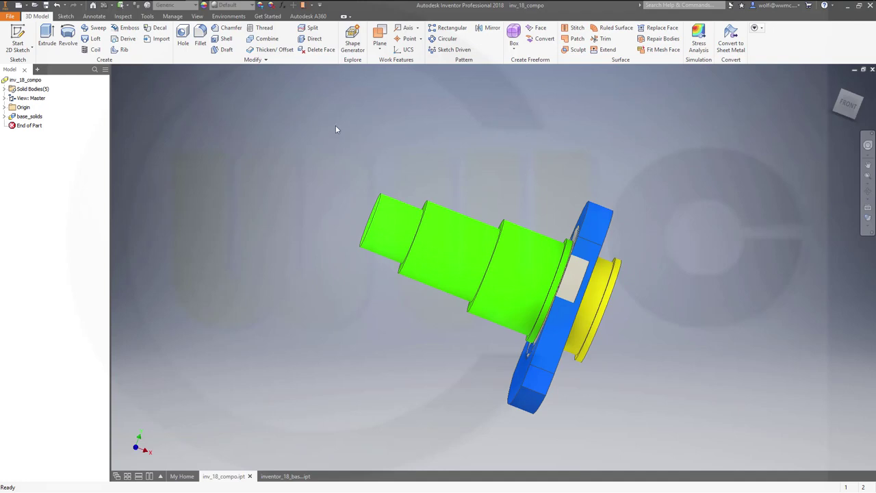
pyautogui.click(267, 61)
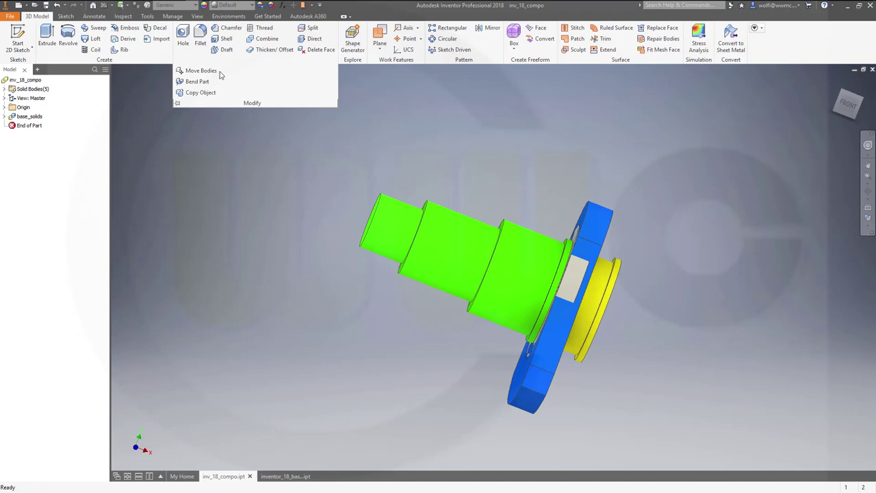
pyautogui.click(198, 71)
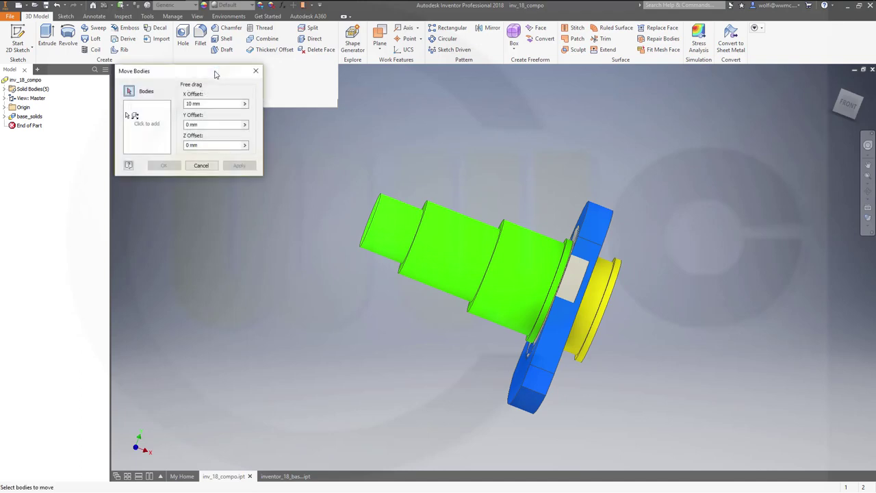
pyautogui.click(201, 166)
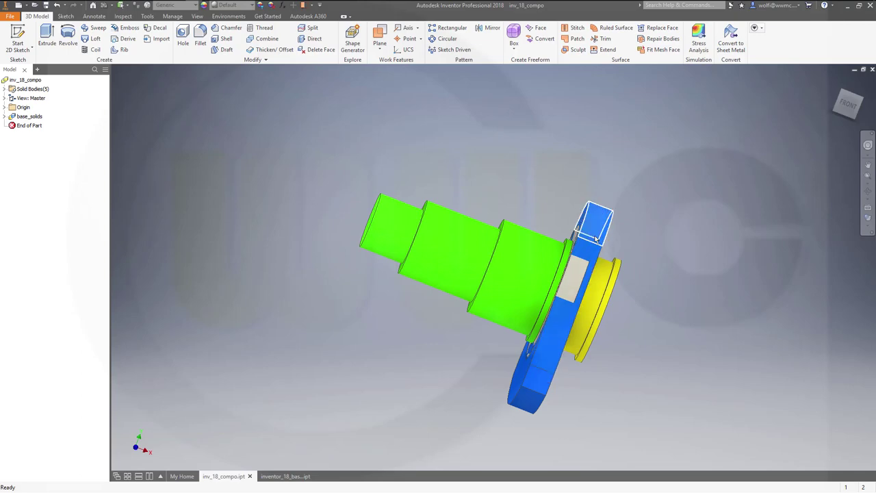
# Derive inventor_18_base_solids into inv_18_compo a second time, including only the counterweight body and excluding the three journals and the flange.
pyautogui.click(124, 42)
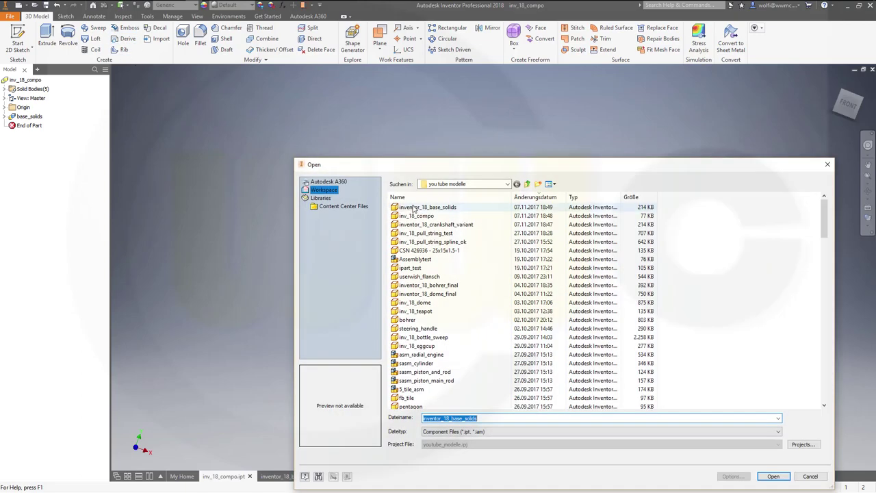
pyautogui.click(412, 208)
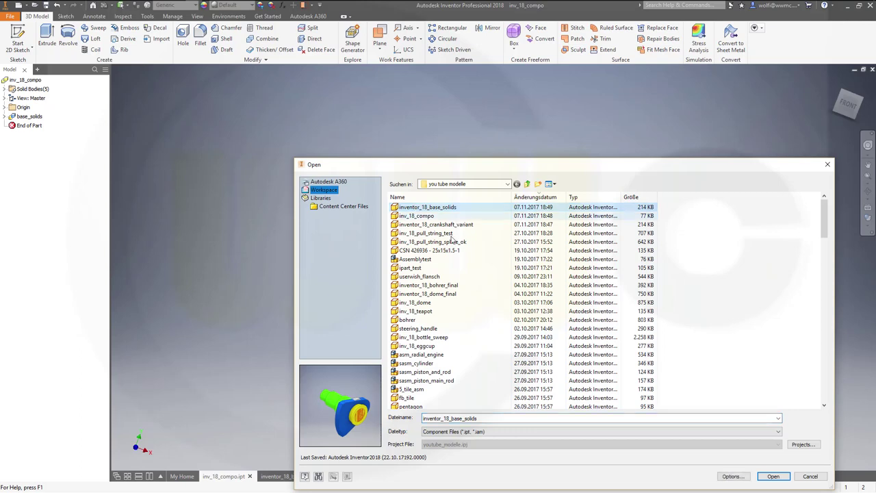
pyautogui.click(774, 478)
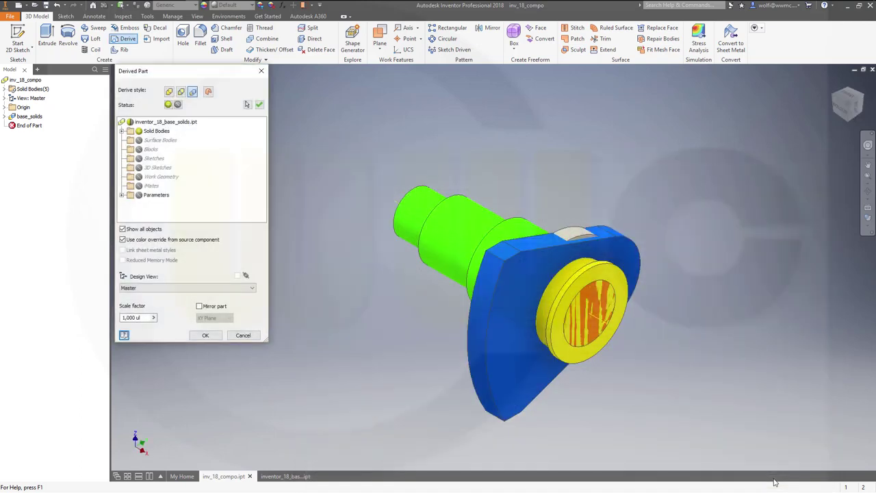
pyautogui.click(122, 131)
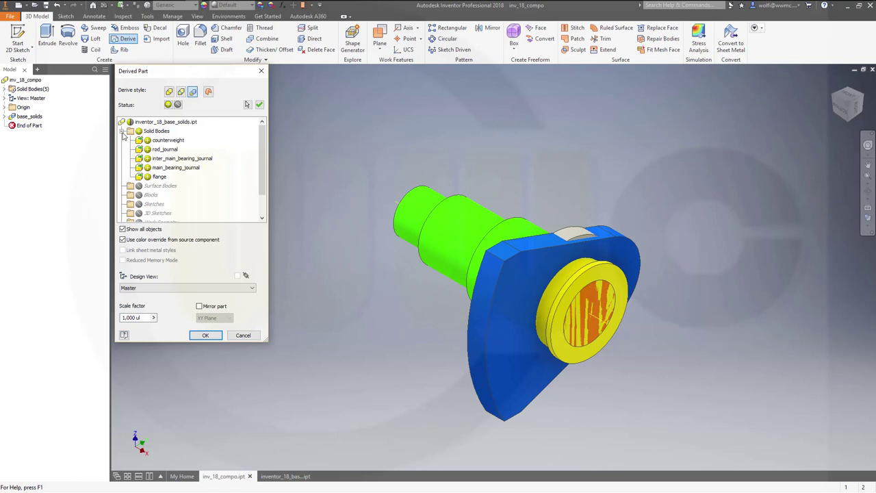
pyautogui.click(161, 149)
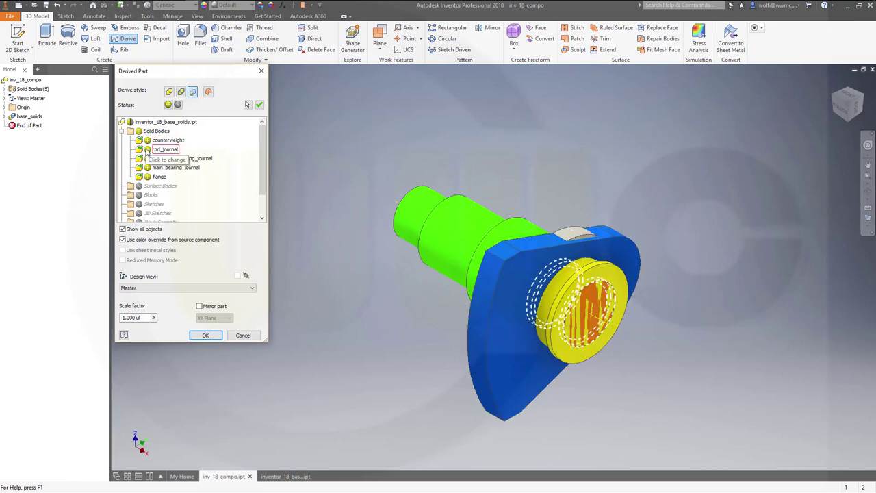
pyautogui.click(150, 159)
pyautogui.click(151, 168)
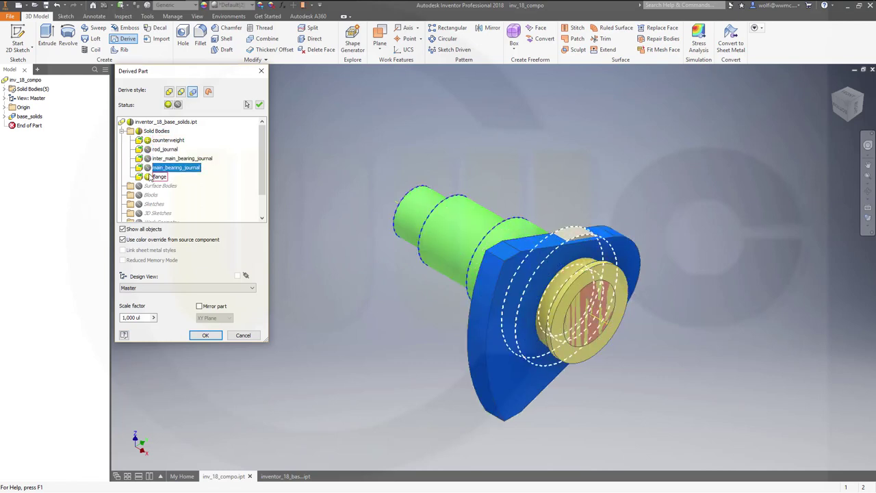
pyautogui.click(153, 177)
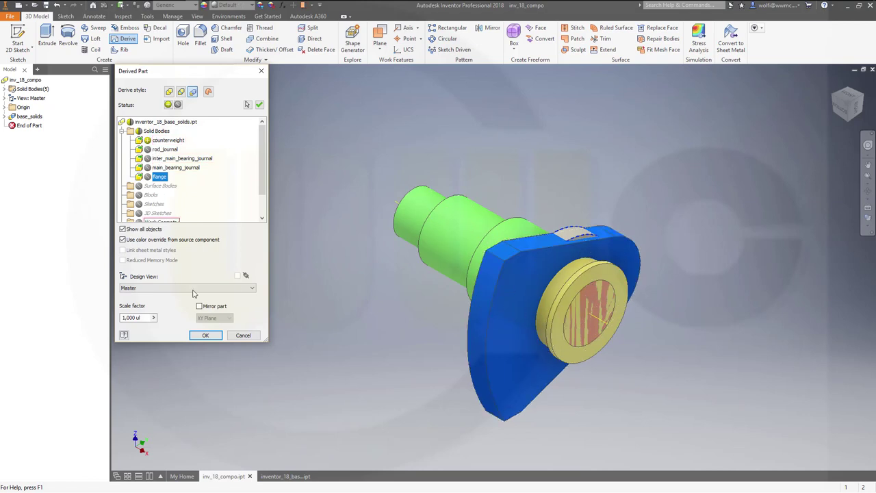
pyautogui.click(208, 336)
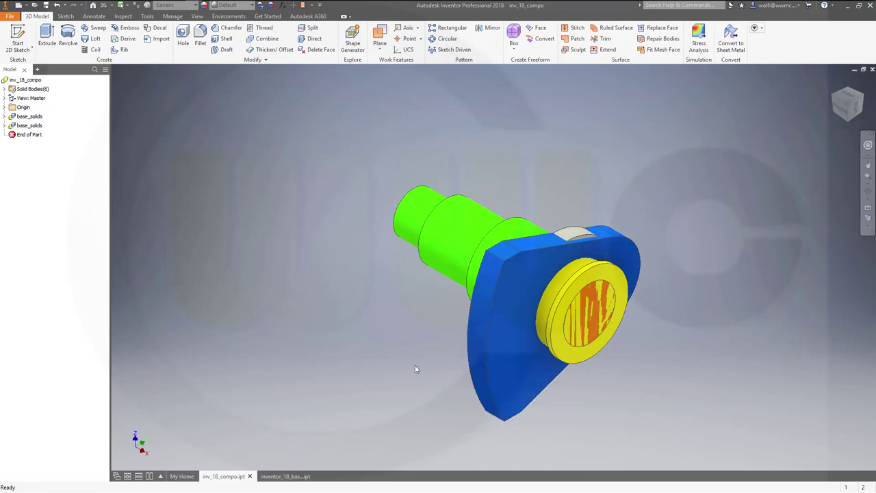
pyautogui.keyDown('shift'); pyautogui.moveTo(325, 340); pyautogui.dragTo(354, 353, button='middle'); pyautogui.keyUp('shift')
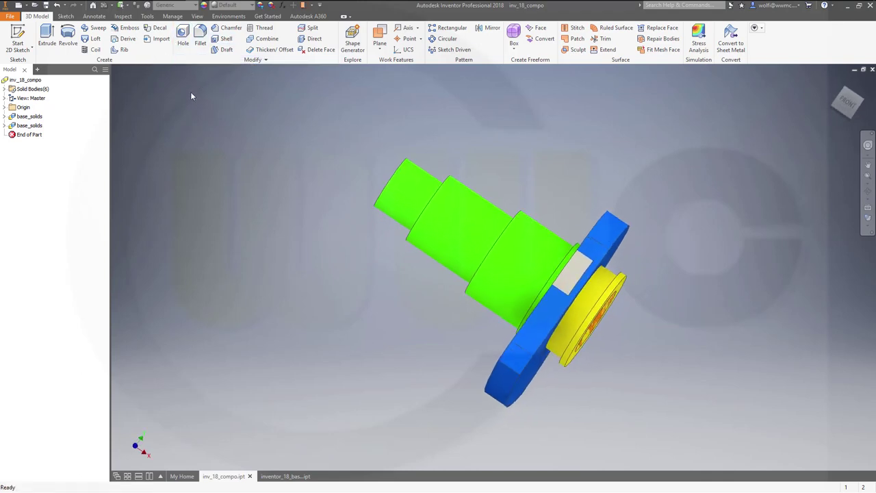
pyautogui.click(265, 60)
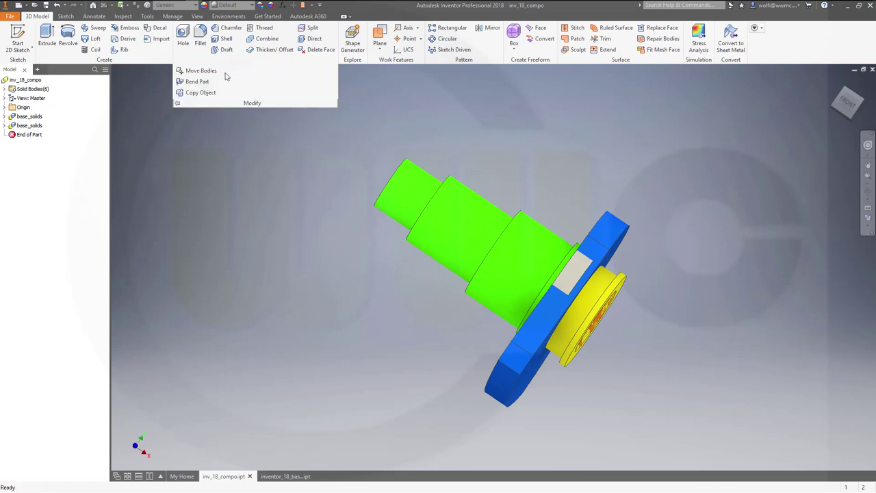
pyautogui.click(200, 70)
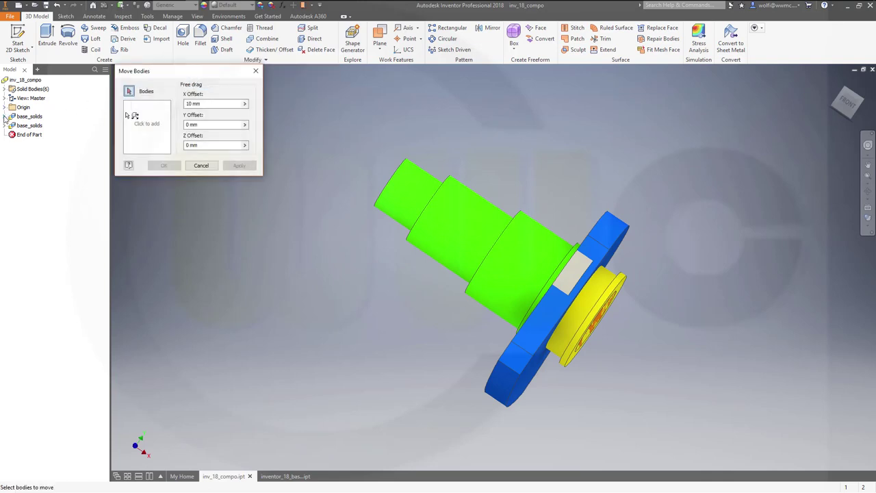
pyautogui.click(4, 117)
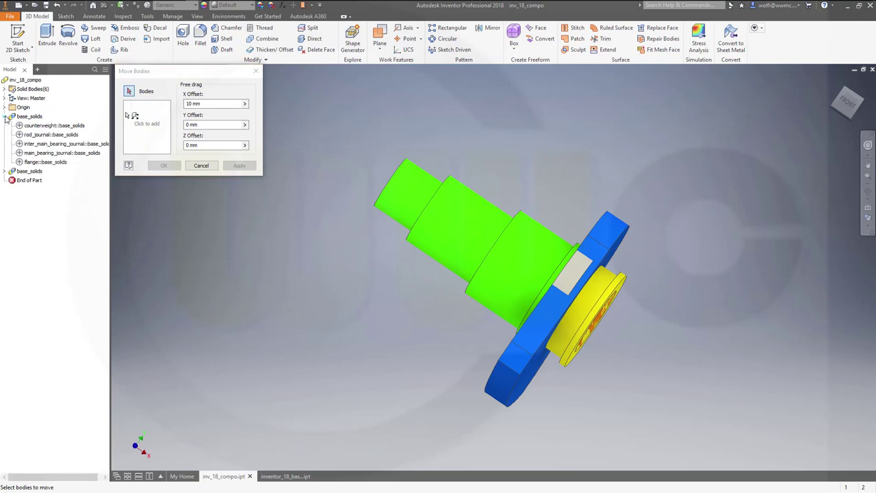
pyautogui.click(5, 171)
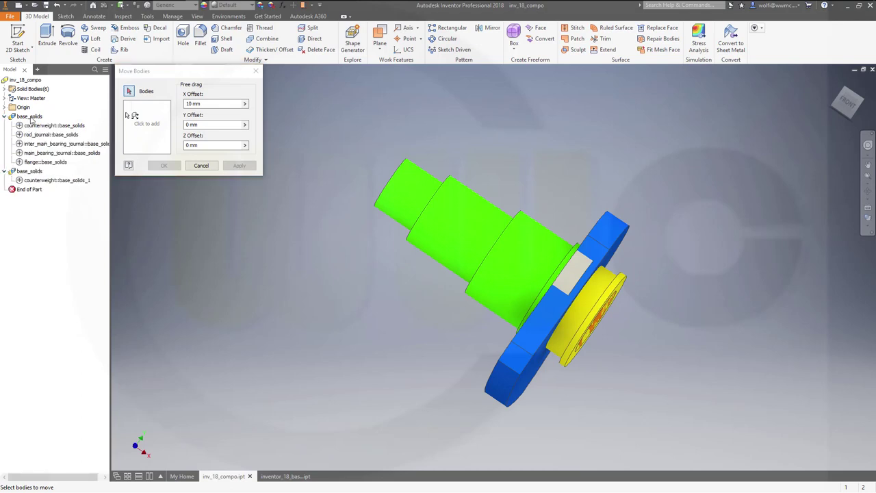
pyautogui.click(5, 89)
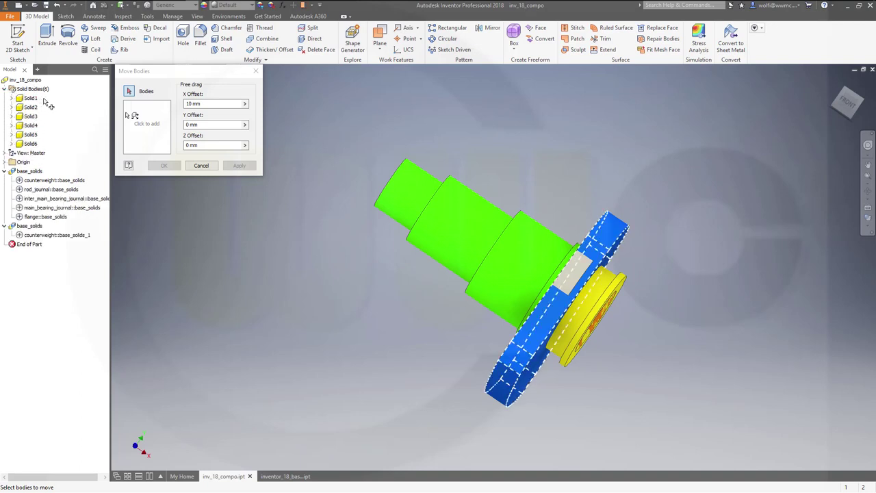
pyautogui.click(202, 165)
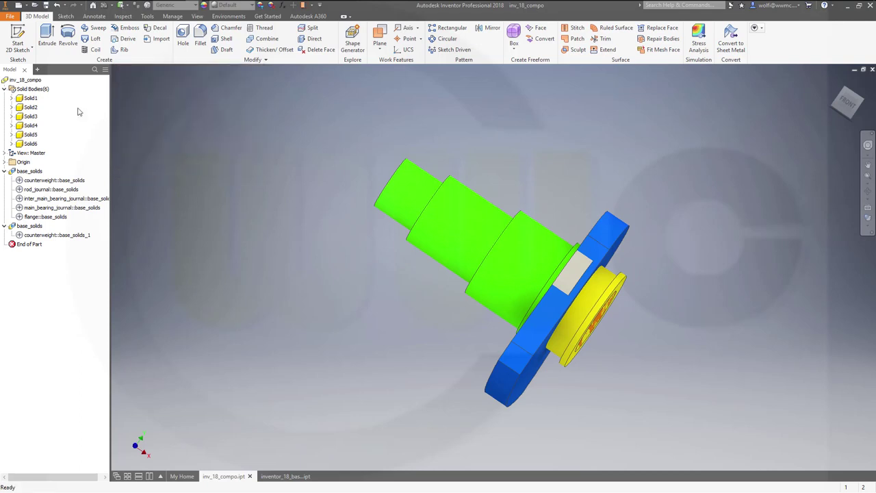
# Rename the solid body Solid1 as cw_c1 and Solid2 as rj_c.
pyautogui.click(31, 98)
pyautogui.click(39, 102)
pyautogui.write('cw_c1')
pyautogui.press('Return')
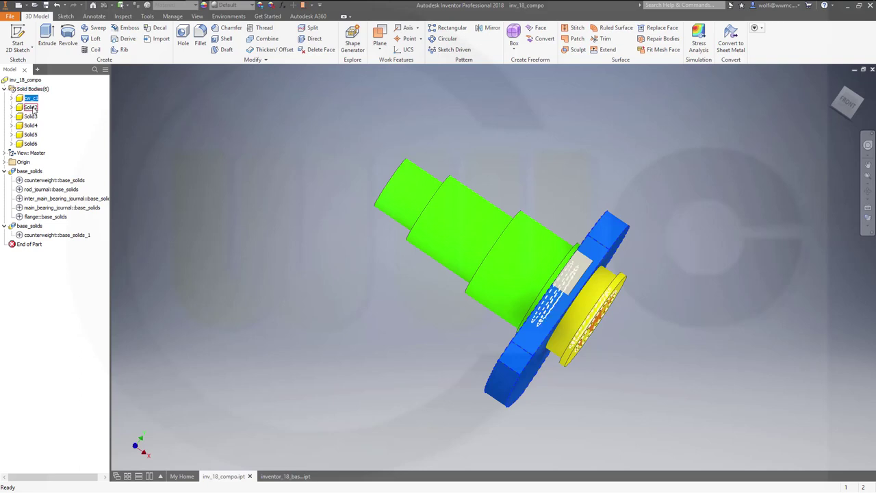
pyautogui.click(30, 108)
pyautogui.click(32, 108)
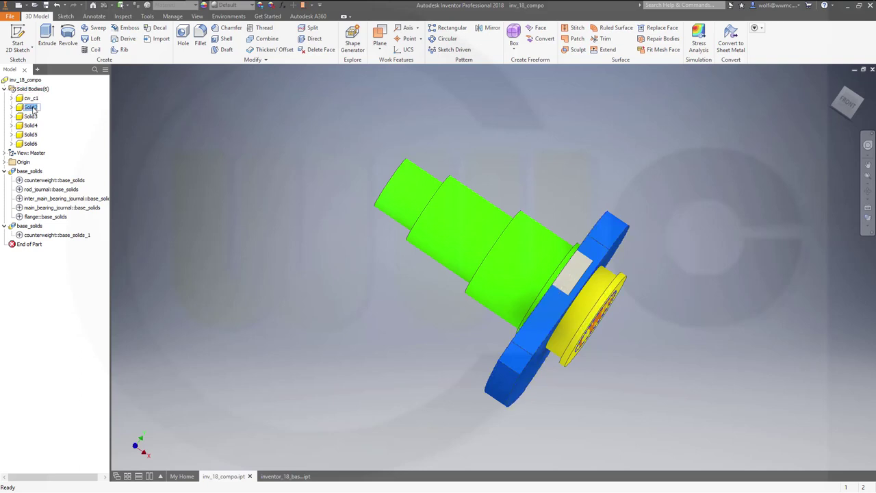
pyautogui.write('rj_c')
pyautogui.press('Return')
# Rename the solid body Solid3 as imbj_c and Solid4 as mbj_.
pyautogui.click(30, 117)
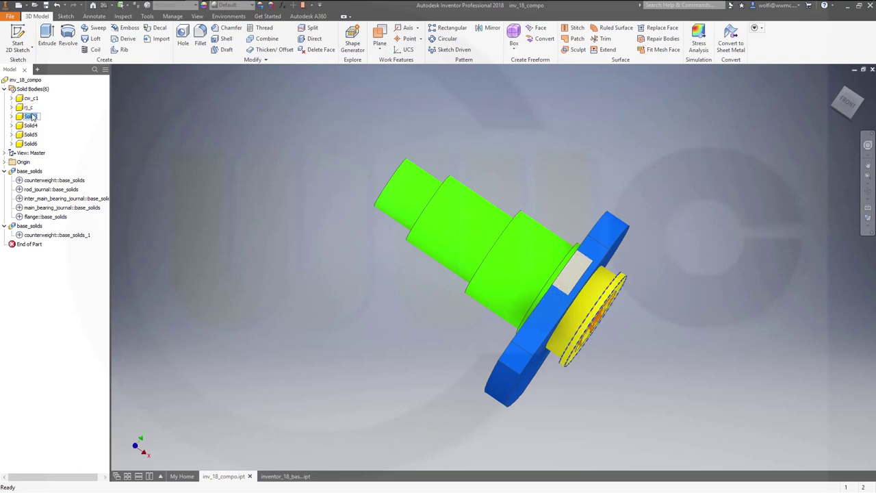
pyautogui.click(33, 117)
pyautogui.write('imbj_c')
pyautogui.press('Return')
pyautogui.click(32, 126)
pyautogui.click(32, 126)
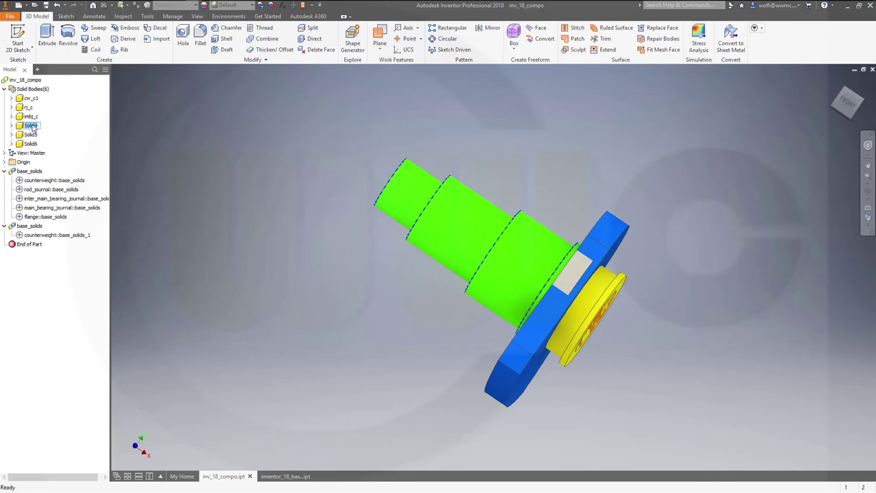
pyautogui.write('mbj')
pyautogui.press('Return')
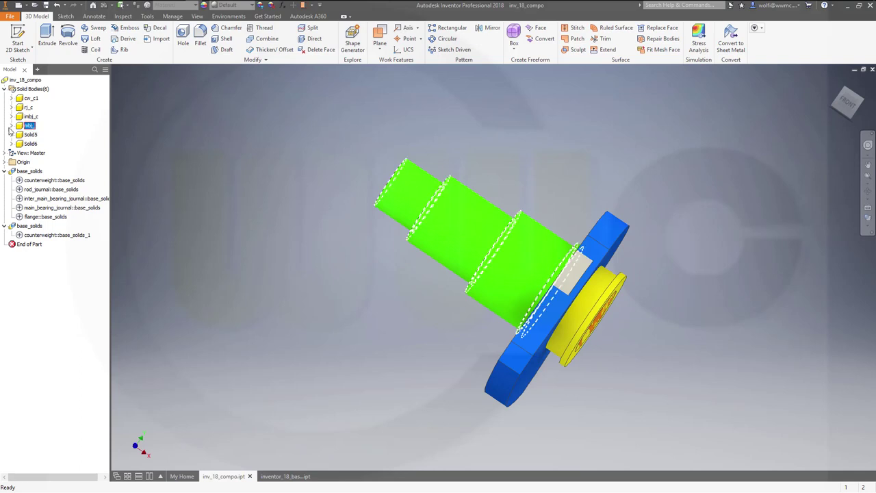
# Rename the solid body Solid5 as flange_c and Solid6 as cw_c2.
pyautogui.click(31, 134)
pyautogui.click(33, 135)
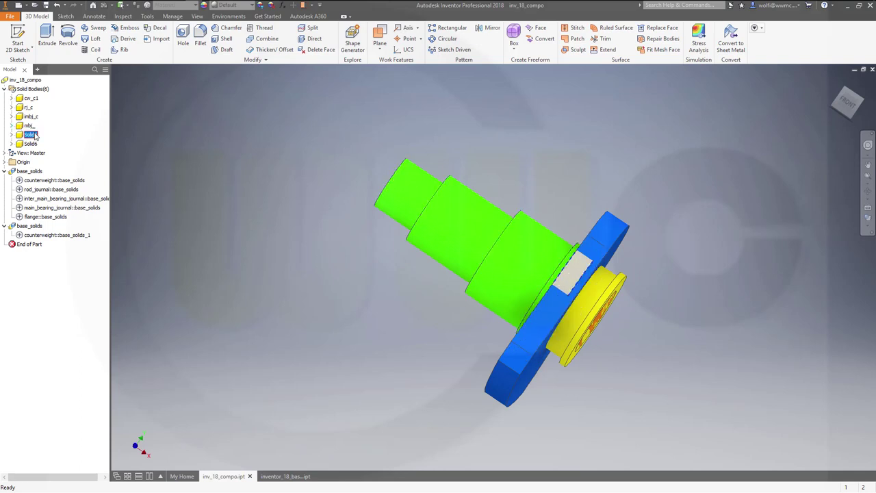
pyautogui.click(35, 136)
pyautogui.write('flange_c')
pyautogui.press('Return')
pyautogui.keyDown('shift'); pyautogui.moveTo(447, 229); pyautogui.dragTo(401, 204, button='middle'); pyautogui.keyUp('shift')
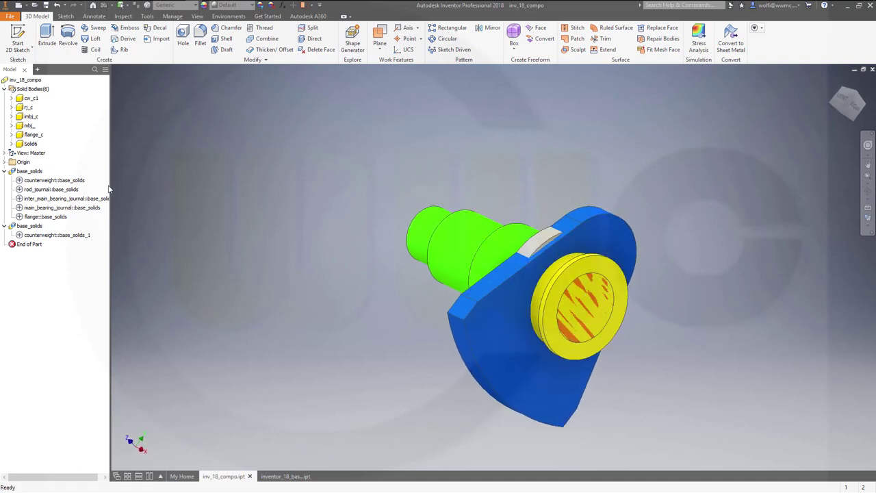
pyautogui.click(30, 143)
pyautogui.click(30, 145)
pyautogui.write('cw_c2')
pyautogui.press('Return')
pyautogui.click(172, 148)
pyautogui.click(4, 171)
# Move the second counterweight body cw_c2 by 60 mm in the X direction.
pyautogui.keyDown('shift'); pyautogui.moveTo(305, 285); pyautogui.dragTo(342, 266, button='middle'); pyautogui.keyUp('shift')
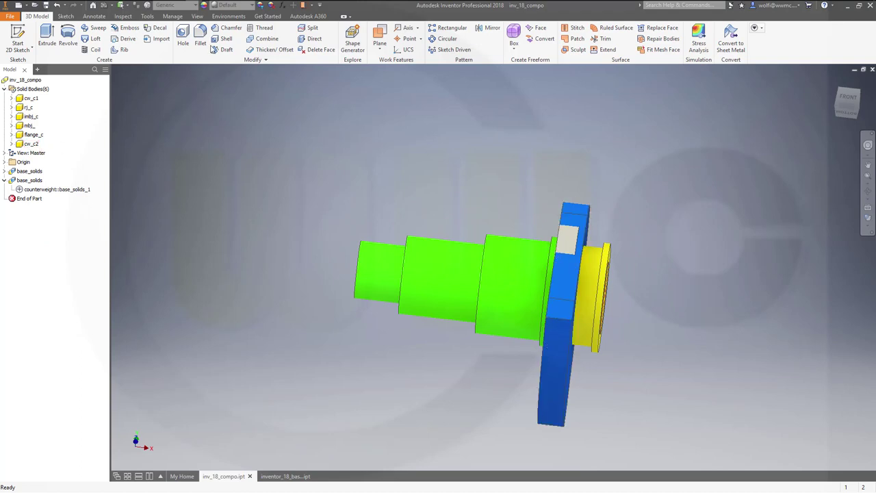
pyautogui.click(267, 60)
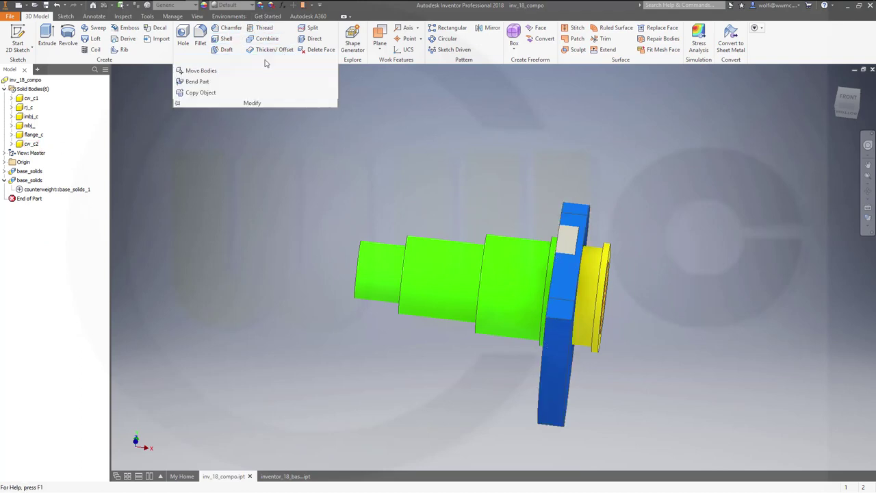
pyautogui.click(197, 72)
pyautogui.click(31, 145)
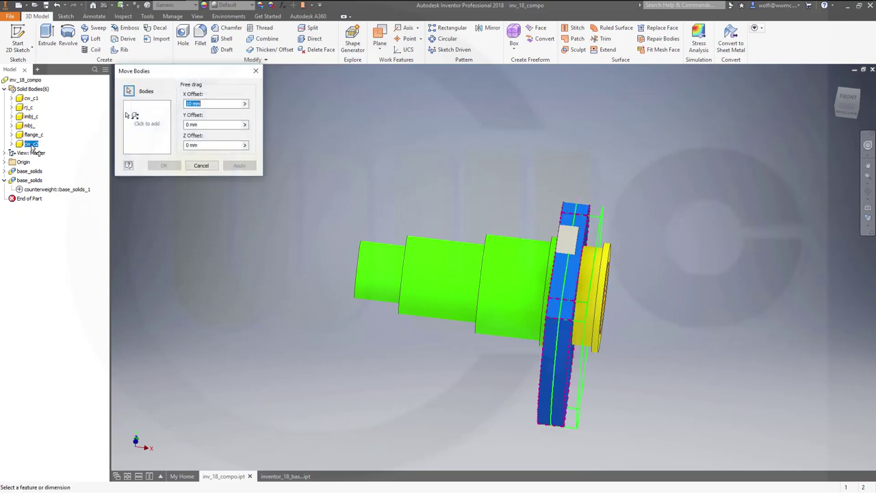
pyautogui.click(212, 103)
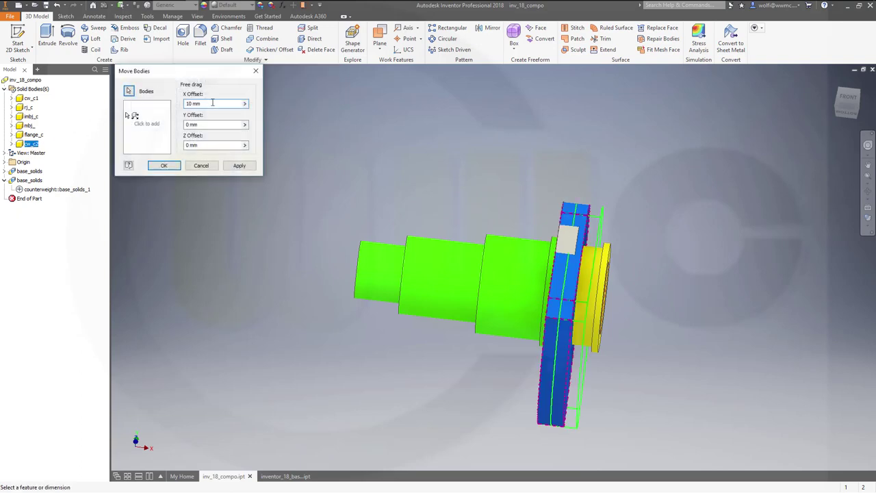
pyautogui.moveTo(213, 102); pyautogui.dragTo(173, 102)
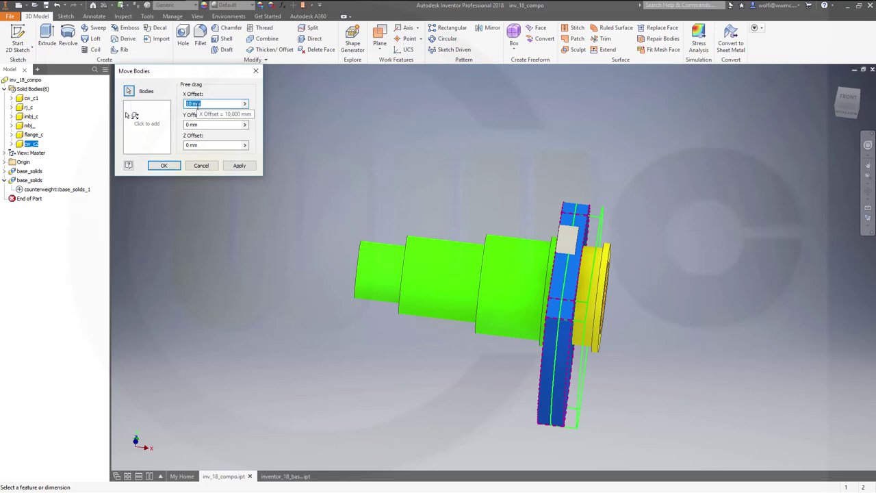
pyautogui.write('60')
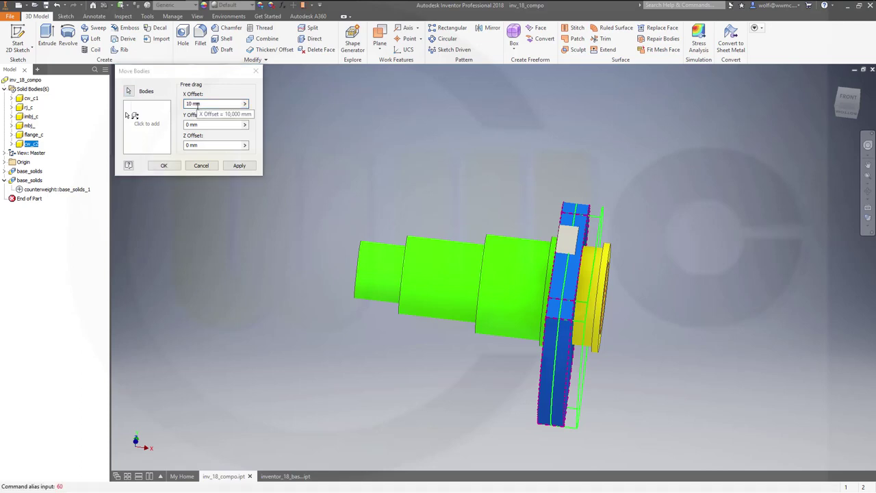
pyautogui.click(228, 104)
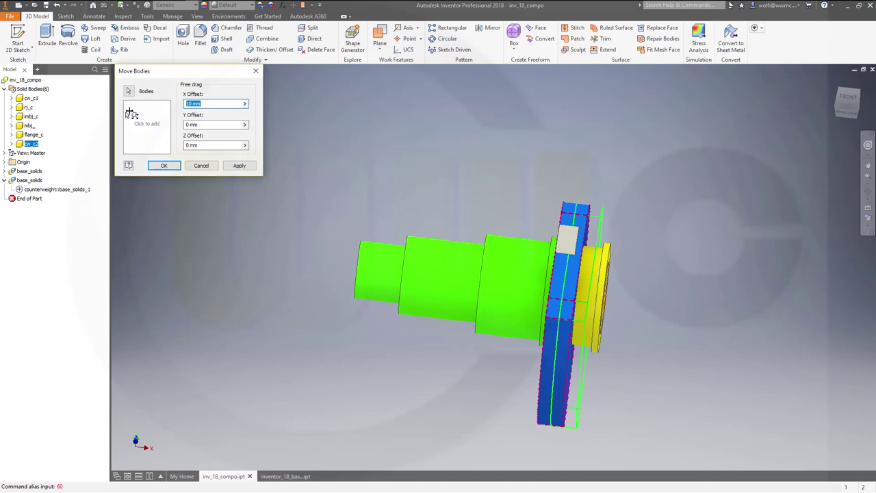
pyautogui.write('60')
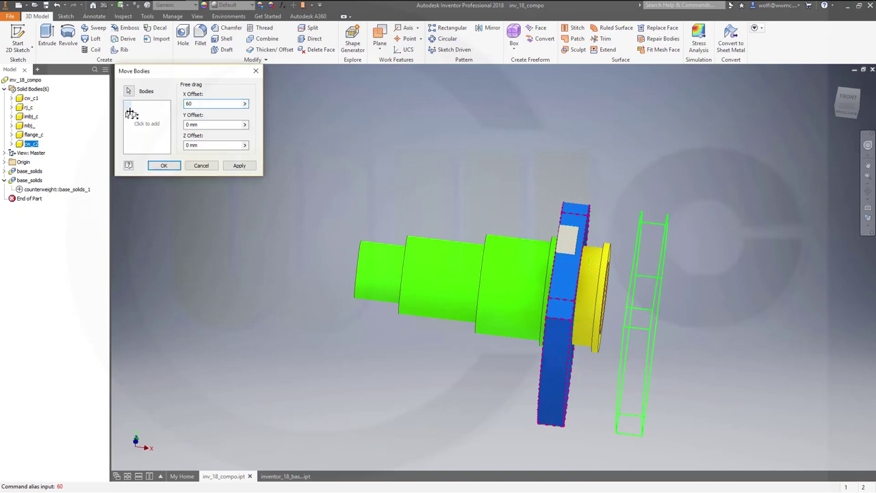
pyautogui.press('Return')
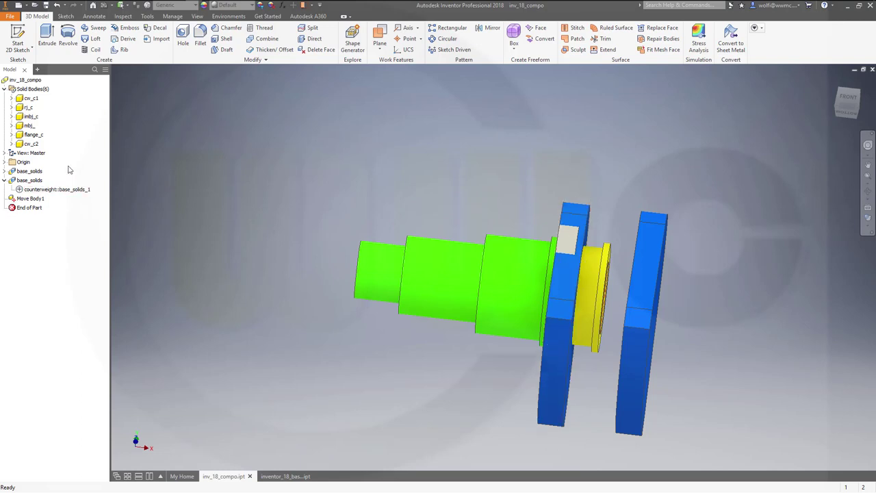
# Move the rod journal body rj_c by 20 mm in the X direction.
pyautogui.click(29, 107)
pyautogui.click(29, 110)
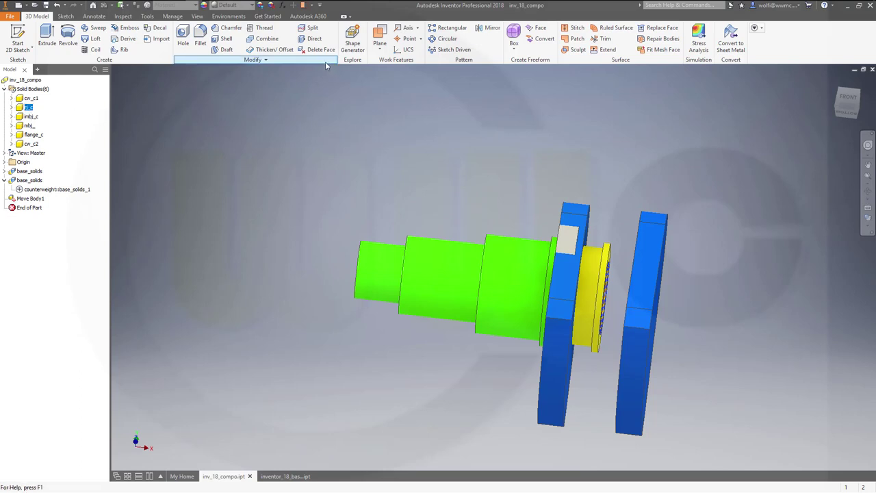
pyautogui.click(266, 60)
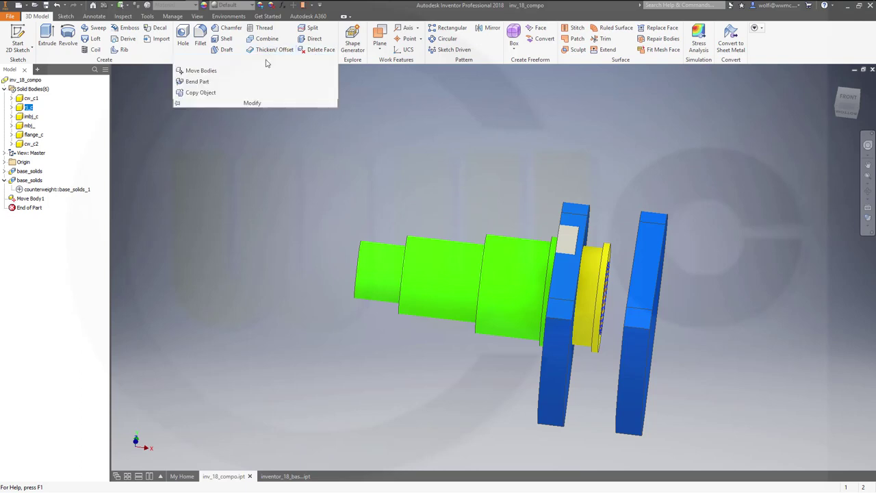
pyautogui.click(209, 71)
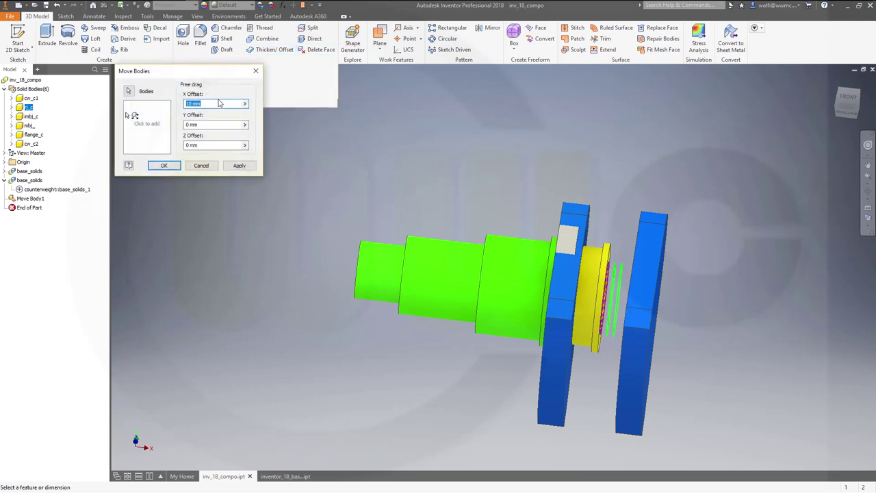
pyautogui.write('20')
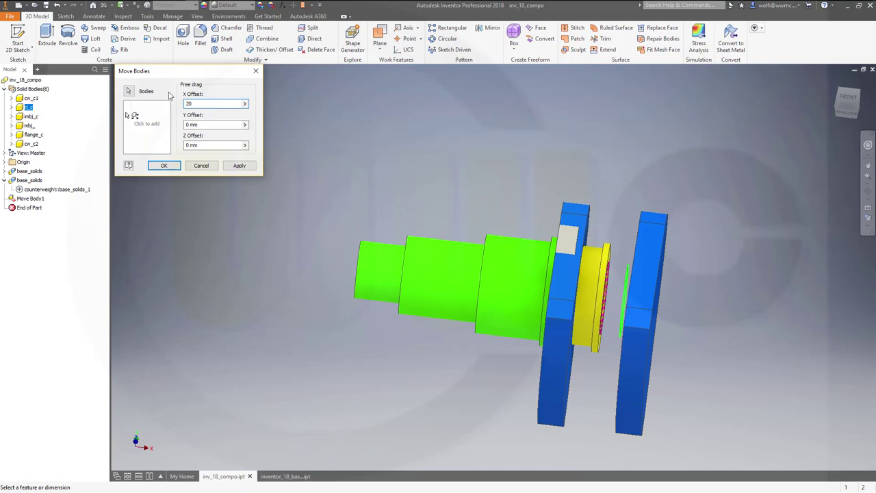
pyautogui.click(128, 92)
pyautogui.click(27, 109)
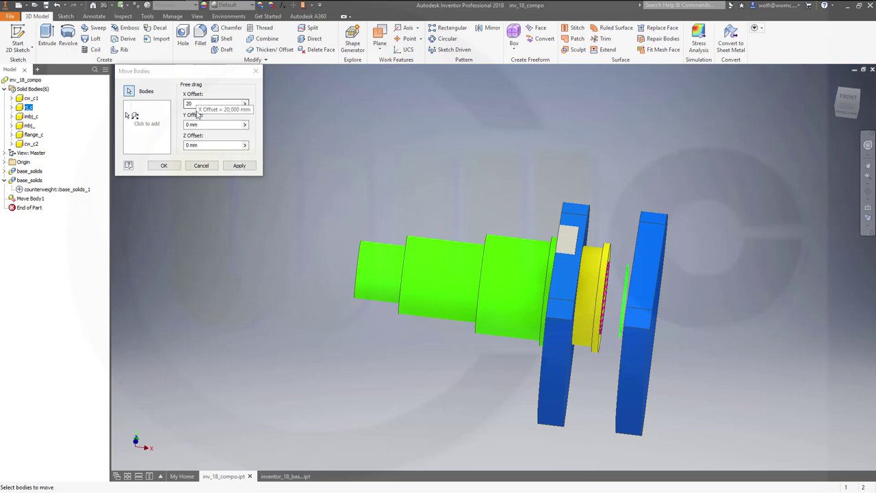
pyautogui.click(163, 166)
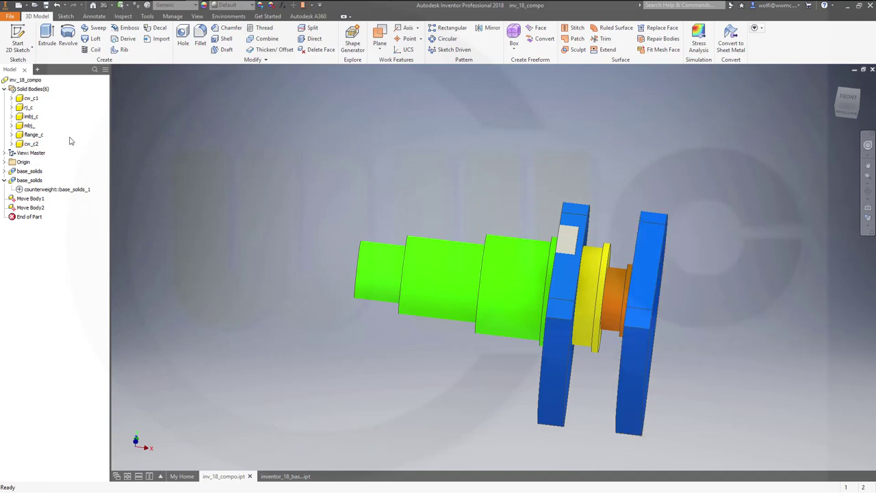
# Edit the rod journal's body move and set its Y offset to 30 mm.
pyautogui.keyDown('shift'); pyautogui.moveTo(290, 197); pyautogui.dragTo(273, 226, button='middle'); pyautogui.keyUp('shift')
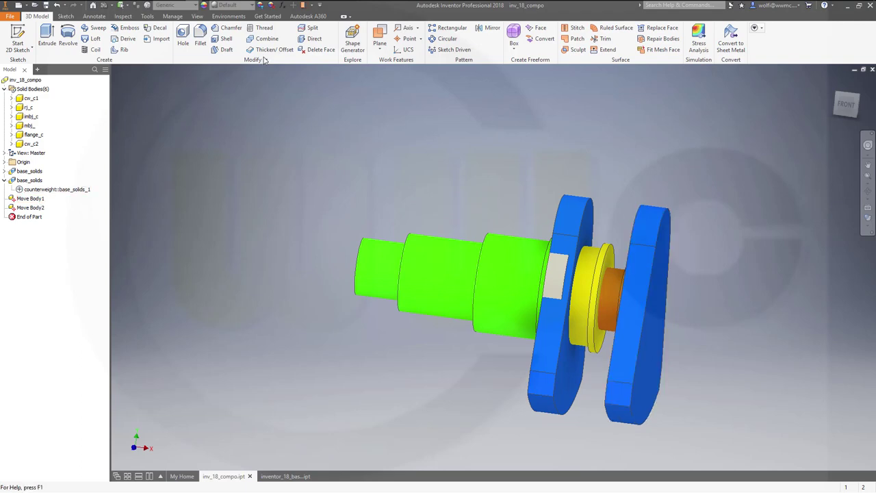
pyautogui.doubleClick(24, 209)
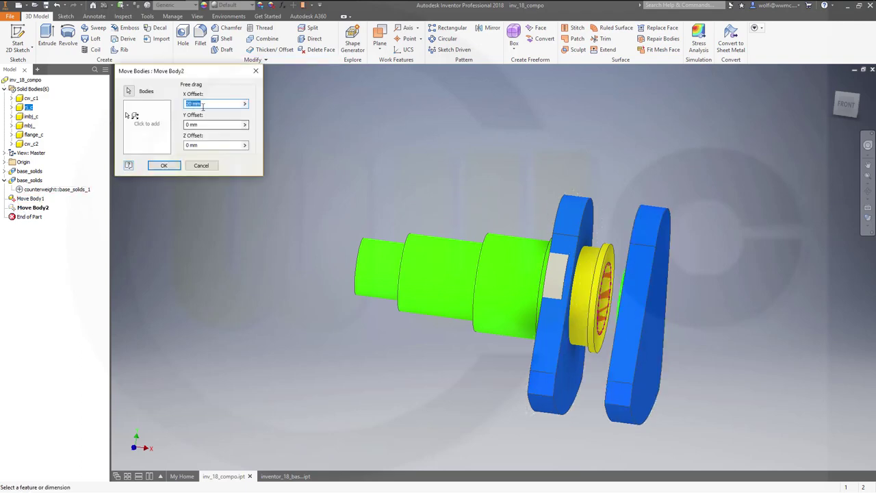
pyautogui.click(206, 124)
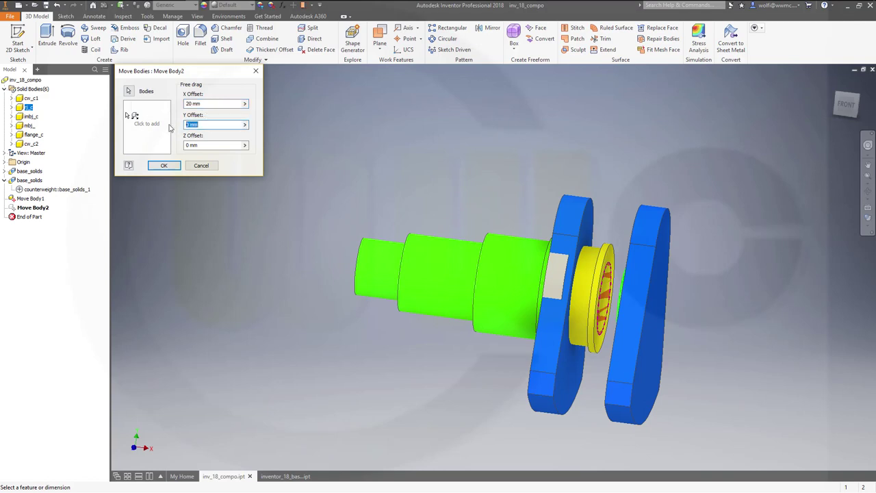
pyautogui.write('30')
pyautogui.press('Return')
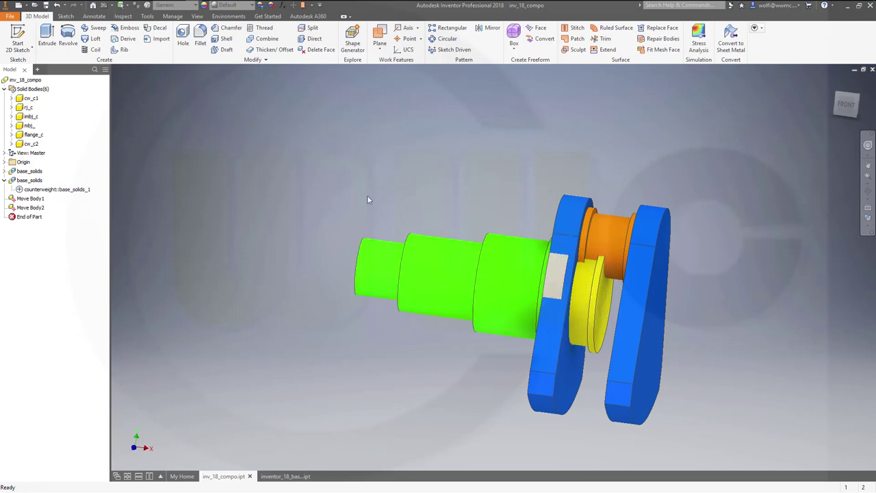
# Move the intermediate main bearing journal body imbj_c in the X direction so it sits against the second counterweight's outer face.
pyautogui.click(266, 59)
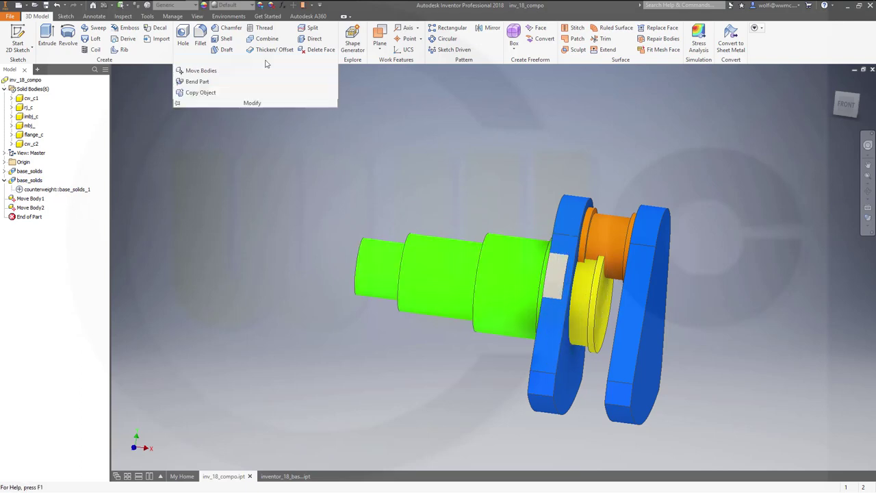
pyautogui.click(200, 70)
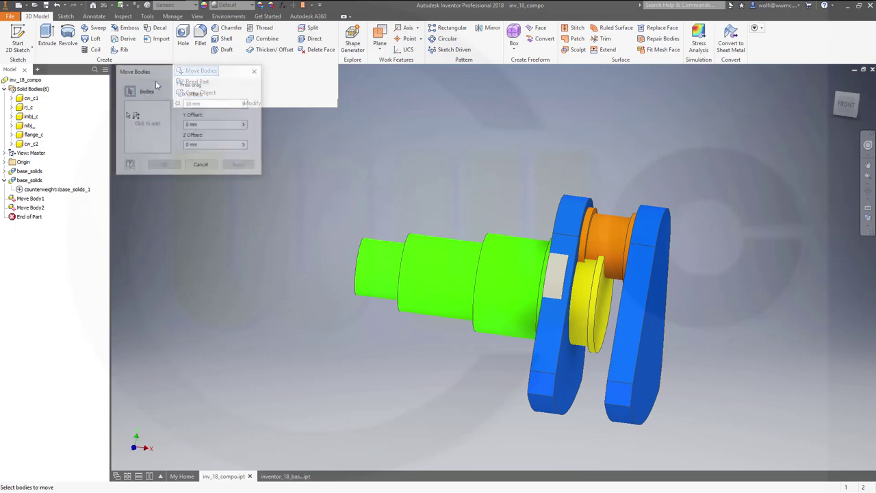
pyautogui.click(32, 127)
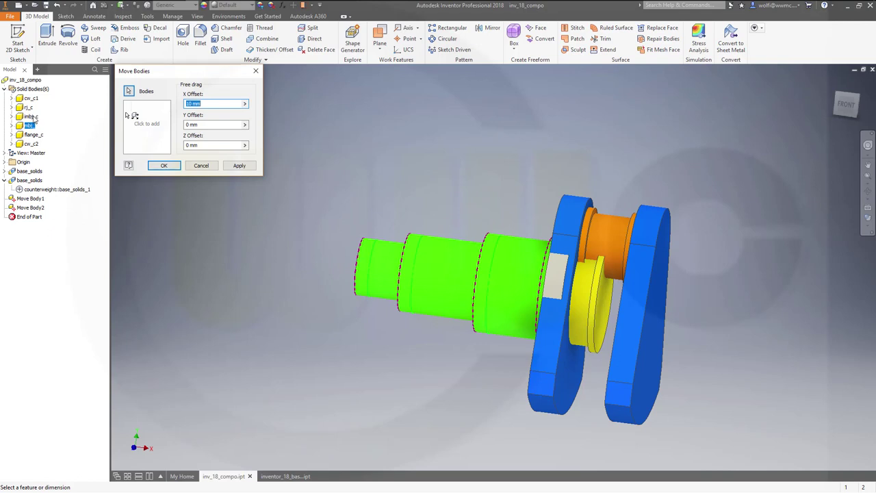
pyautogui.click(33, 117)
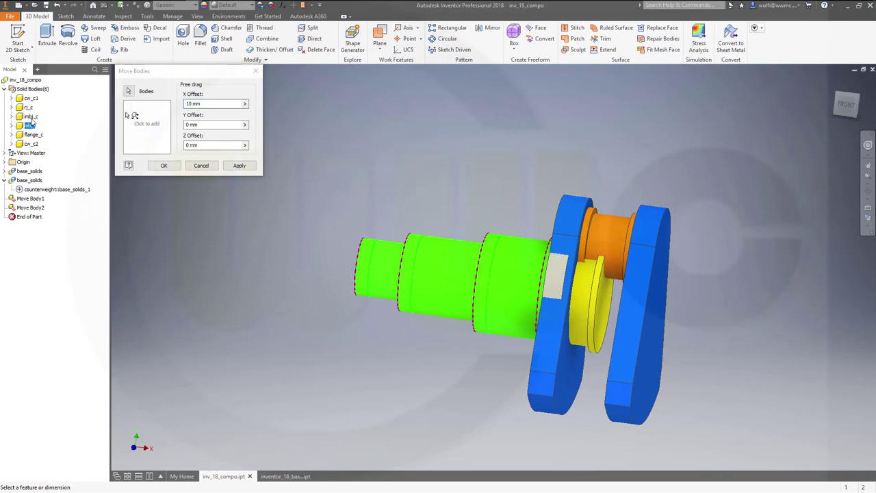
pyautogui.click(130, 91)
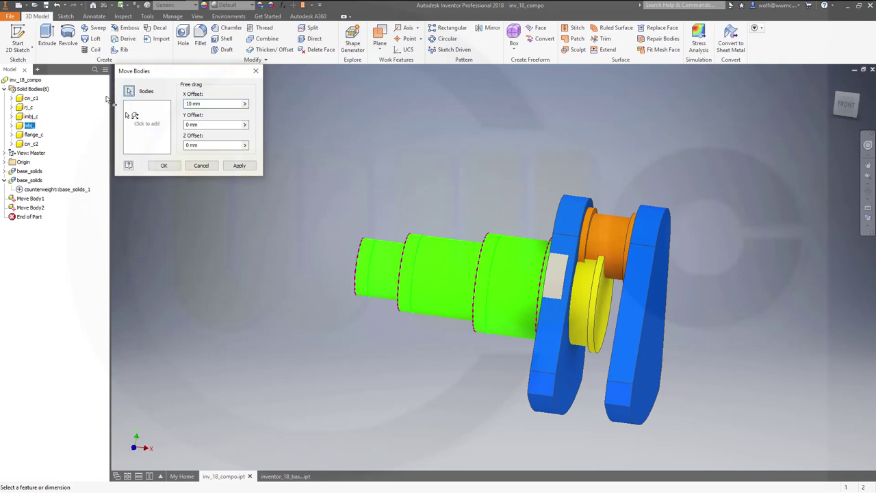
pyautogui.click(34, 117)
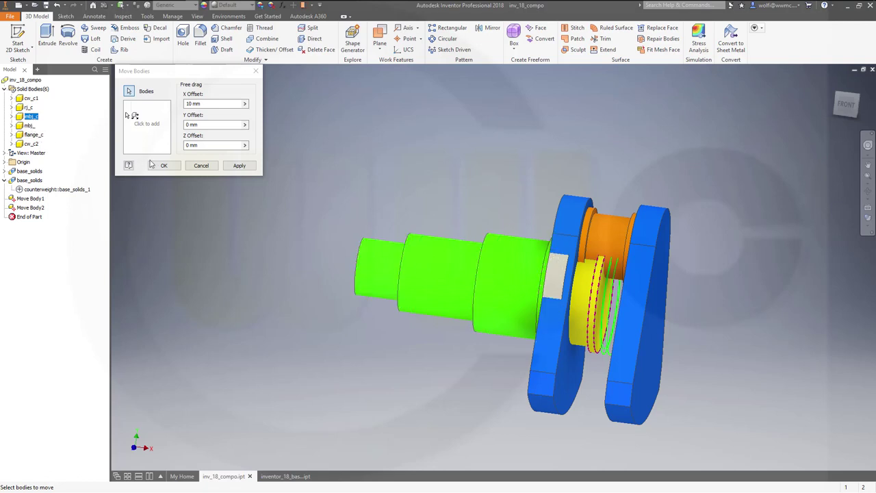
pyautogui.click(195, 103)
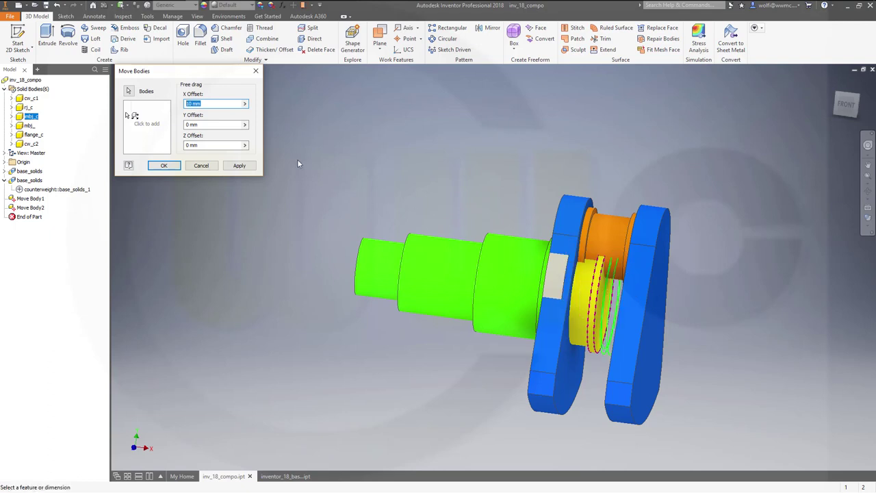
pyautogui.write('40')
pyautogui.press('Return')
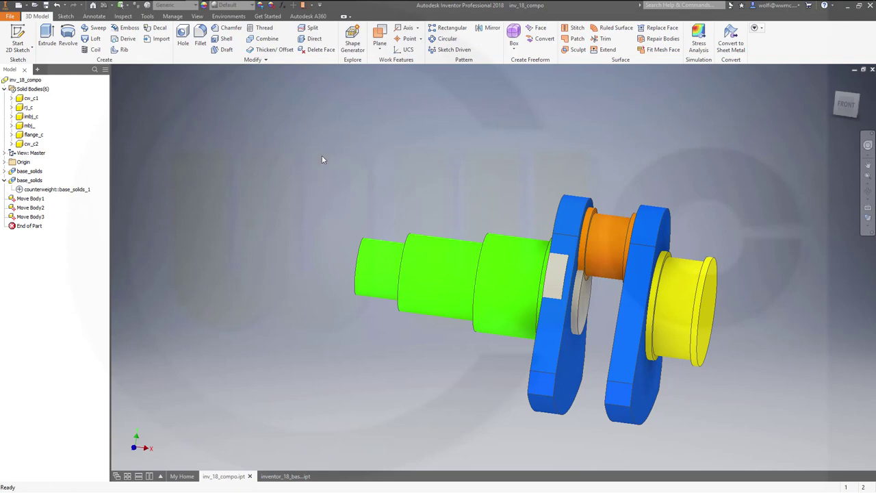
pyautogui.keyDown('shift'); pyautogui.moveTo(442, 214); pyautogui.dragTo(504, 297, button='middle'); pyautogui.keyUp('shift')
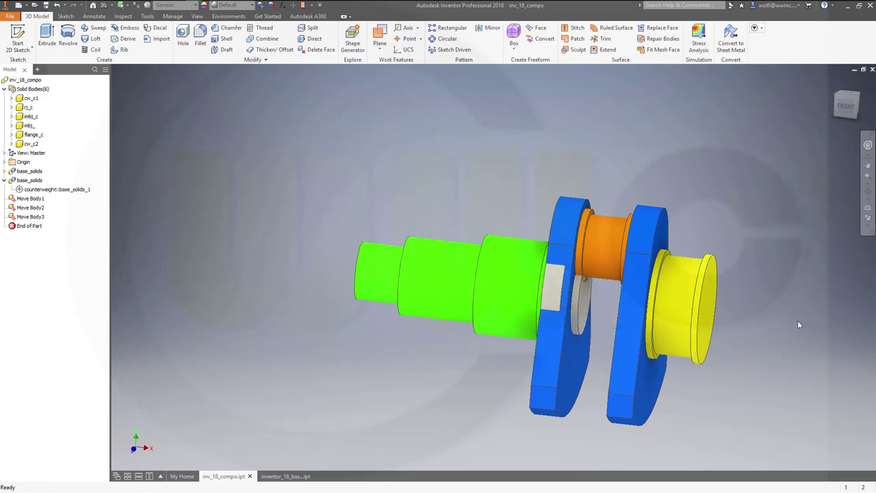
pyautogui.keyDown('shift'); pyautogui.moveTo(790, 319); pyautogui.dragTo(780, 309, button='middle'); pyautogui.keyUp('shift')
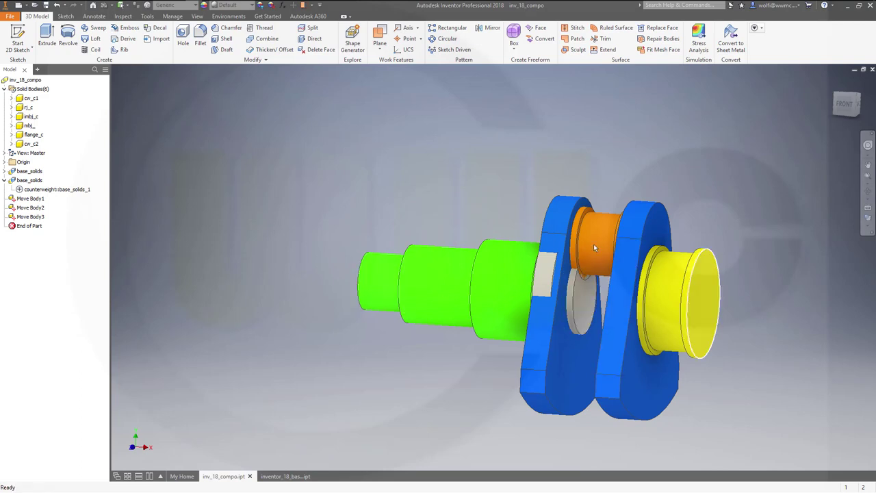
# Move the flange body flange_c by 5*120 mm in the X direction.
pyautogui.click(33, 134)
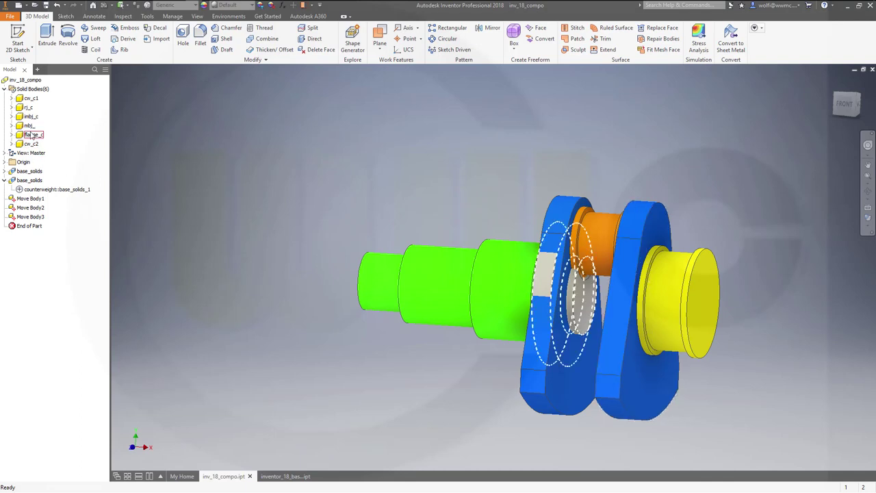
pyautogui.click(268, 60)
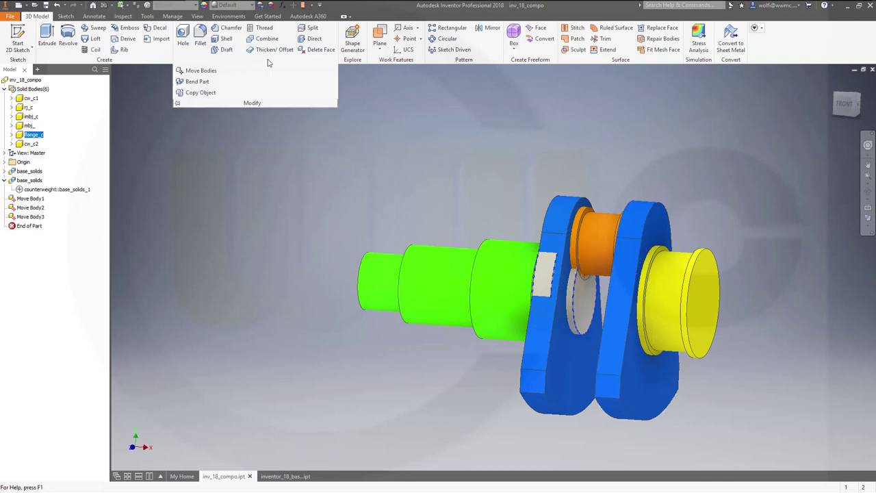
pyautogui.click(201, 71)
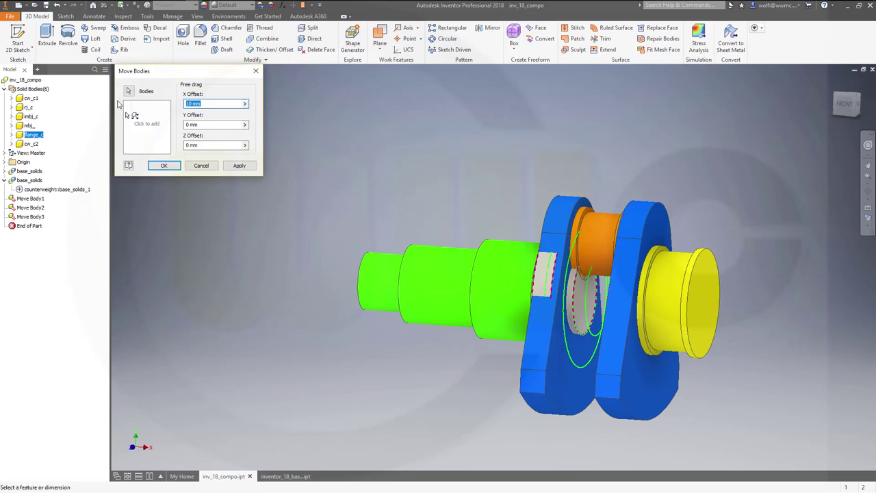
pyautogui.write('5*120')
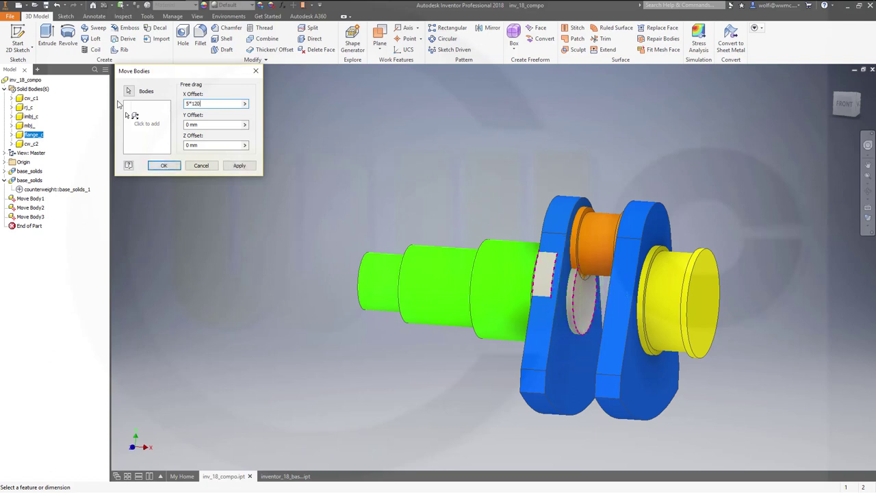
pyautogui.press('Return')
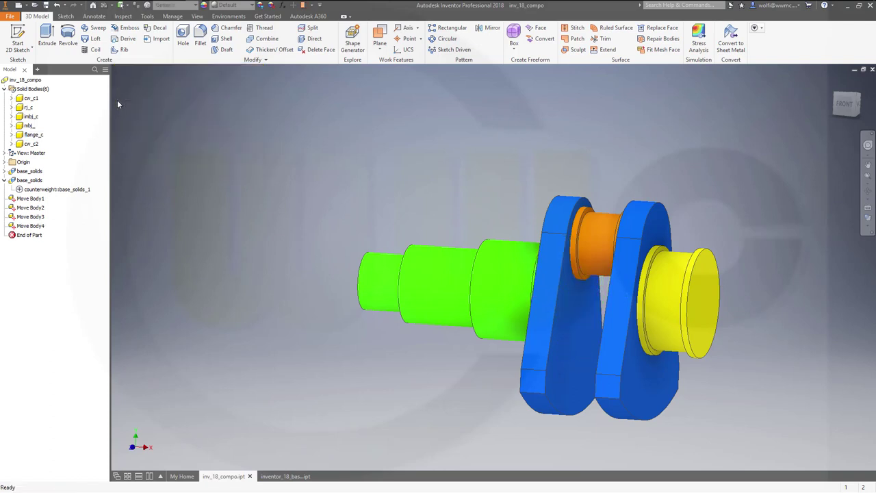
pyautogui.keyDown('shift'); pyautogui.moveTo(381, 162); pyautogui.dragTo(397, 178, button='middle'); pyautogui.keyUp('shift')
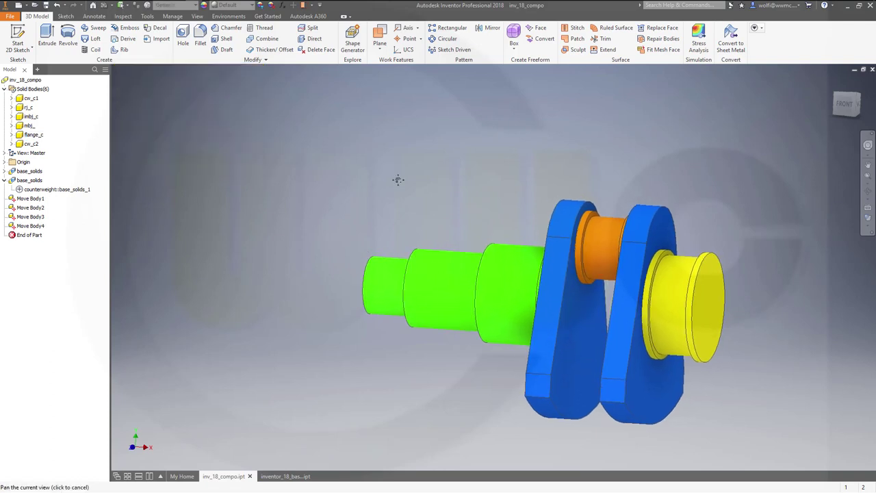
pyautogui.press('Home')
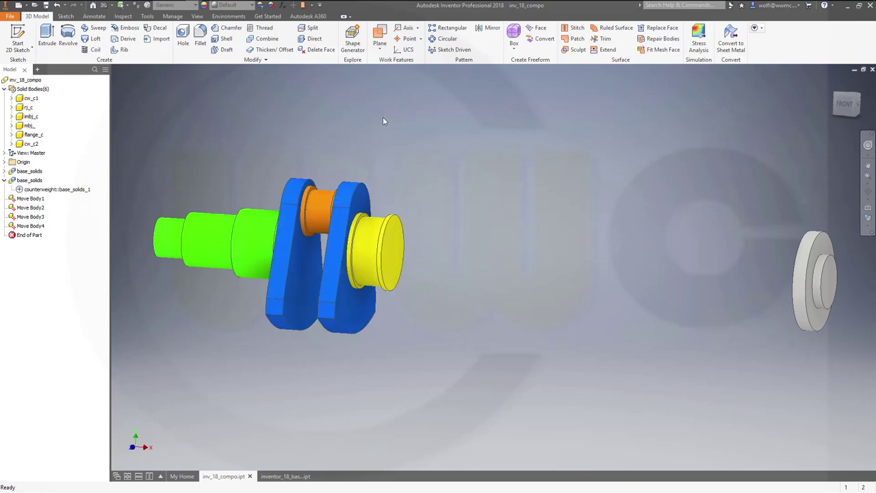
# Join rj_c, cw_c2 and imbj_c to the base body cw_c1 with Combine, keeping the tool bodies, and save the part.
pyautogui.click(264, 39)
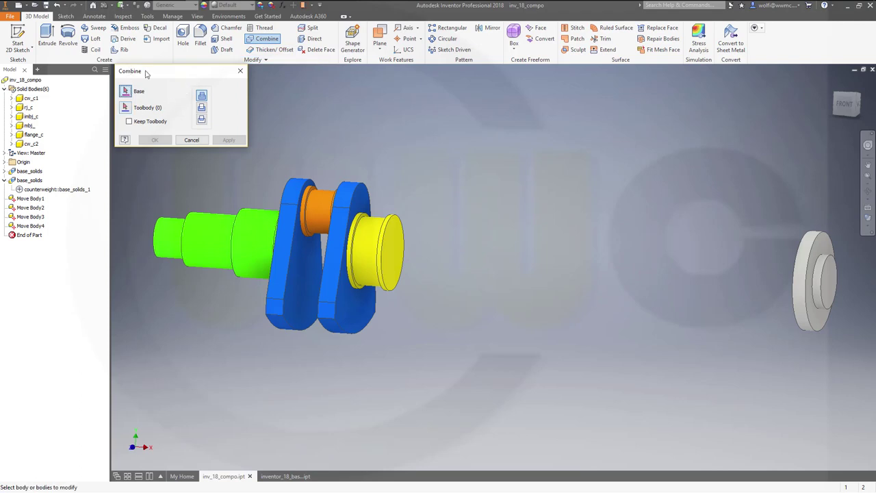
pyautogui.moveTo(146, 73); pyautogui.dragTo(185, 70)
pyautogui.click(167, 118)
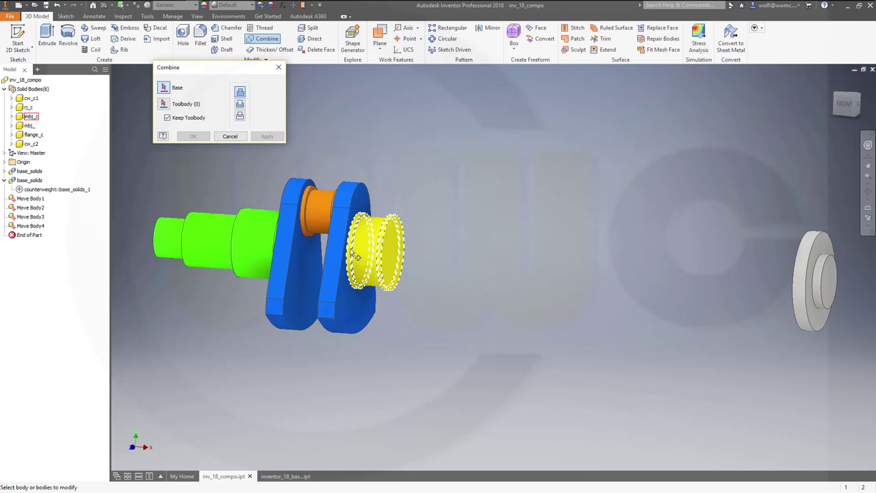
pyautogui.click(288, 250)
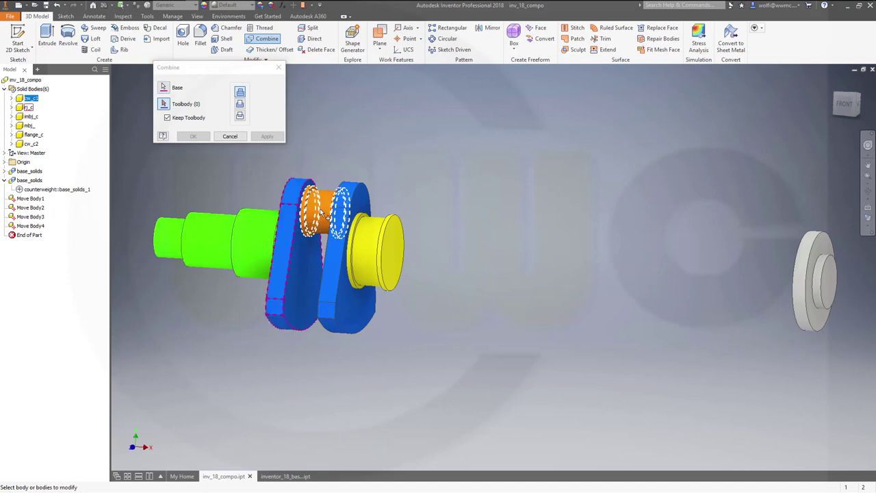
pyautogui.click(321, 214)
pyautogui.click(333, 246)
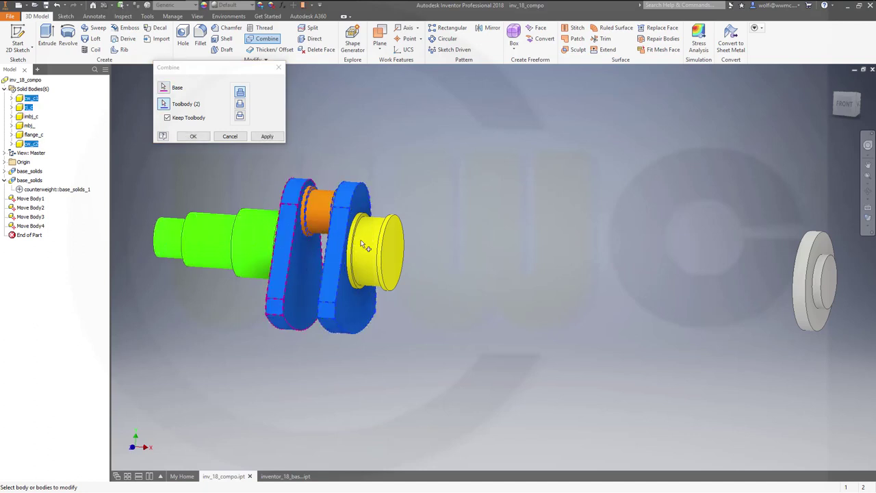
pyautogui.click(373, 245)
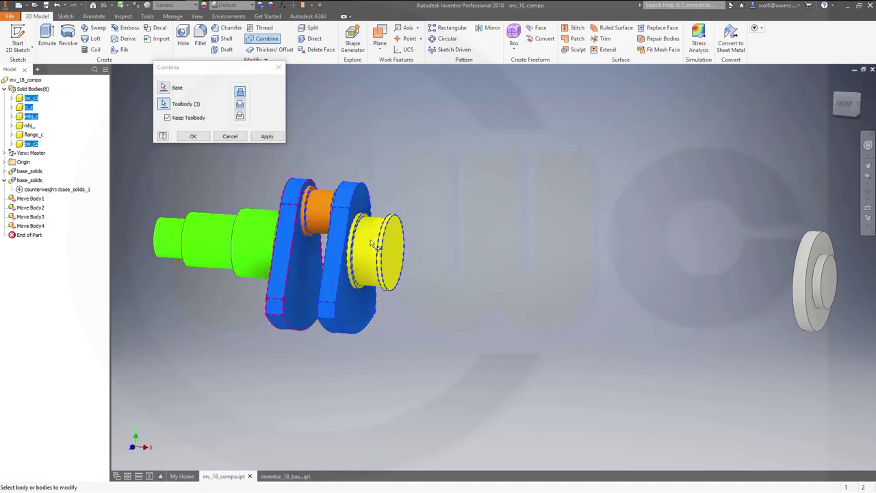
pyautogui.click(193, 136)
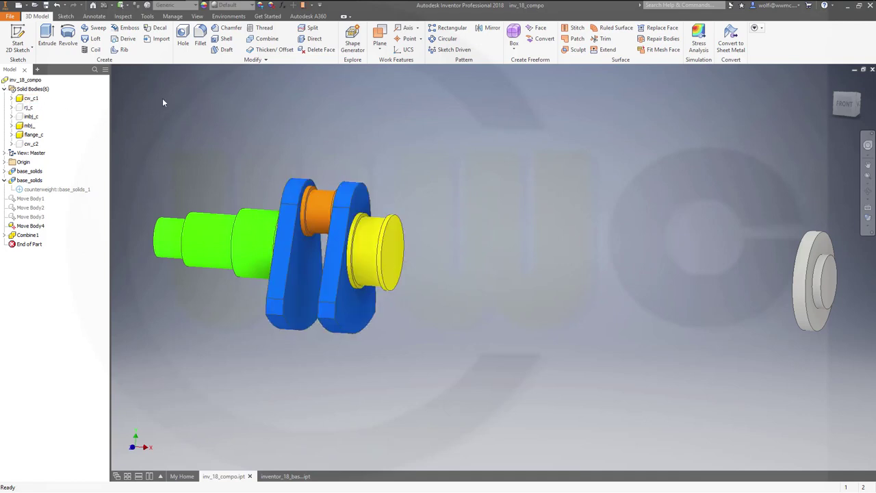
pyautogui.click(46, 5)
# Create a new part and save it as inv_18_complete_crankshaft.
pyautogui.click(10, 15)
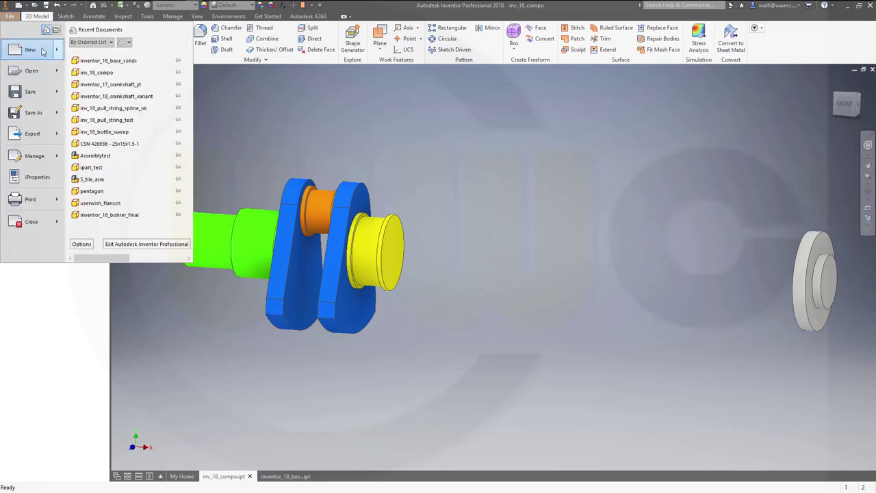
pyautogui.moveTo(43, 51)
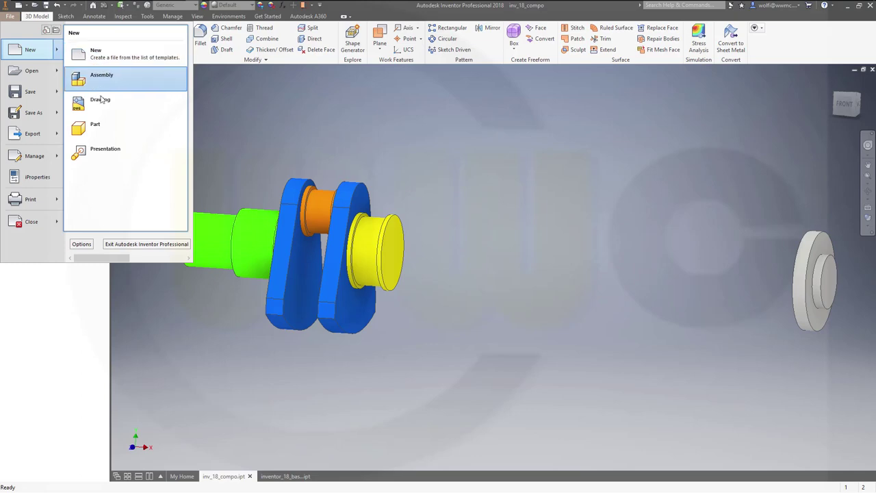
pyautogui.click(101, 127)
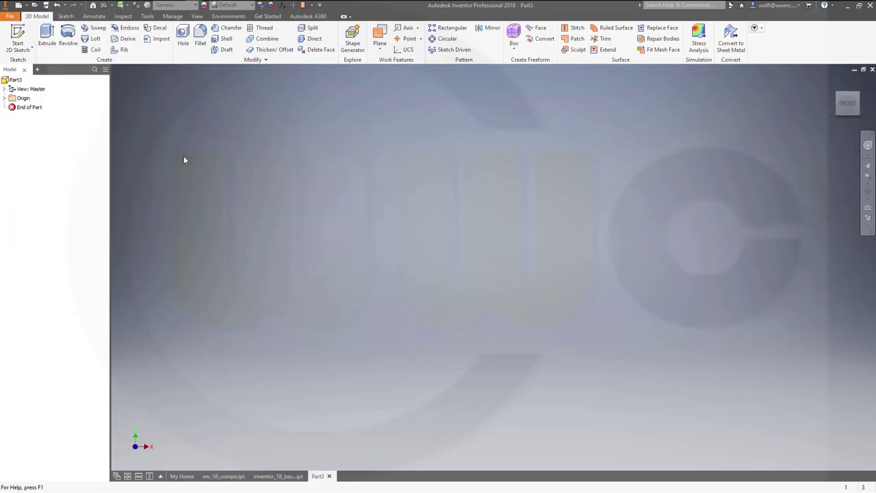
pyautogui.click(46, 5)
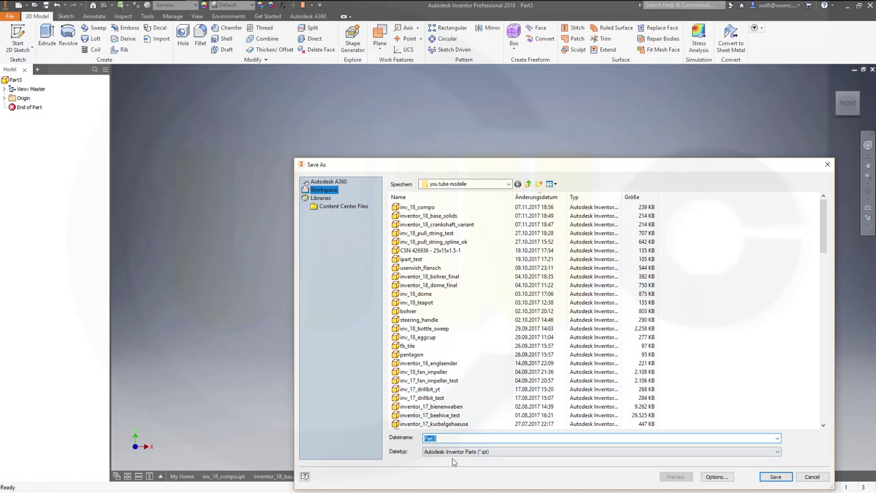
pyautogui.write('inv')
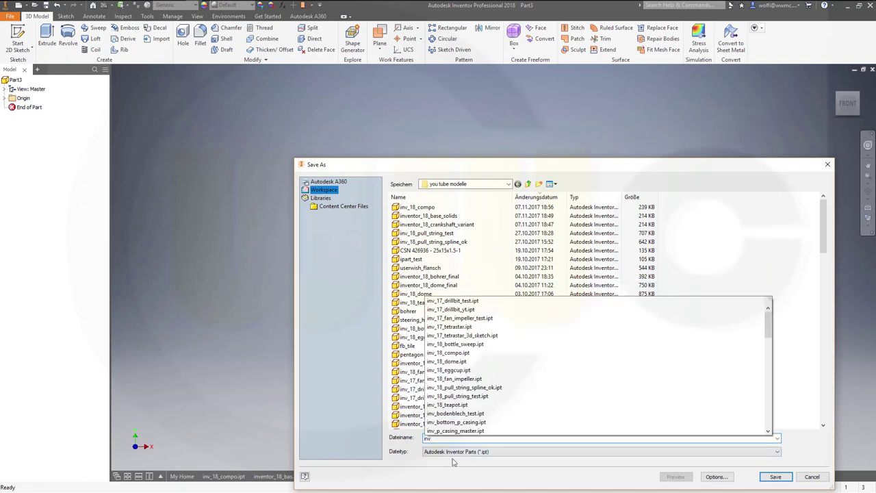
pyautogui.write('_')
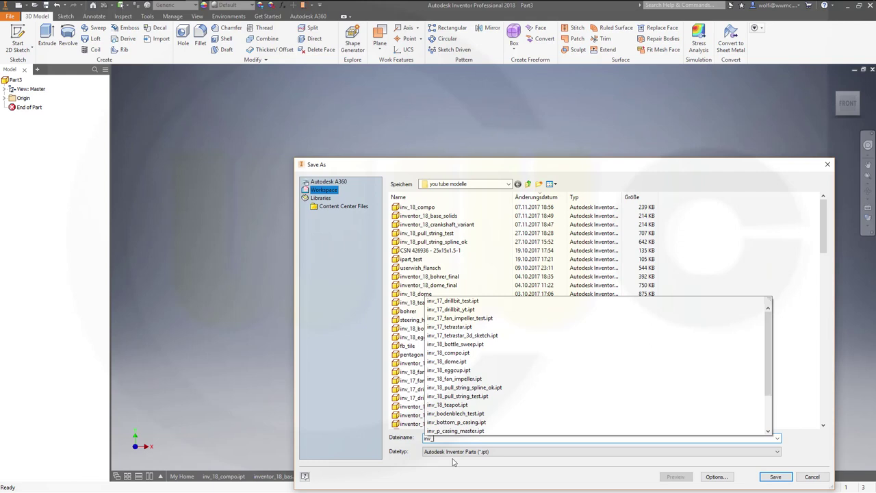
pyautogui.write('18_comp')
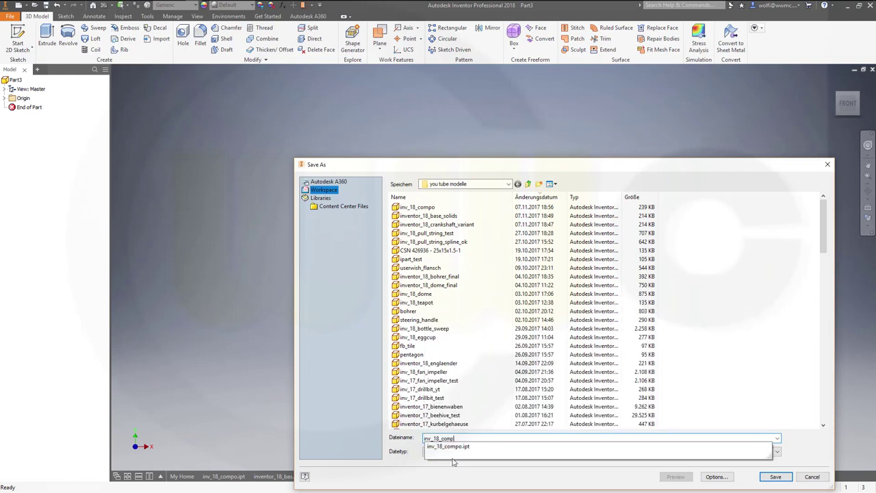
pyautogui.write('lete_crankshaft')
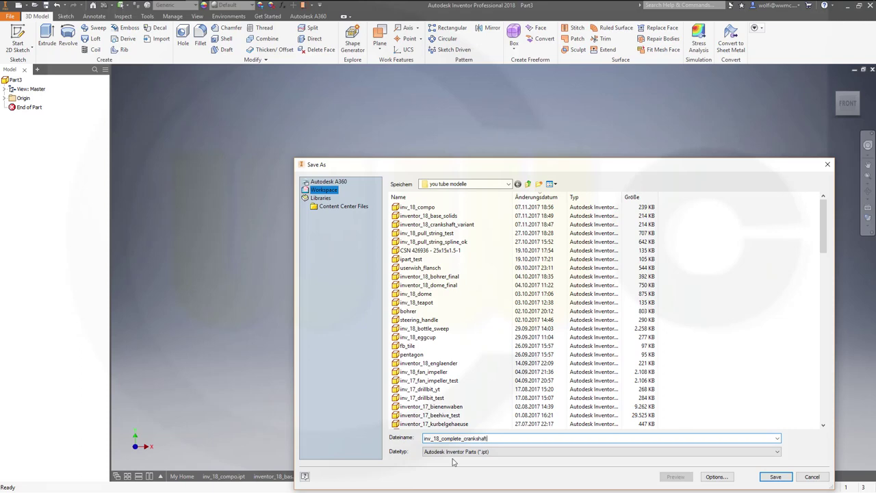
pyautogui.press('Return')
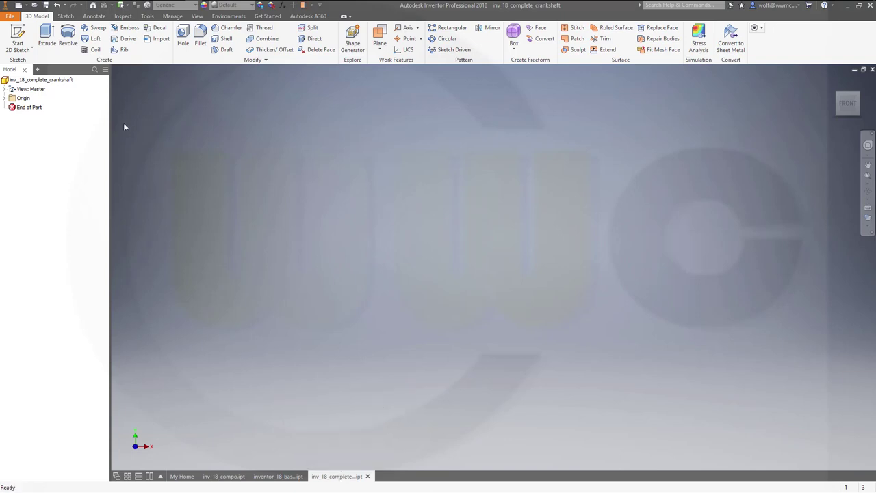
# Derive inv_18_compo into the new part with the solid bodies cw_c1, mbj_ and flange_c kept as separate bodies.
pyautogui.click(127, 38)
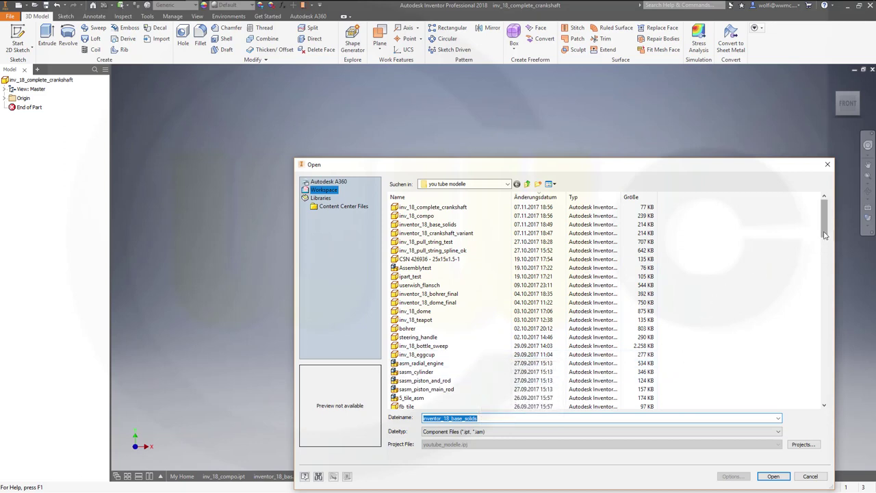
pyautogui.click(424, 216)
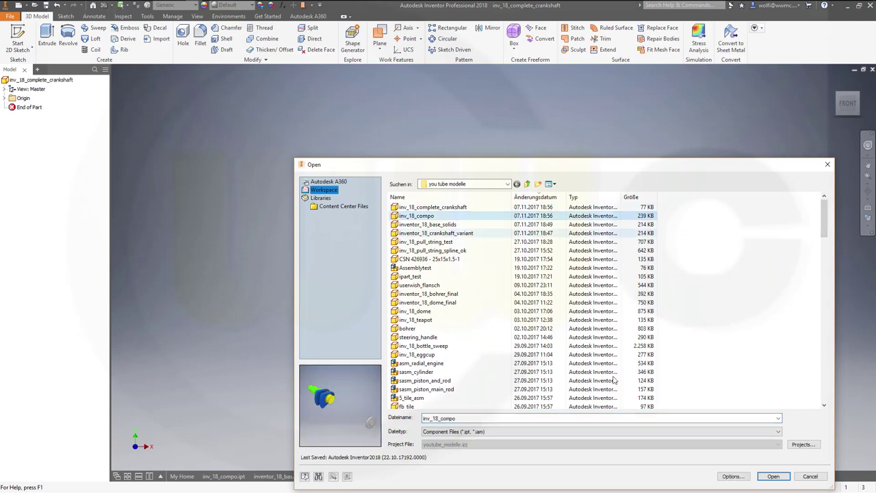
pyautogui.click(768, 475)
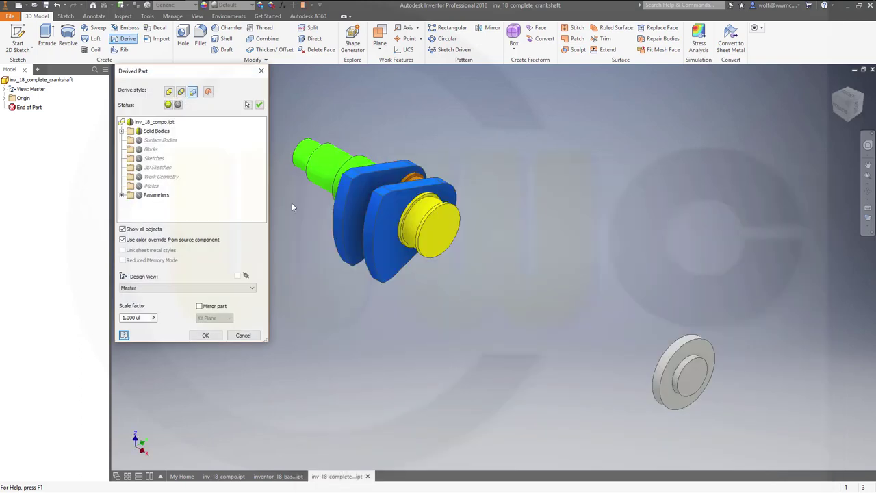
pyautogui.click(121, 131)
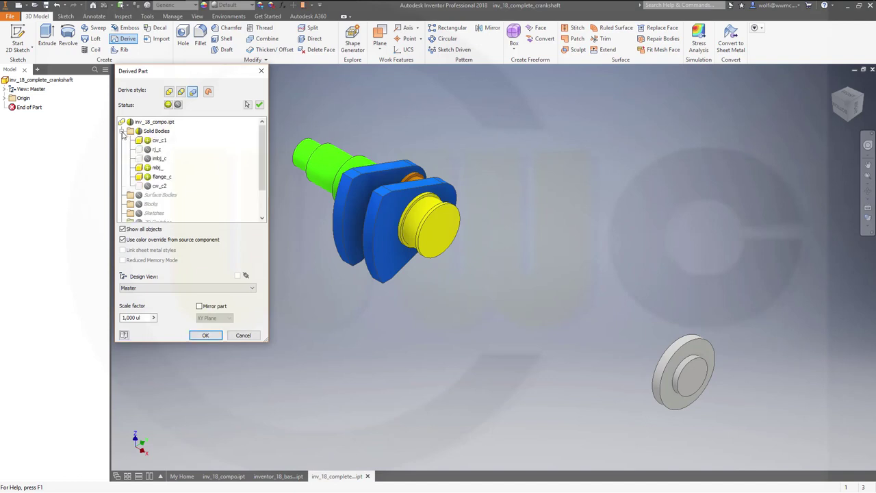
pyautogui.click(161, 141)
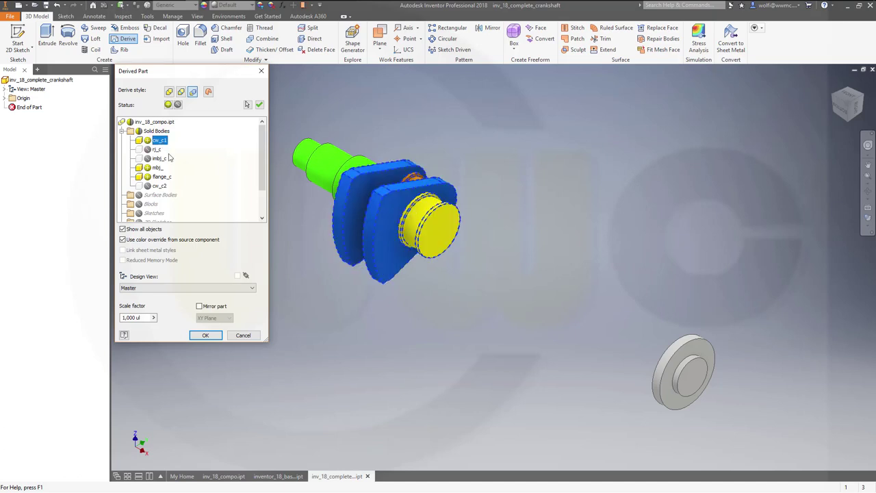
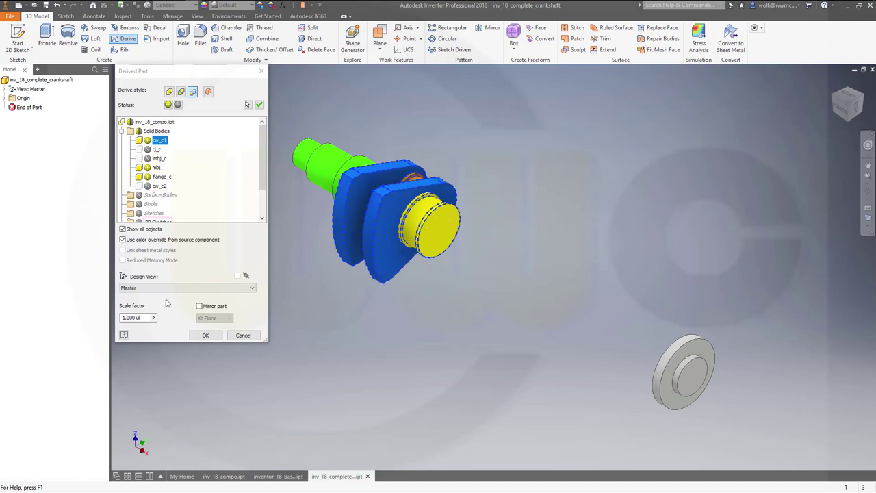
pyautogui.click(204, 335)
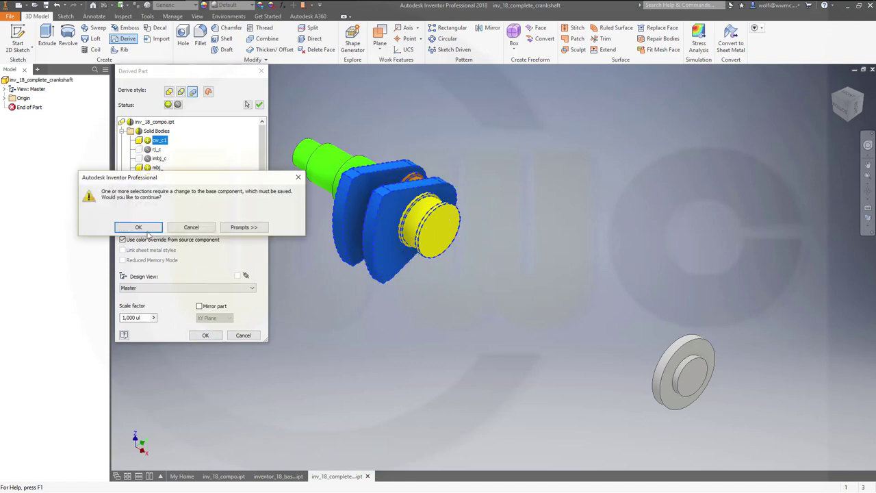
pyautogui.click(144, 227)
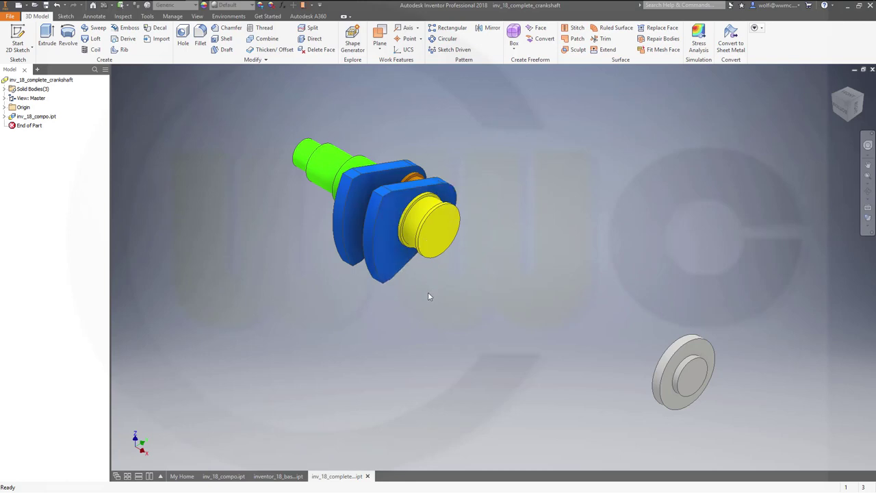
# Rename the derived solid body containing the counterweights and journals as combo_c.
pyautogui.click(4, 89)
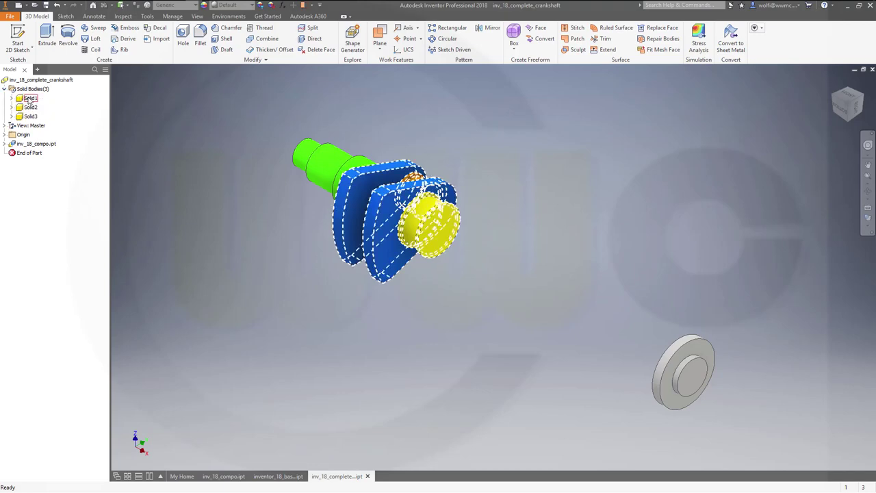
pyautogui.click(29, 99)
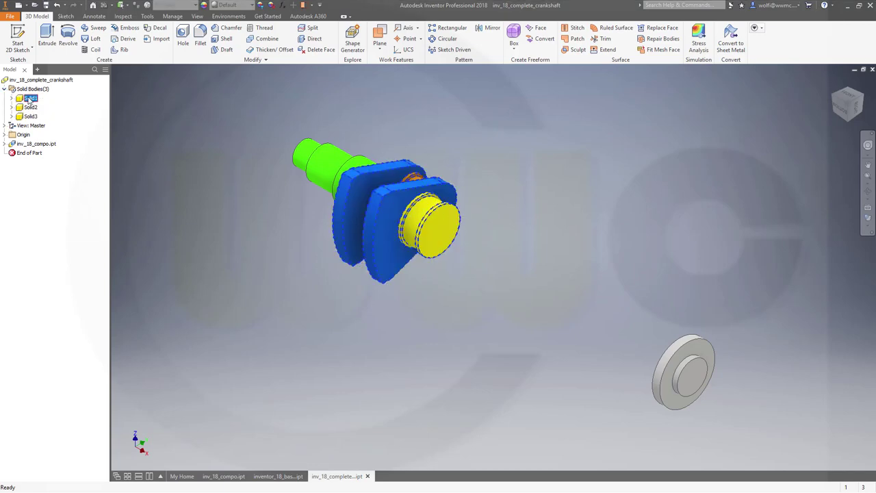
pyautogui.rightClick(29, 100)
pyautogui.click(33, 102)
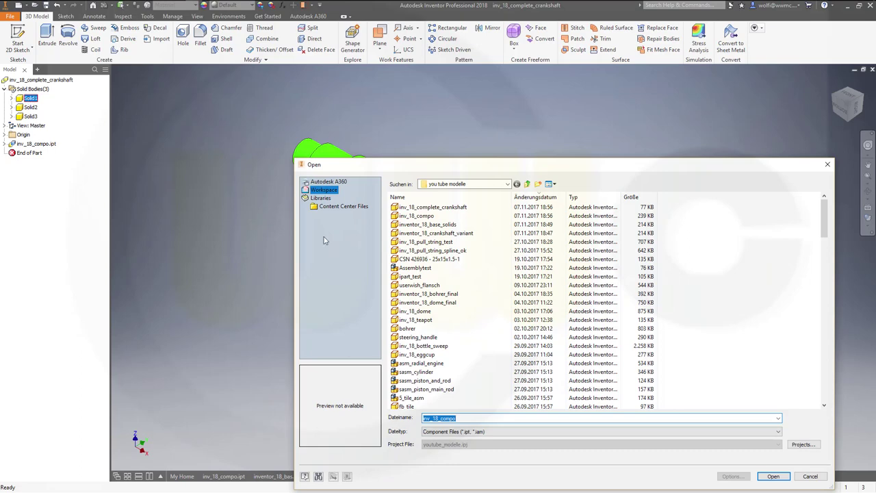
pyautogui.click(773, 477)
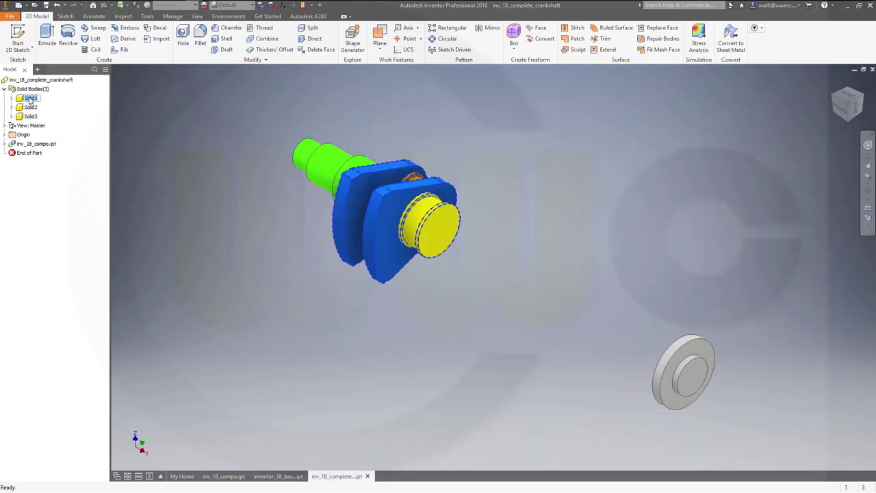
pyautogui.press('BackSpace')
pyautogui.write('combo')
pyautogui.press('Return')
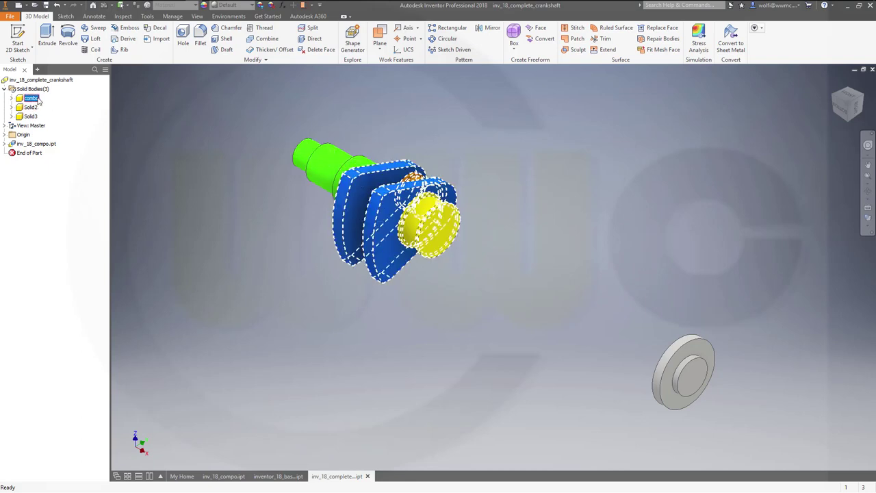
pyautogui.click(32, 98)
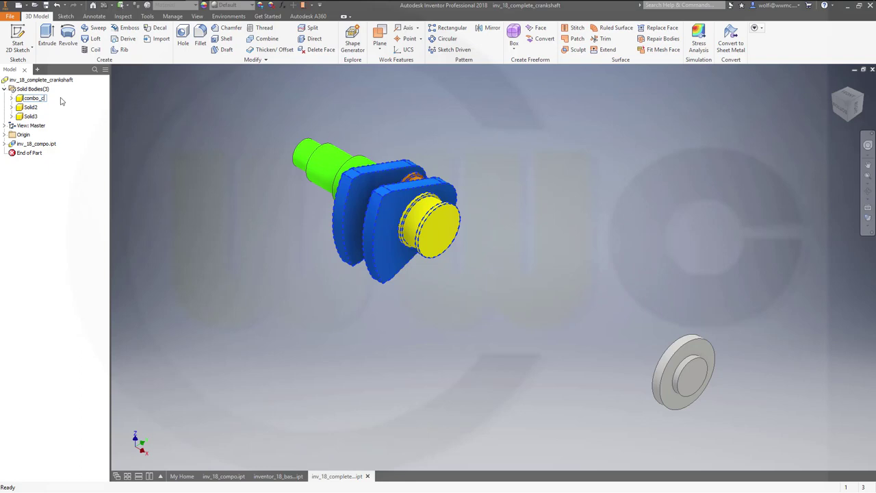
pyautogui.hotkey('ctrl', 'a')
# Rename the second solid body as mbj_c and the third solid body as flange_c.
pyautogui.click(31, 107)
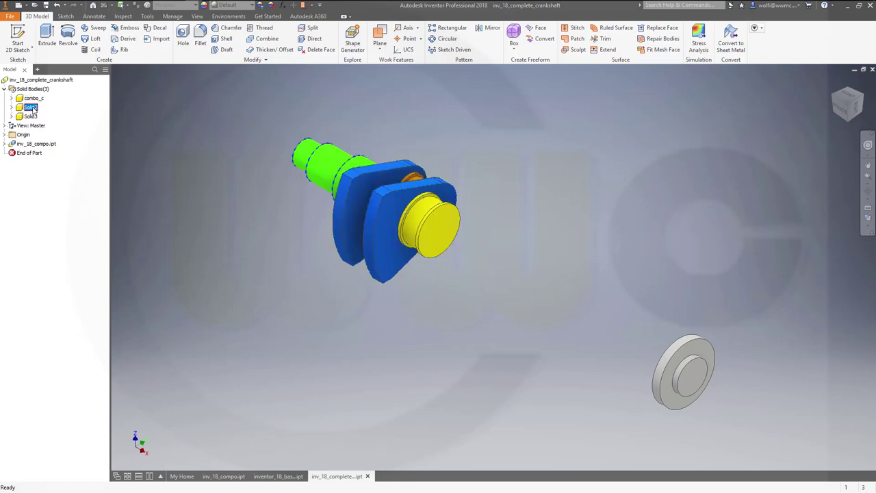
pyautogui.click(32, 107)
pyautogui.write('mbj_c')
pyautogui.press('Return')
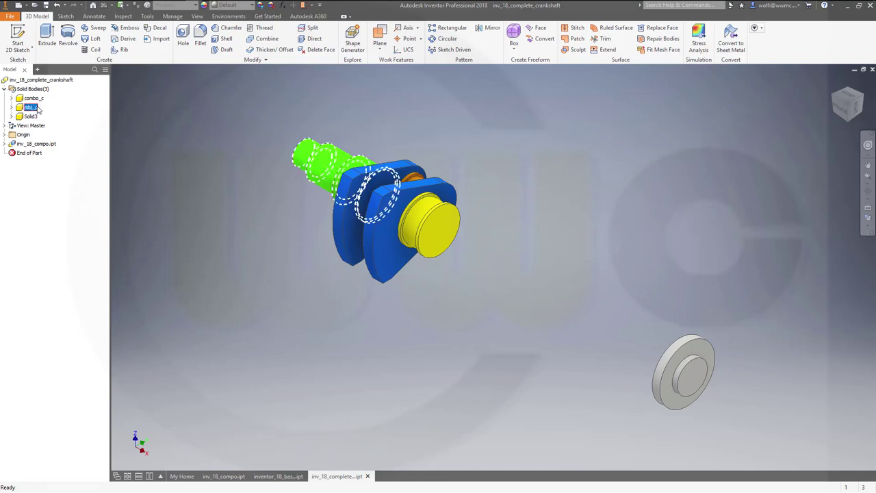
pyautogui.click(30, 116)
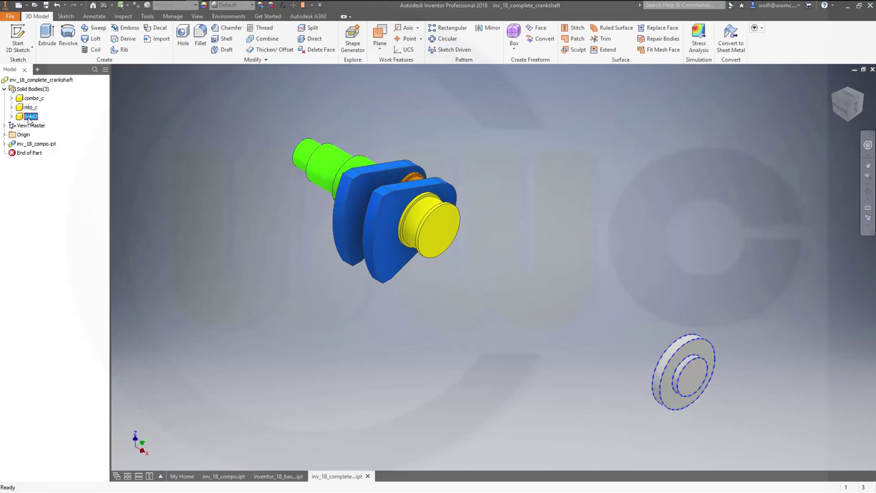
pyautogui.click(31, 117)
pyautogui.write('flange_c')
pyautogui.press('Return')
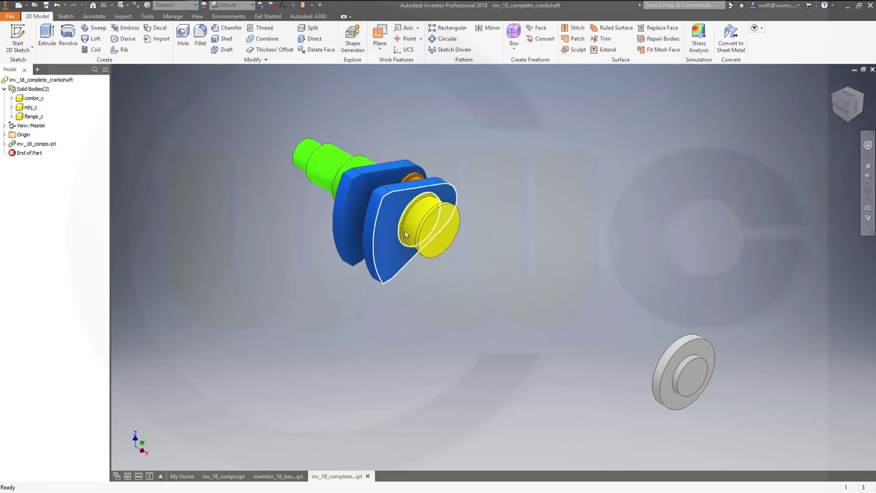
# Derive inv_18_compo a second time, including the solid bodies cw_c1, mbj_ and flange_c.
pyautogui.click(126, 39)
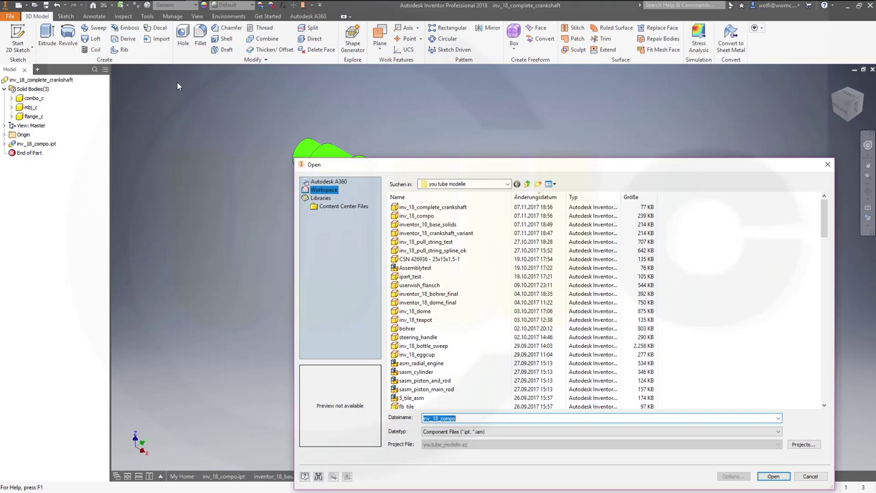
pyautogui.click(425, 216)
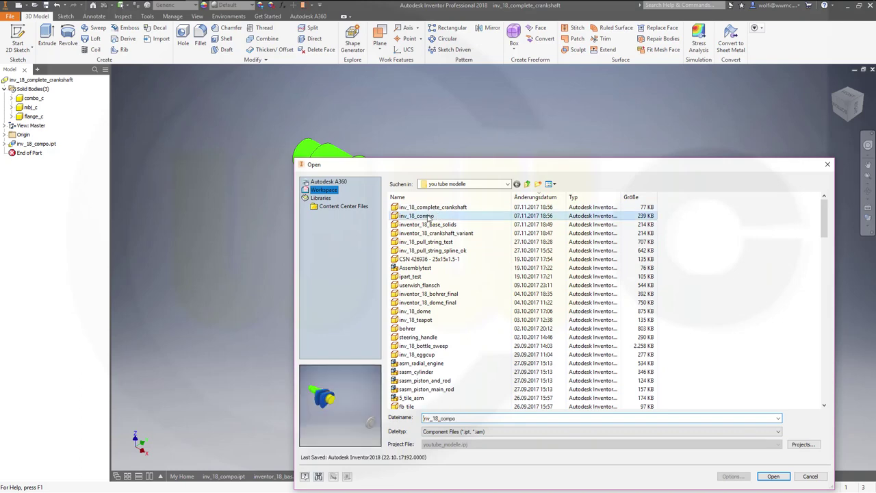
pyautogui.click(773, 476)
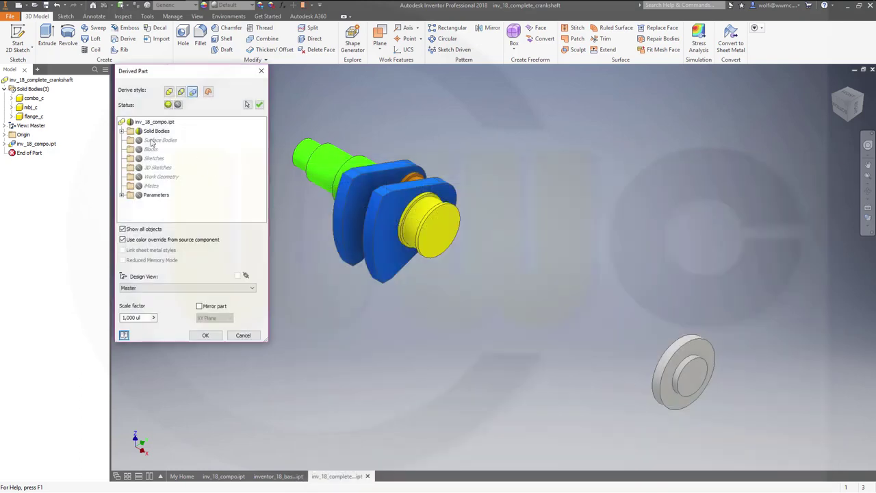
pyautogui.click(122, 131)
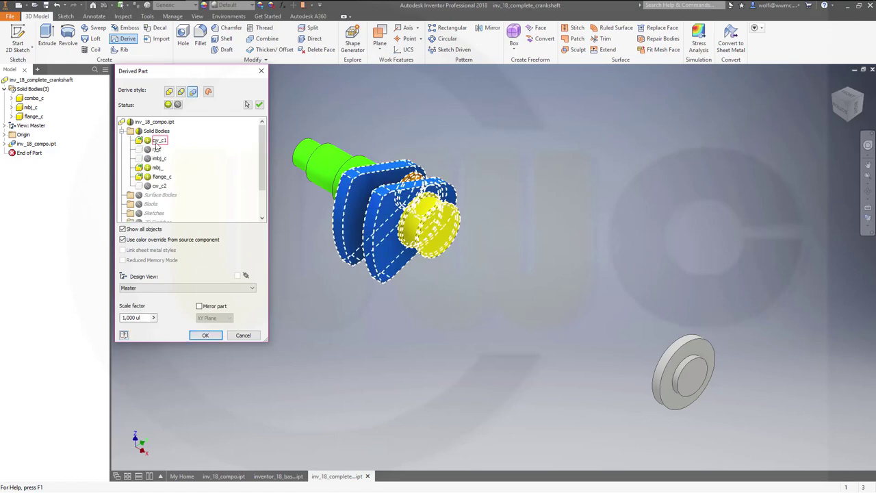
pyautogui.click(204, 335)
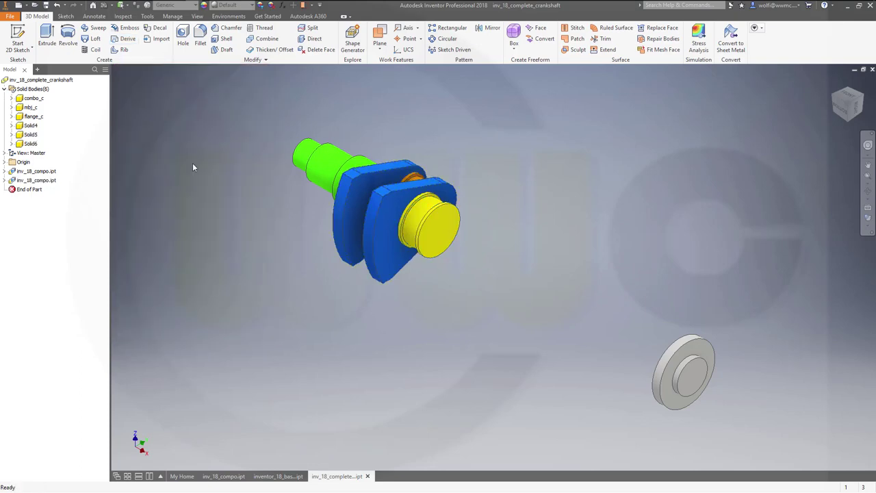
# Try a further derive of inv_18_compo with the same three bodies, and undo the repeated derives.
pyautogui.click(126, 39)
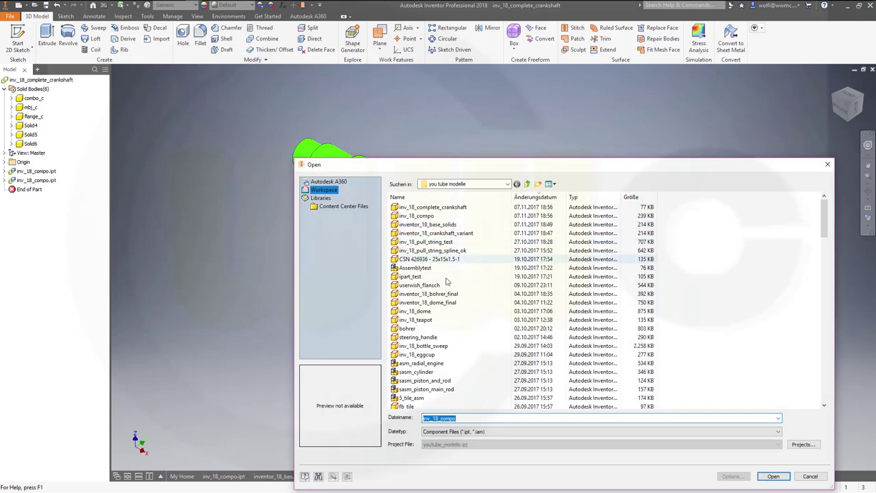
pyautogui.click(424, 217)
pyautogui.click(772, 475)
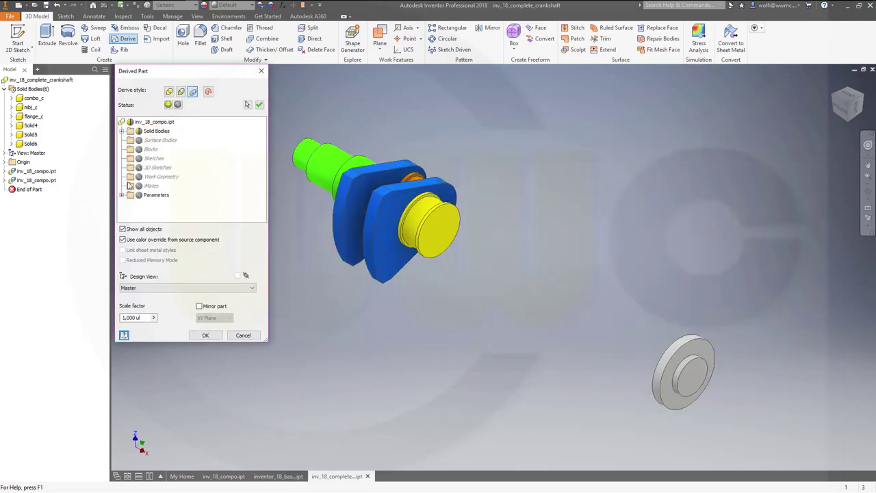
pyautogui.click(122, 131)
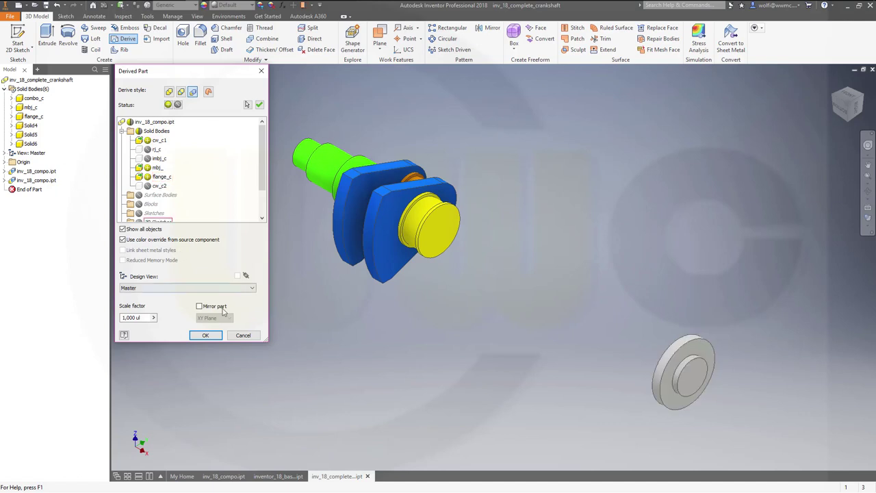
pyautogui.click(206, 335)
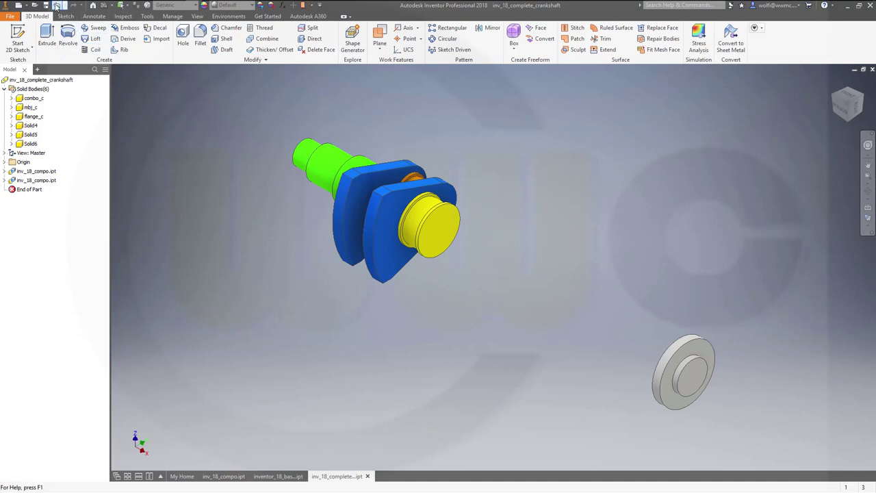
pyautogui.click(58, 6)
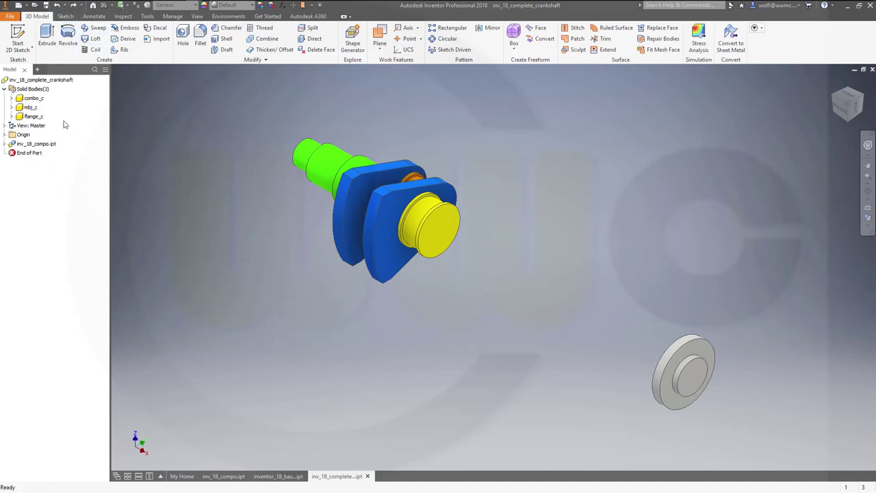
# Derive inv_18_compo again with only the solid body cw_c1, excluding mbj_ and flange_c.
pyautogui.click(126, 39)
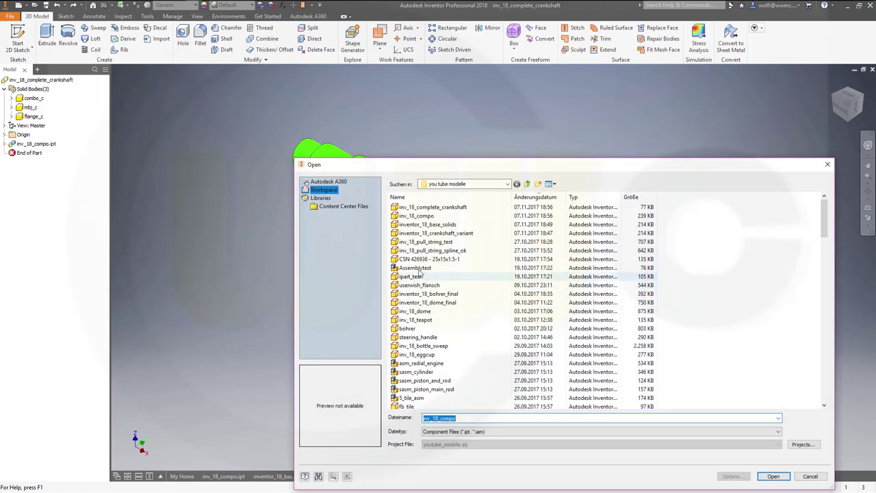
pyautogui.click(423, 217)
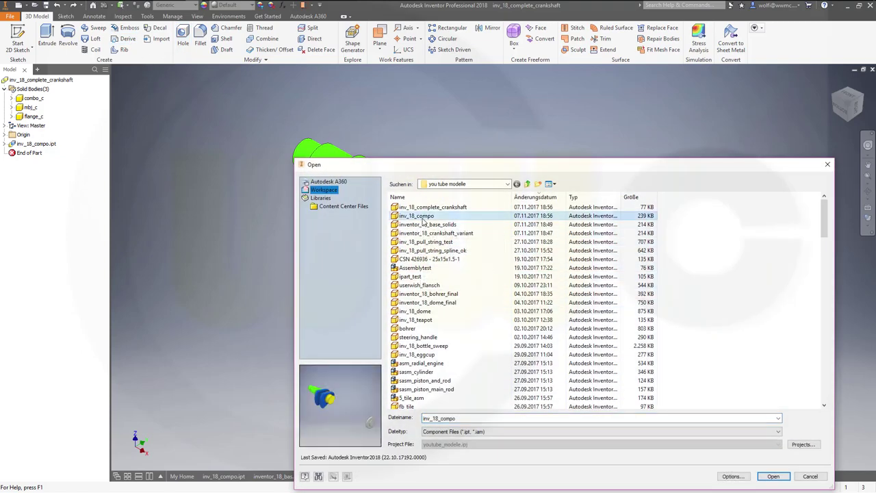
pyautogui.click(774, 476)
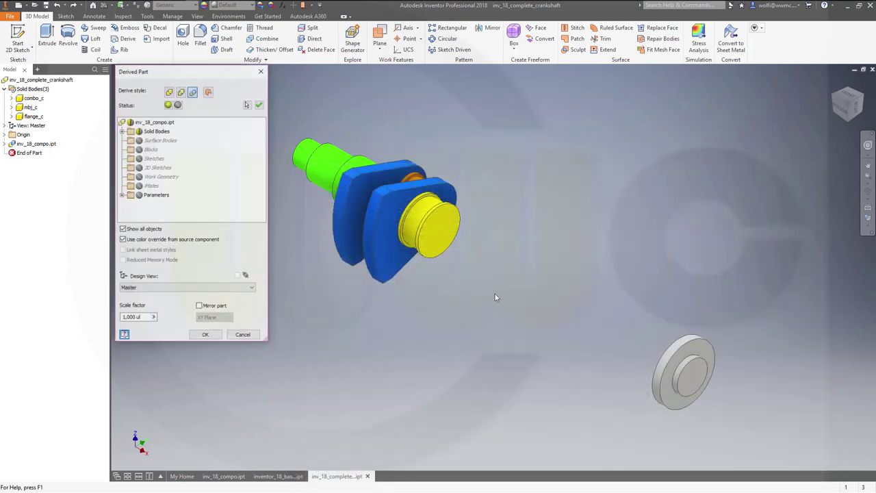
pyautogui.click(121, 130)
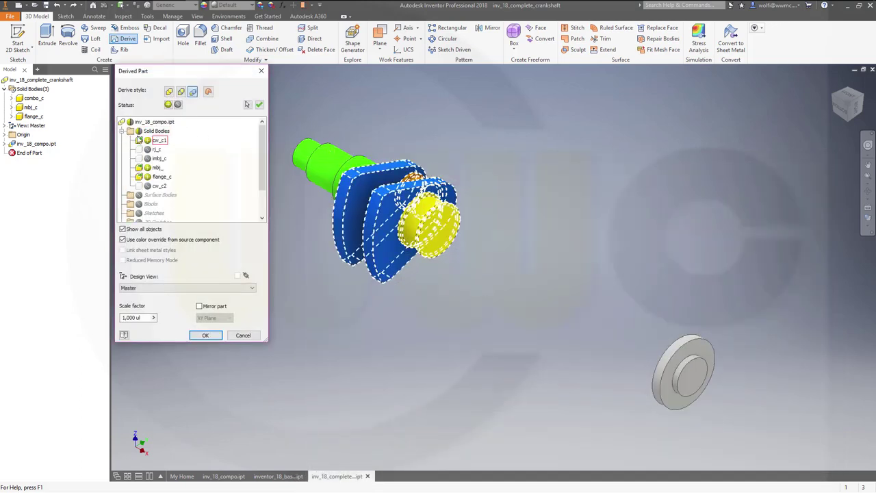
pyautogui.click(159, 177)
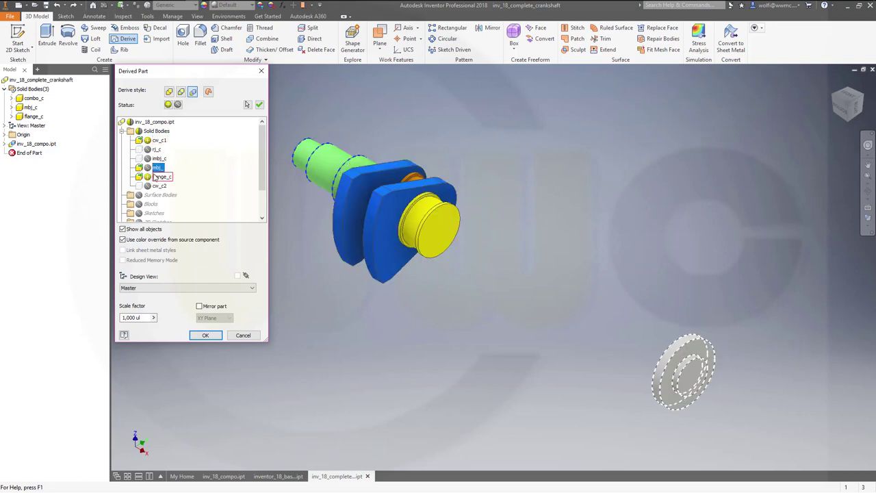
pyautogui.click(203, 336)
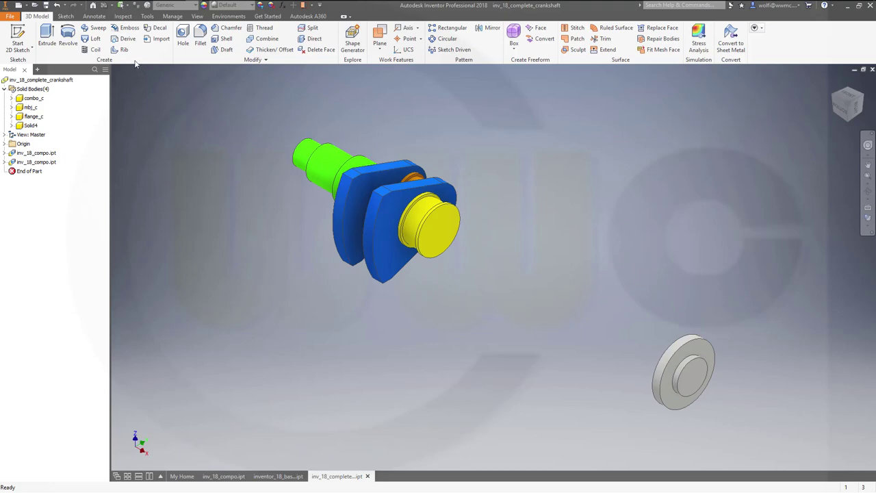
# Derive inv_18_compo a third time with only the solid body cw_c1, excluding mbj_ and flange_c.
pyautogui.click(125, 39)
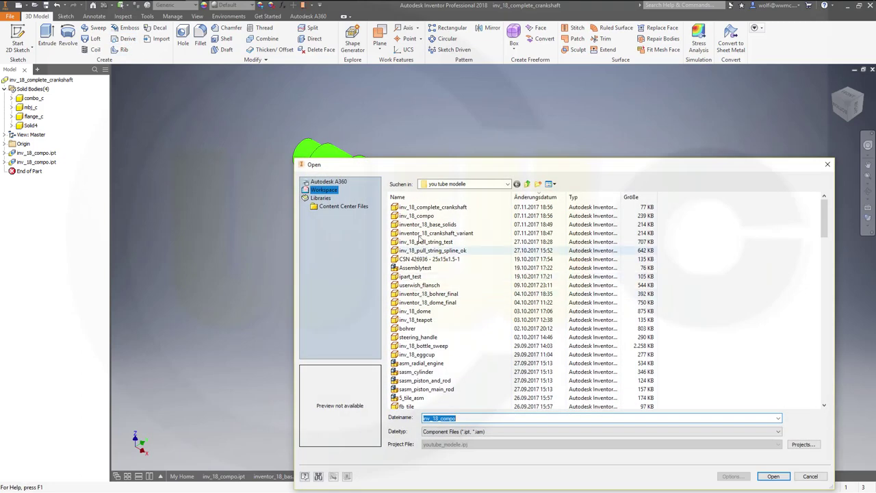
pyautogui.click(416, 215)
pyautogui.click(779, 480)
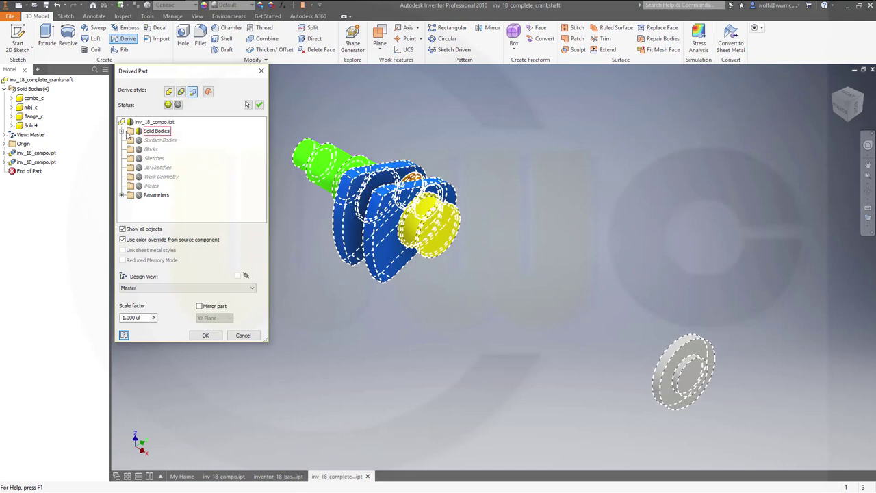
pyautogui.click(121, 131)
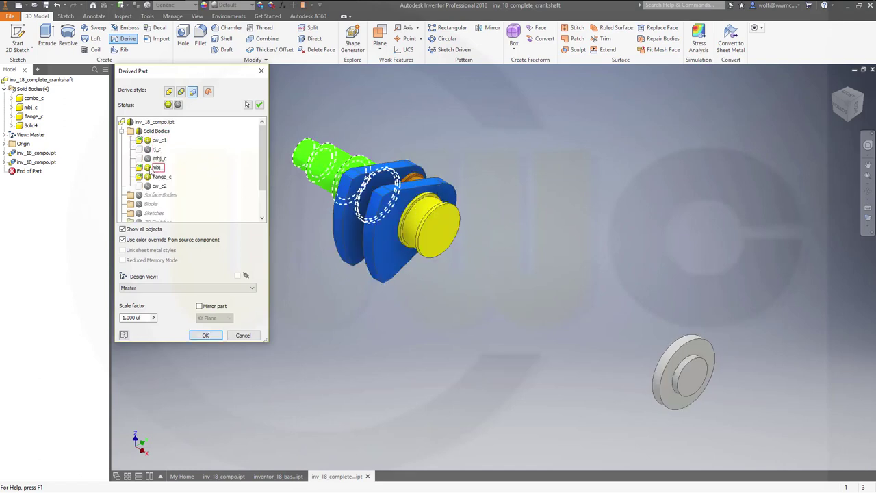
pyautogui.click(147, 178)
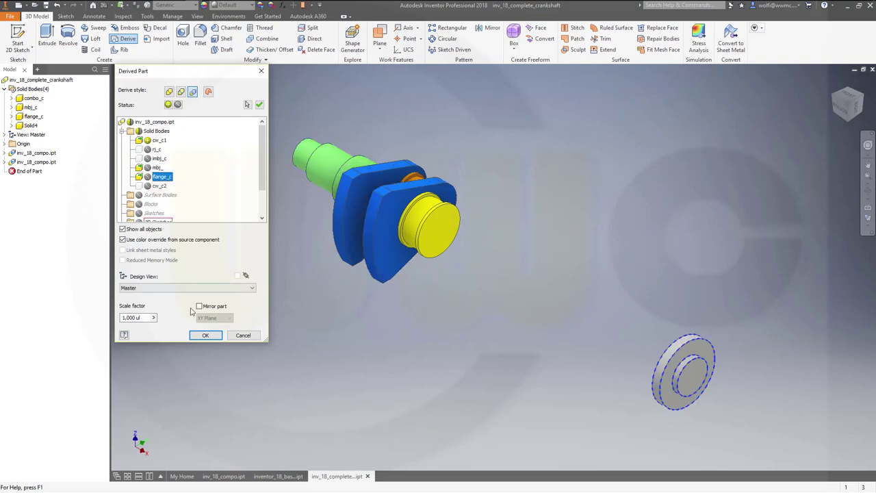
pyautogui.click(206, 334)
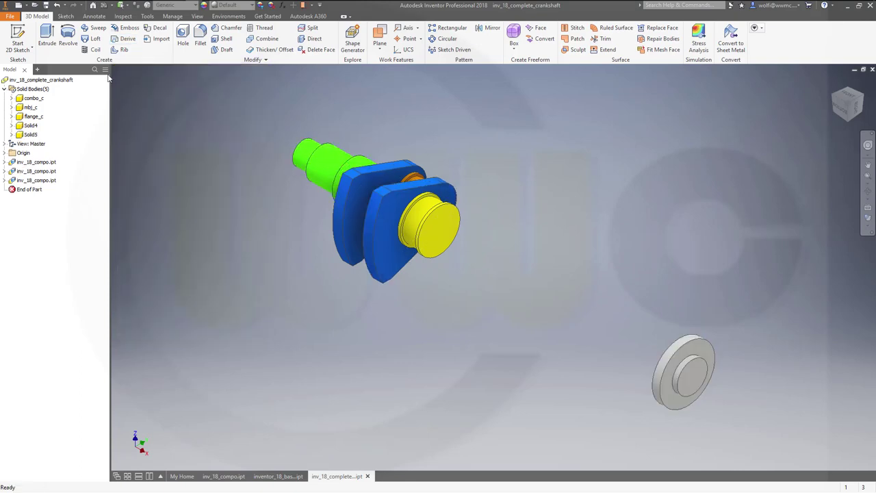
# Derive a fourth instance of inv_18_compo, leaving out mbj_ and flange_c so only cw_c1 is included.
pyautogui.click(127, 39)
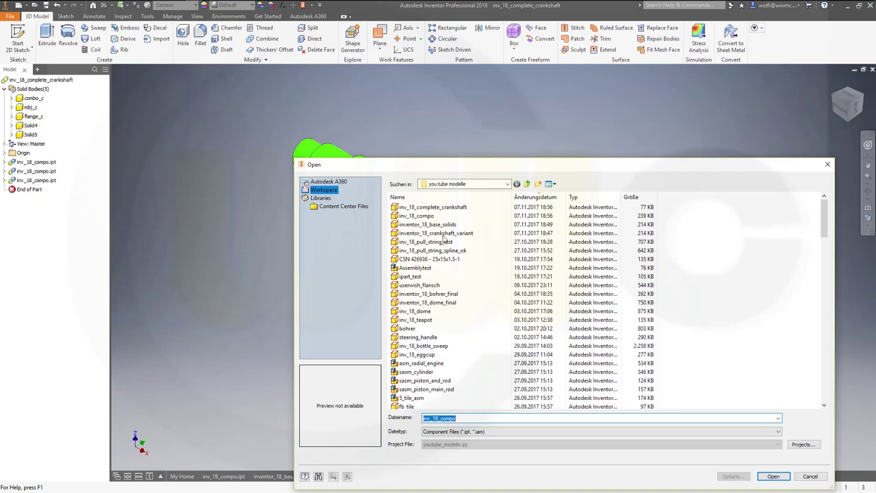
pyautogui.click(411, 216)
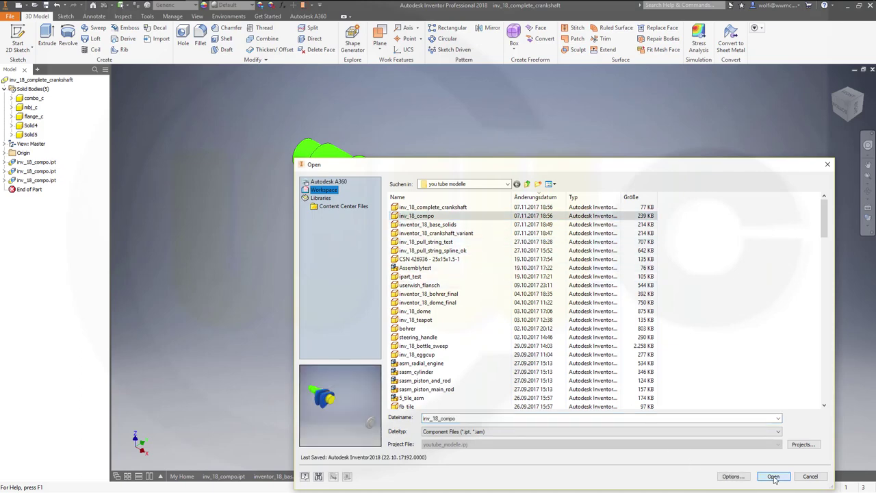
pyautogui.click(773, 477)
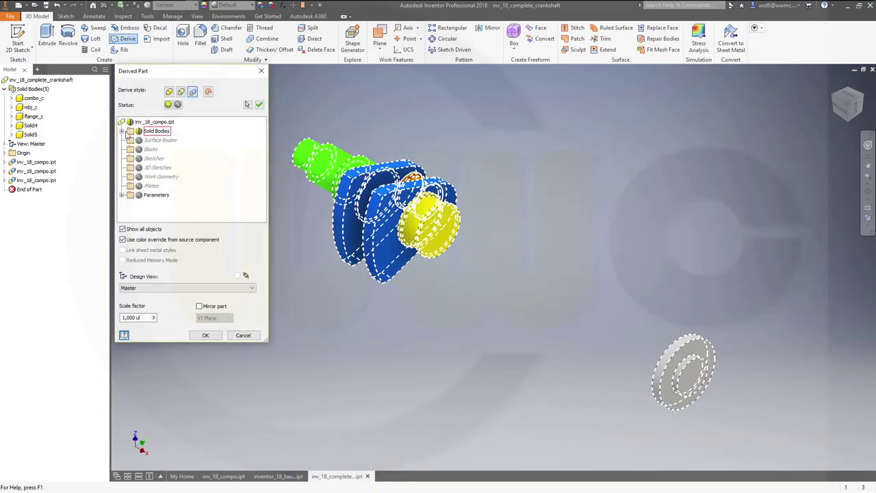
pyautogui.click(122, 131)
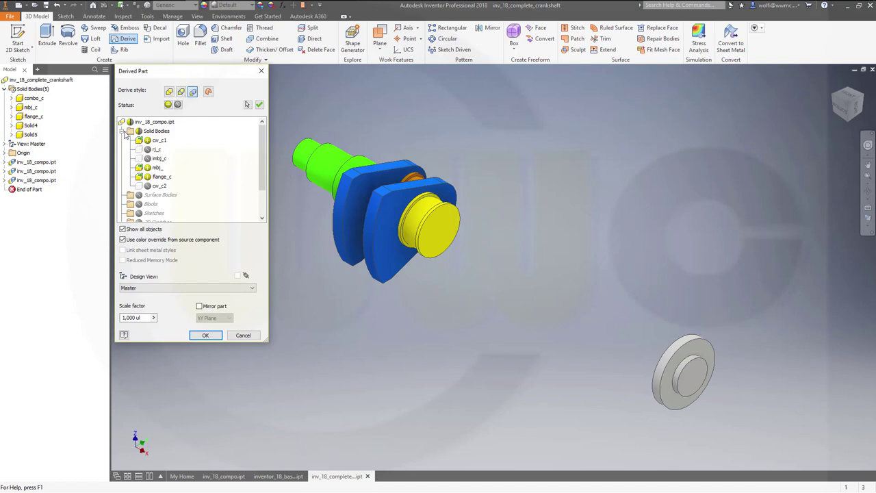
pyautogui.click(151, 167)
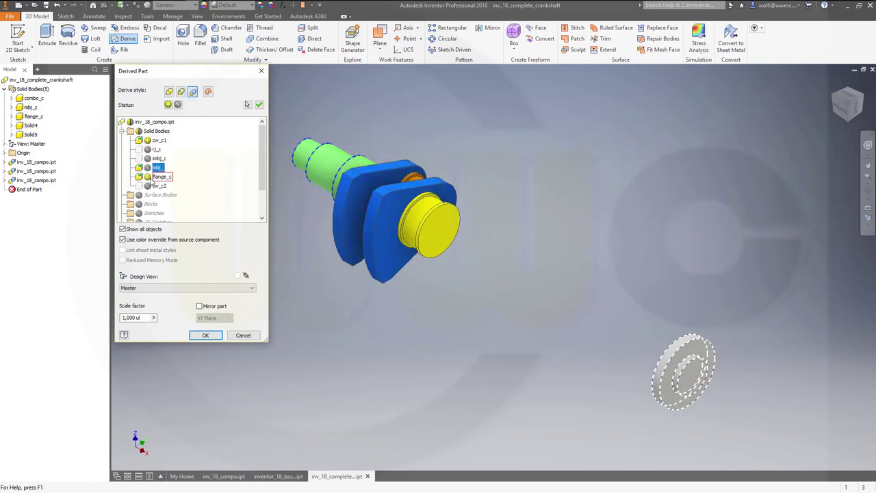
pyautogui.click(205, 334)
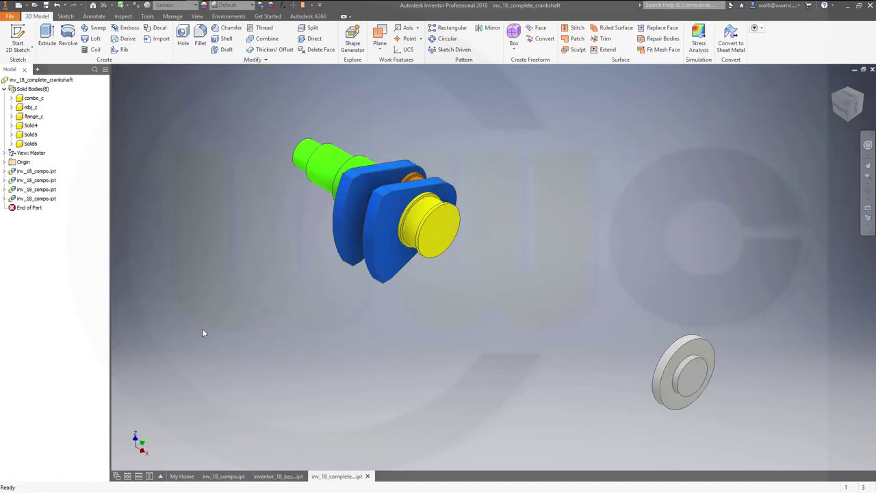
# Derive inv_18_compo a fifth time, keeping cw_c1 as the only included solid body and excluding mbj_ and flange_c.
pyautogui.click(127, 38)
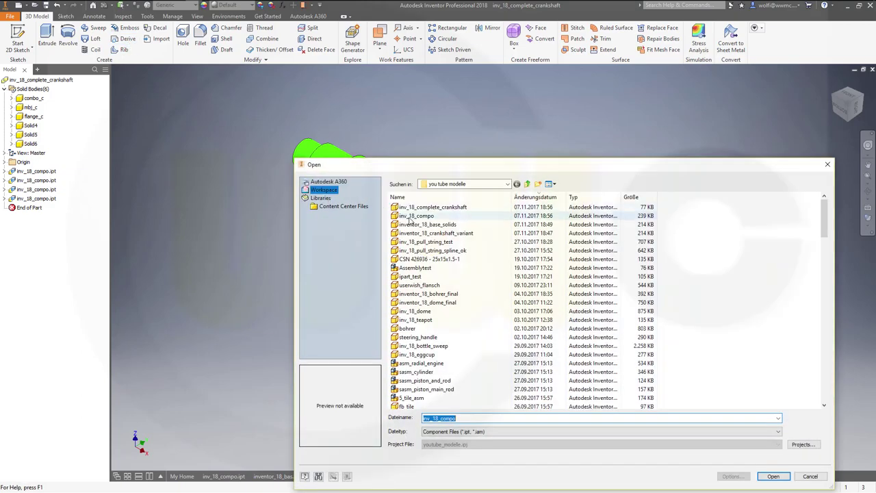
pyautogui.click(411, 215)
pyautogui.click(773, 476)
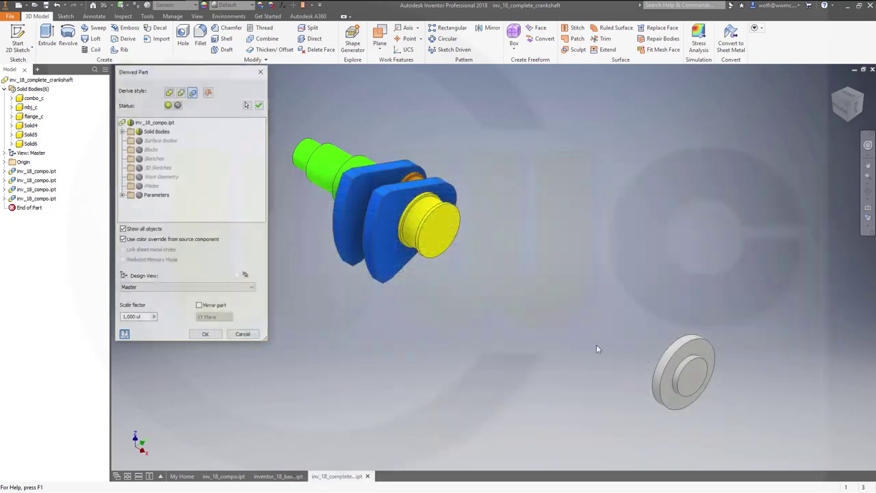
pyautogui.click(138, 131)
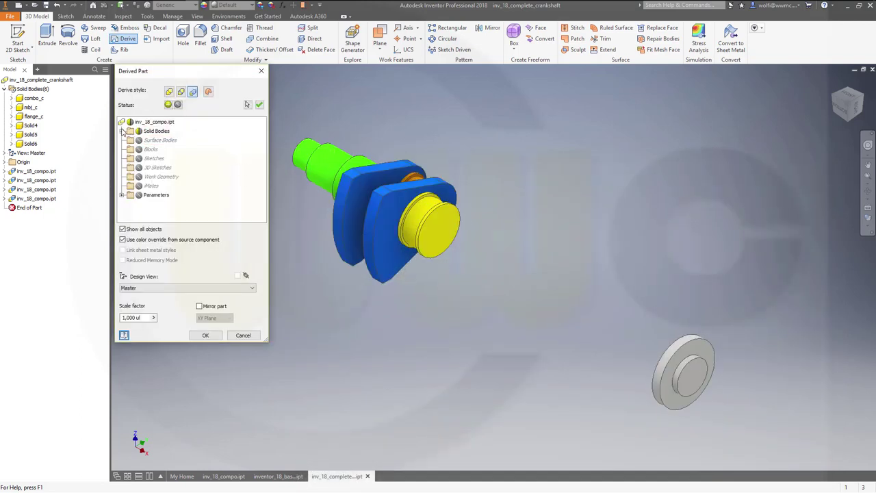
pyautogui.click(122, 131)
pyautogui.click(140, 149)
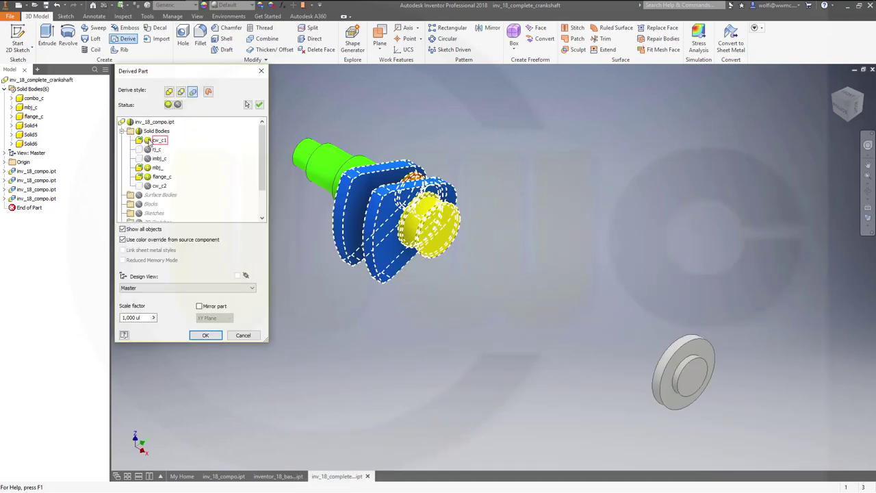
pyautogui.click(153, 169)
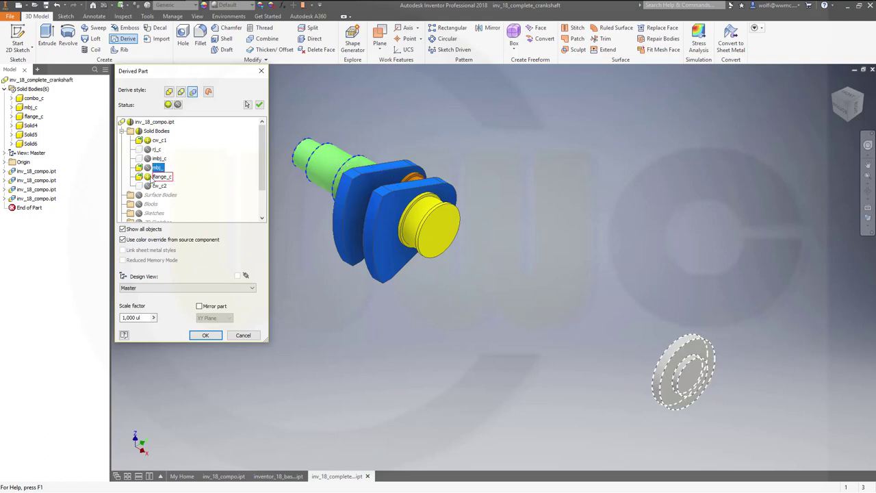
pyautogui.click(153, 177)
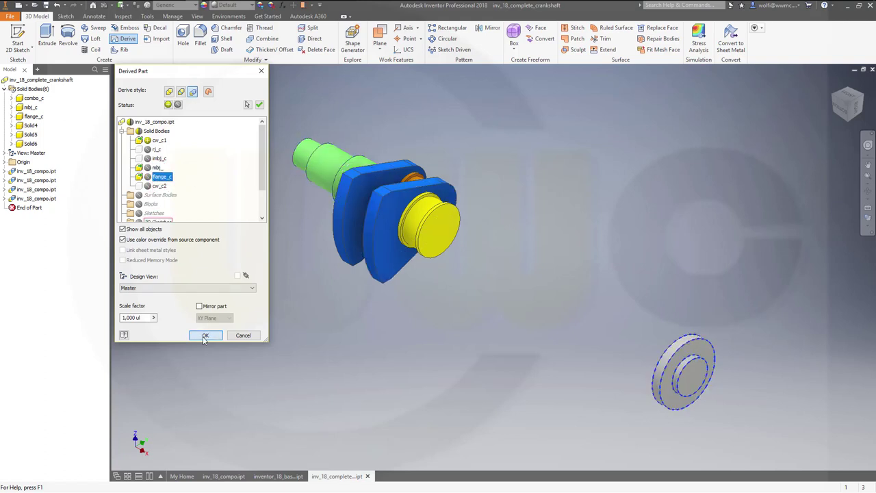
pyautogui.click(205, 335)
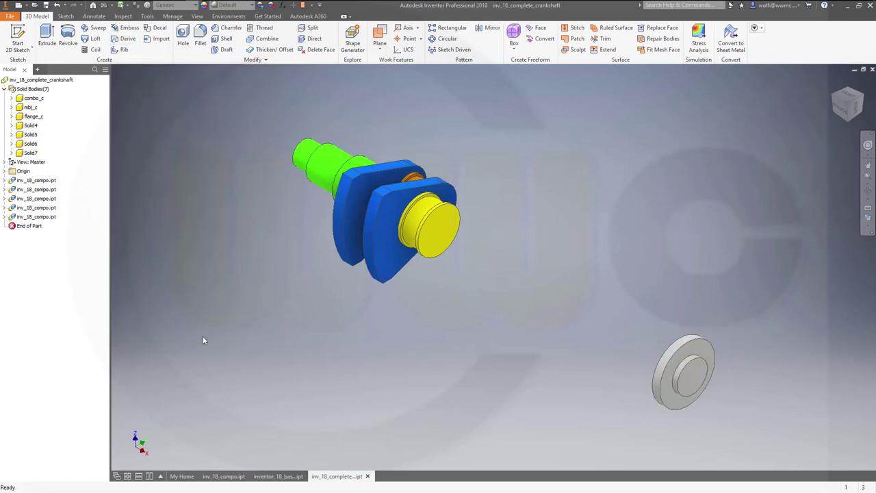
# Rename the solid body combo_c as combo_c1 and Solid4 as combo_c2.
pyautogui.click(34, 99)
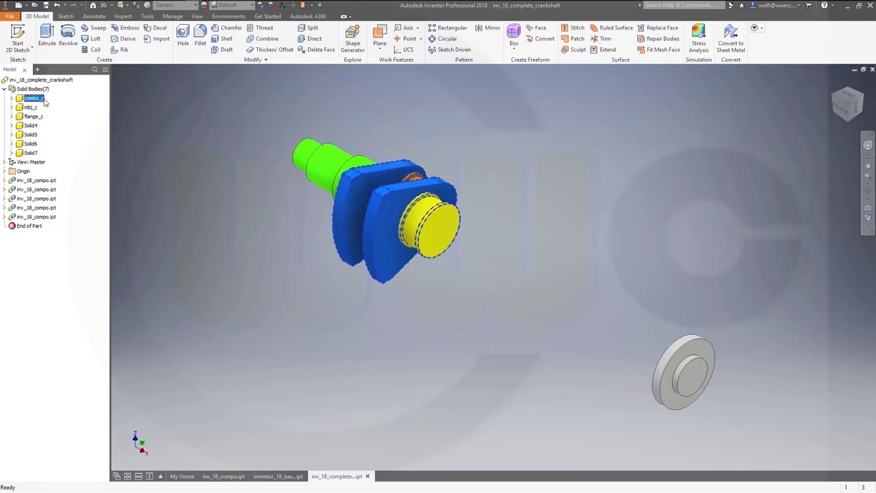
pyautogui.click(34, 99)
pyautogui.click(45, 99)
pyautogui.write('1')
pyautogui.press('Return')
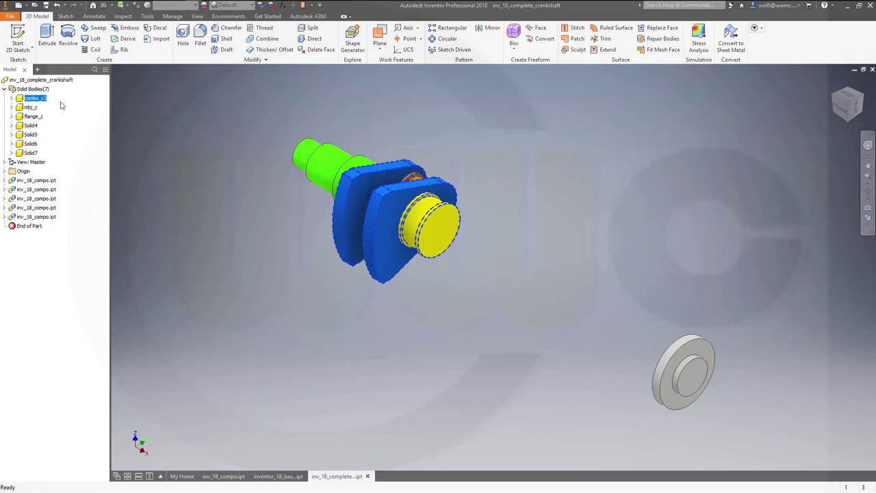
pyautogui.click(29, 127)
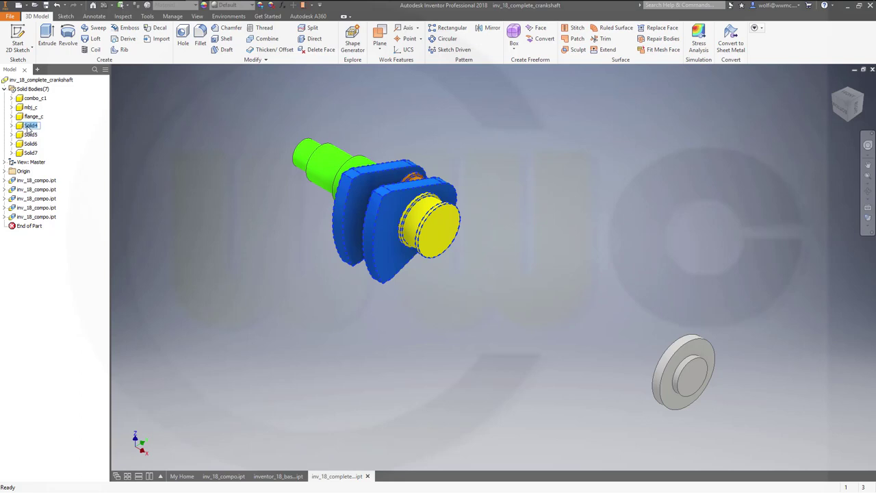
pyautogui.write('combo_c2')
pyautogui.press('Return')
# Rename the solid body Solid5 as combo_c3 and Solid6 as combo_c4.
pyautogui.click(30, 135)
pyautogui.click(30, 135)
pyautogui.write('col')
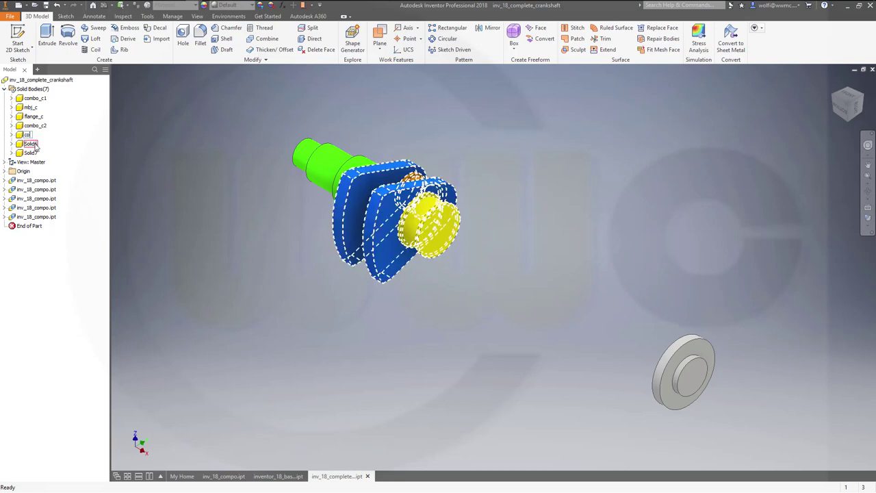
pyautogui.write('bo_c3')
pyautogui.press('Return')
pyautogui.click(31, 144)
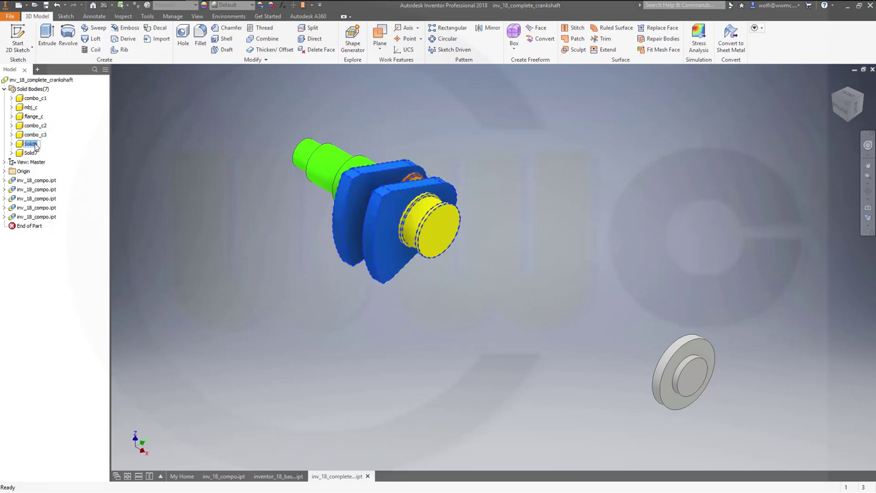
pyautogui.write('combo_c4')
pyautogui.press('Return')
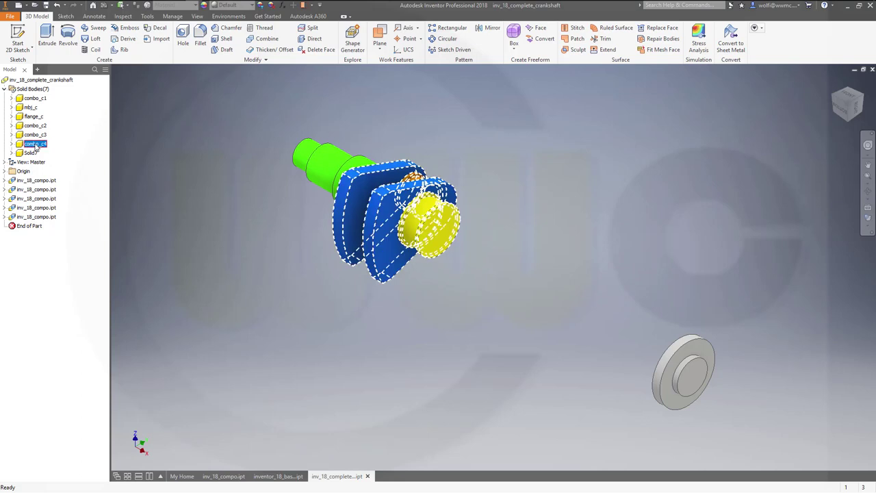
# Rename the last solid body, Solid7, as combo_c5.
pyautogui.click(31, 153)
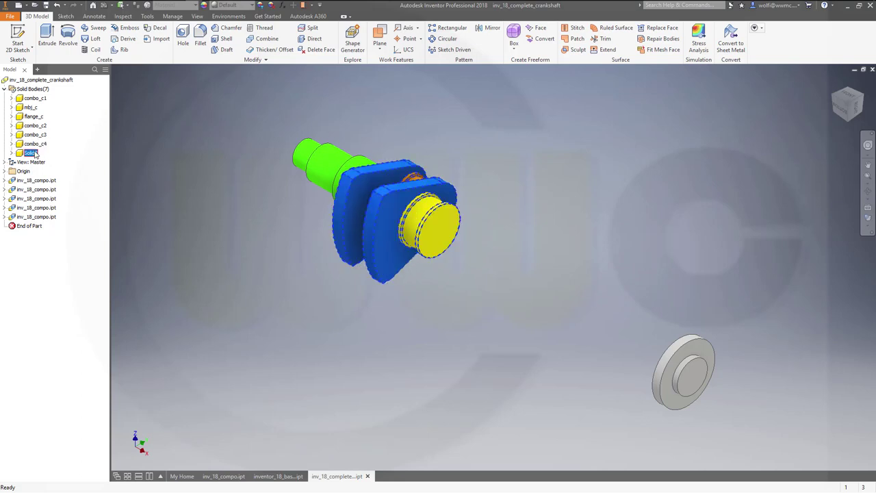
pyautogui.click(33, 154)
pyautogui.write('combo_c5')
pyautogui.press('Return')
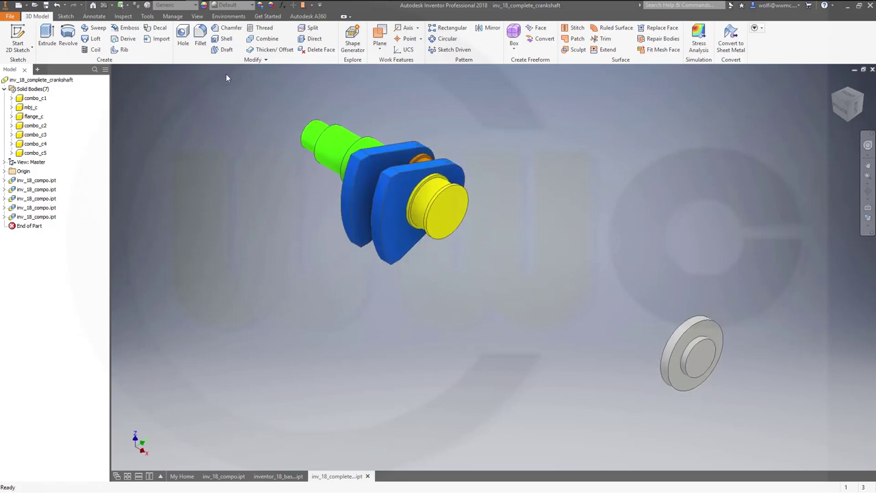
# Move the body combo_c2 by an X offset of 120 mm using Move Bodies.
pyautogui.click(266, 61)
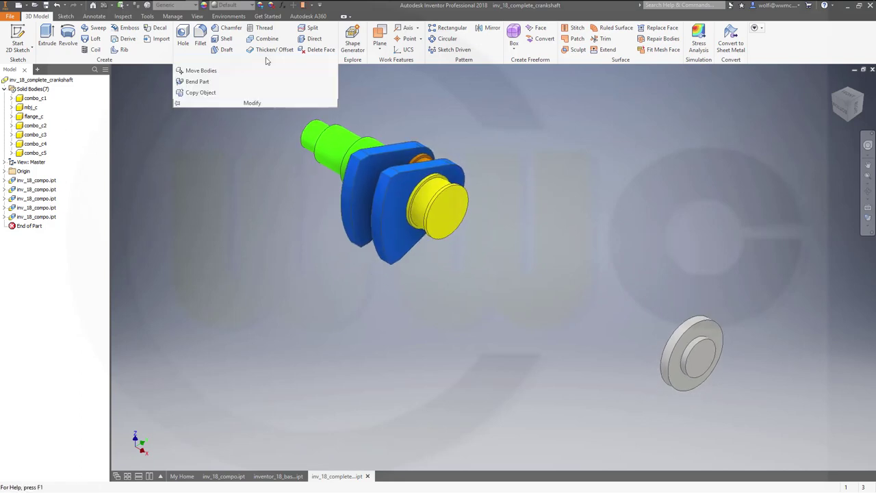
pyautogui.click(199, 71)
pyautogui.click(36, 126)
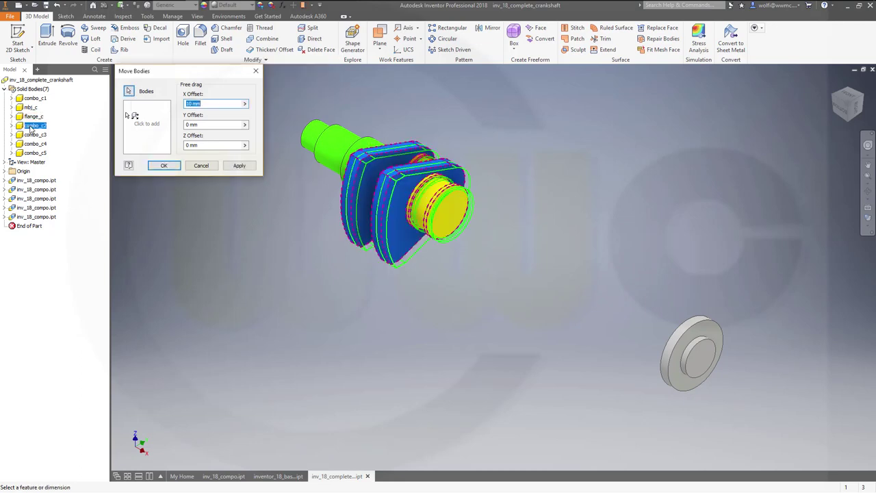
pyautogui.write('120')
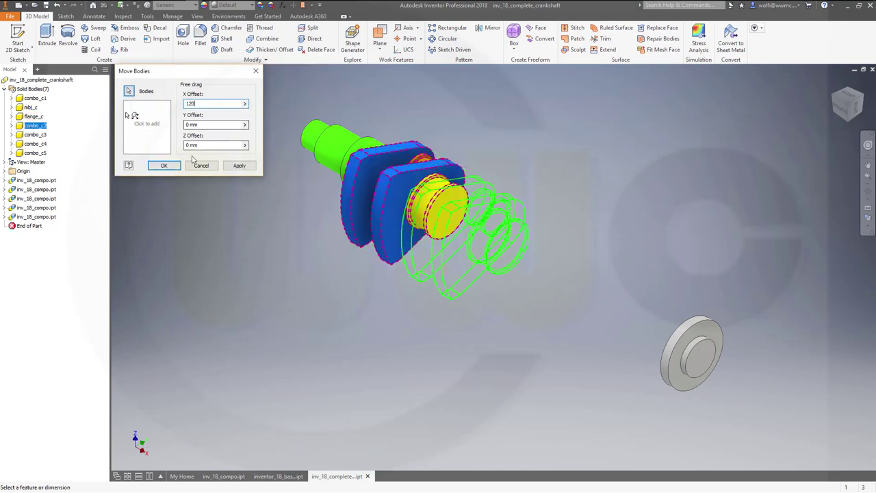
pyautogui.click(238, 166)
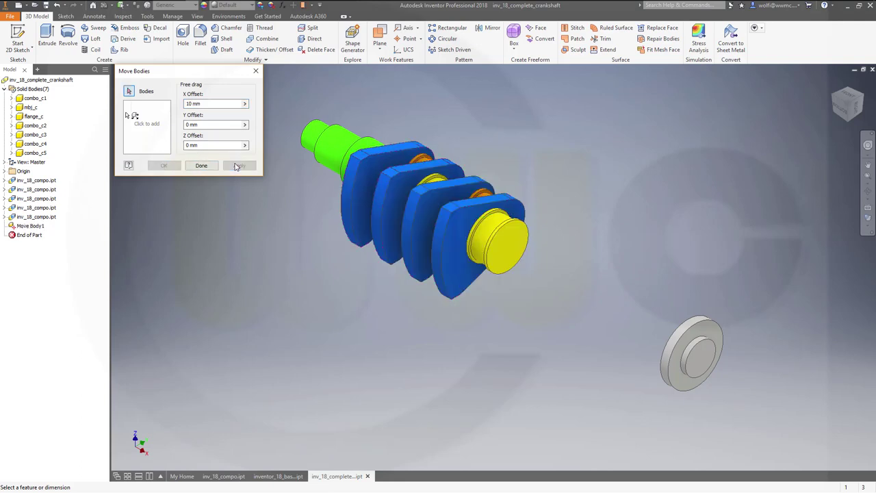
# Move the body combo_c3 by an X offset of 2*120 mm.
pyautogui.click(35, 135)
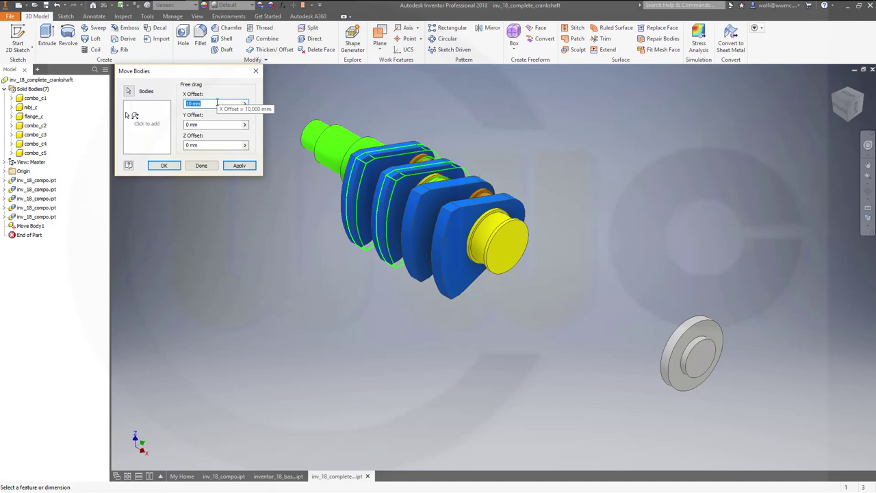
pyautogui.write('2*120')
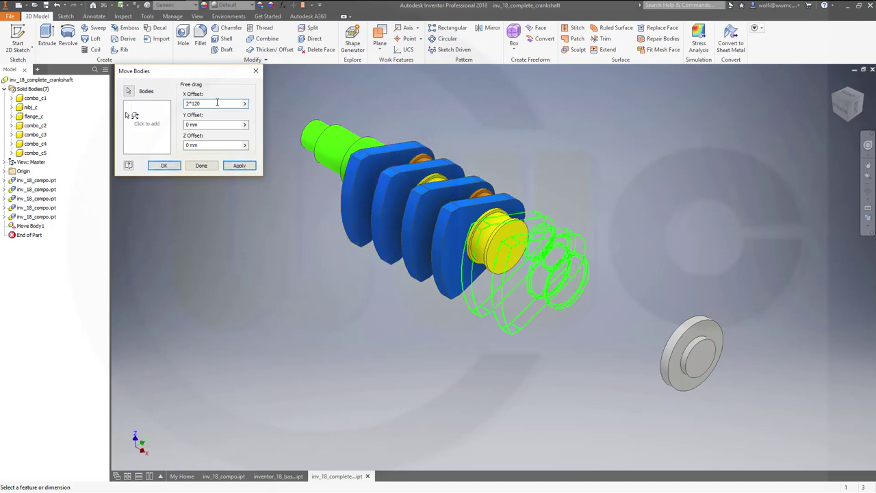
pyautogui.press('Return')
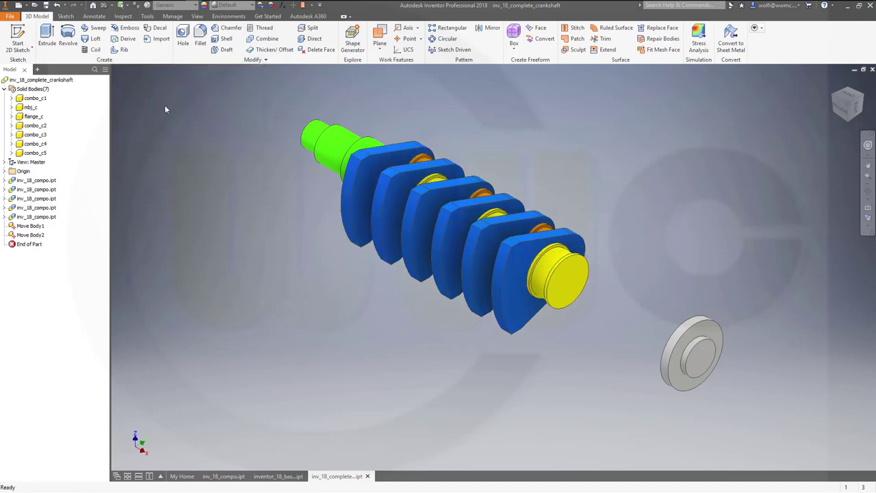
# Move the body combo_c4 by an X offset of 3*120 mm.
pyautogui.click(36, 144)
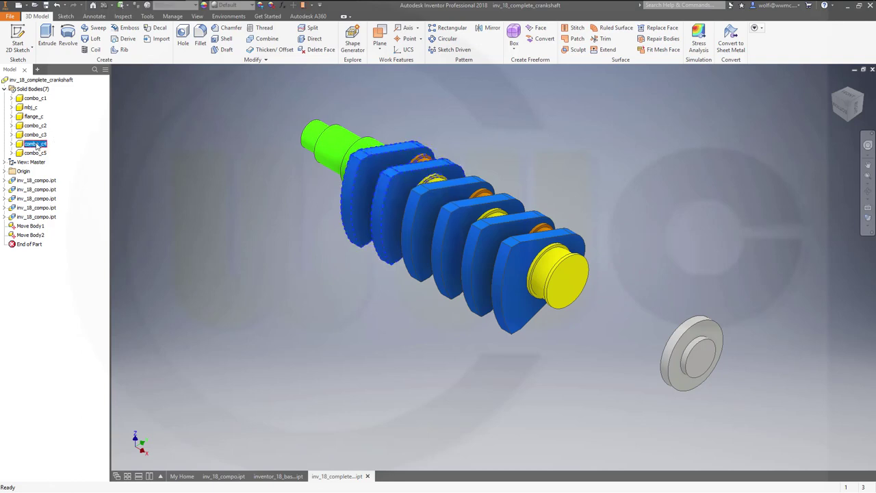
pyautogui.click(265, 59)
pyautogui.click(210, 73)
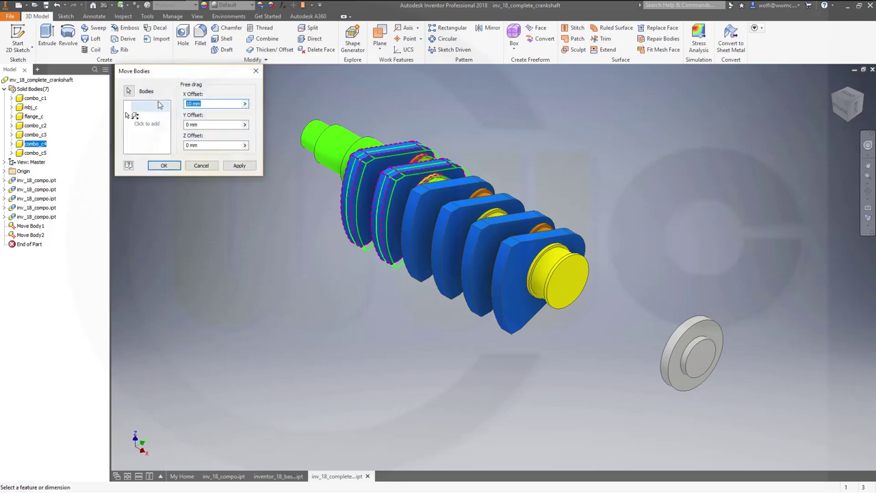
pyautogui.write('3*120')
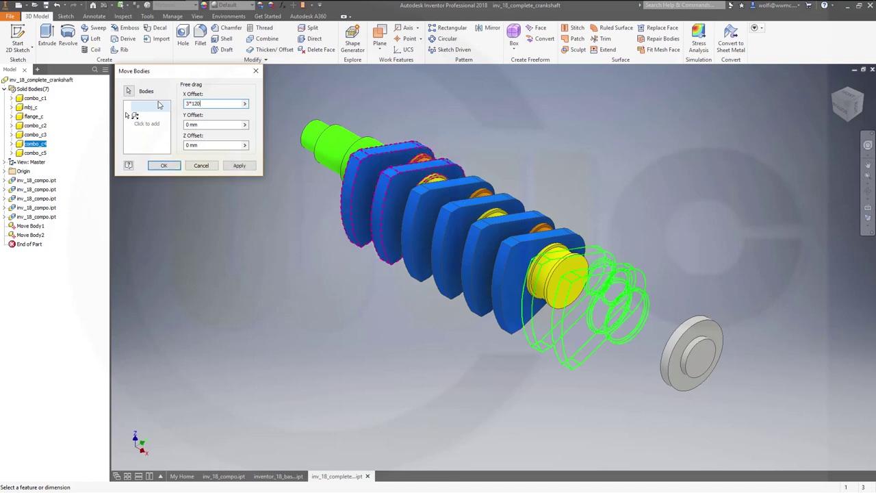